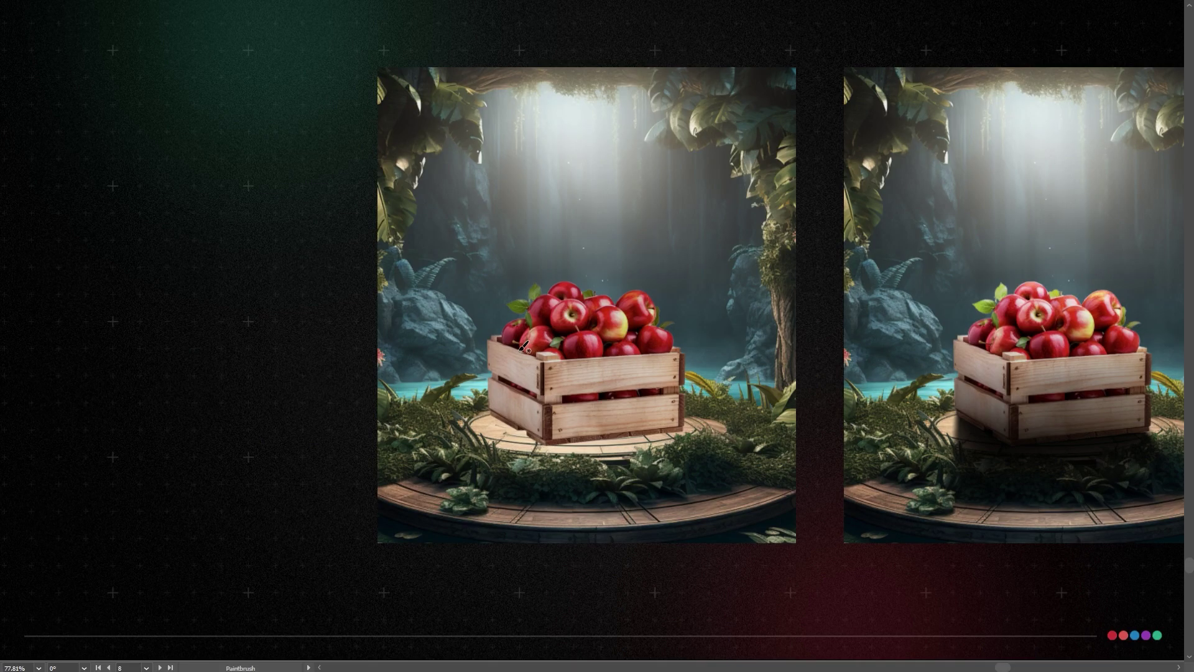
mouse_move(527, 278)
left_mouse_down()
mouse_move(542, 416)
mouse_move(622, 292)
left_mouse_up()
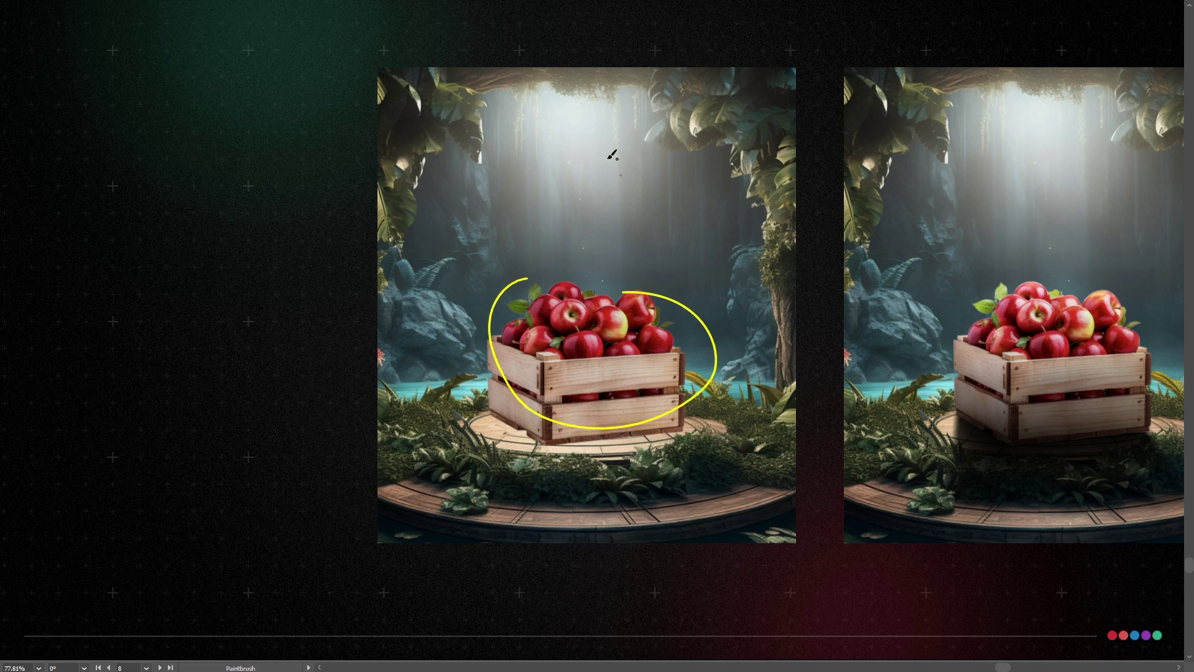
left_click_drag(396, 247, 399, 373)
left_click_drag(754, 144, 753, 369)
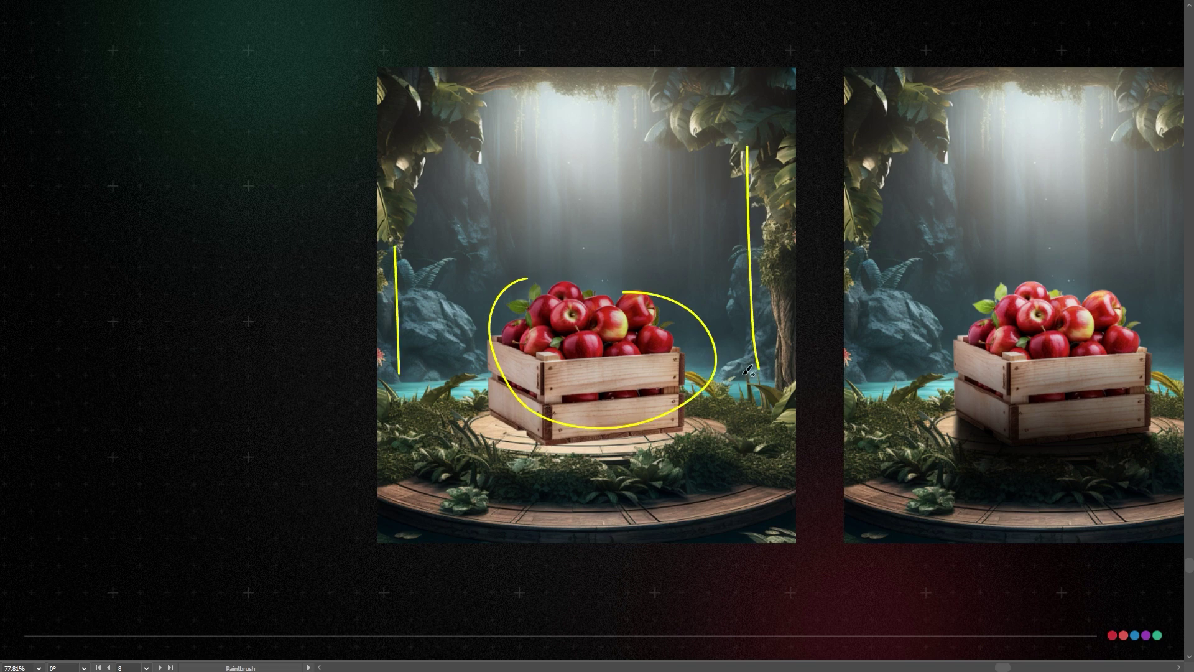
key("v")
key("ctrl+z")
key("ctrl+z")
key("ctrl+z")
key("ctrl+z")
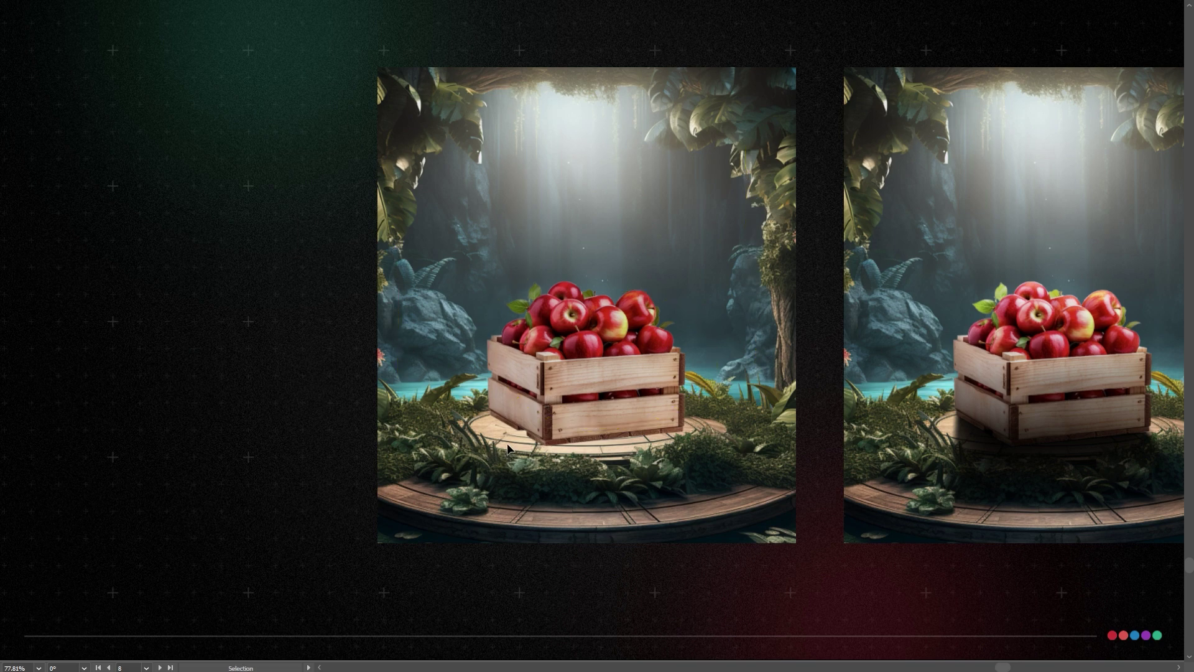
Paint a dashed yellow line along the wooden platform's front edge and downward arrows in the light beam and below the crate
key("b")
left_click_drag(654, 503, 489, 503)
left_click_drag(478, 513, 468, 514)
left_click_drag(440, 490, 414, 480)
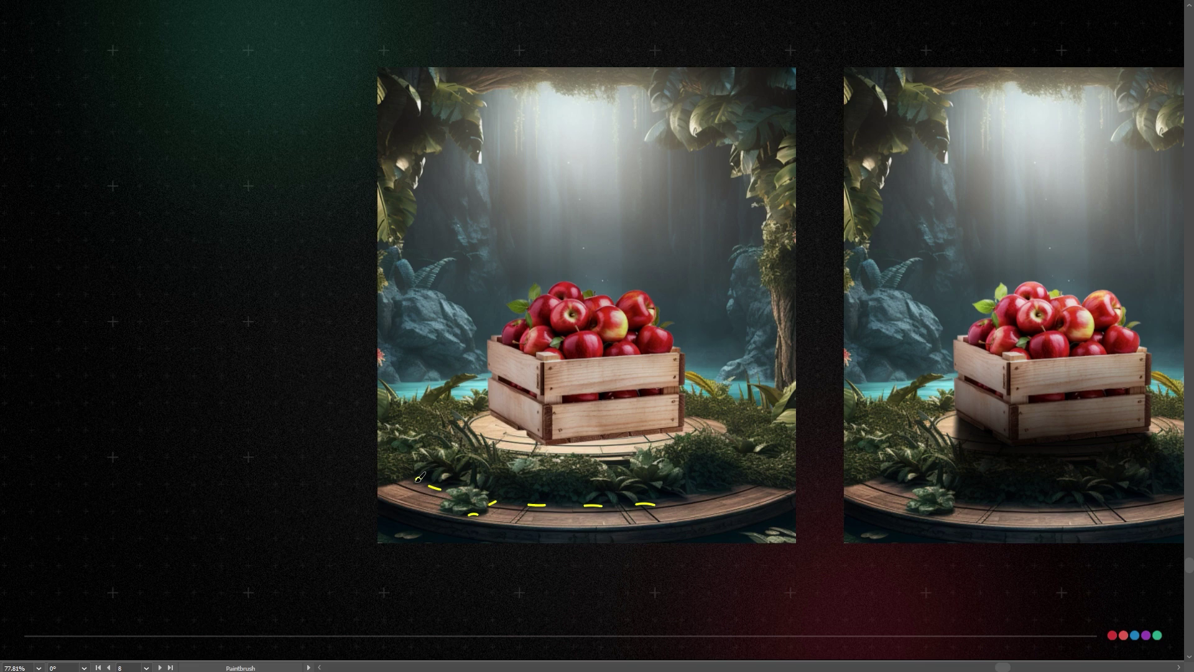
left_click(678, 499)
left_click_drag(711, 496, 725, 492)
mouse_move(573, 105)
left_mouse_down()
mouse_move(574, 196)
mouse_move(554, 179)
mouse_move(573, 204)
mouse_move(594, 182)
left_mouse_up()
mouse_move(583, 393)
left_mouse_down()
mouse_move(589, 483)
mouse_move(571, 474)
mouse_move(597, 466)
left_mouse_up()
Move the shaded version of the crate image over the unshaded one, aligning their edges
key("v")
left_click(978, 296)
left_click_drag(978, 300, 514, 282)
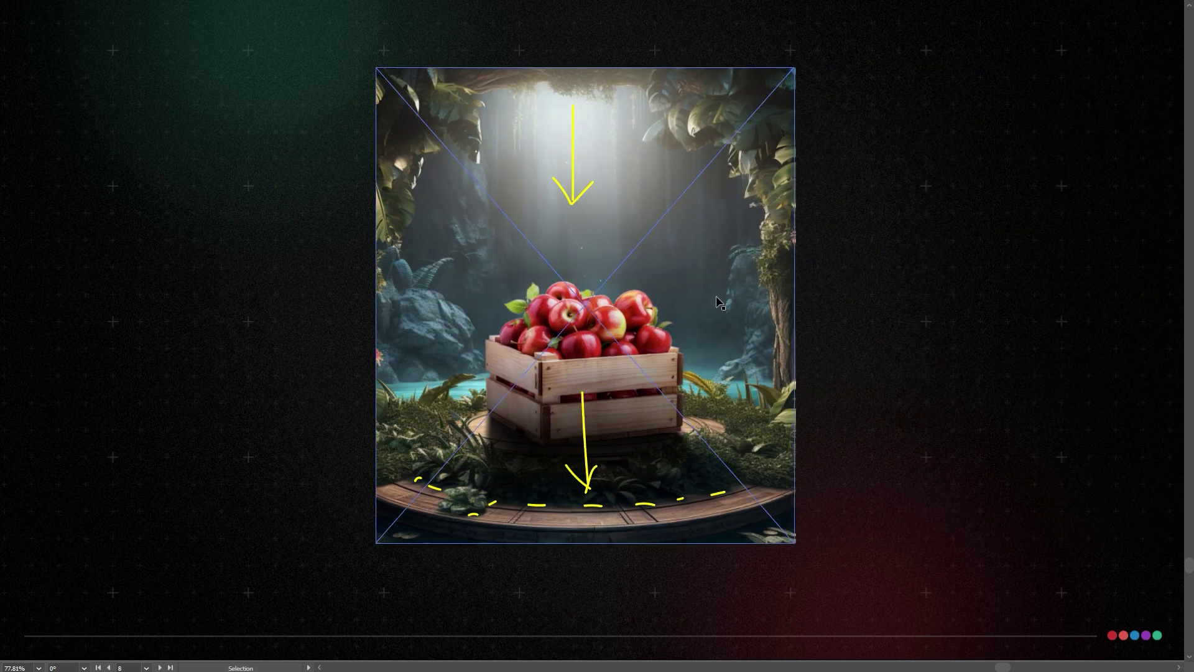
left_click(577, 207)
Paint yellow strokes marking the shadow areas at both lower corners of the crate
key("b")
mouse_move(505, 441)
left_mouse_down()
mouse_move(517, 480)
mouse_move(508, 440)
left_mouse_up()
mouse_move(681, 437)
left_mouse_down()
mouse_move(631, 473)
mouse_move(712, 444)
mouse_move(677, 436)
left_mouse_up()
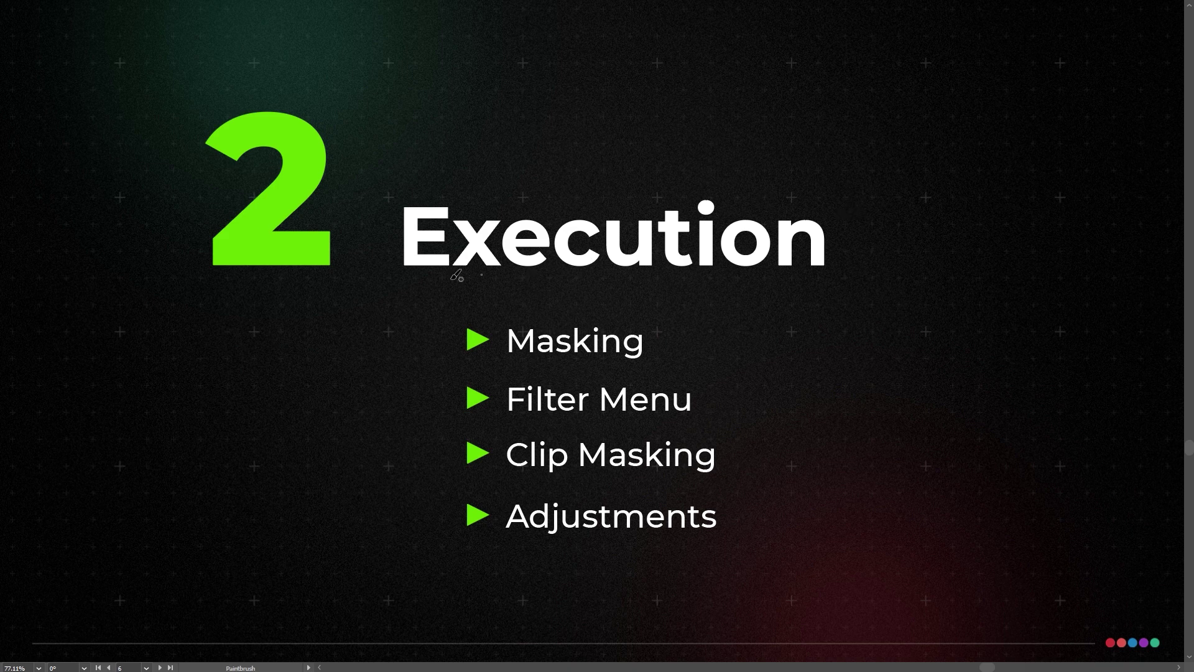
Underline the Execution heading and the Masking, Filter Menu, Clip Masking and Adjustments items with yellow brush strokes
left_click_drag(405, 293, 829, 279)
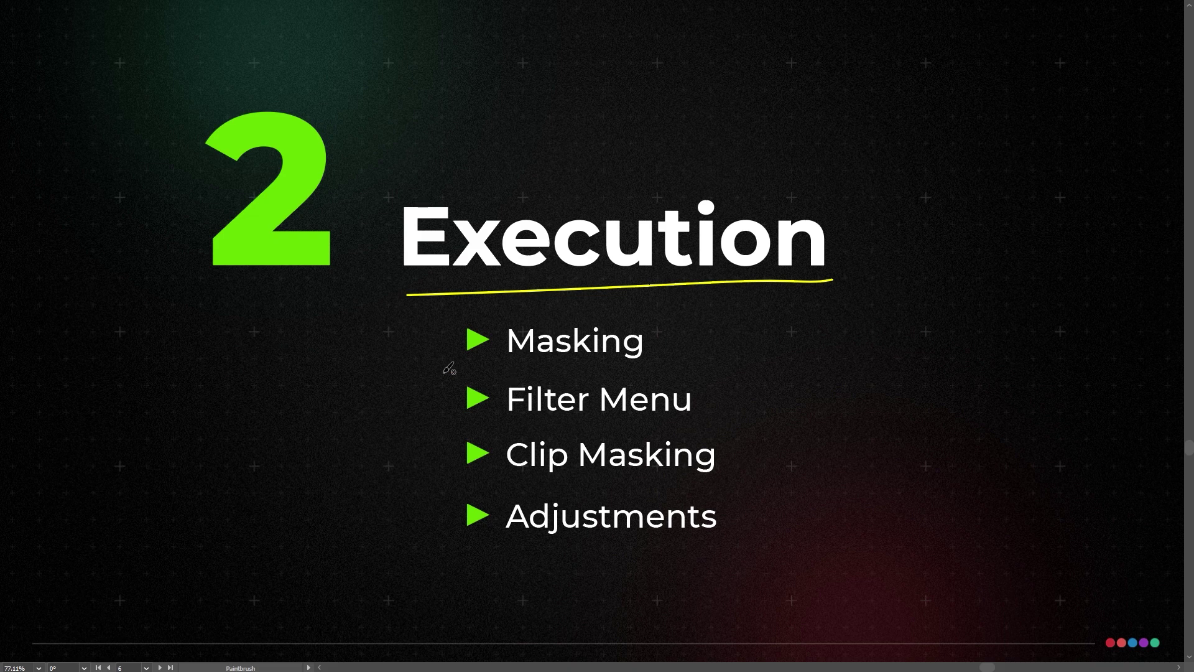
left_click_drag(443, 371, 719, 365)
left_click_drag(456, 431, 731, 424)
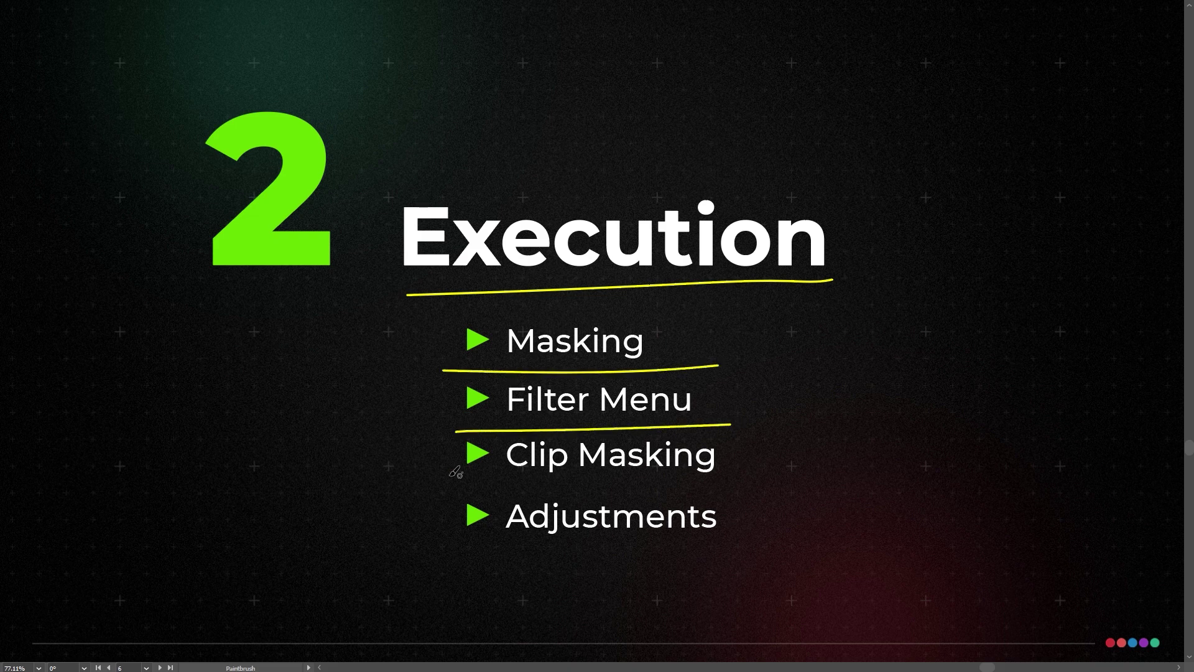
left_click_drag(430, 490, 757, 487)
left_click_drag(434, 548, 761, 546)
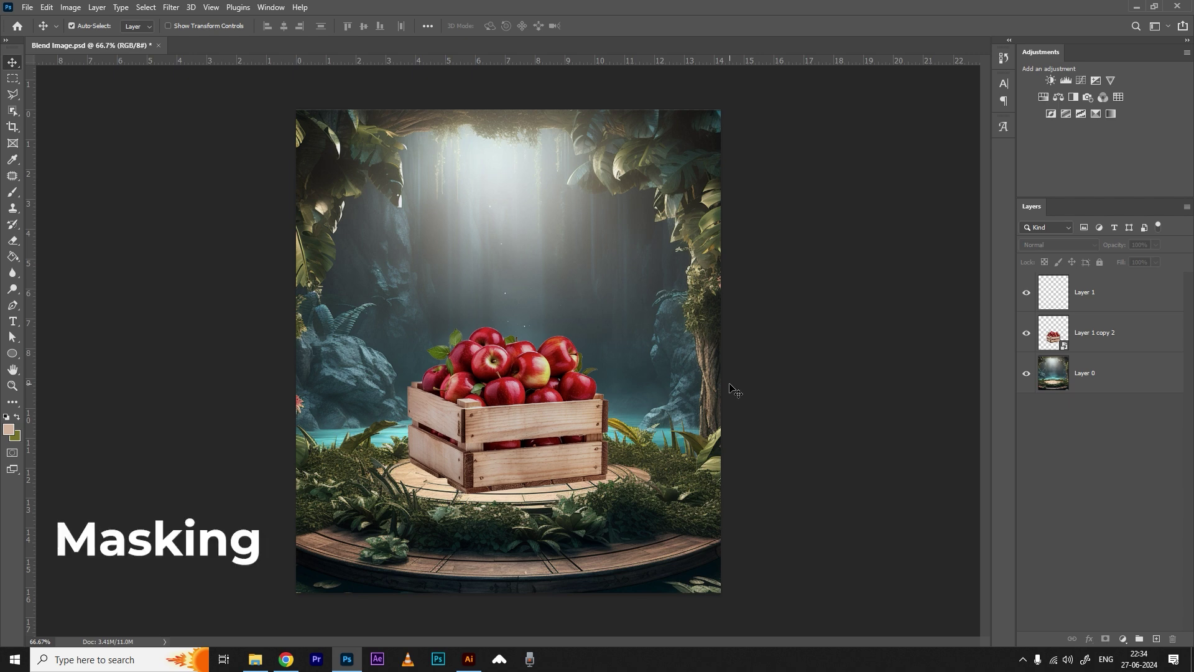
Fill a crate-wide rectangular selection on Layer 1 with black, from the crate's lower slat down to the platform edge, and deselect
left_click(1056, 312)
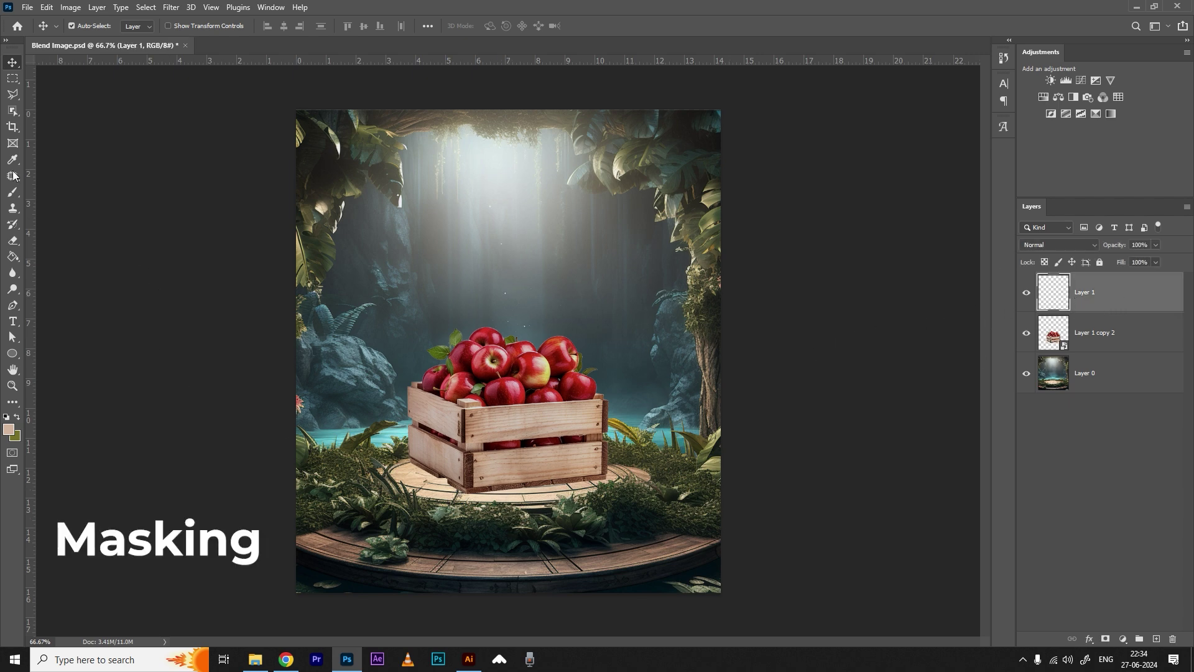
left_click(13, 79)
left_click_drag(408, 458, 605, 577)
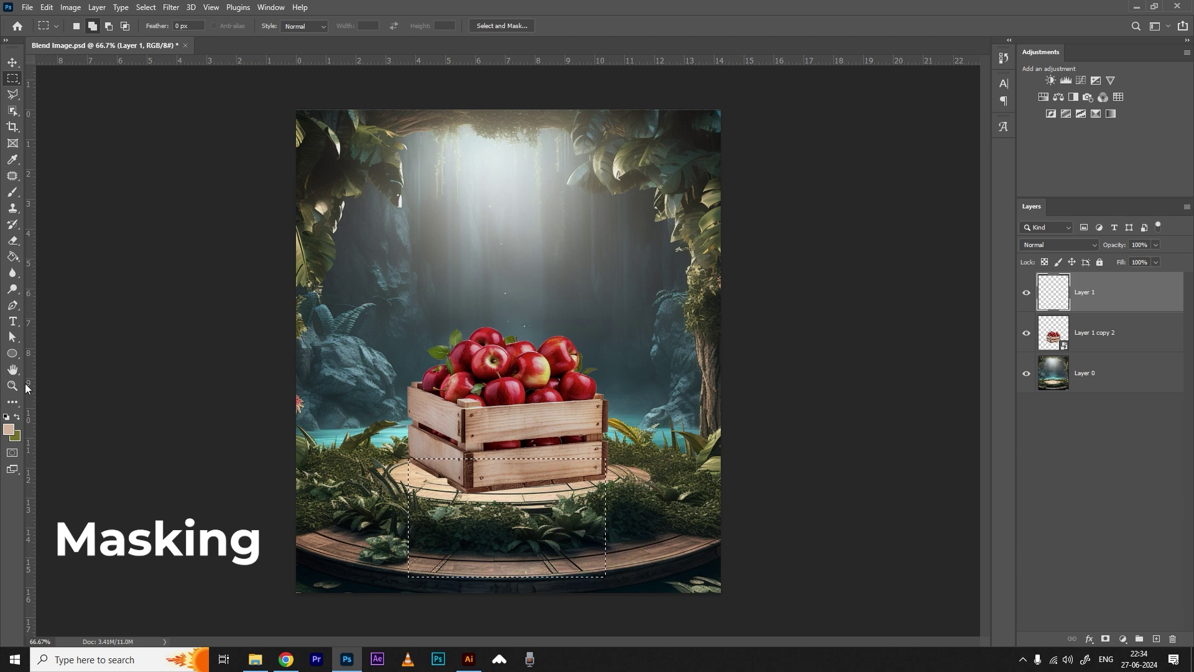
left_click(8, 429)
left_click(652, 560)
left_click(932, 398)
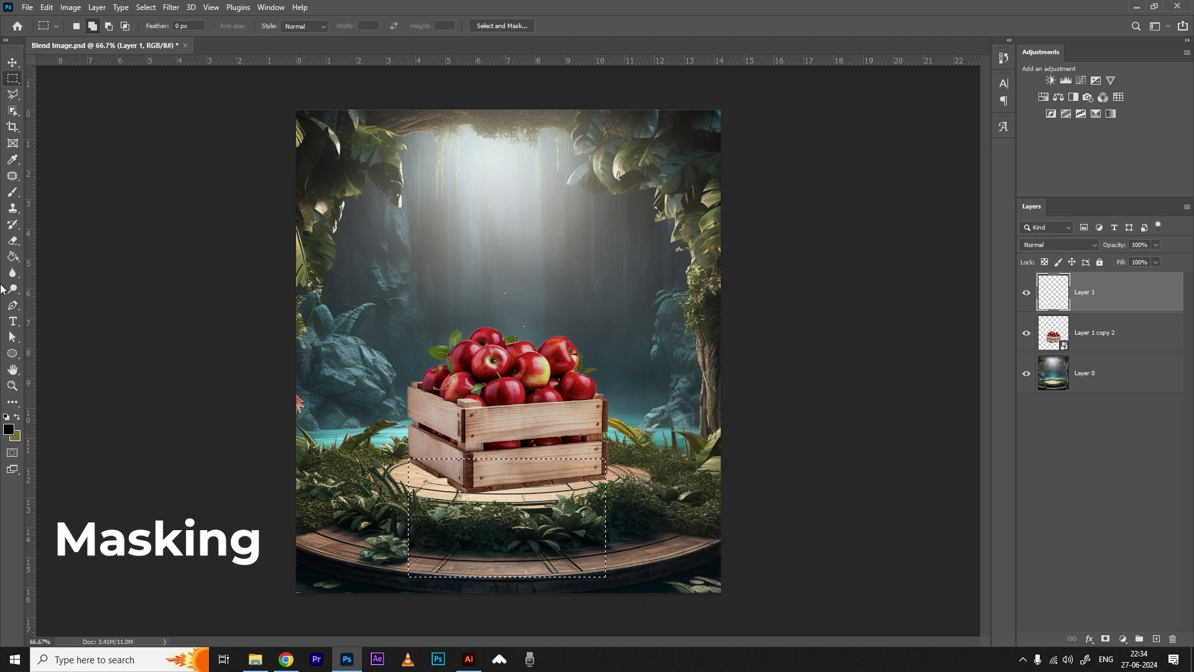
key("g")
left_click(445, 489)
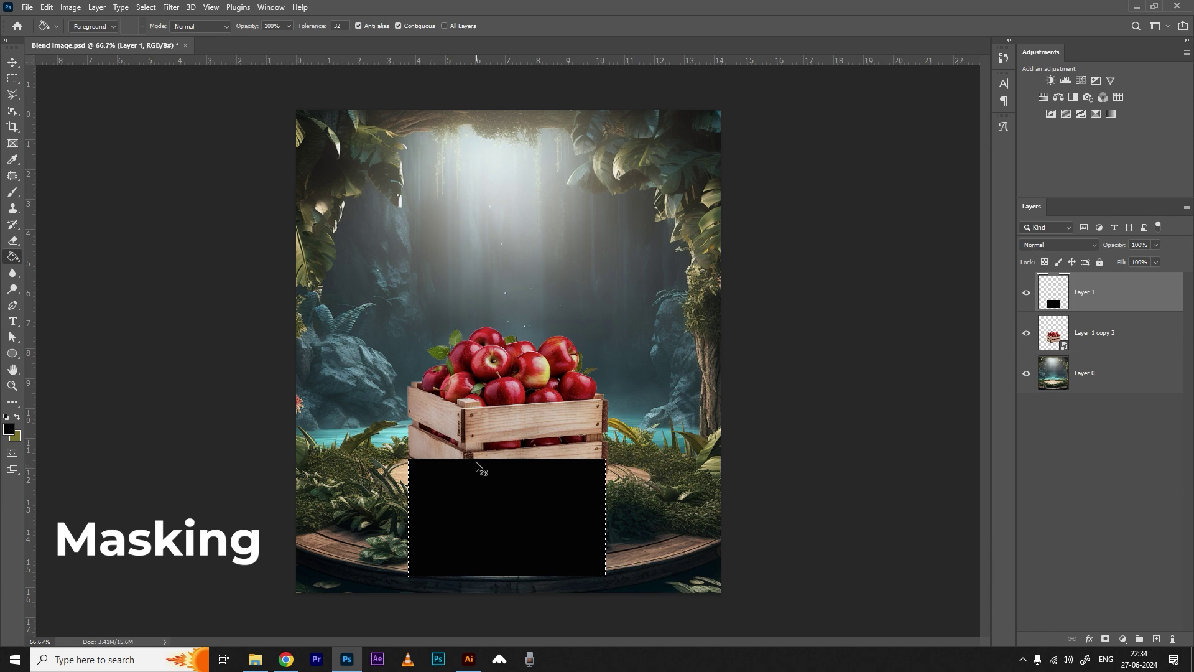
key("ctrl+d")
Move Layer 1 below the crate layer and add a layer mask to it
left_click_drag(1125, 295, 1114, 352)
key("v")
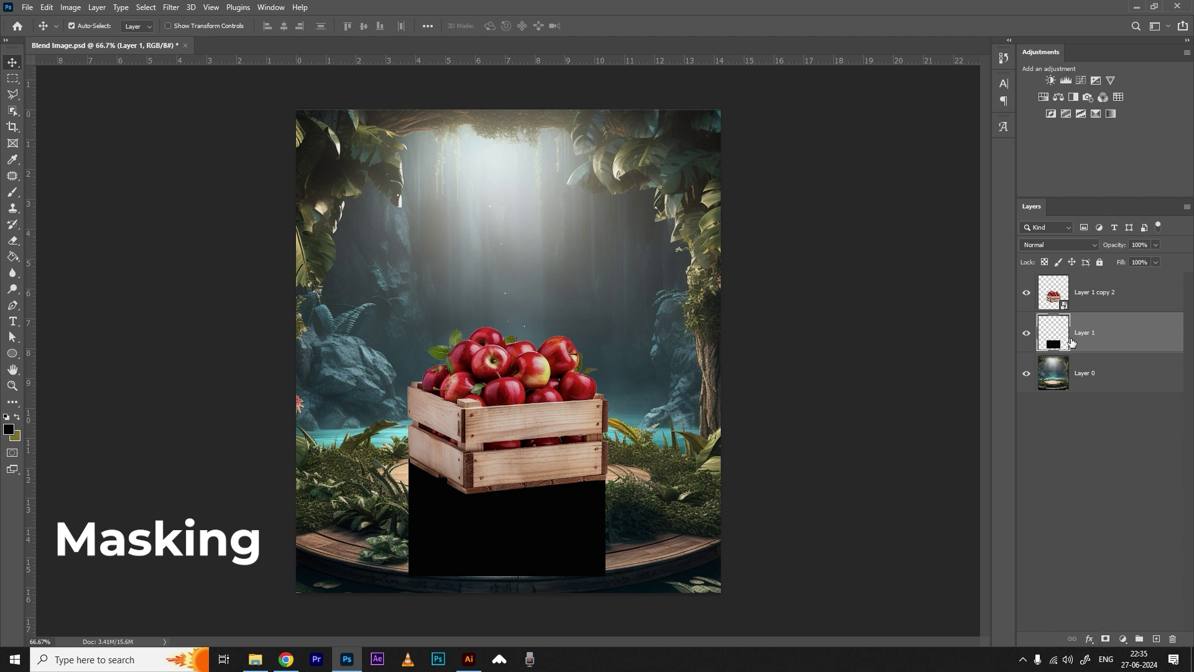
left_click(1105, 639)
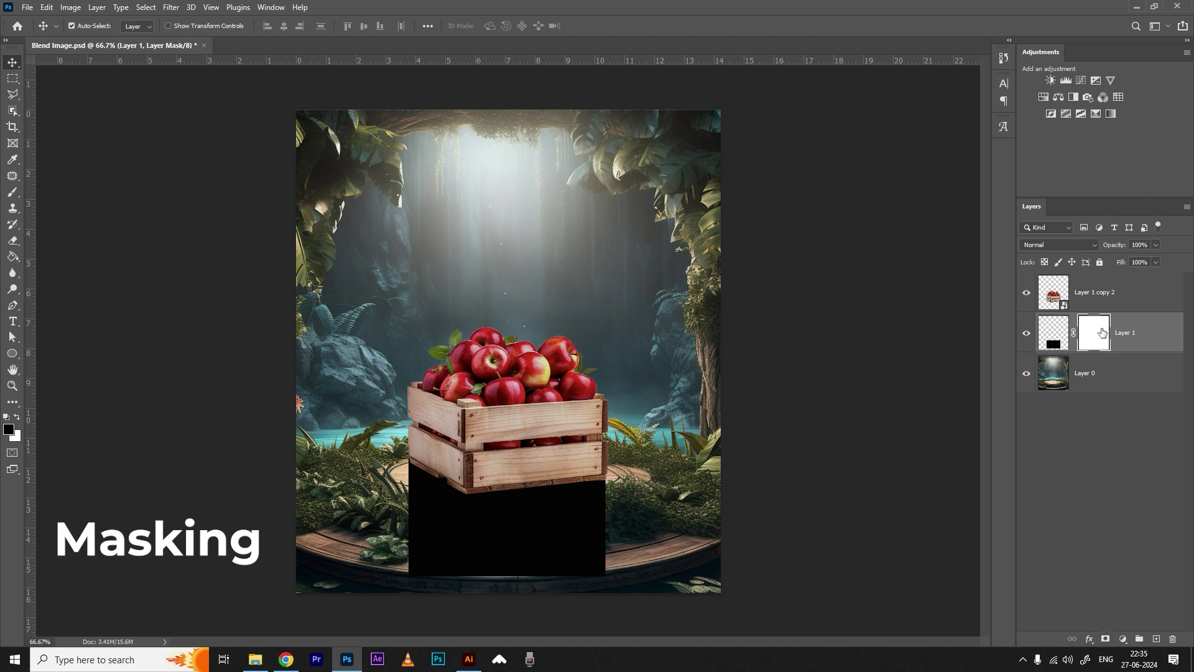
Fade the lower part of the black rectangle by painting black on its mask with a 400 px brush at 25% opacity
left_click(13, 191)
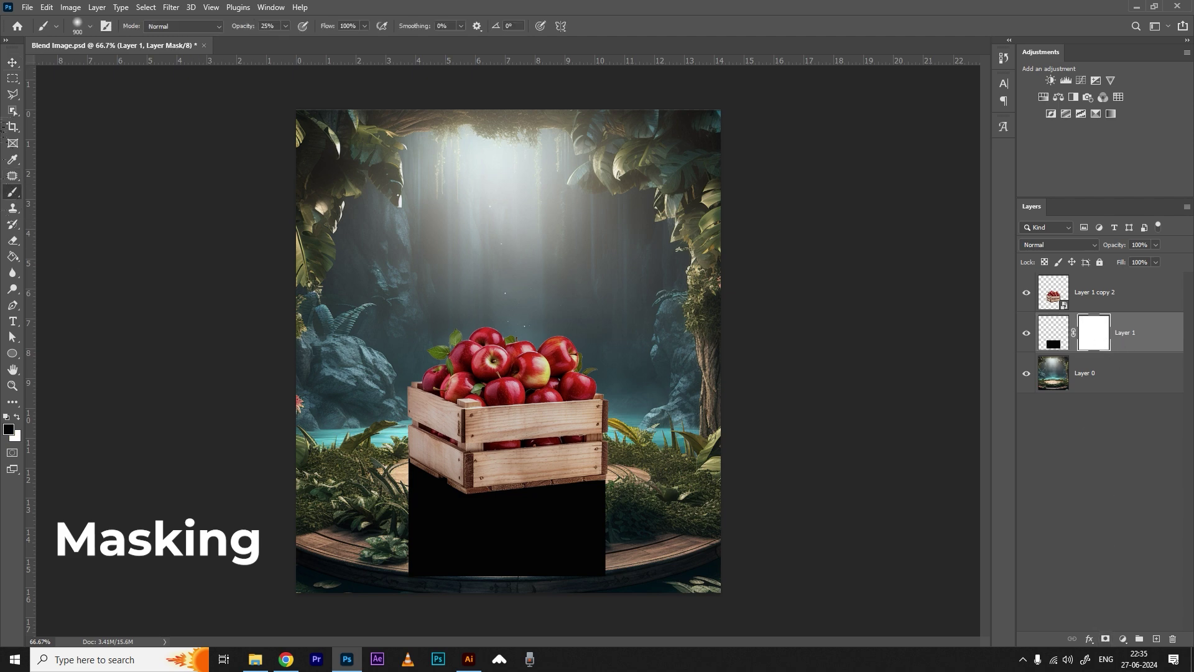
key("bracketleft")
key("bracketleft")
key("bracketleft")
key("bracketleft")
key("bracketleft")
key("bracketleft")
key("bracketleft")
key("bracketleft")
key("bracketright")
key("bracketright")
mouse_move(352, 548)
left_mouse_down()
mouse_move(513, 567)
mouse_move(688, 557)
mouse_move(589, 588)
mouse_move(424, 592)
mouse_move(333, 557)
mouse_move(659, 584)
left_mouse_up()
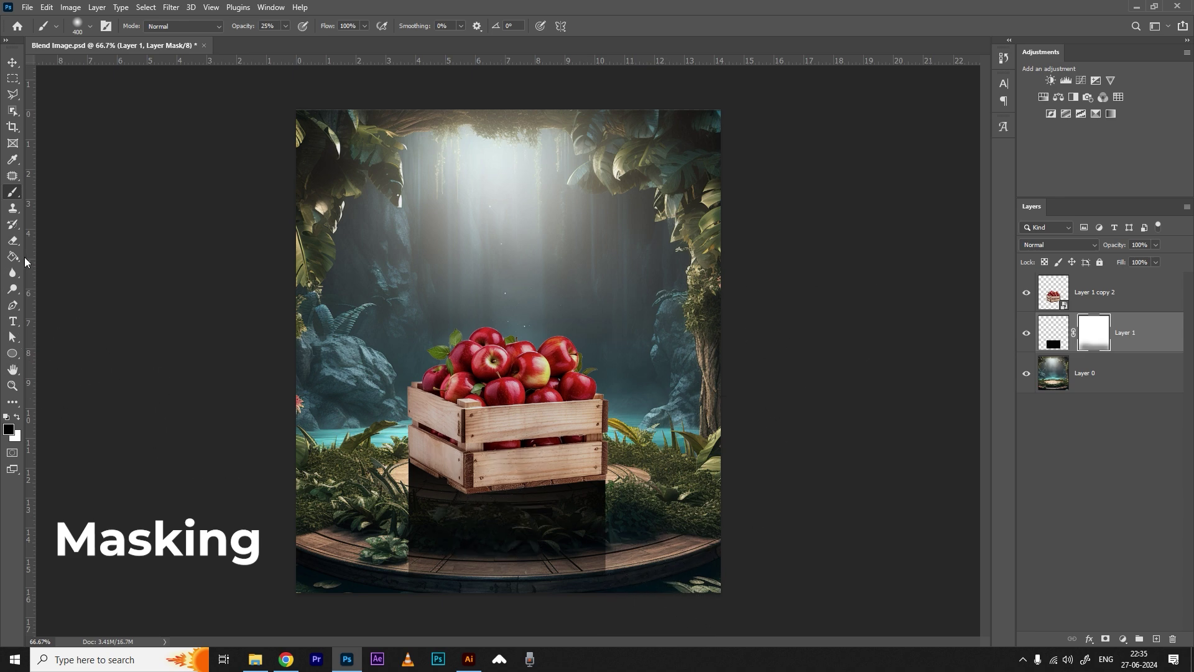
left_click_drag(1095, 335, 1173, 638)
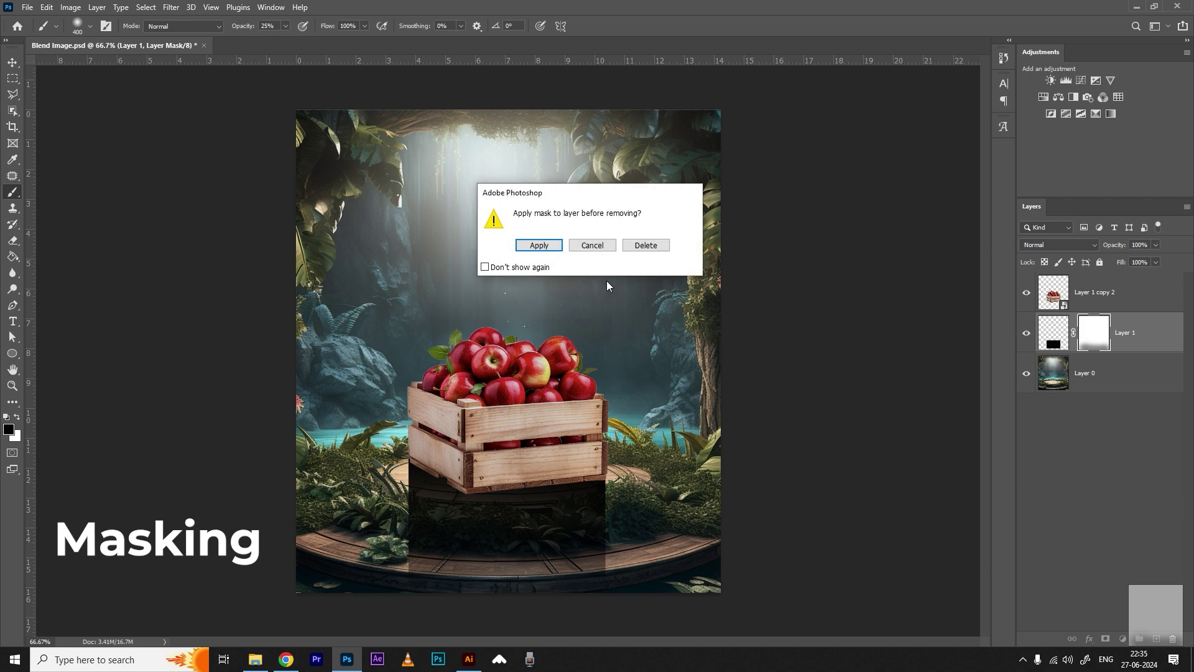
left_click(646, 245)
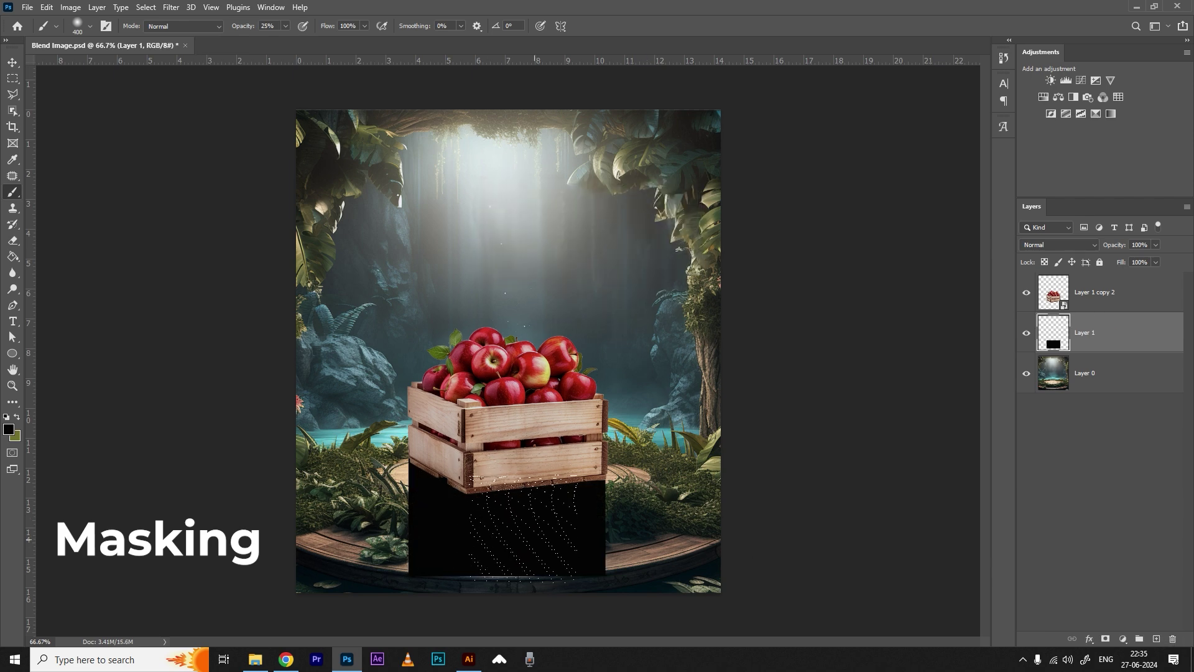
key("ctrl+z")
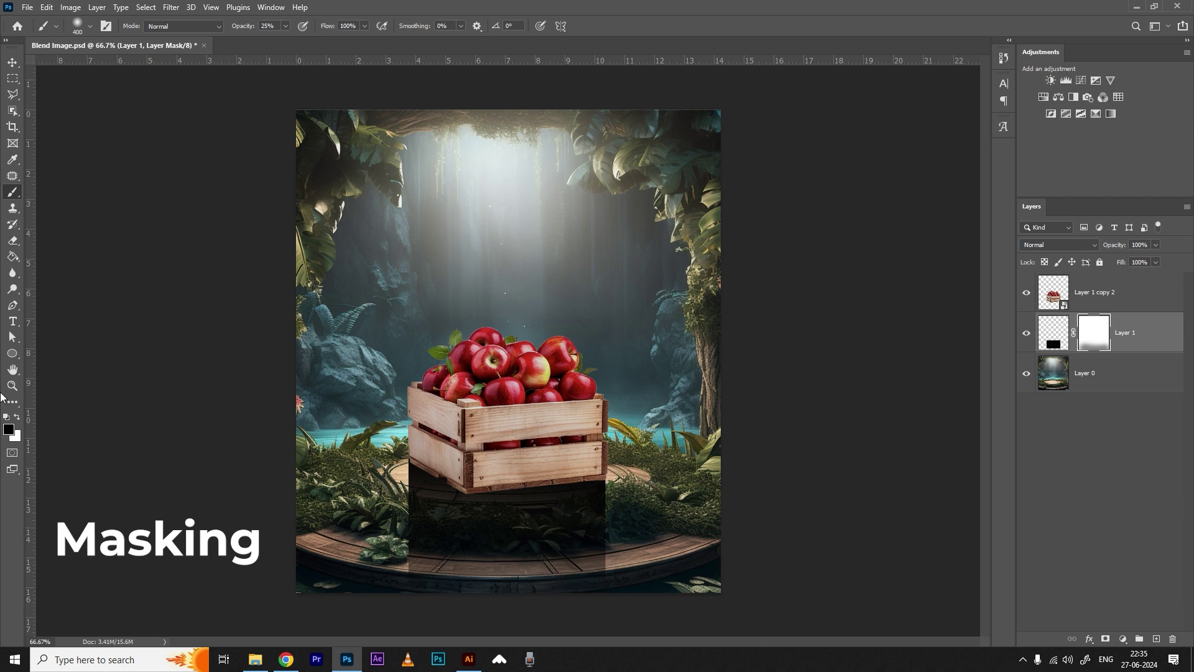
Restore part of the faded black rectangle by painting white on the Layer 1 mask
left_click(17, 416)
left_click_drag(391, 489, 387, 489)
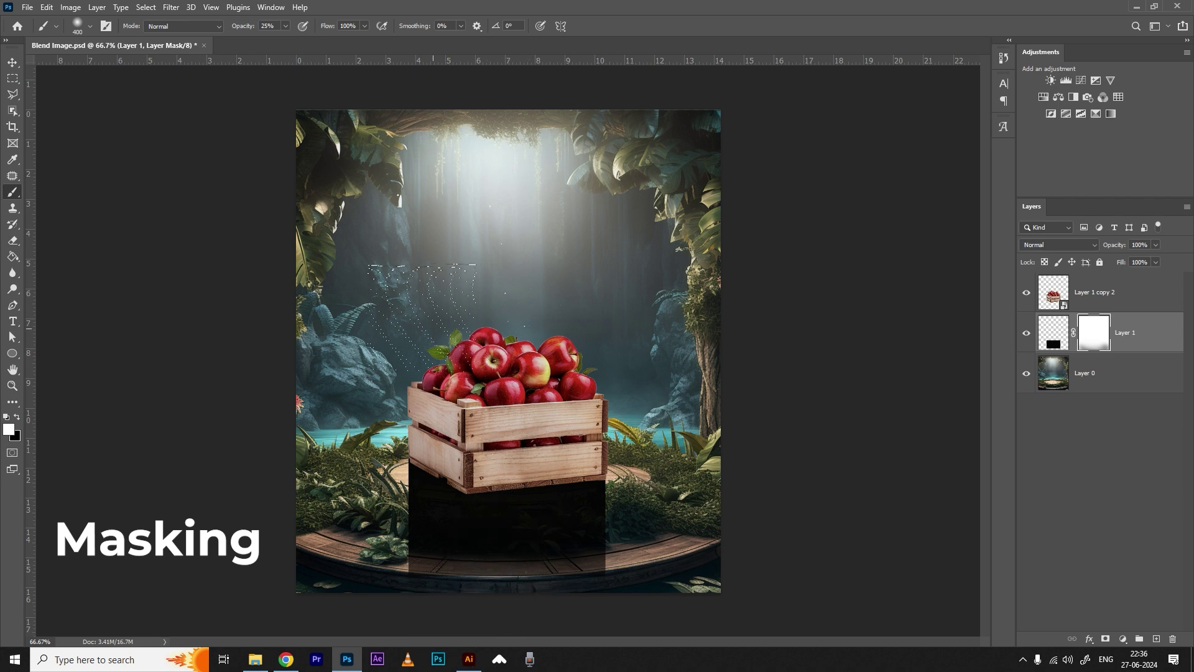
left_click(13, 63)
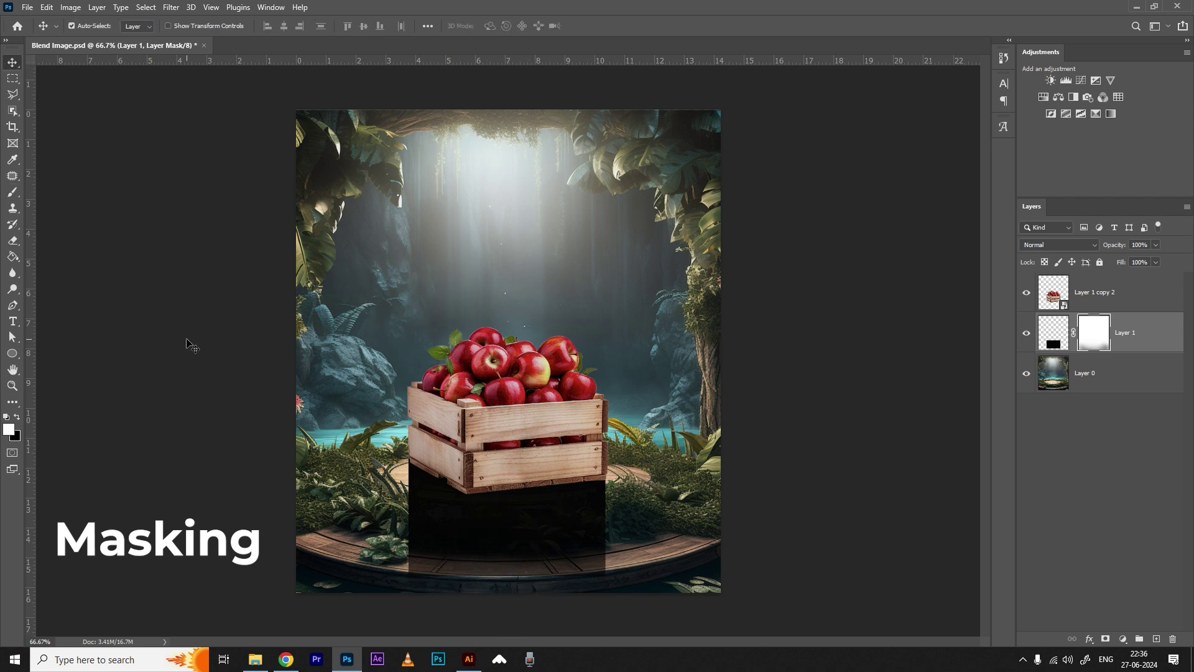
Make the pixel content of Layer 1 active instead of its mask so that blur filters can be applied
left_click(176, 6)
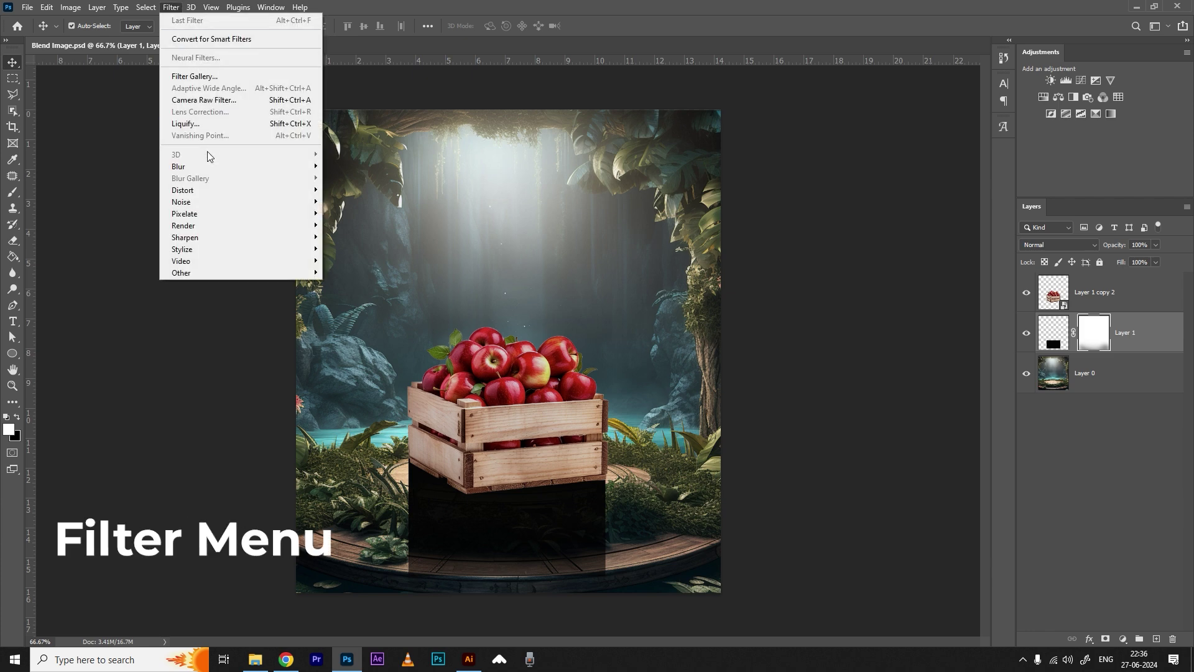
mouse_move(213, 166)
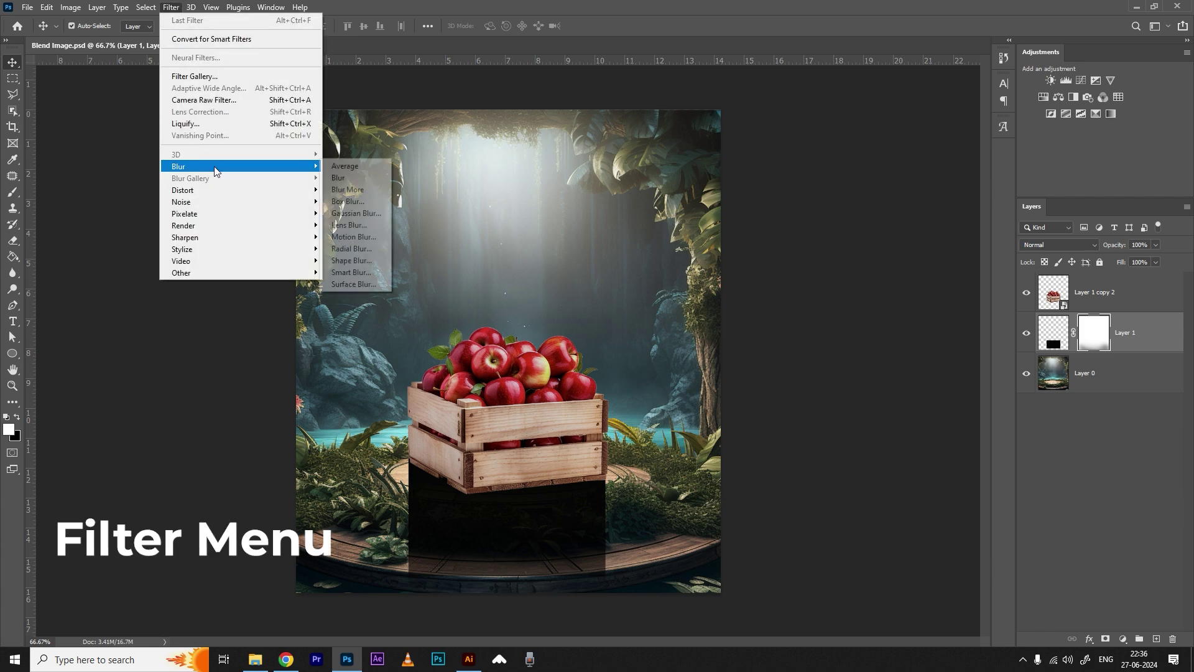
left_click(1053, 339)
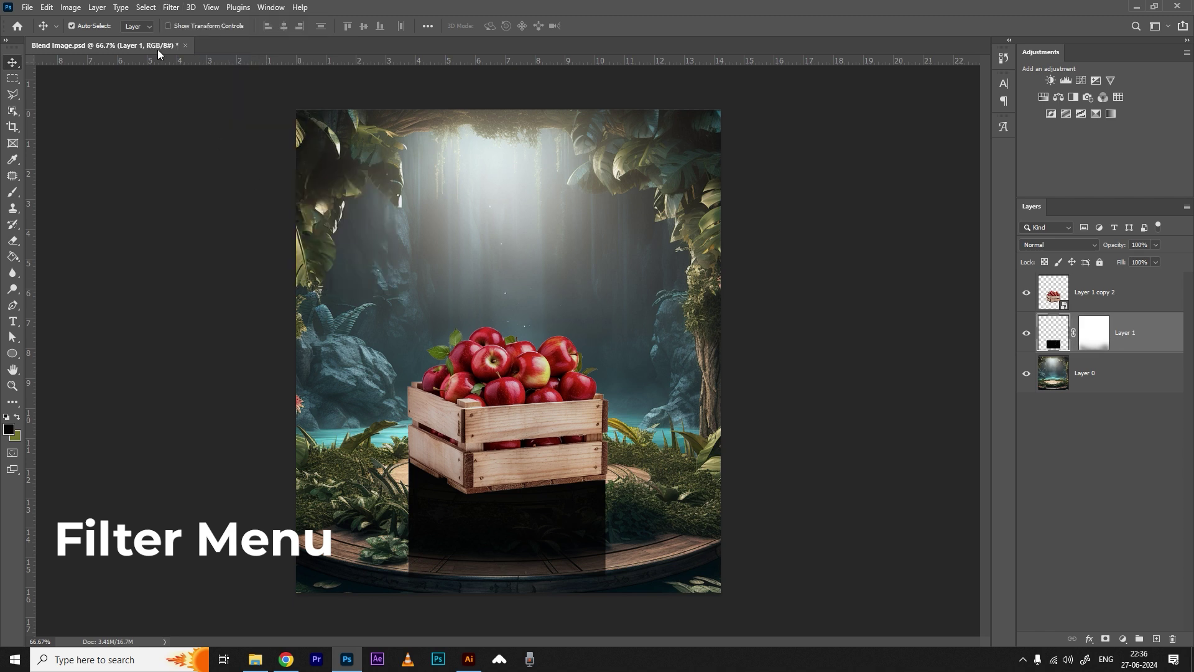
left_click(171, 7)
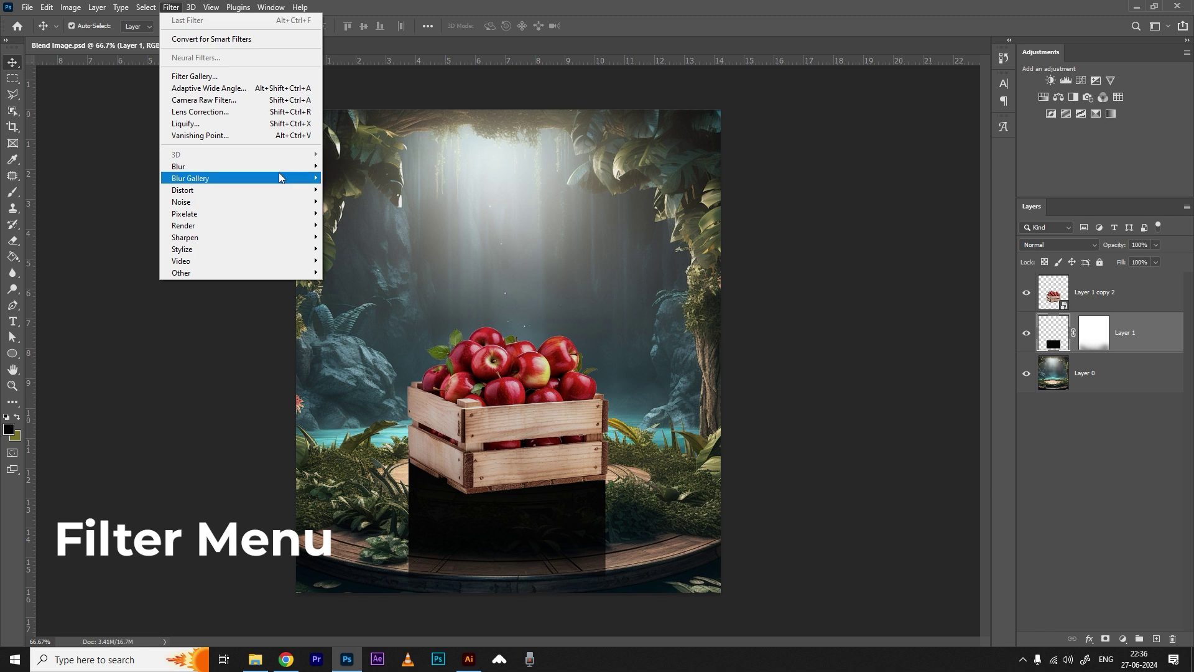
mouse_move(283, 166)
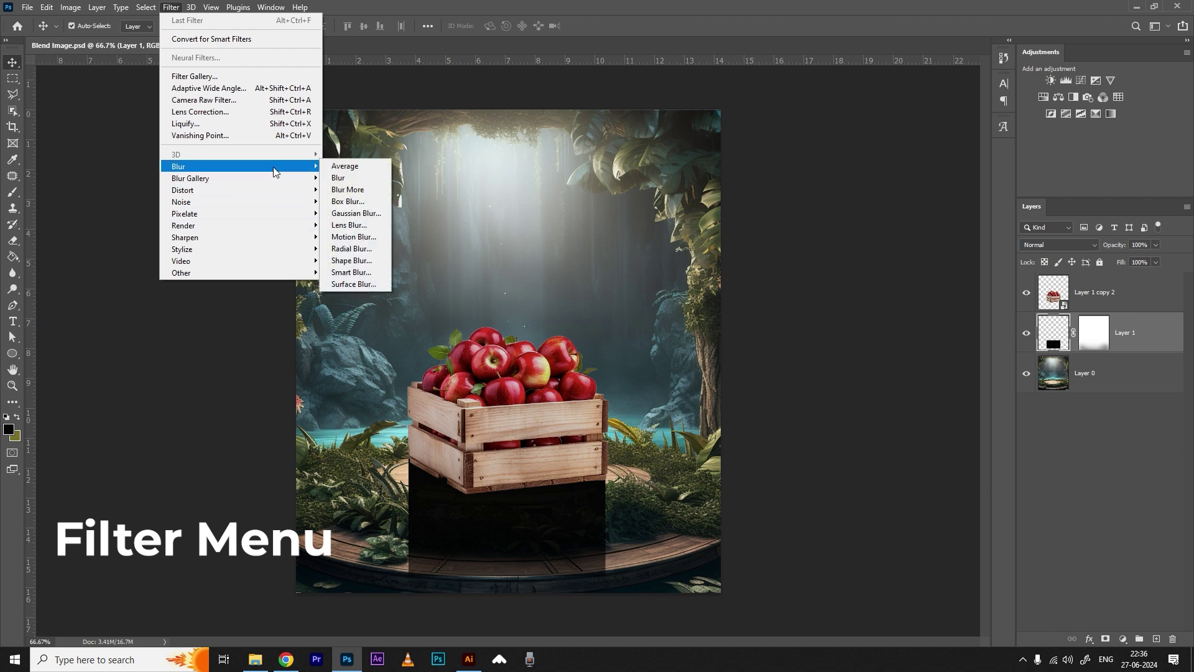
mouse_move(272, 187)
left_click(353, 213)
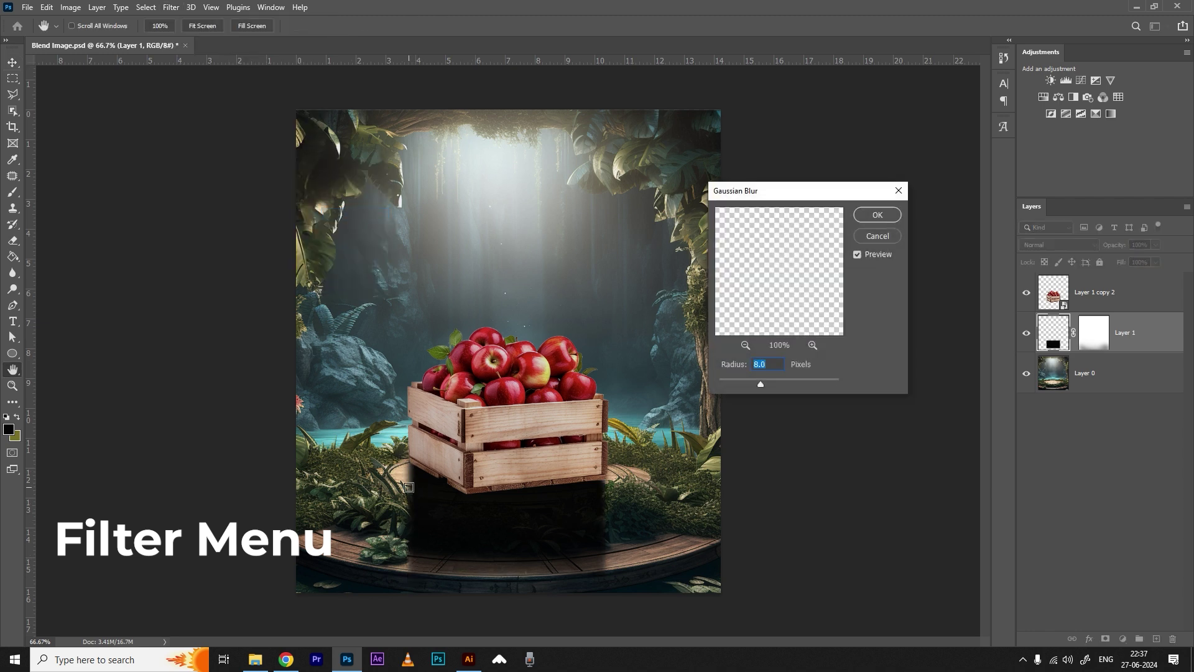
left_click(870, 235)
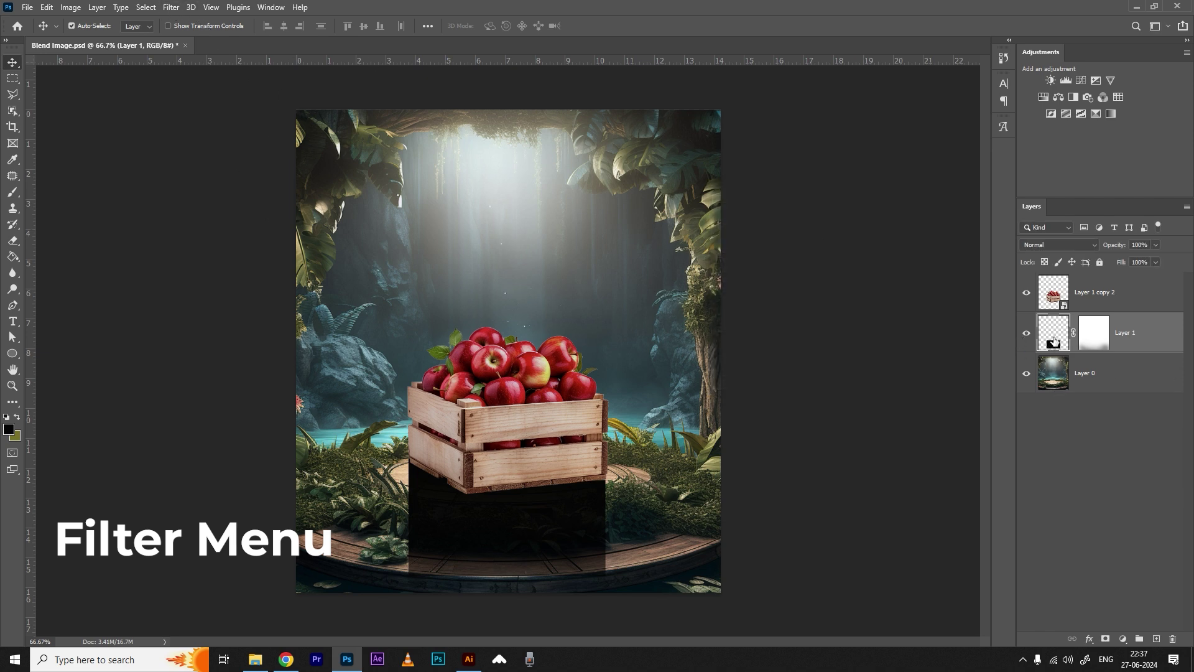
Apply a Gaussian Blur with a radius of 8.0 pixels to the black rectangle on Layer 1
left_click(171, 8)
mouse_move(187, 166)
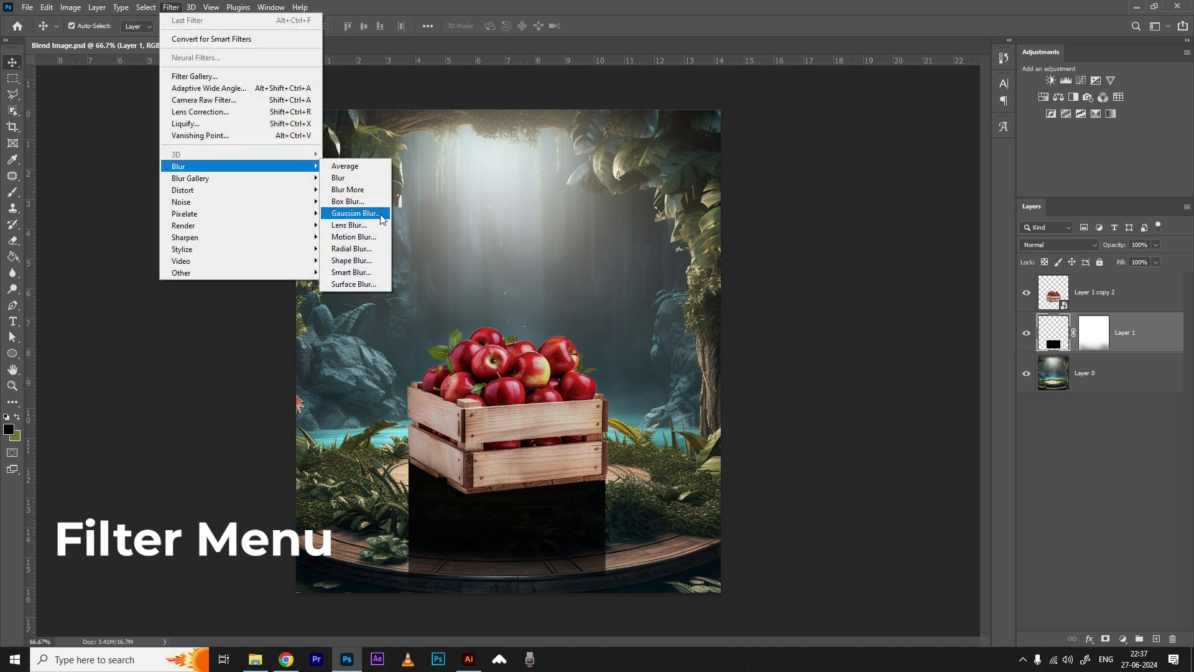
left_click(348, 213)
left_click(878, 215)
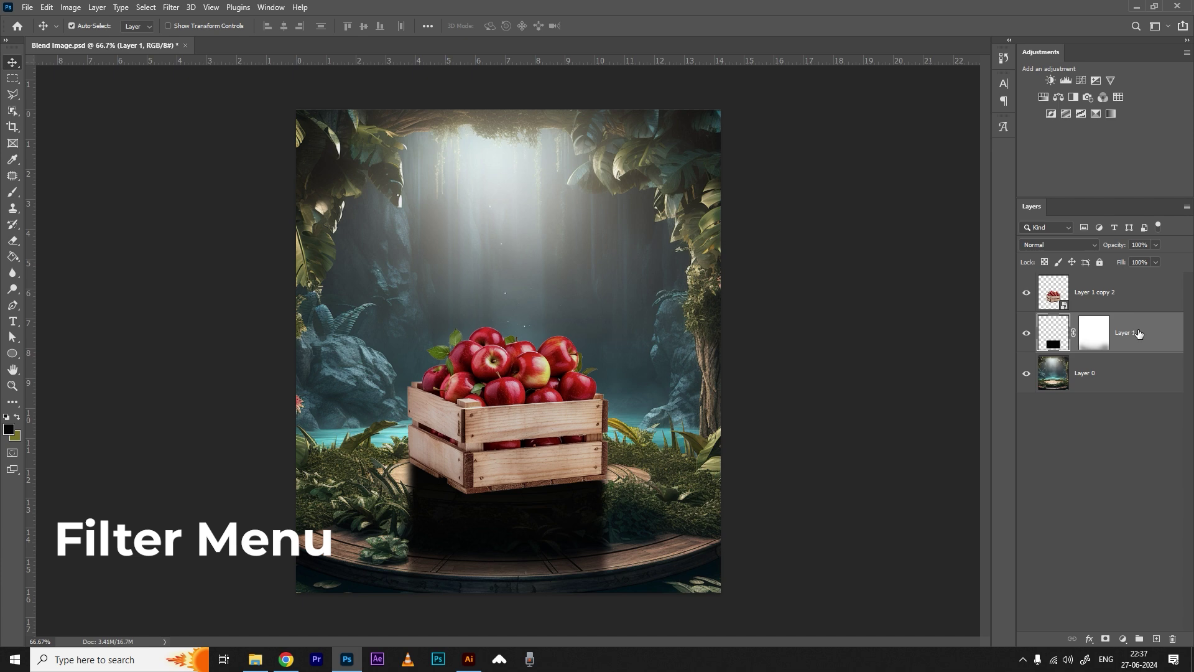
Duplicate Layer 1 with its mask and convert the copy to a smart object
left_click_drag(1138, 333, 1155, 639)
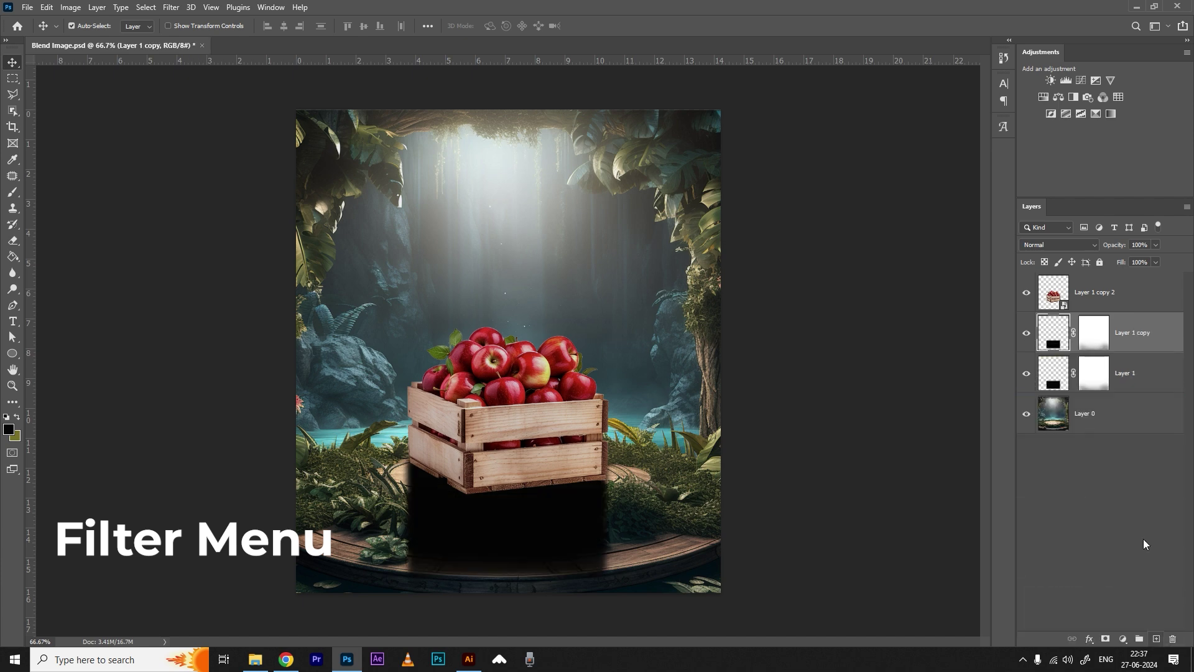
right_click(1124, 333)
left_click(994, 292)
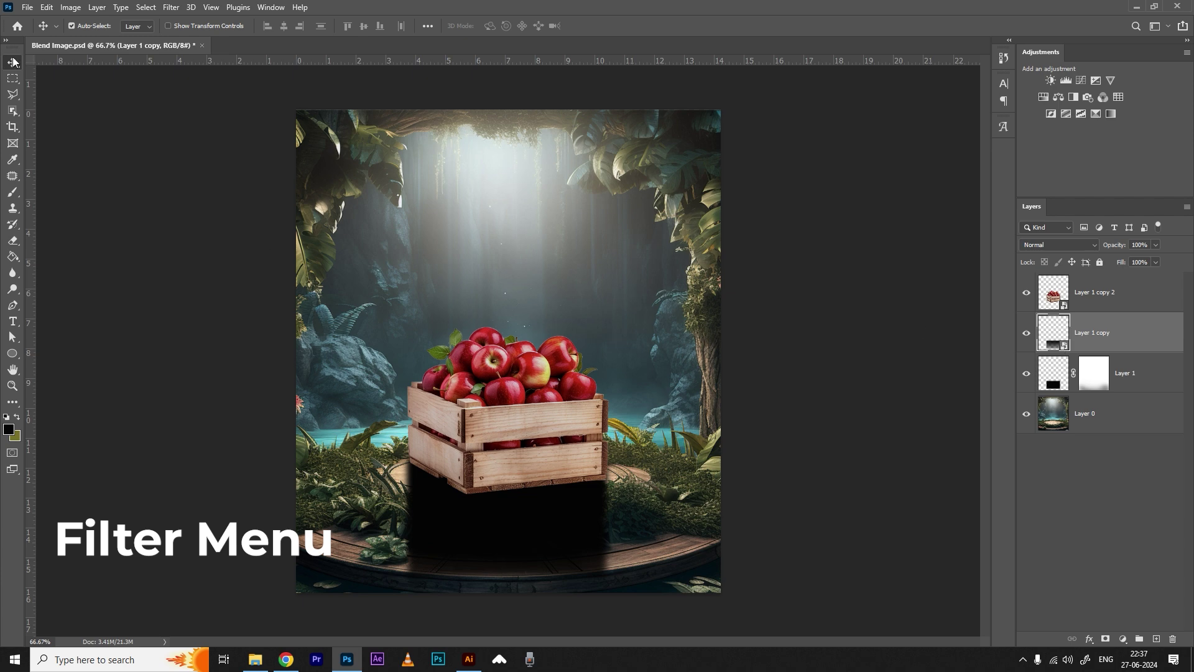
Apply a Gaussian Blur smart filter with a radius of 8.0 pixels to Layer 1 copy
left_click(169, 8)
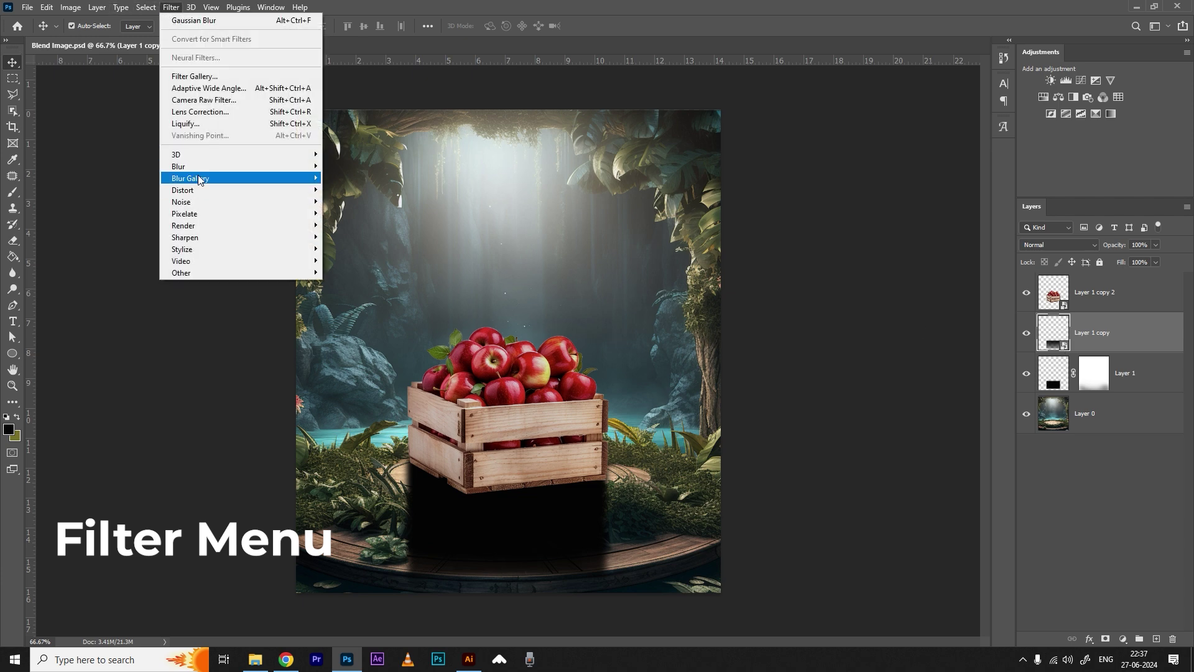
mouse_move(207, 168)
left_click(362, 212)
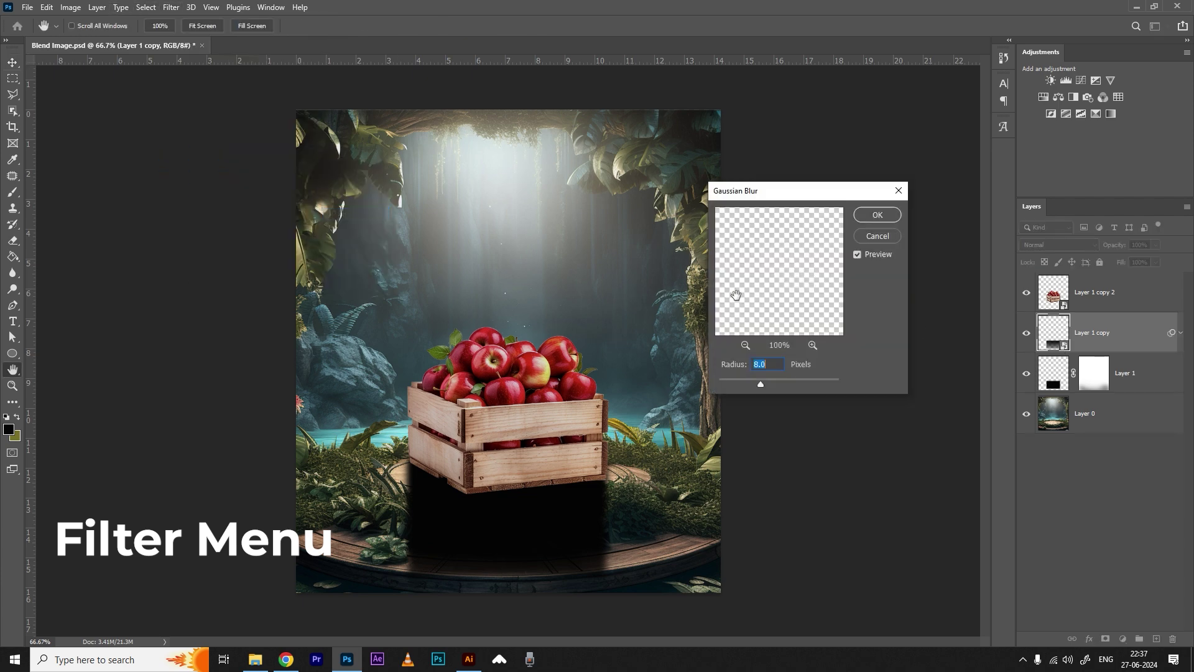
left_click(867, 222)
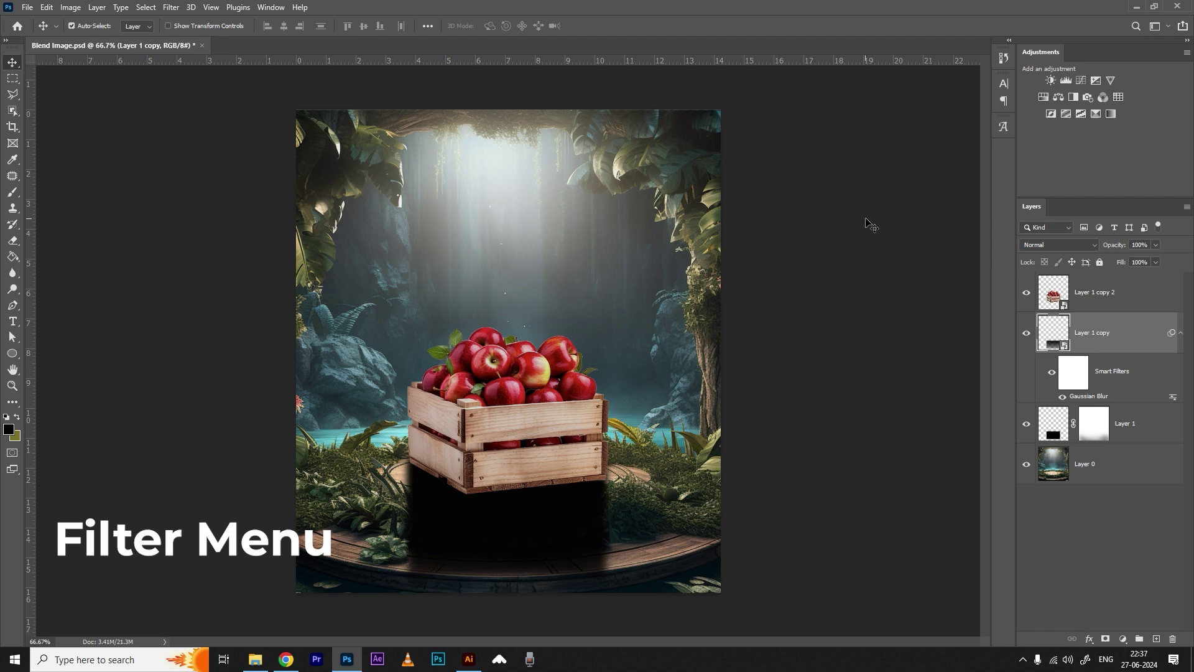
Toggle the Gaussian Blur smart filter on Layer 1 copy and try a radius of 10.0 pixels in its settings
left_click(1060, 398)
left_click(1061, 397)
double_click(1084, 397)
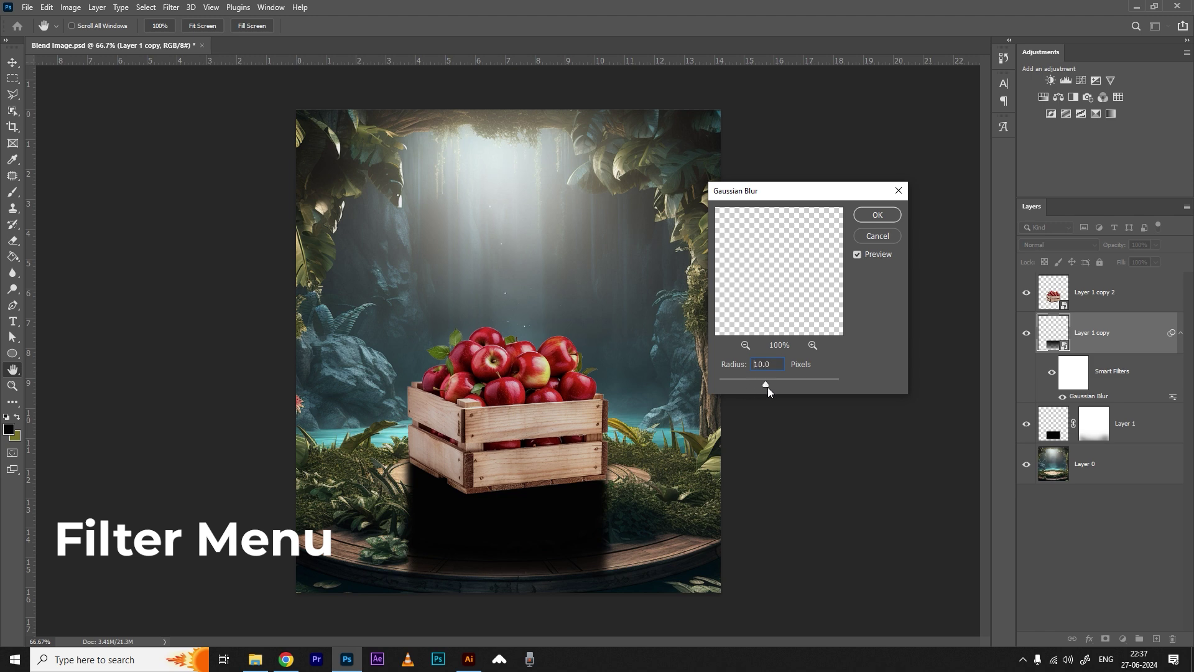
left_click(899, 191)
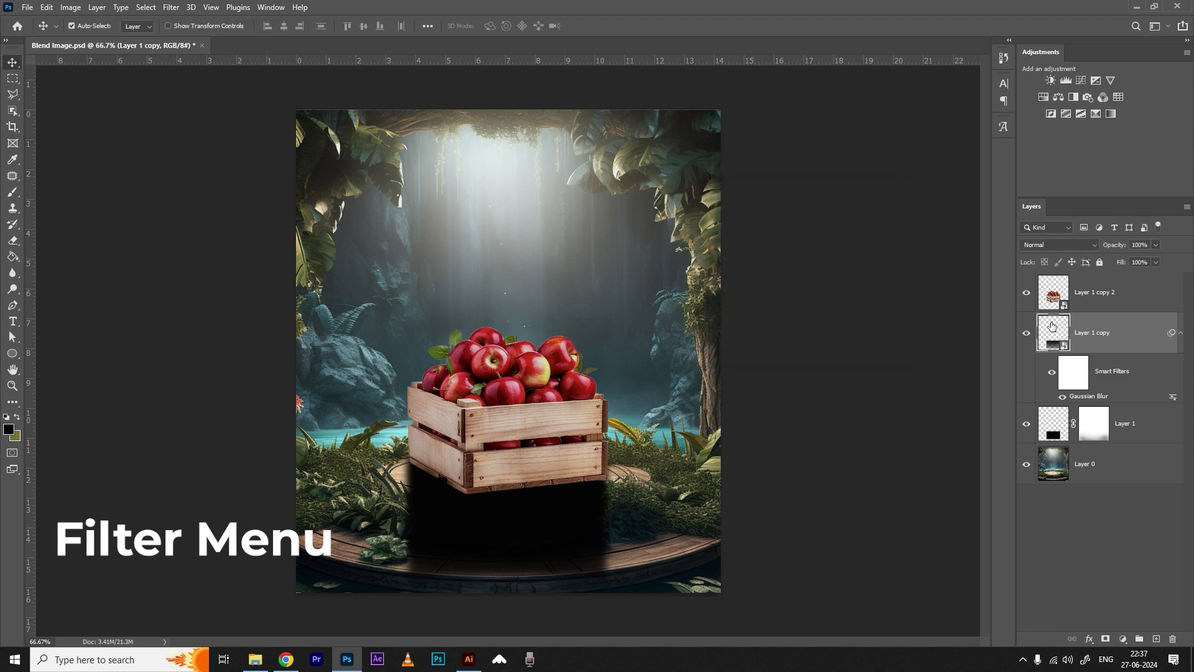
Compare the masked Layer 1 with its smart-object copy and examine the layer options available for Layer 1
left_click(1054, 437)
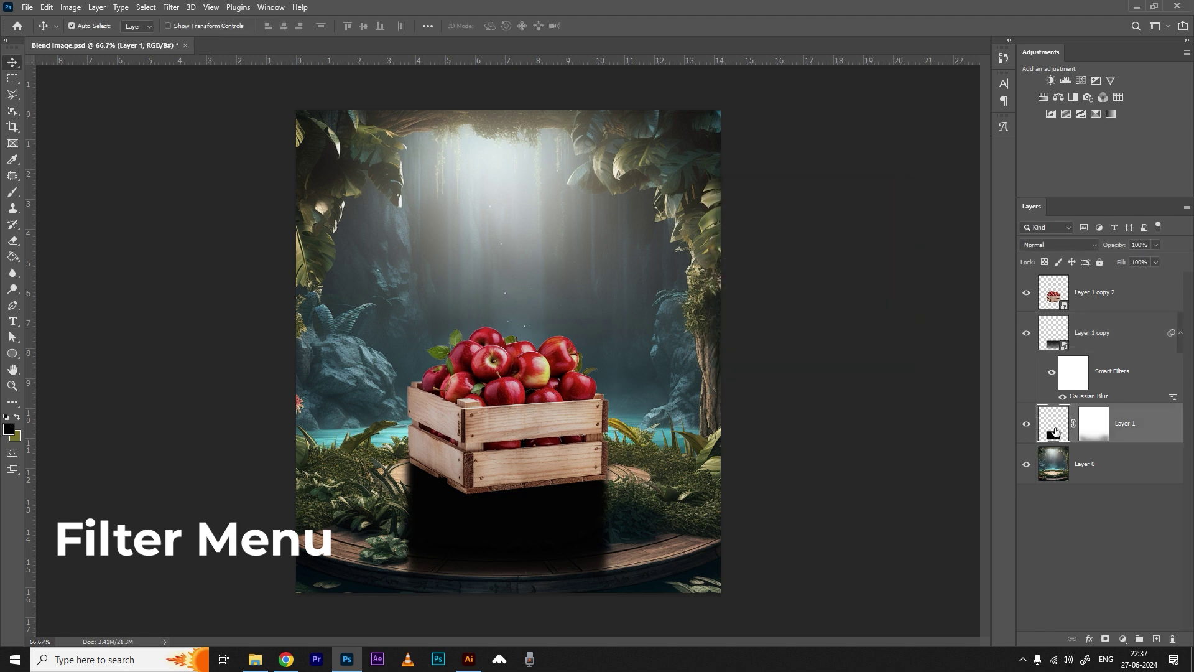
left_click(1061, 341)
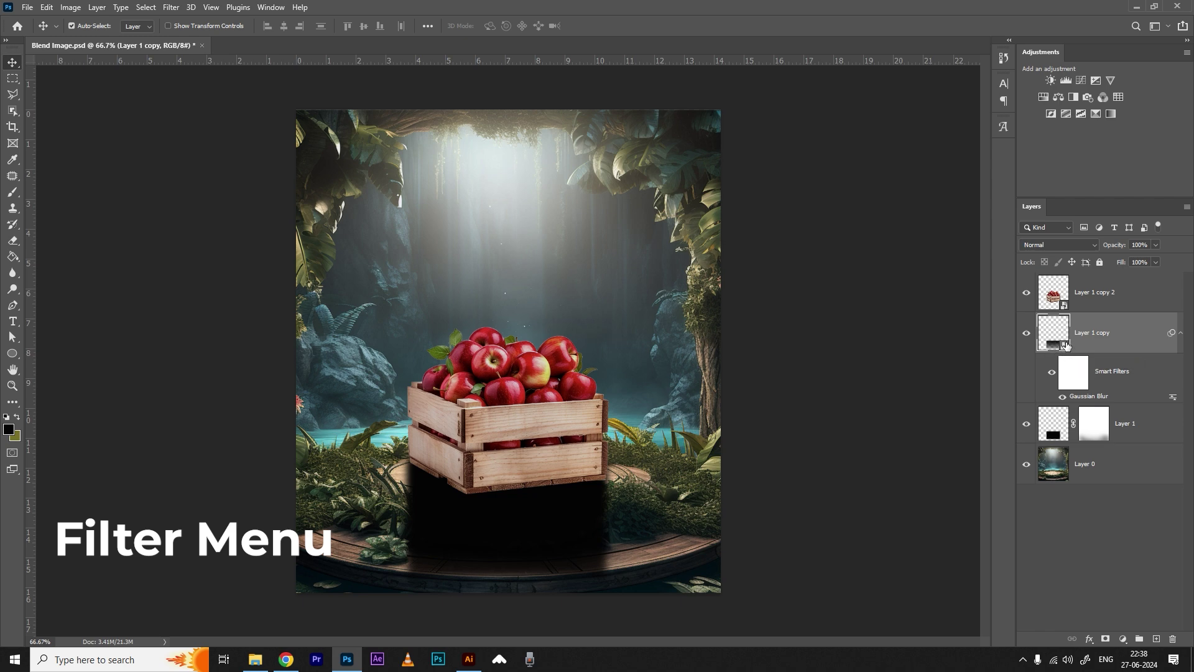
left_click(1046, 431)
left_click(1082, 344)
left_click(1123, 434)
right_click(1124, 434)
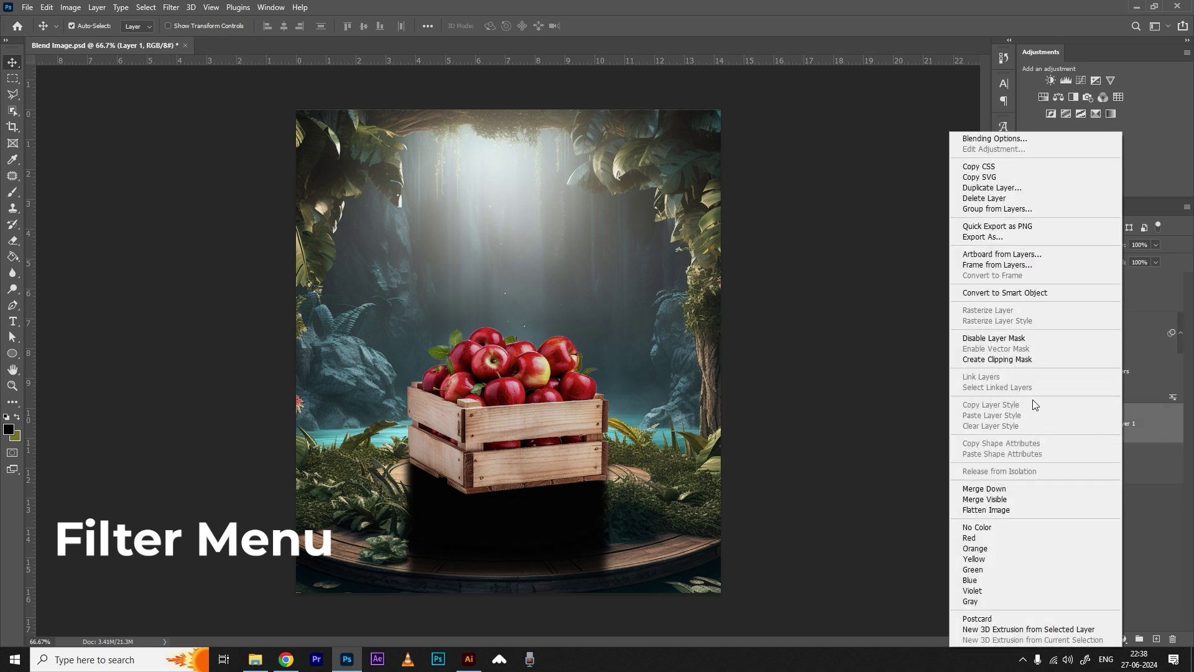
left_click(1156, 427)
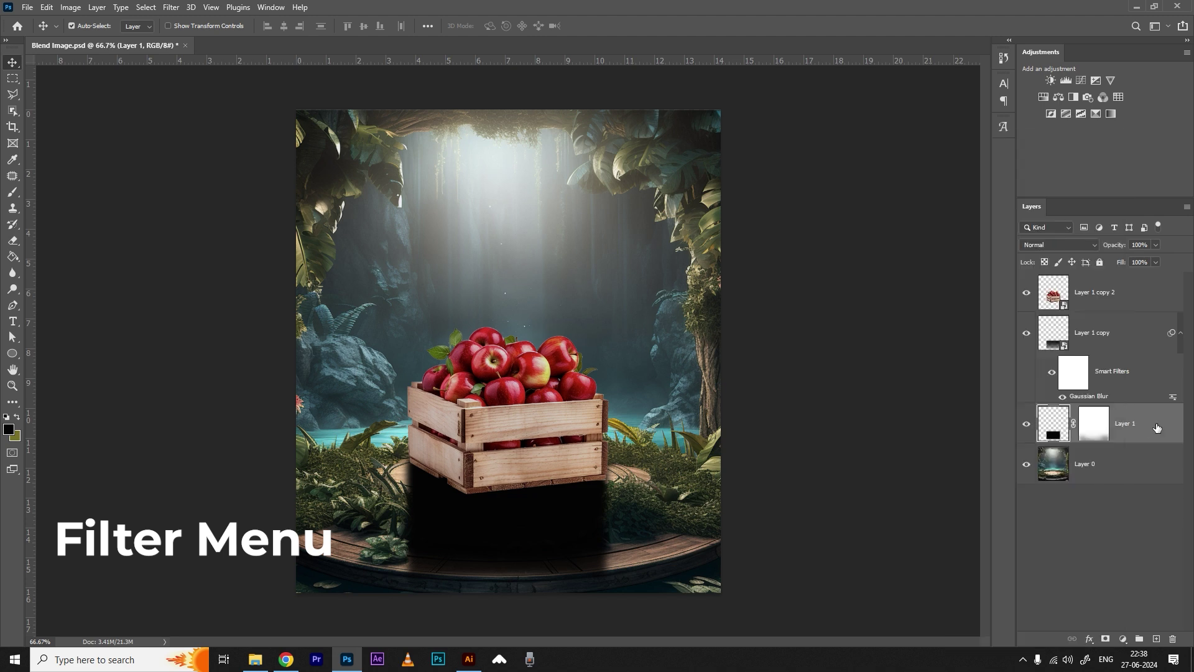
Apply a Field Blur of 15 px from the Blur Gallery to Layer 1 copy as a smart filter
left_click(1096, 349)
left_click(171, 7)
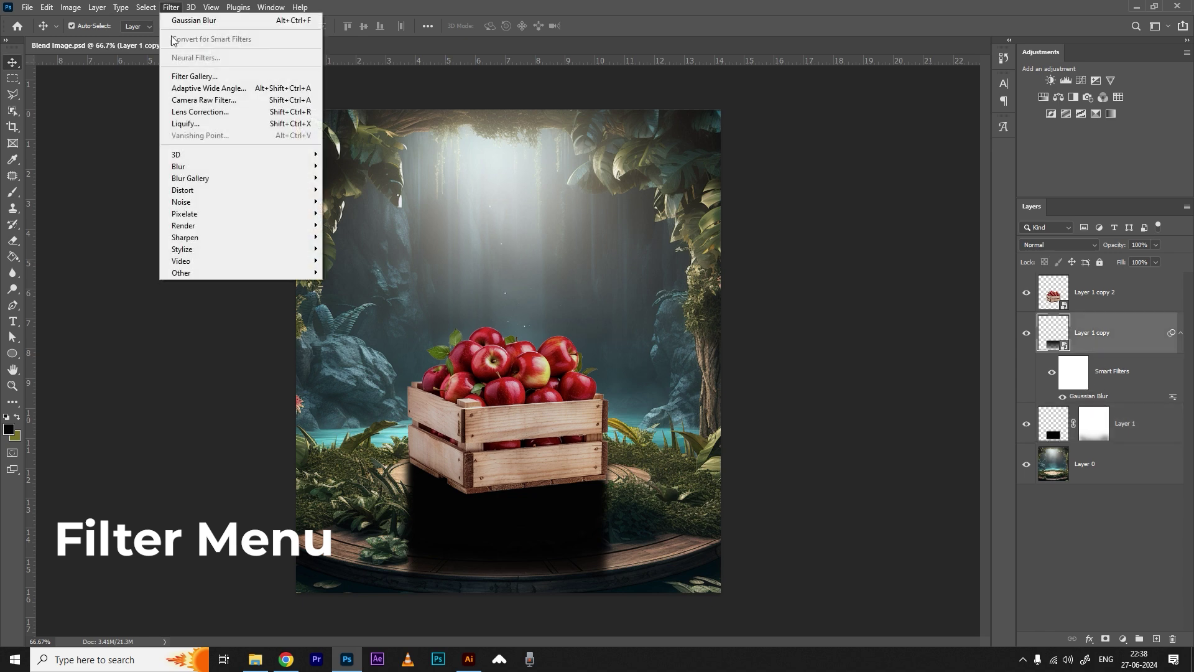
mouse_move(224, 180)
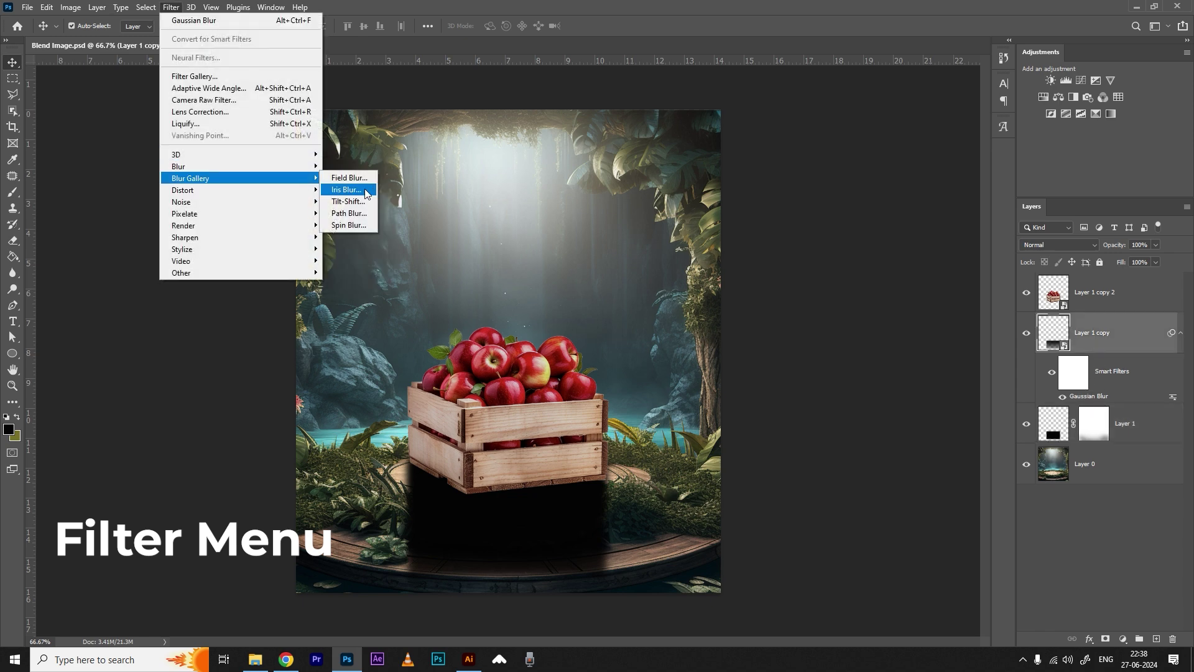
left_click(359, 178)
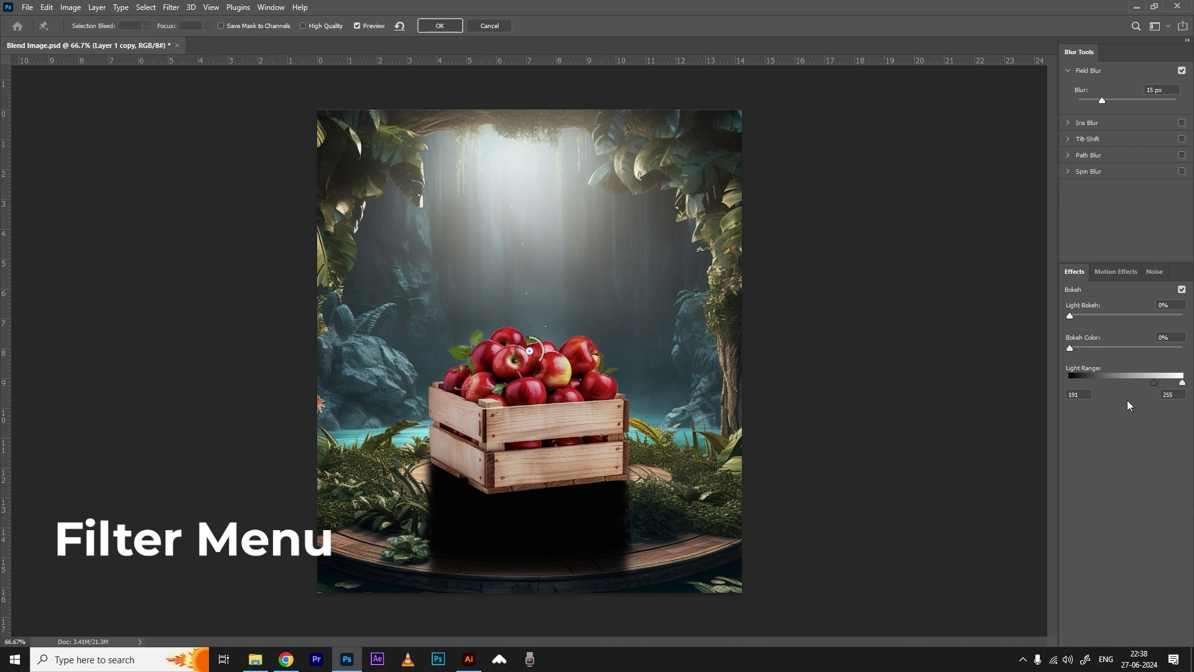
left_click(441, 25)
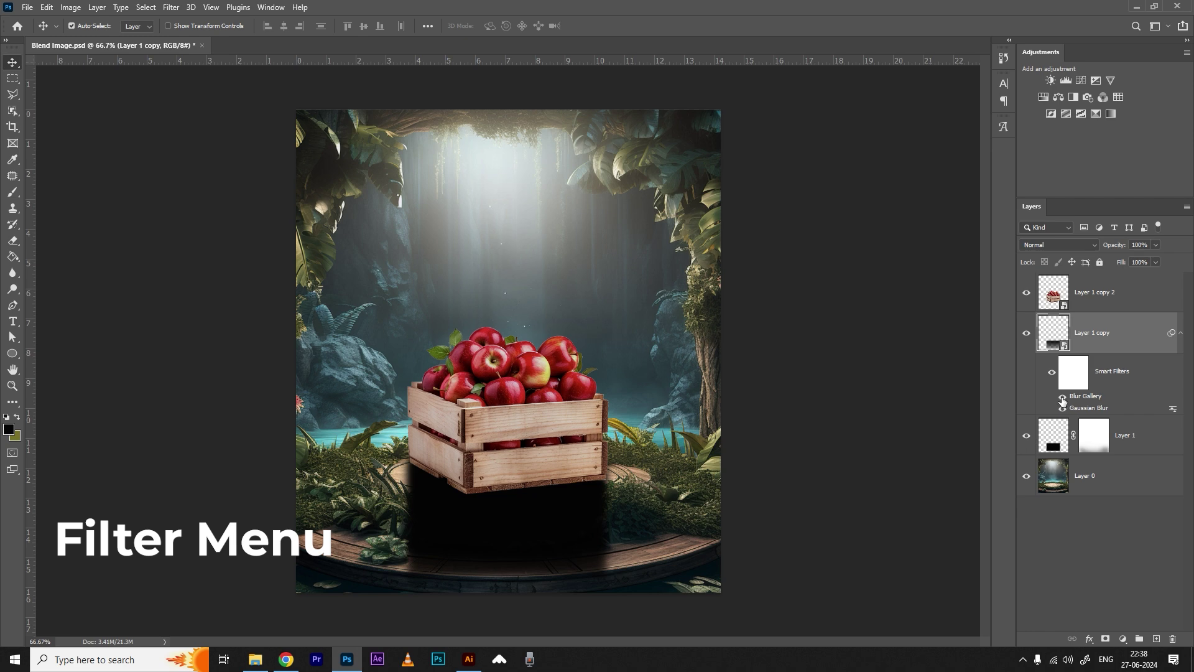
Reopen the Blur Gallery smart filter on Layer 1 copy and try moving the Field Blur pin down onto the crate
left_click(1062, 398)
double_click(1086, 396)
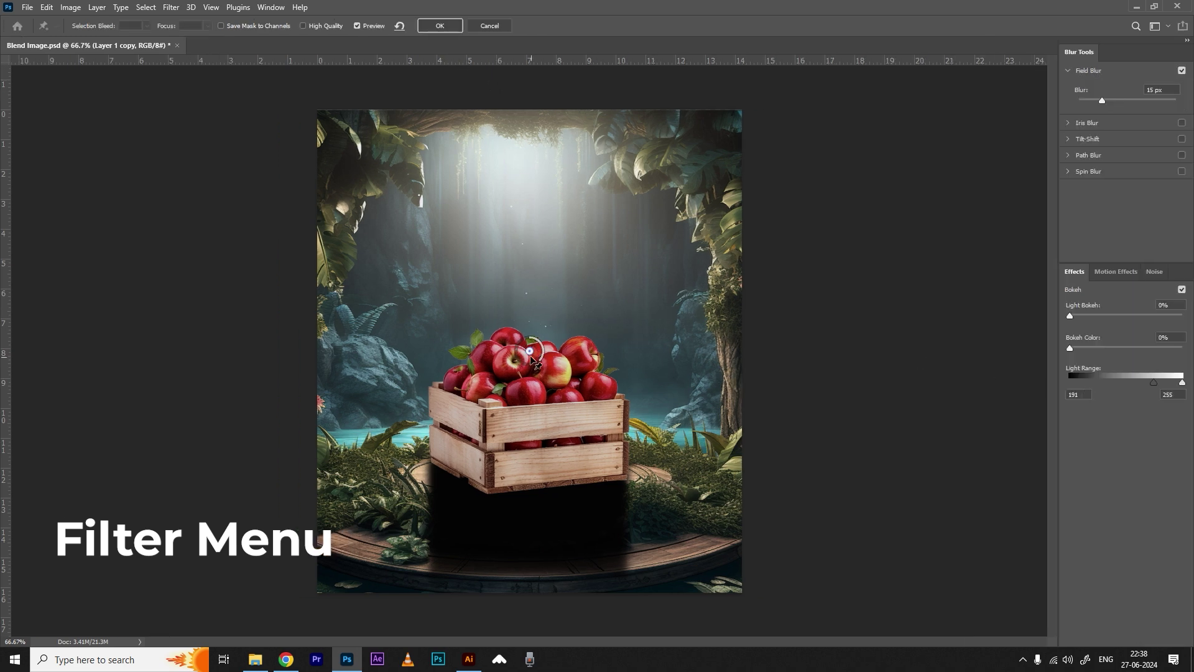
left_click_drag(529, 351, 531, 445)
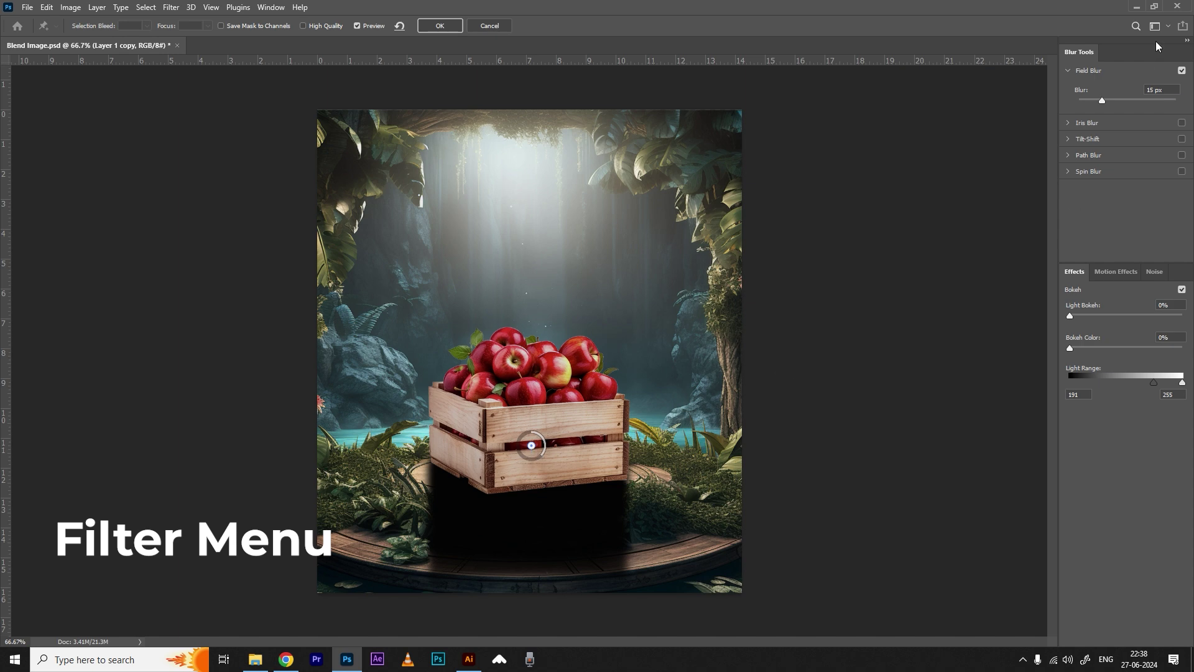
left_click(490, 25)
Try a Camera Raw adjustment on Layer 1 copy with exposure -1.05 and a curve point at input 119, output 111
left_click(171, 7)
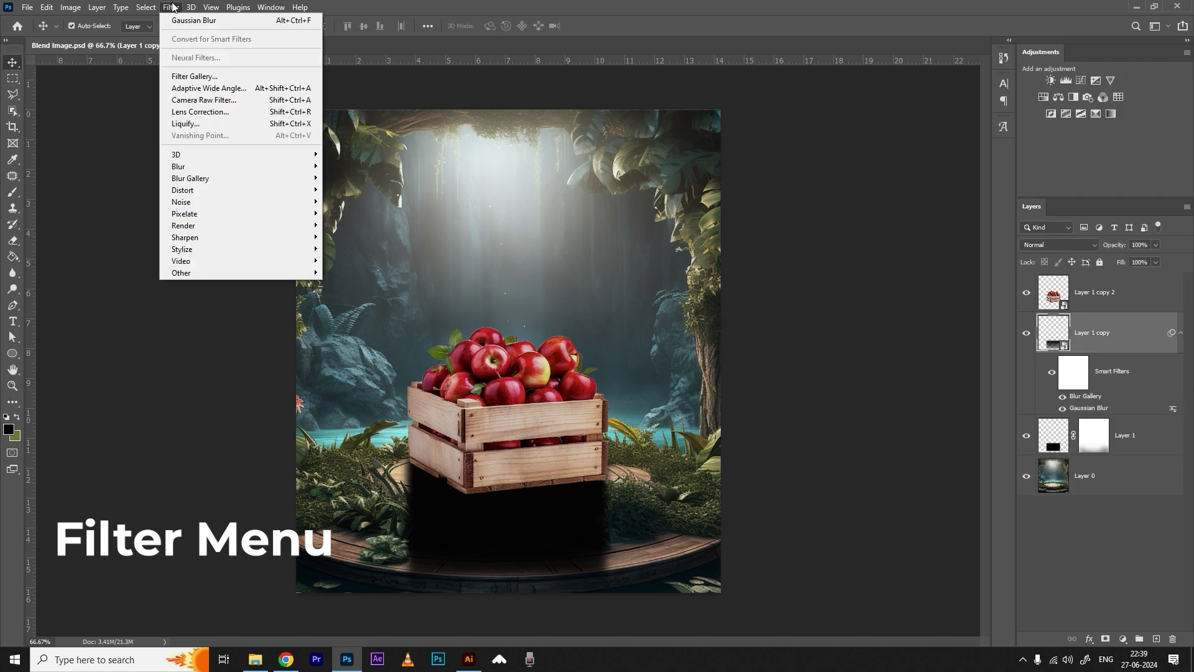
left_click(172, 4)
left_click(172, 5)
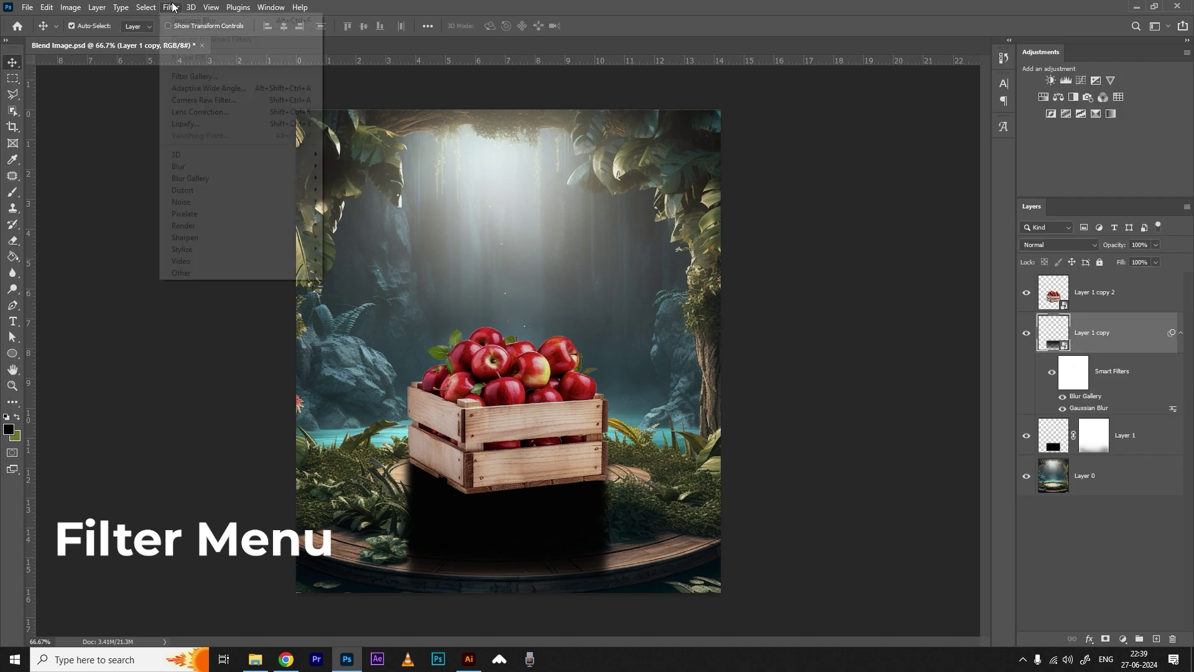
left_click(215, 101)
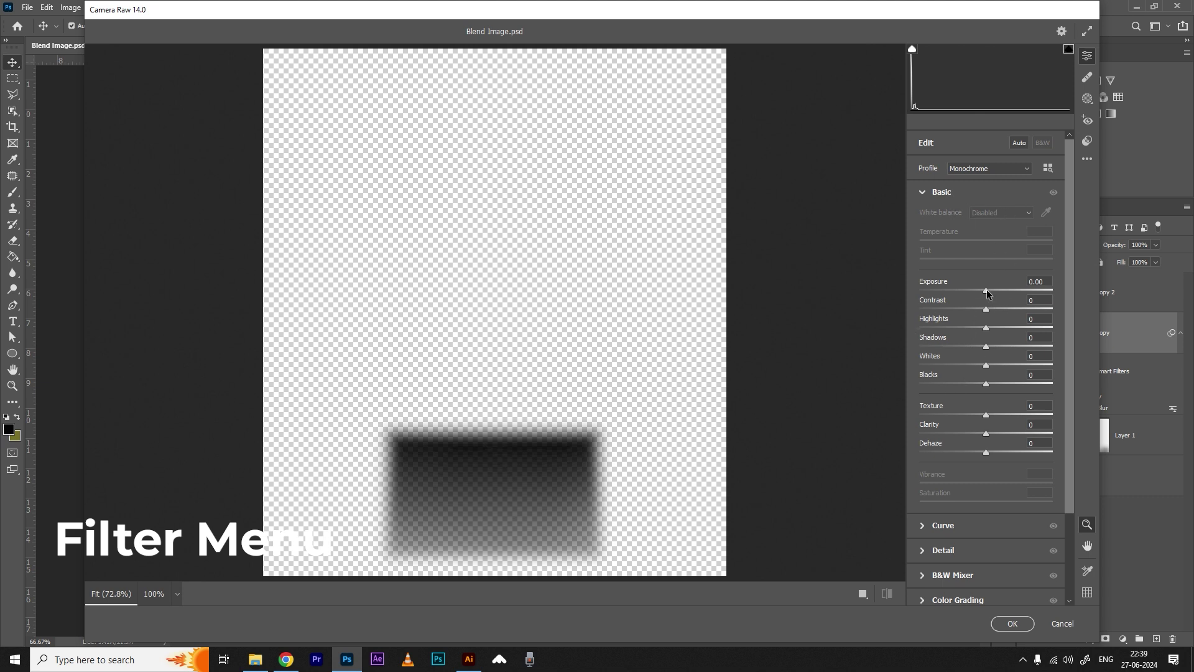
left_click_drag(987, 290, 972, 291)
scroll(962, 371, "down", 3)
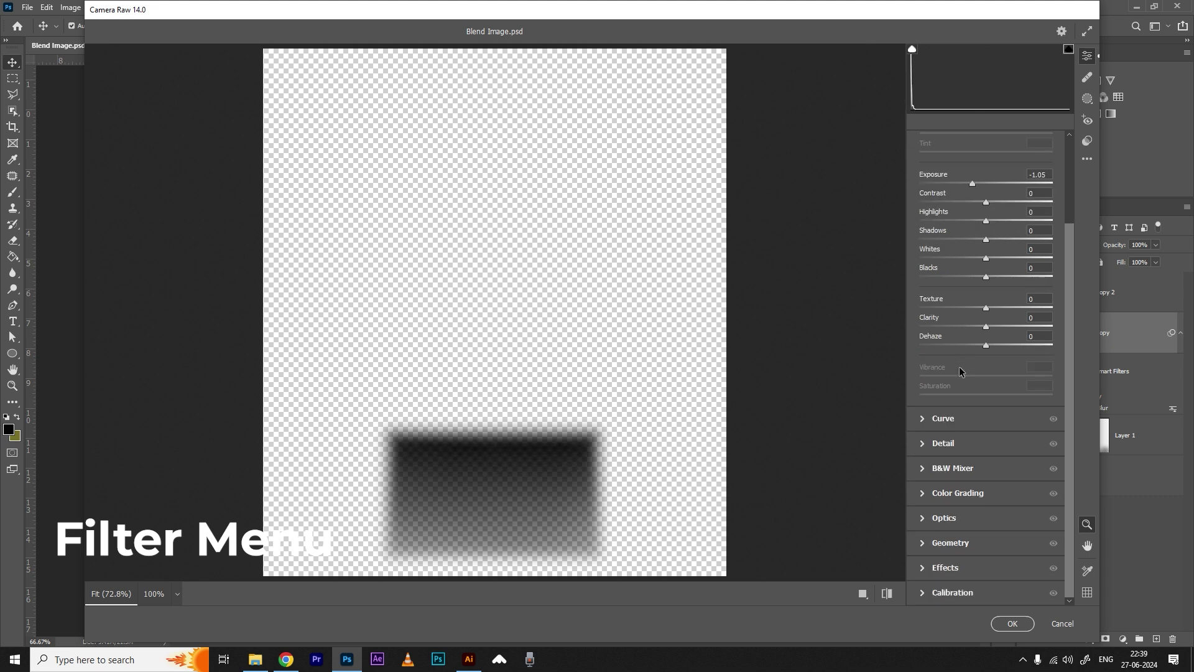
left_click(922, 422)
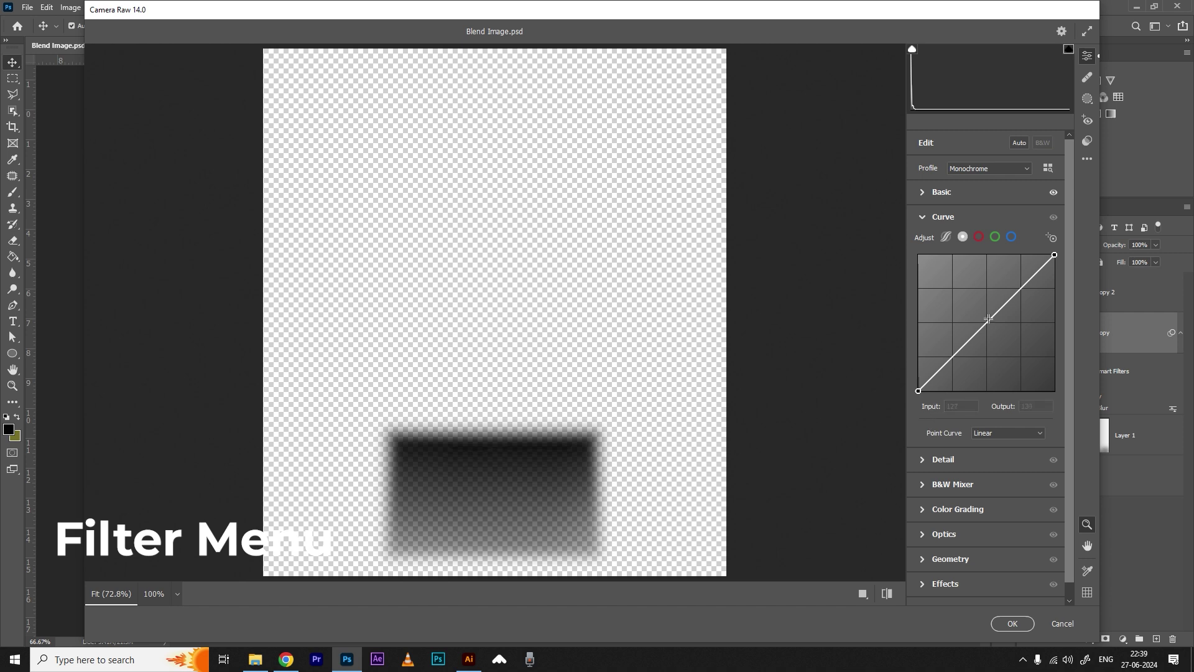
left_click_drag(988, 320, 981, 331)
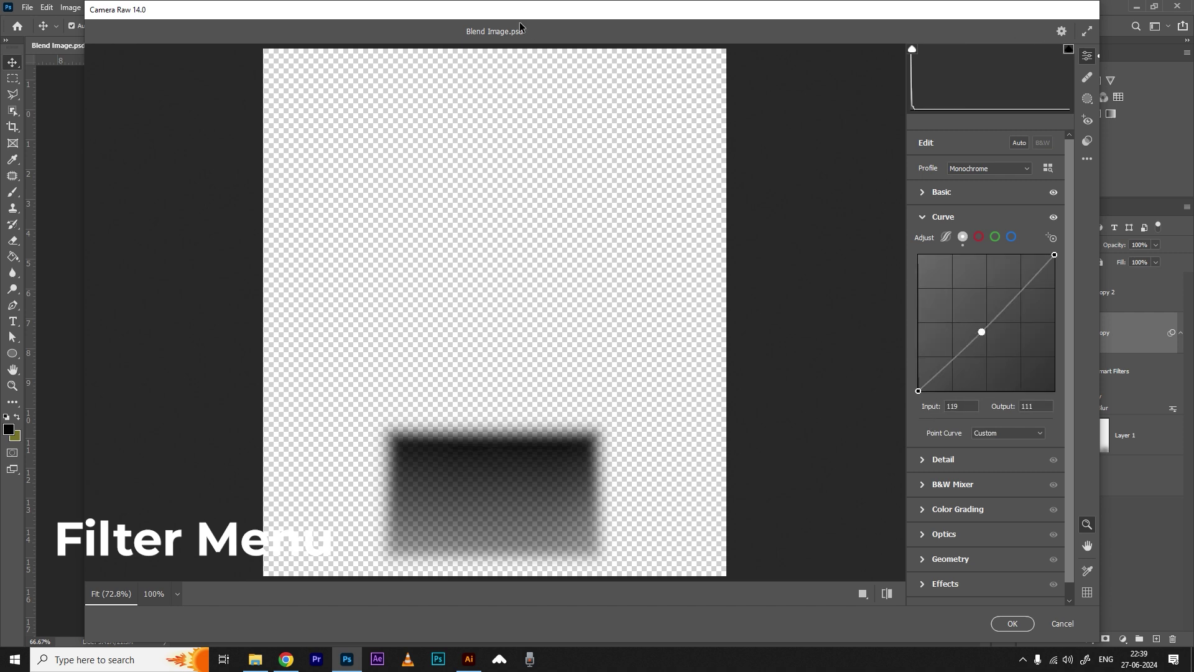
left_click(1067, 629)
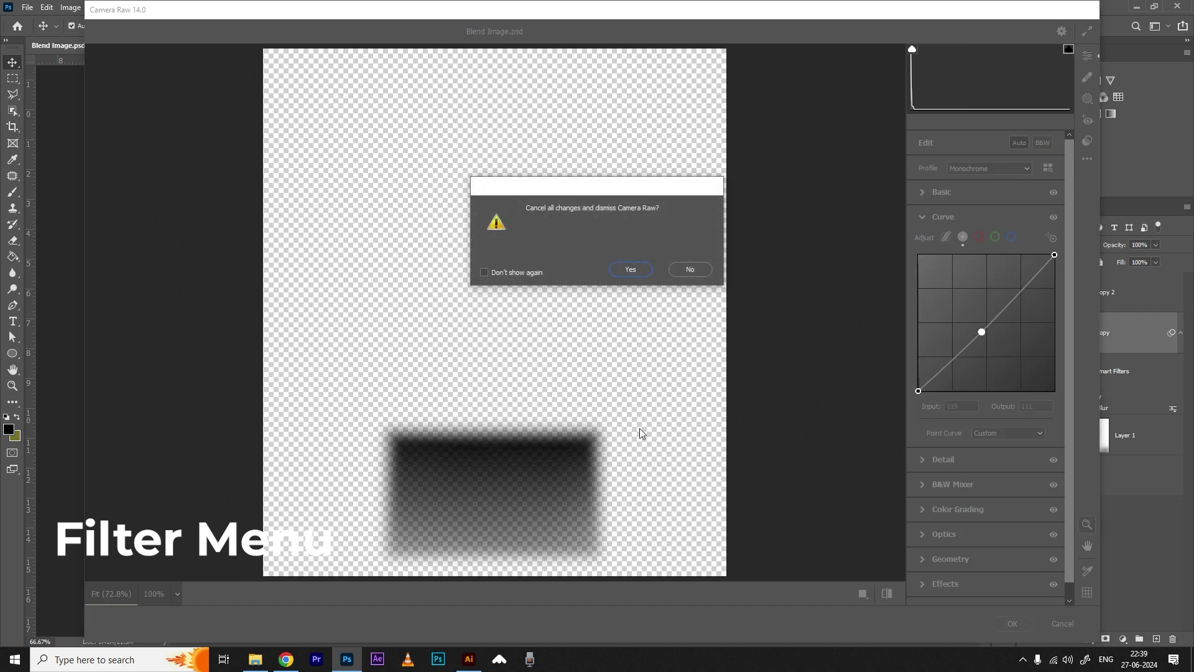
left_click(620, 273)
Try darkening the jungle background on Layer 0 with a lowered Camera Raw tone curve, including a point at input 199, output 162
left_click(1083, 477)
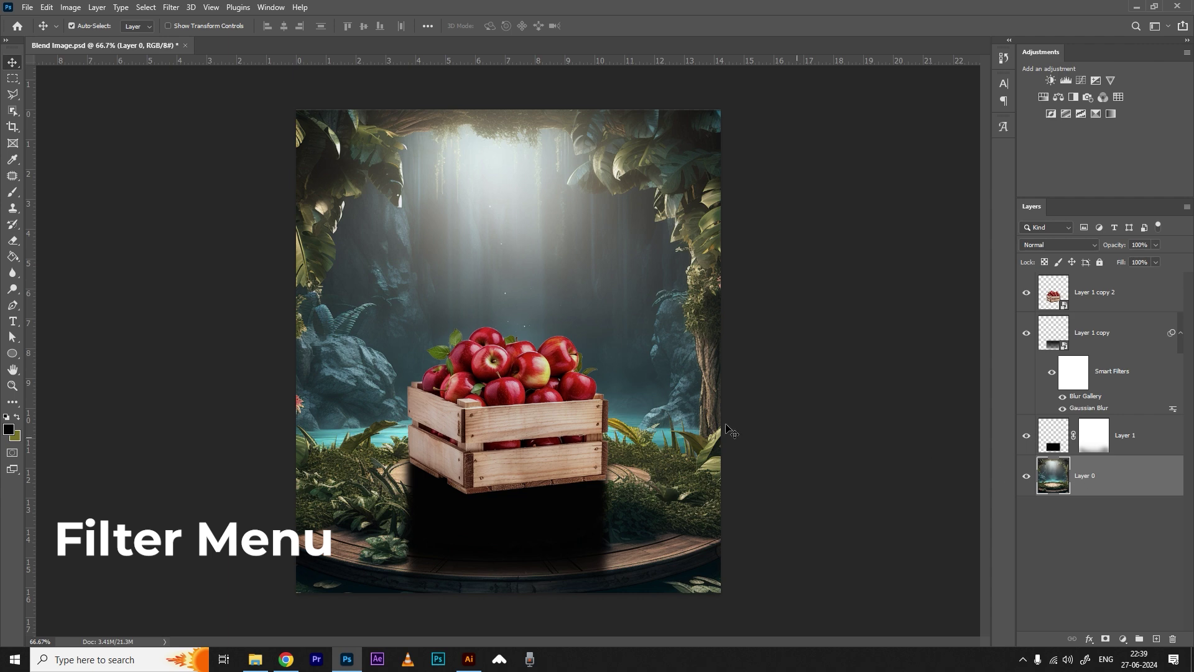
left_click(169, 7)
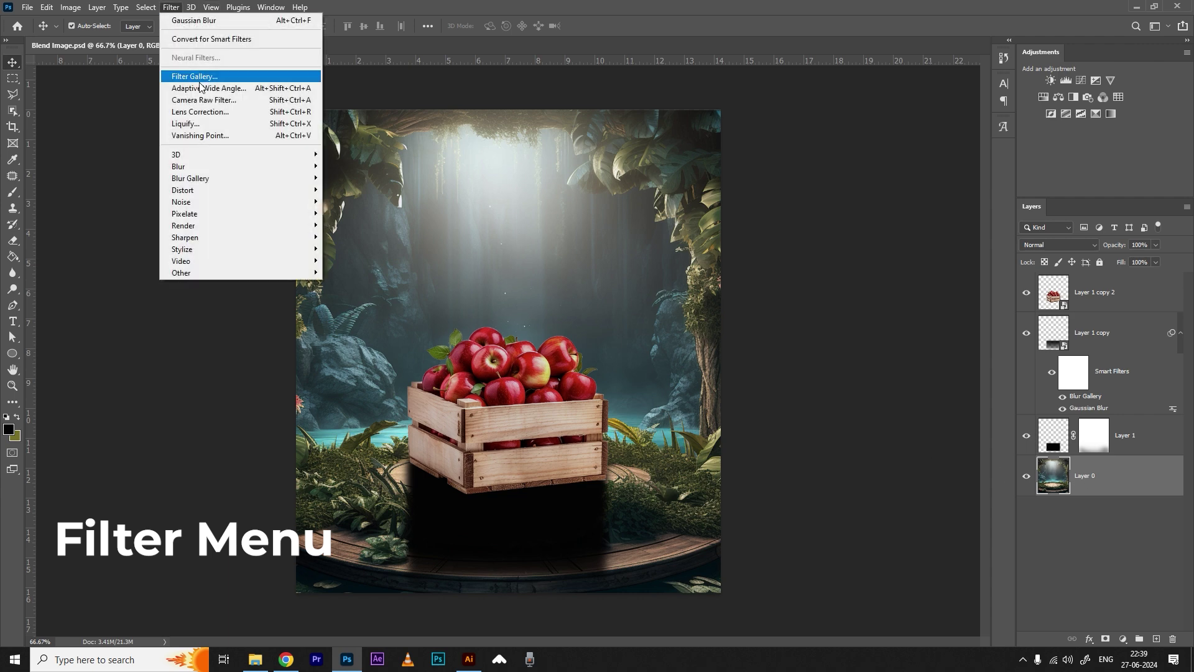
left_click(212, 100)
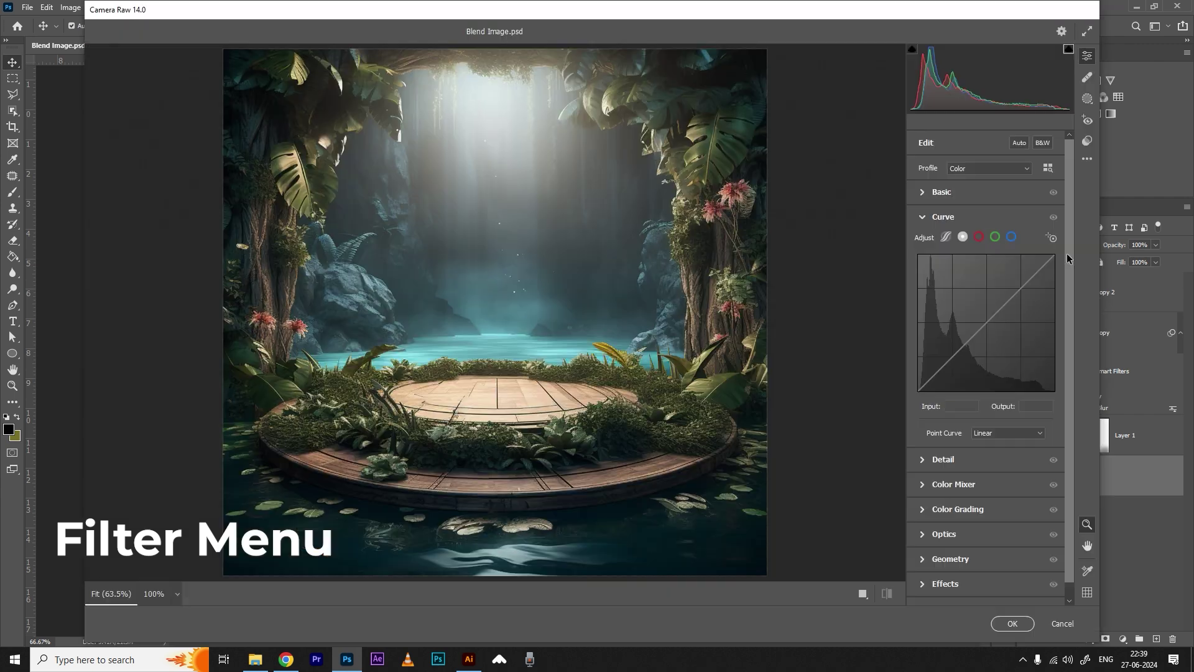
left_click_drag(980, 336, 988, 343)
left_click_drag(1018, 303, 1024, 305)
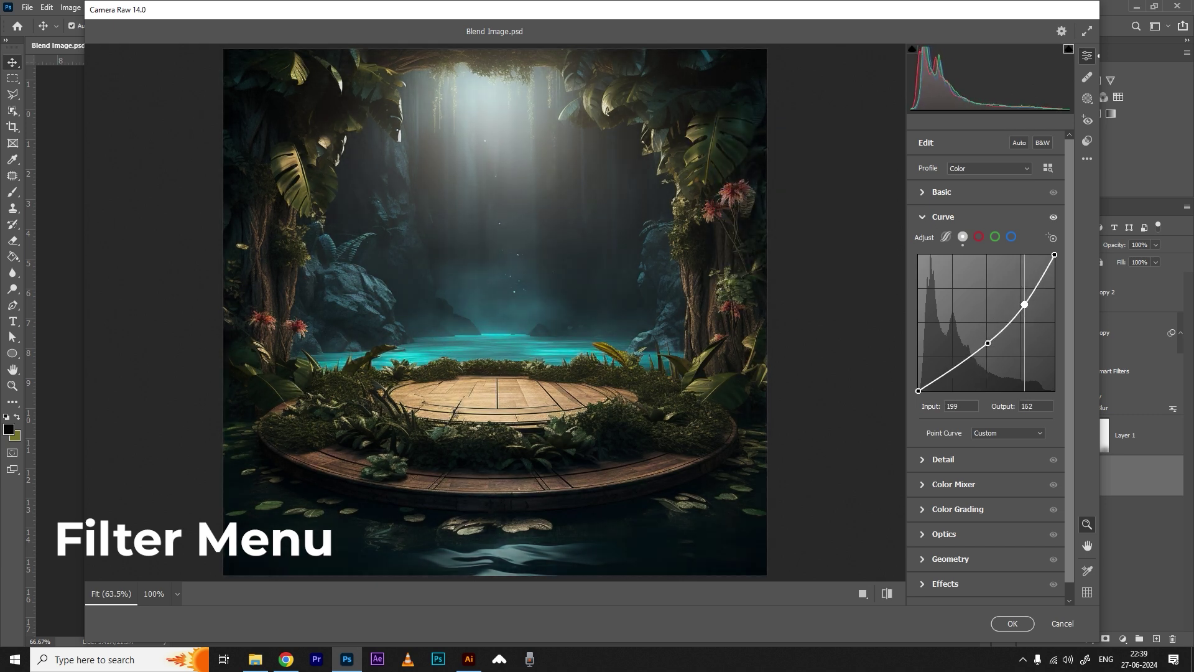
Try Camera Raw sharpening 11, noise reduction 49 and color noise reduction 34 on the background, and discard all changes
left_click(923, 219)
left_click(922, 242)
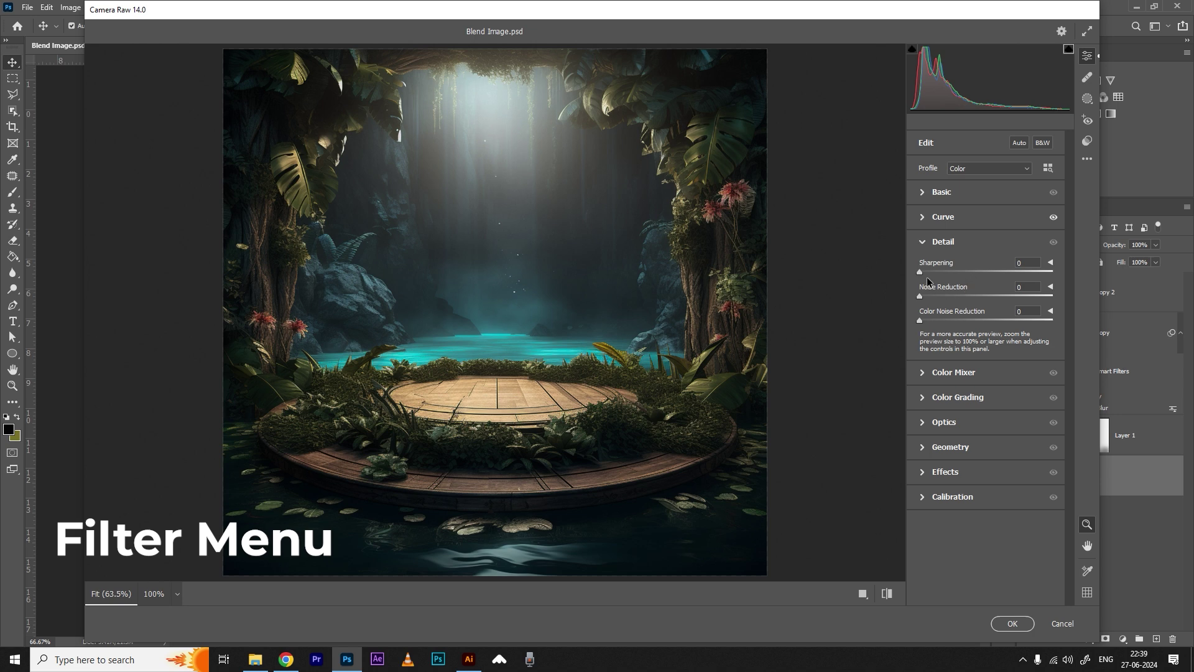
left_click_drag(921, 275, 965, 321)
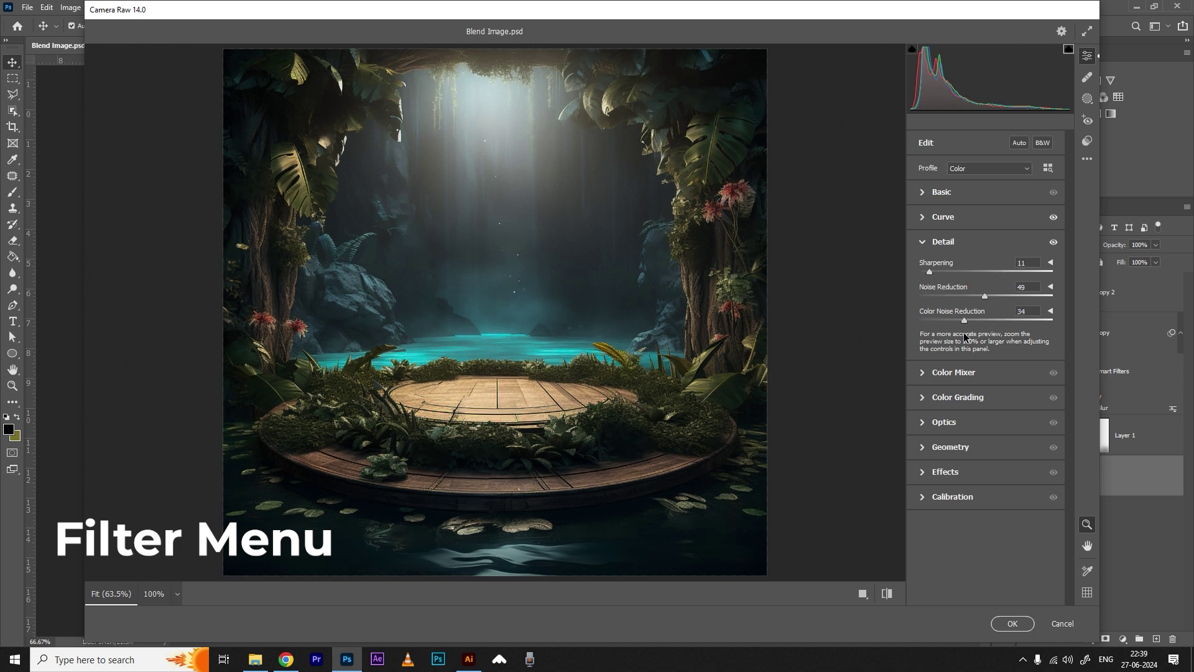
left_click(921, 242)
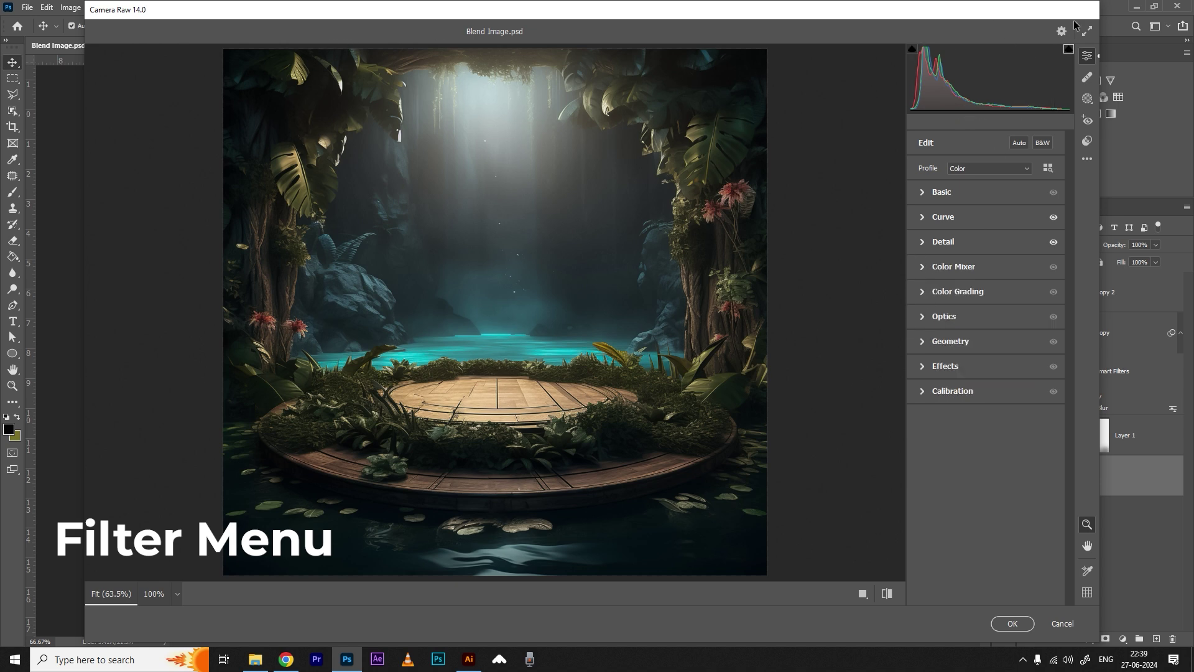
left_click(1060, 624)
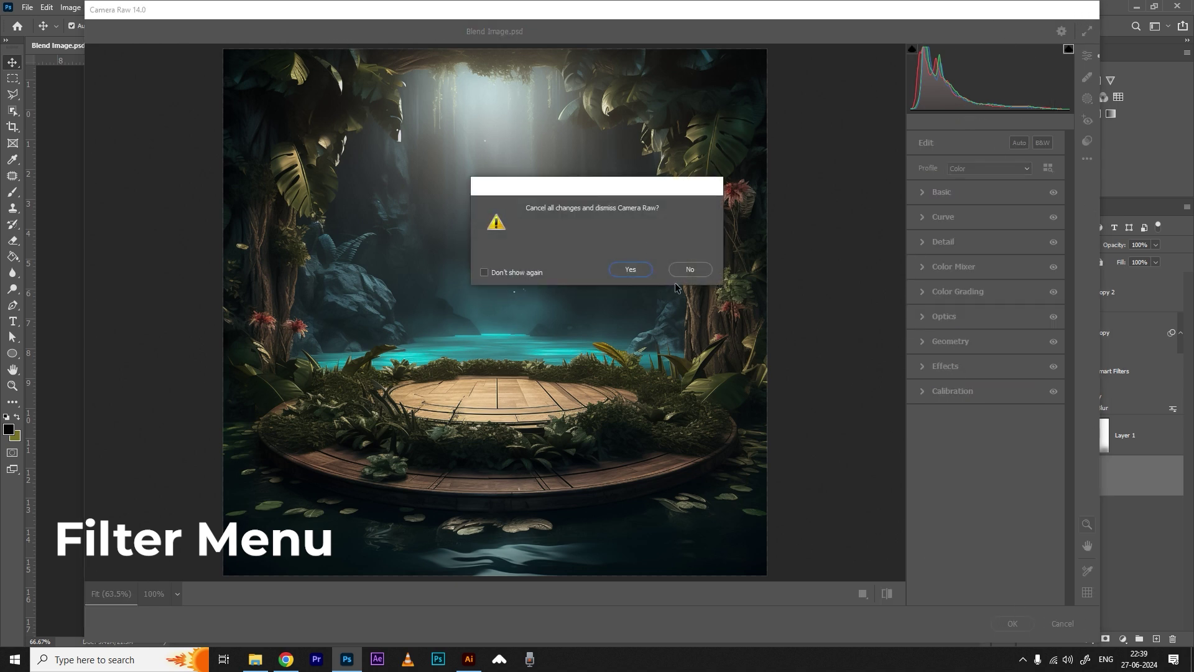
left_click(631, 271)
Reopen the Camera Raw Filter for Layer 0 to examine its adjustment categories, and close it with no adjustments
left_click(171, 7)
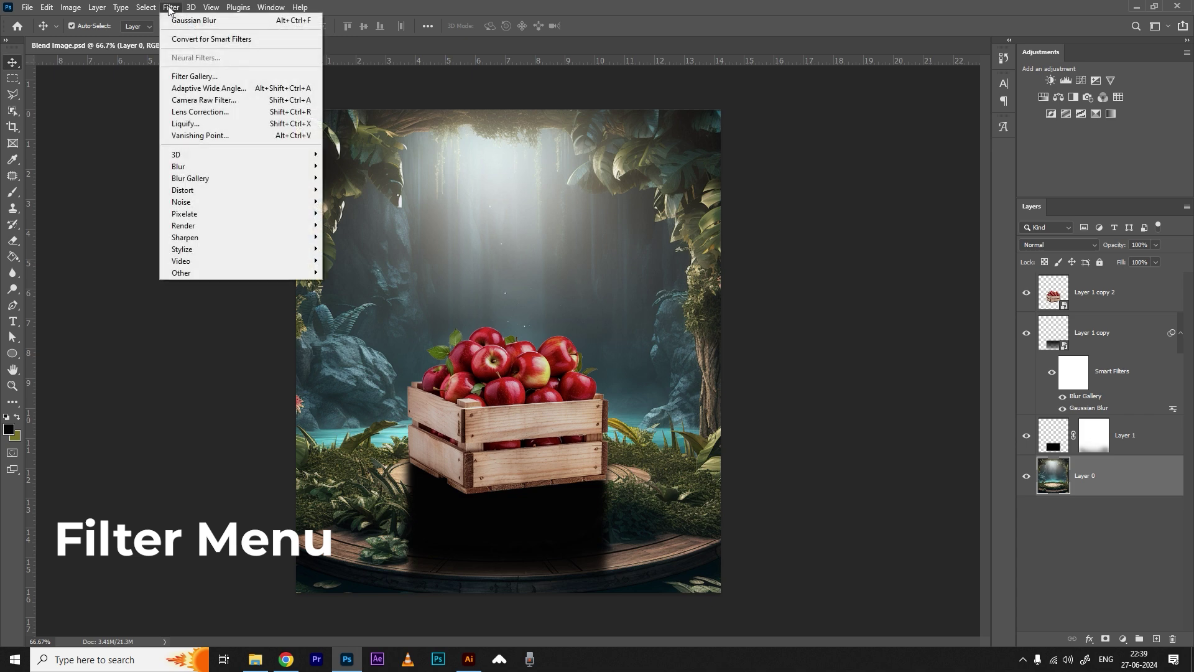
key("Escape")
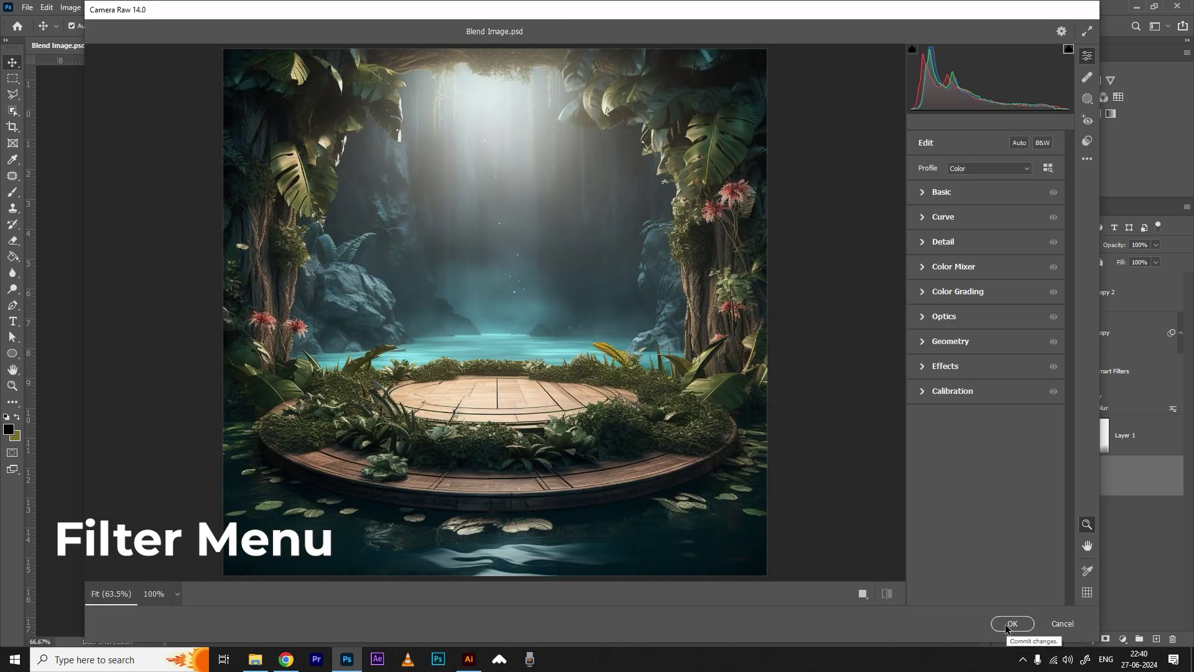
left_click(1006, 626)
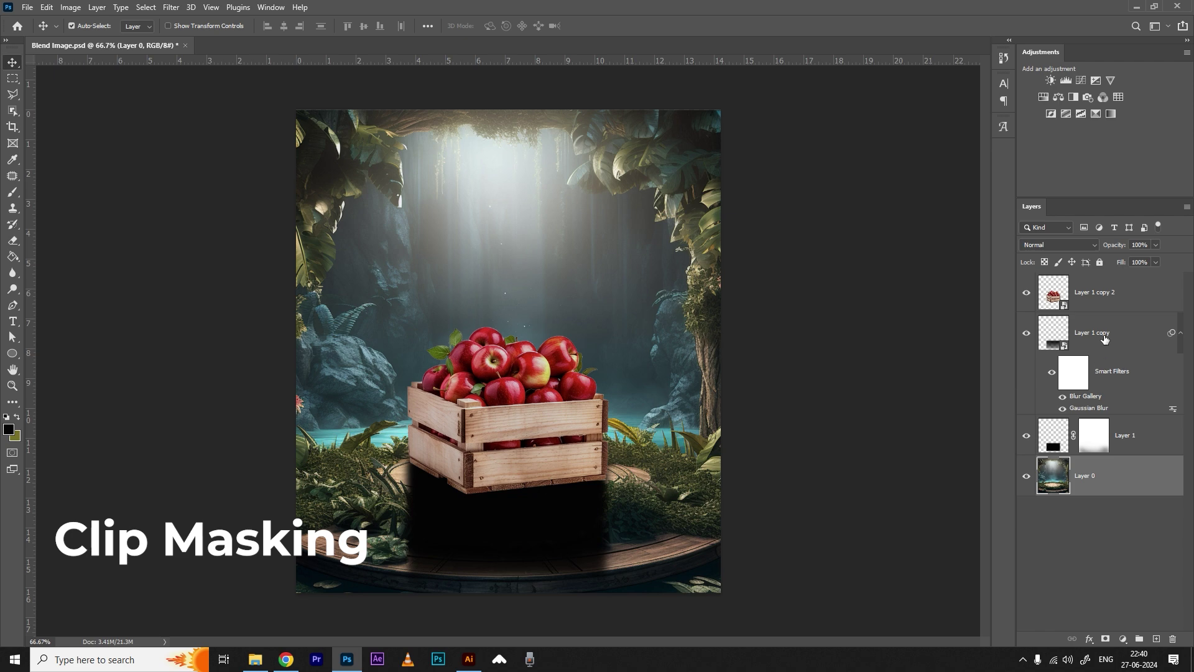
Add a new layer above Layer 1 copy 2 and paint soft black shading at 25% brush opacity across the lower part of the scene
left_click(1095, 333)
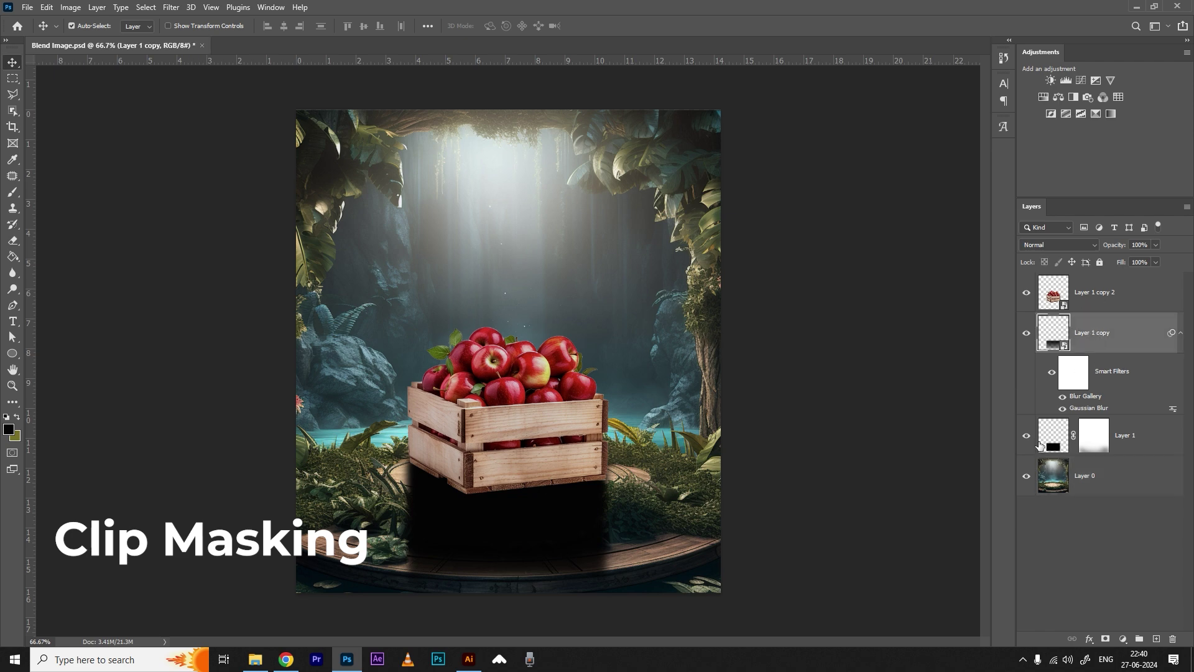
left_click(1099, 287)
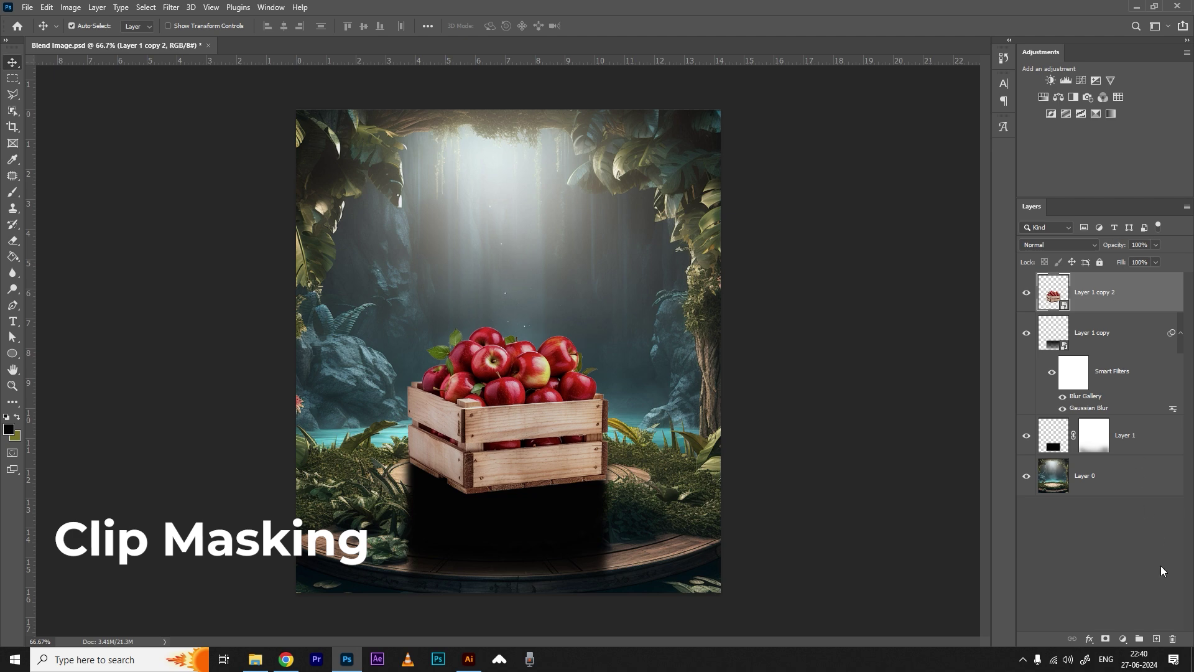
left_click(1156, 638)
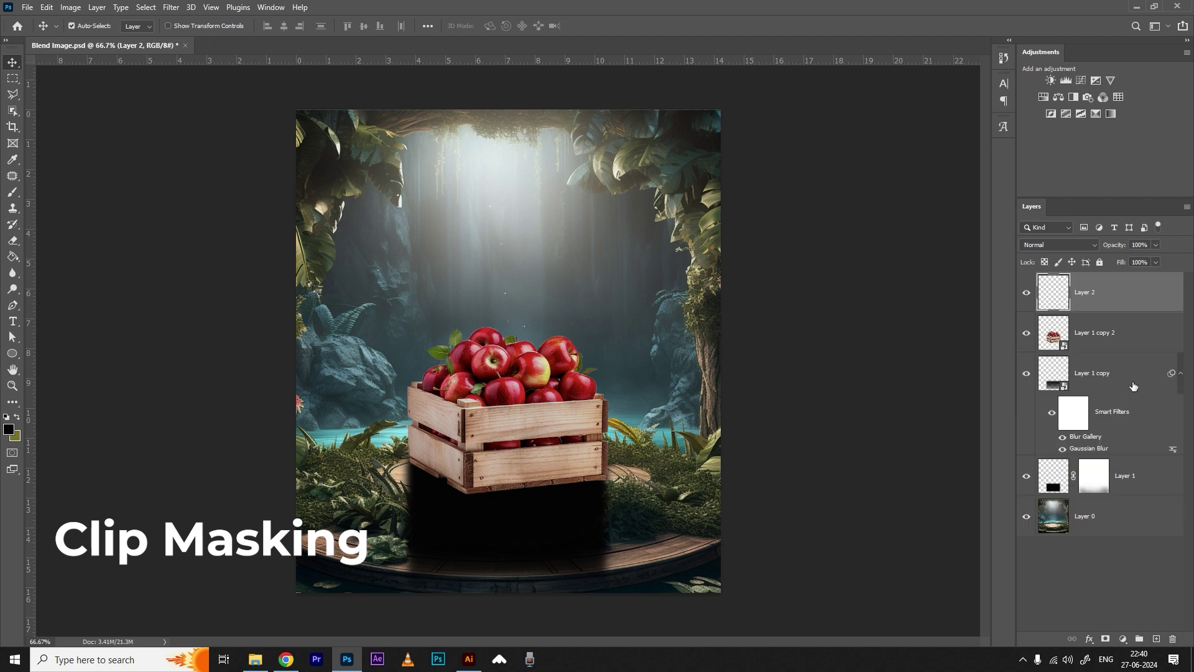
left_click(11, 192)
mouse_move(373, 460)
left_mouse_down()
mouse_move(653, 448)
mouse_move(299, 435)
mouse_move(597, 444)
mouse_move(348, 466)
left_mouse_up()
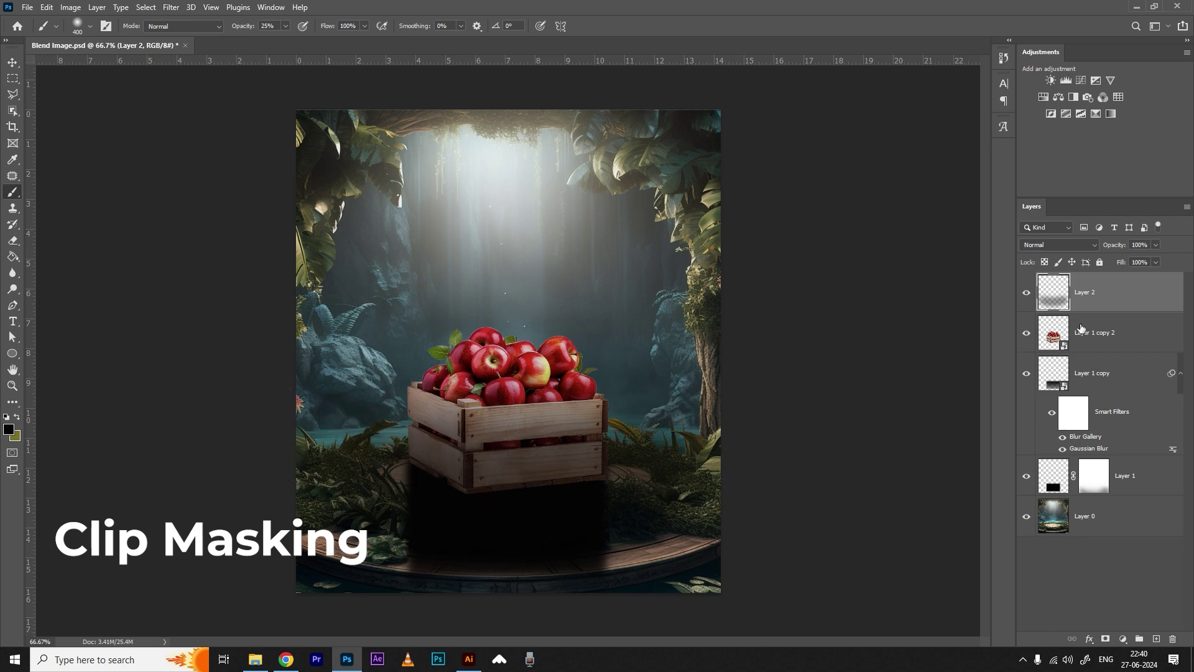
Clip the shading on Layer 2 to the apple crate layer and compare the crate with the shading hidden and shown
left_click(1114, 311, "alt")
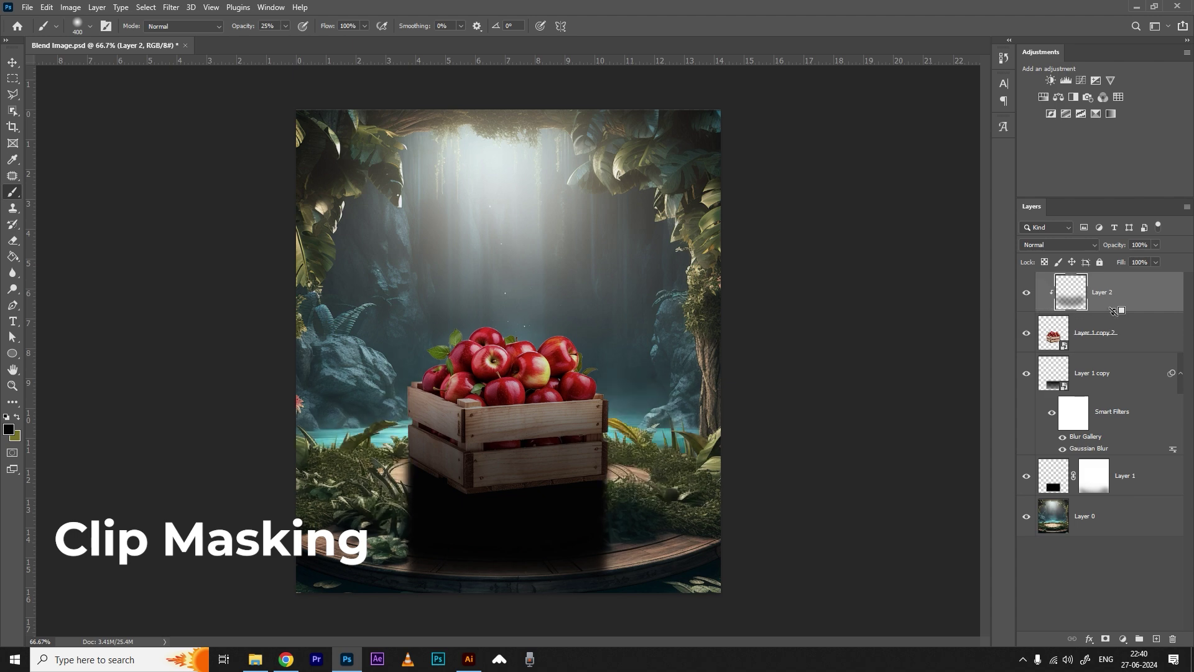
left_click(1026, 293)
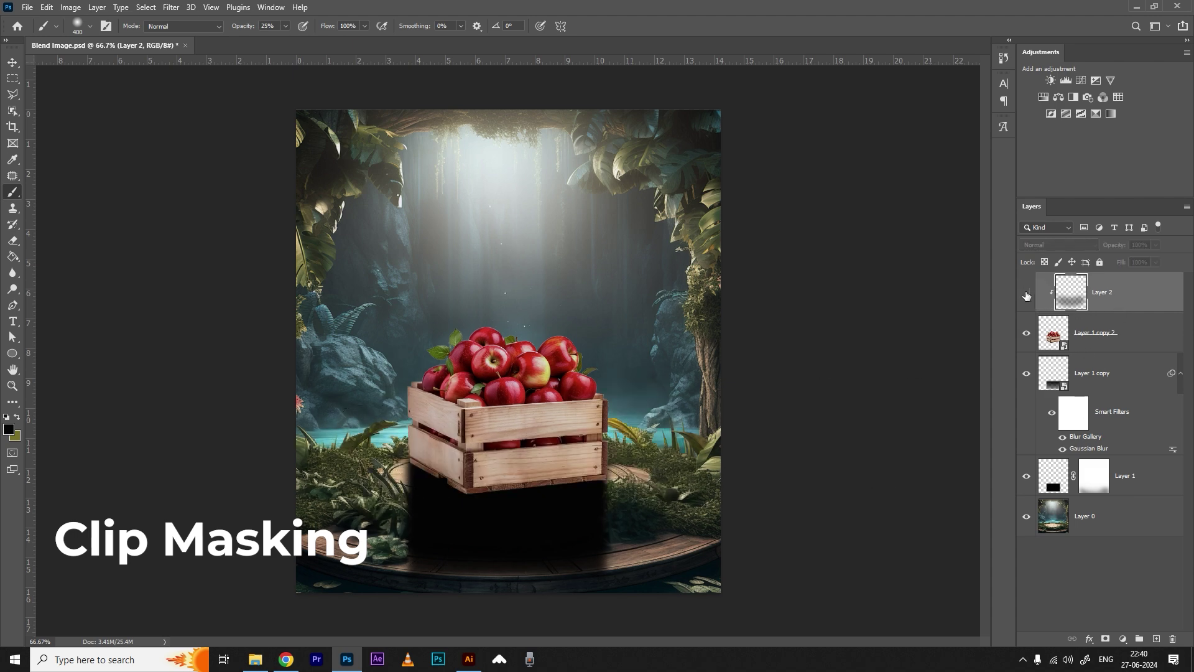
left_click(1026, 292)
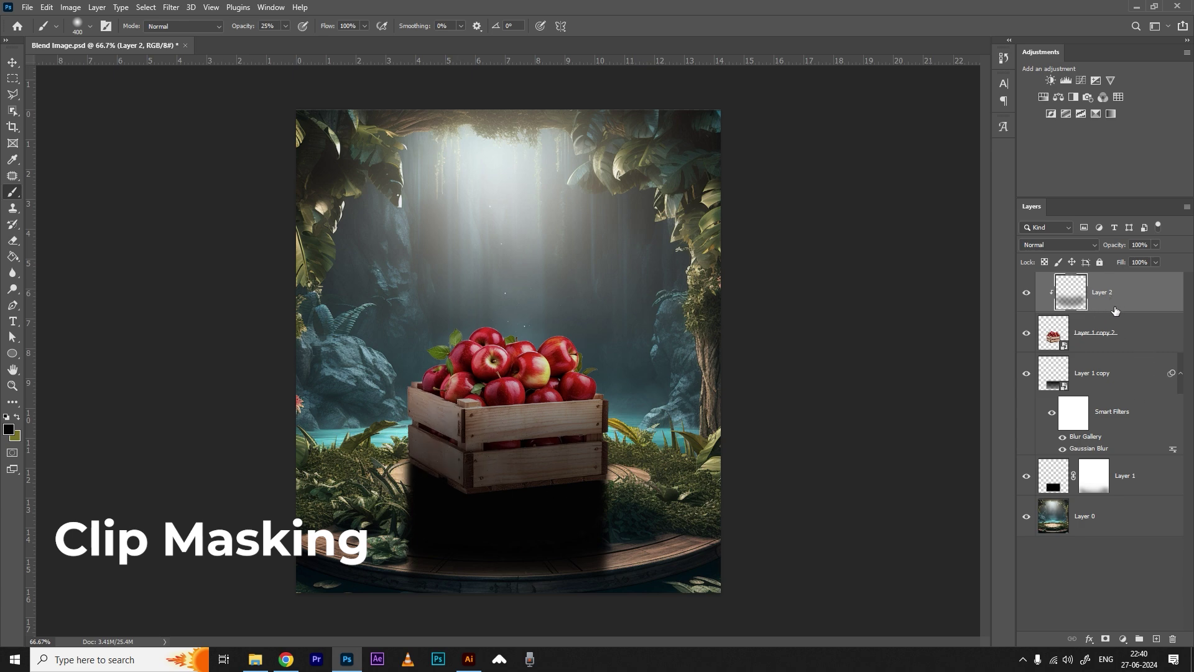
key("ctrl+comma")
key("ctrl+comma")
Release Layer 2 from its clipping mask, reapply the clipping to the crate layer, and release it again
key("ctrl+alt+g")
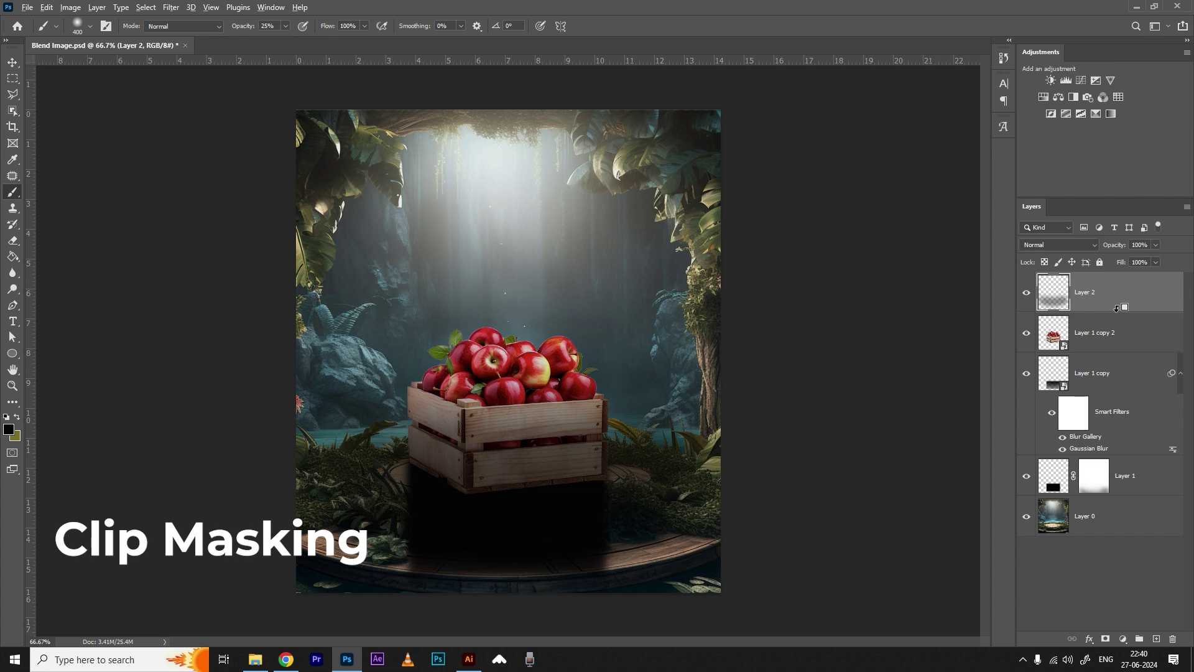
left_click(1117, 307, "alt")
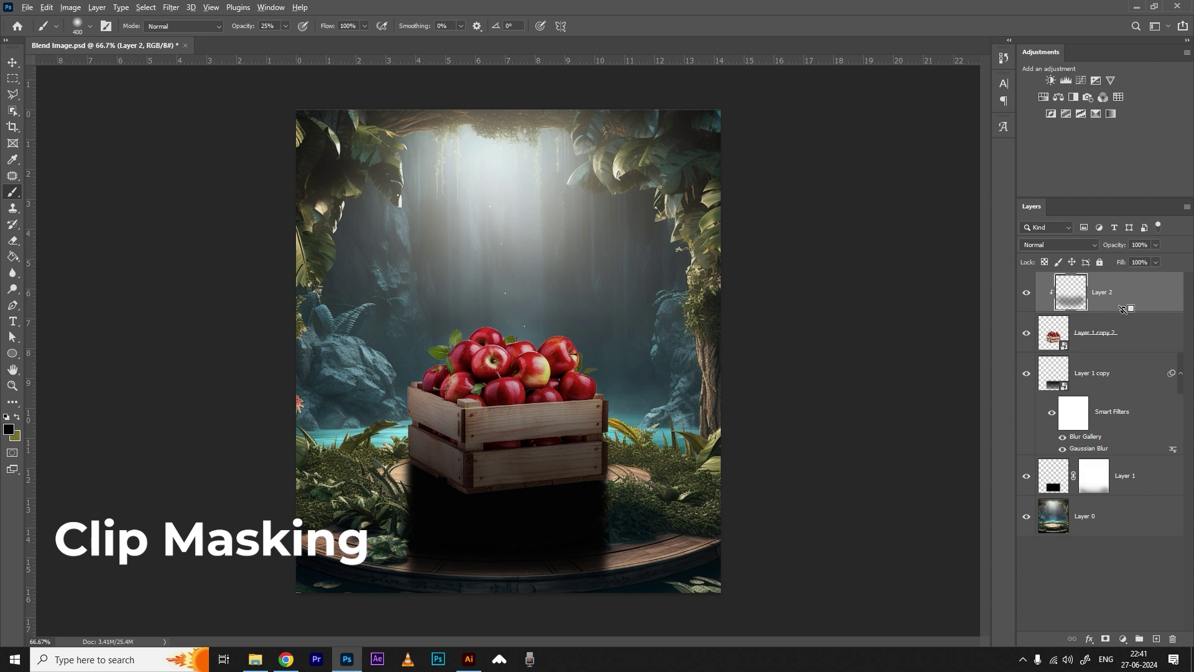
left_click(1123, 309, "alt")
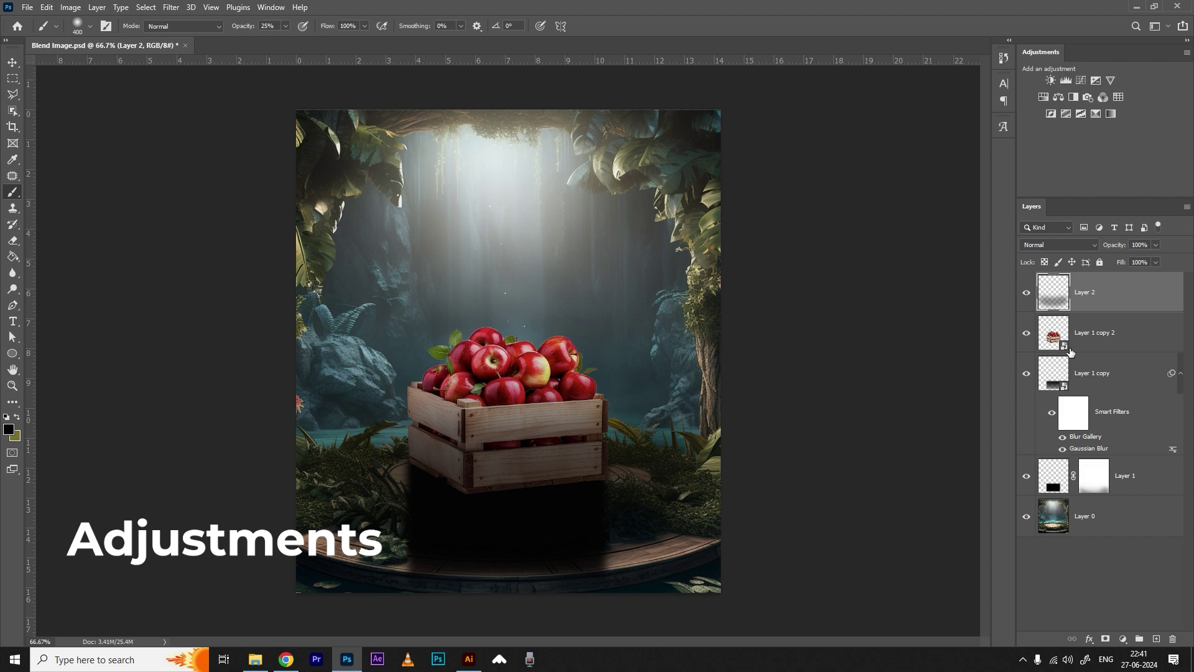
Add a Brightness/Contrast adjustment layer above Layer 2 and set its brightness to -50
left_click(1051, 80)
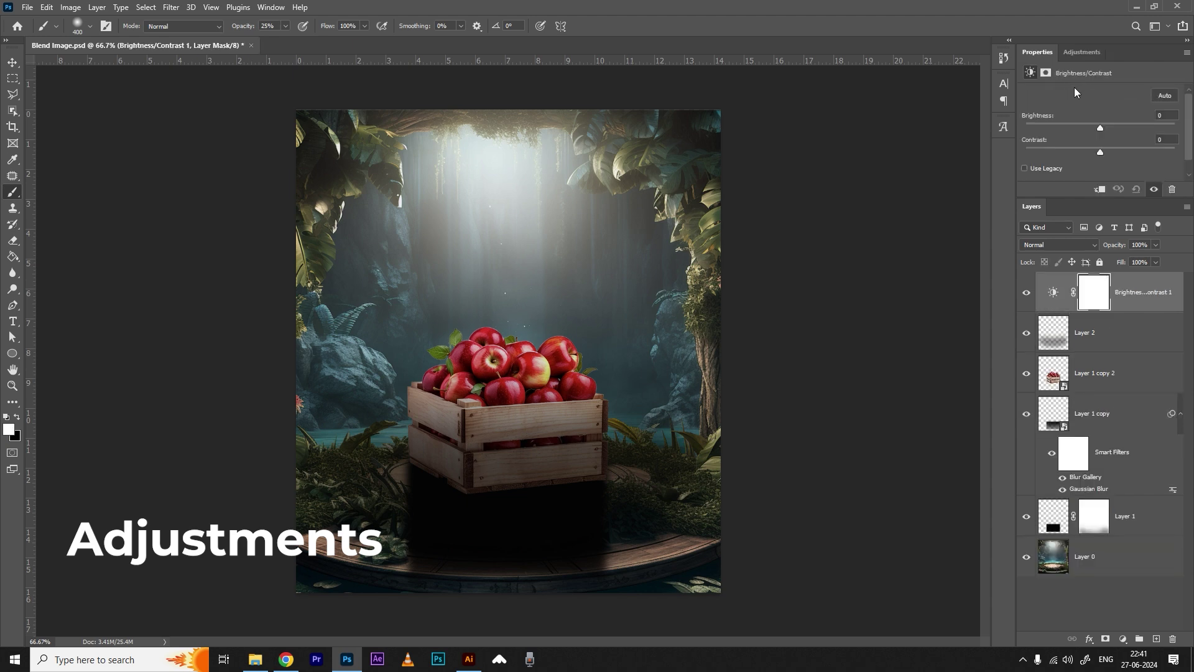
mouse_move(1099, 126)
left_mouse_down()
mouse_move(1089, 128)
mouse_move(1129, 132)
mouse_move(1110, 130)
left_mouse_up()
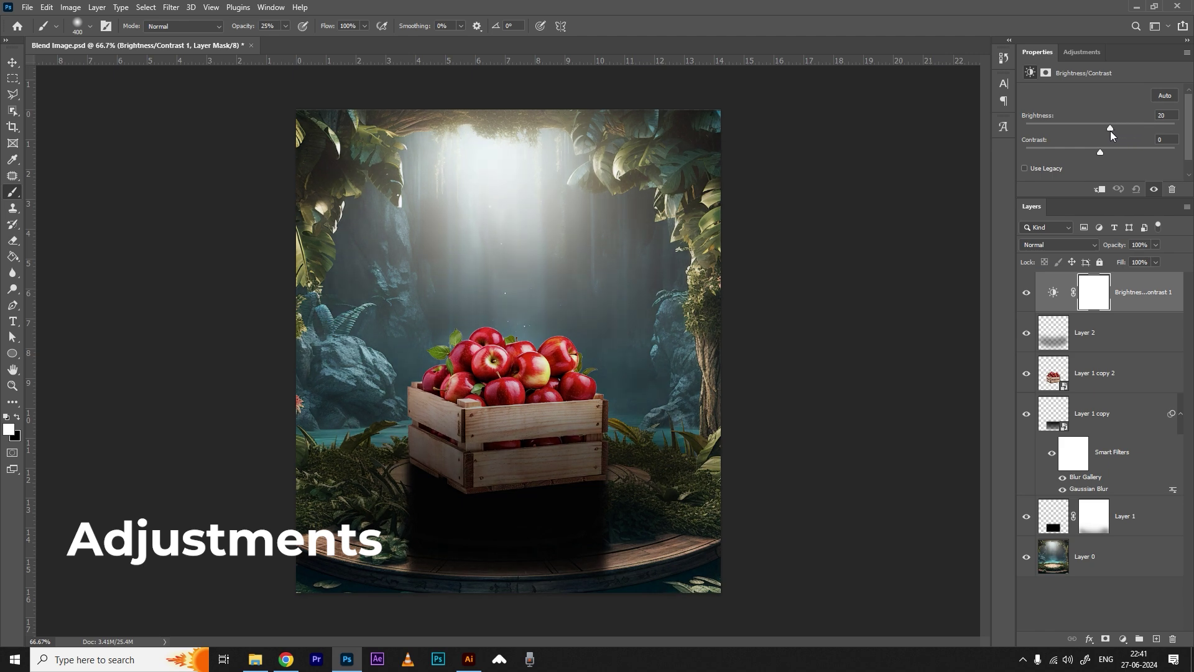
left_click(171, 7)
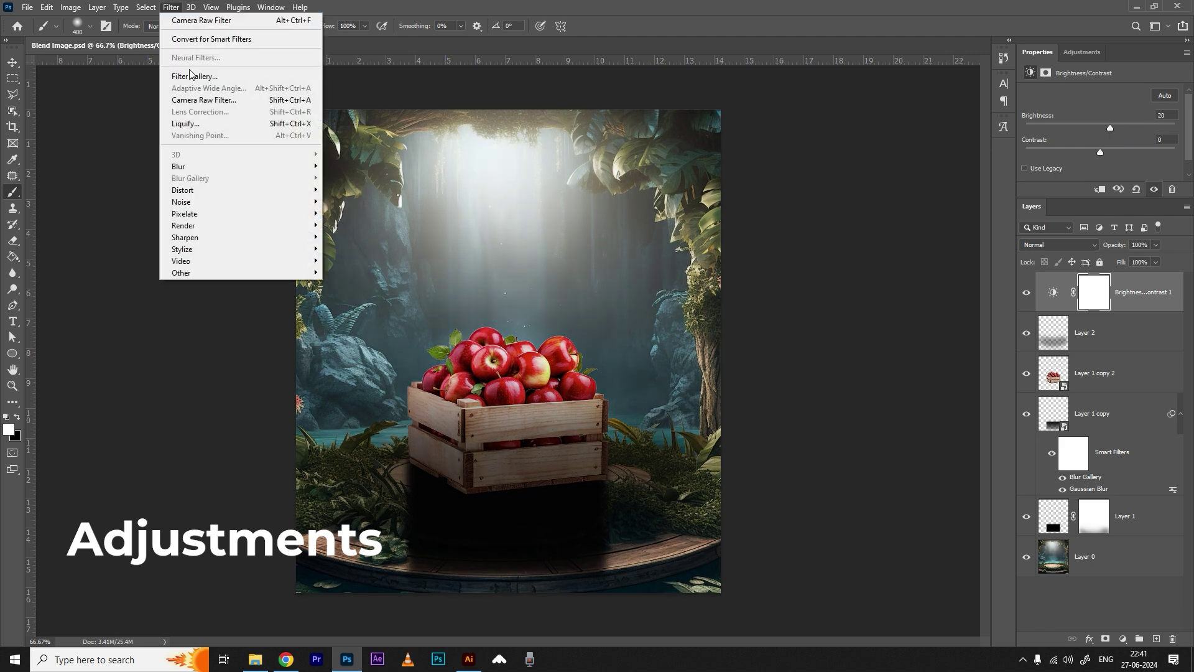
left_click(1114, 140)
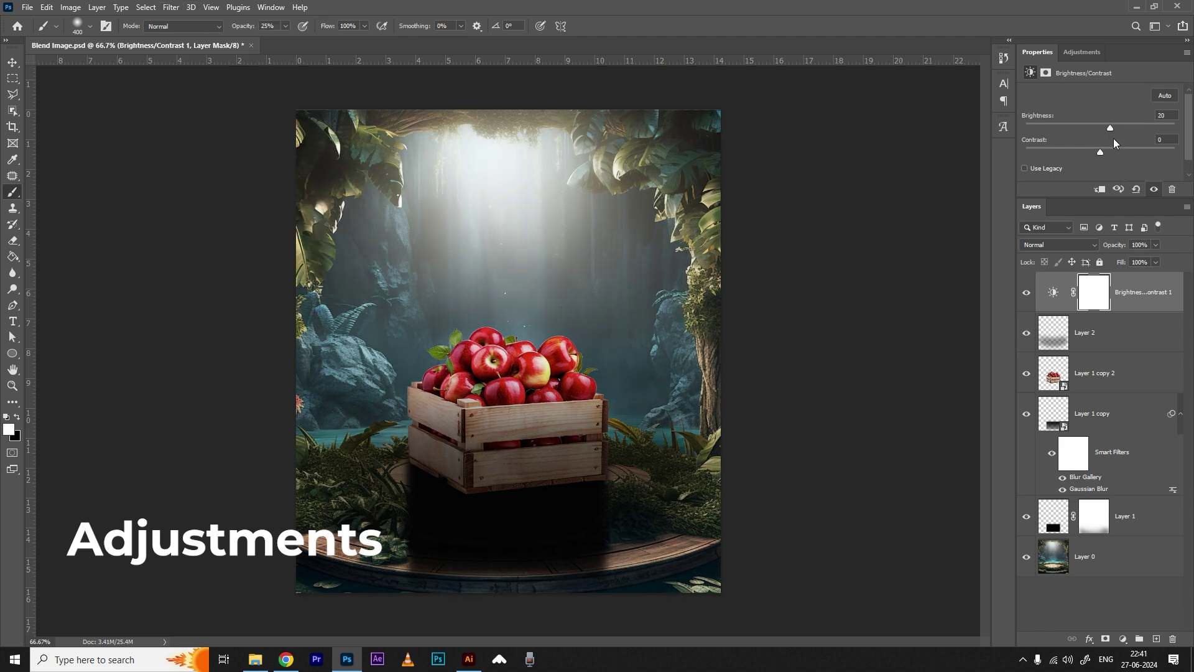
left_click_drag(1109, 130, 1069, 133)
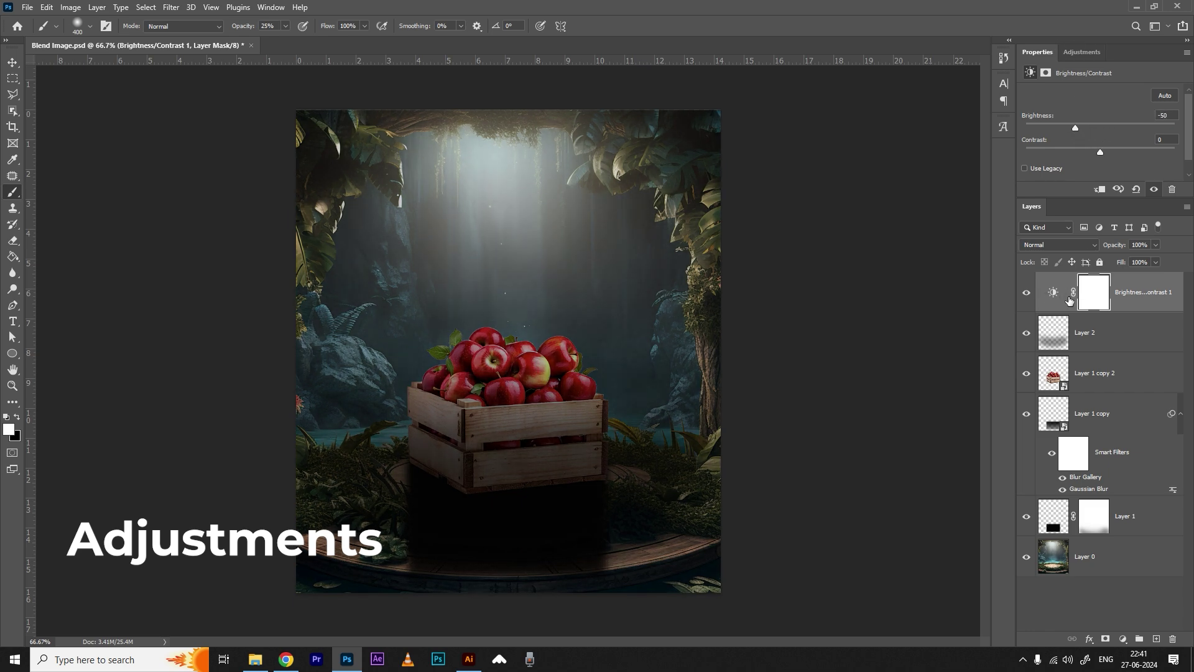
Paint black on the Brightness/Contrast layer's mask over the upper light beam, using a 700 px brush at 25% opacity
left_click(1101, 301)
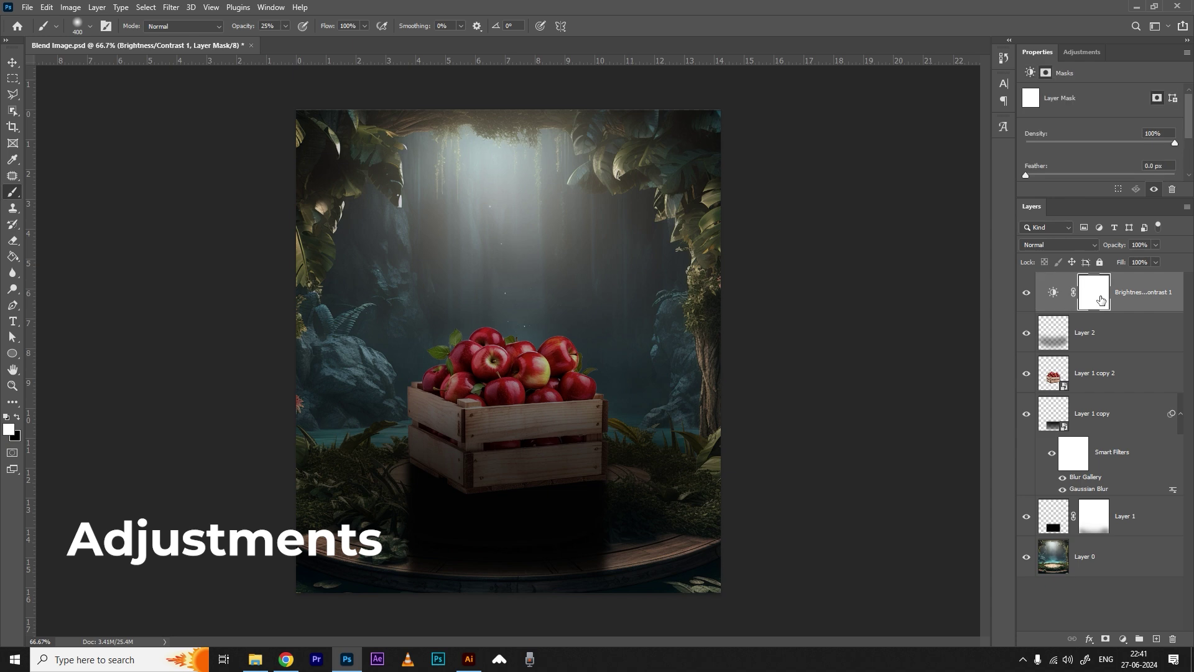
left_click(16, 417)
key("bracketright")
key("bracketright")
key("bracketright")
left_click(500, 225)
left_click(501, 225)
left_click(500, 223)
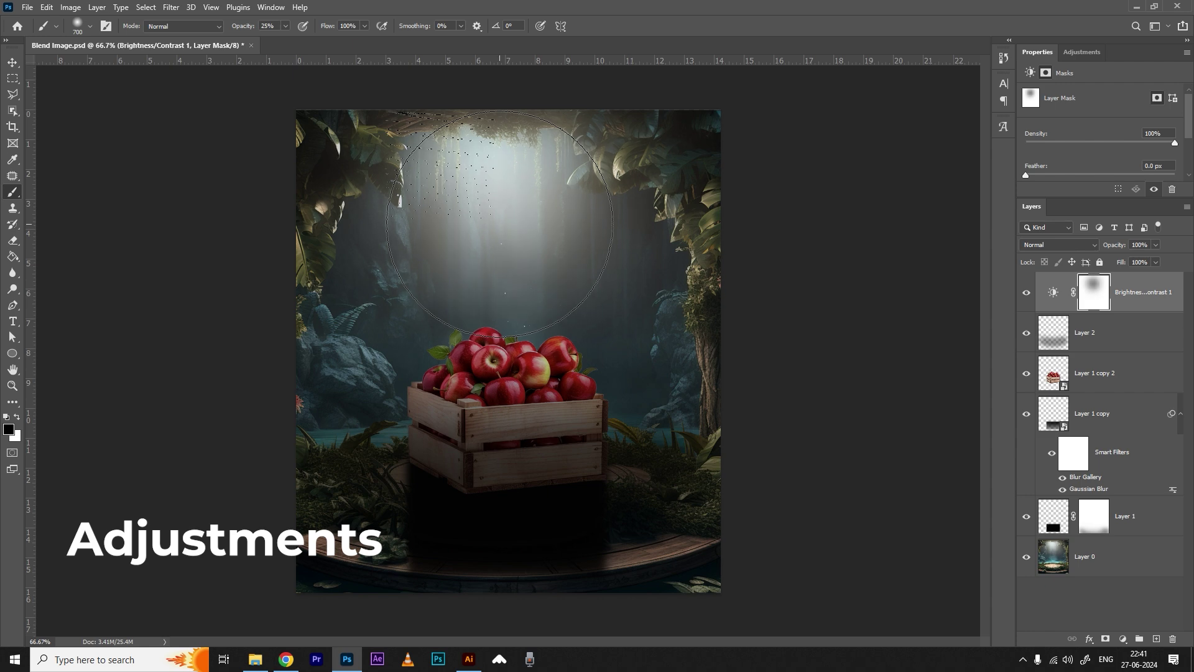
left_click(500, 224)
Compare the scene with the brightness adjustment off and on, and mask it out more strongly over the light beam
left_click(1026, 293)
left_click(1026, 293)
left_click(495, 219)
left_click(495, 219)
left_click(495, 219)
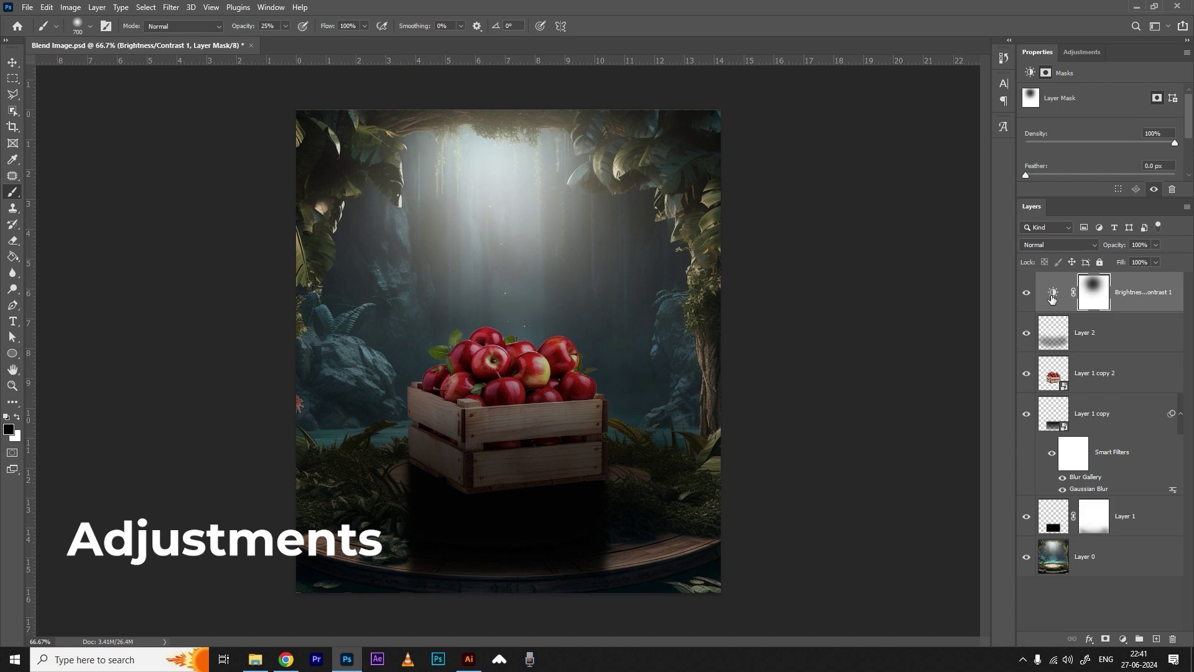
Hide the Brightness/Contrast adjustment layer and the shading on Layer 2
left_click(1071, 55)
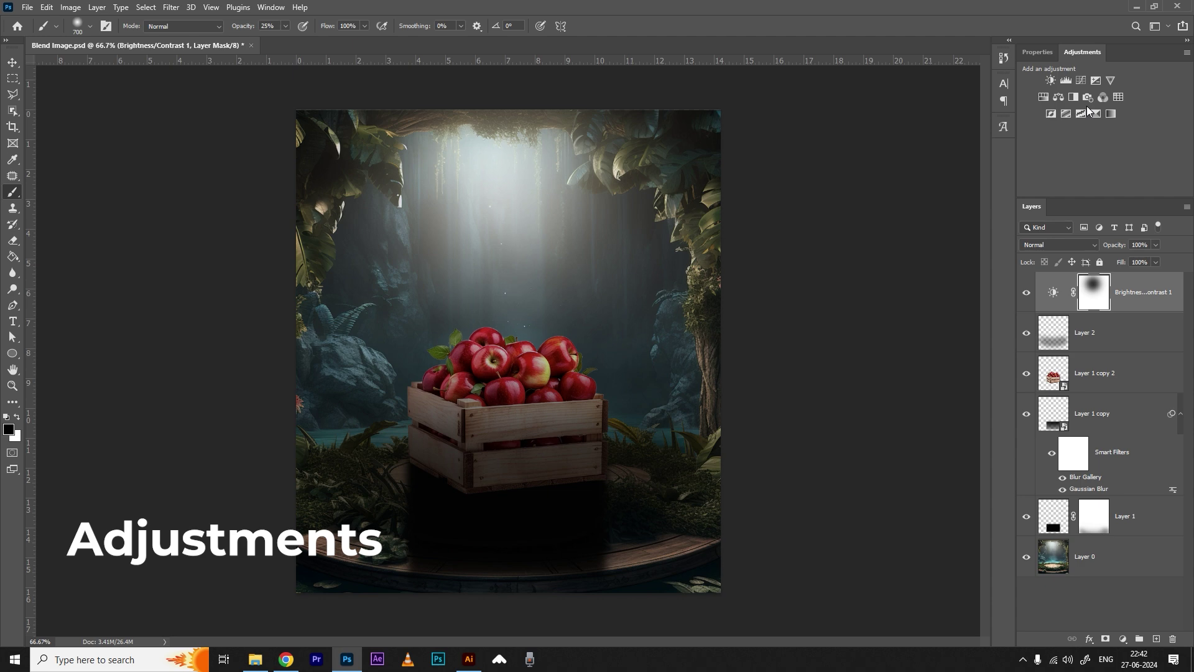
left_click(1094, 332)
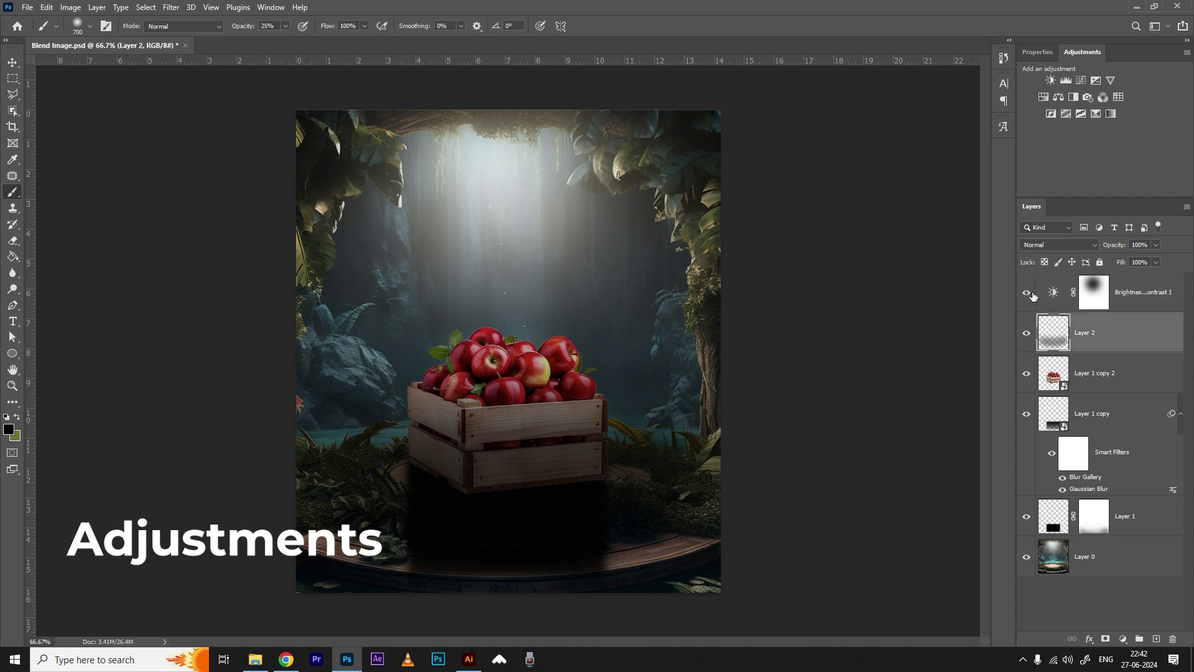
left_click_drag(1026, 292, 1030, 337)
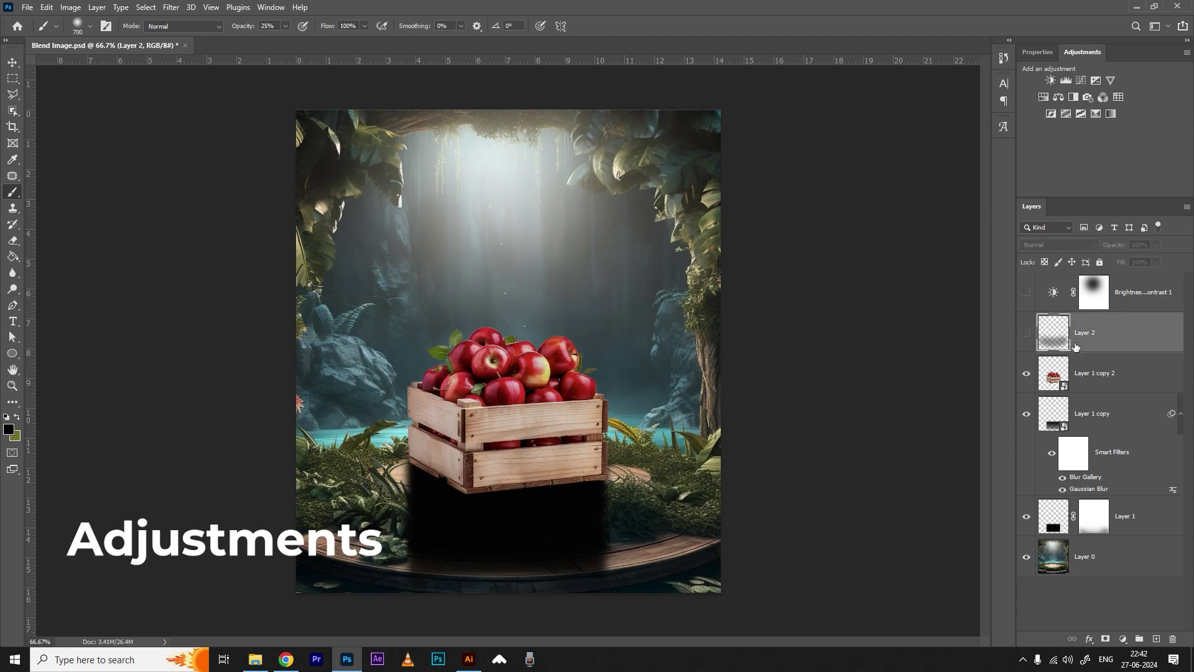
Add a Solid Color fill layer in #030303 above Layer 1 copy 2 and clip it to the crate
left_click(1061, 526)
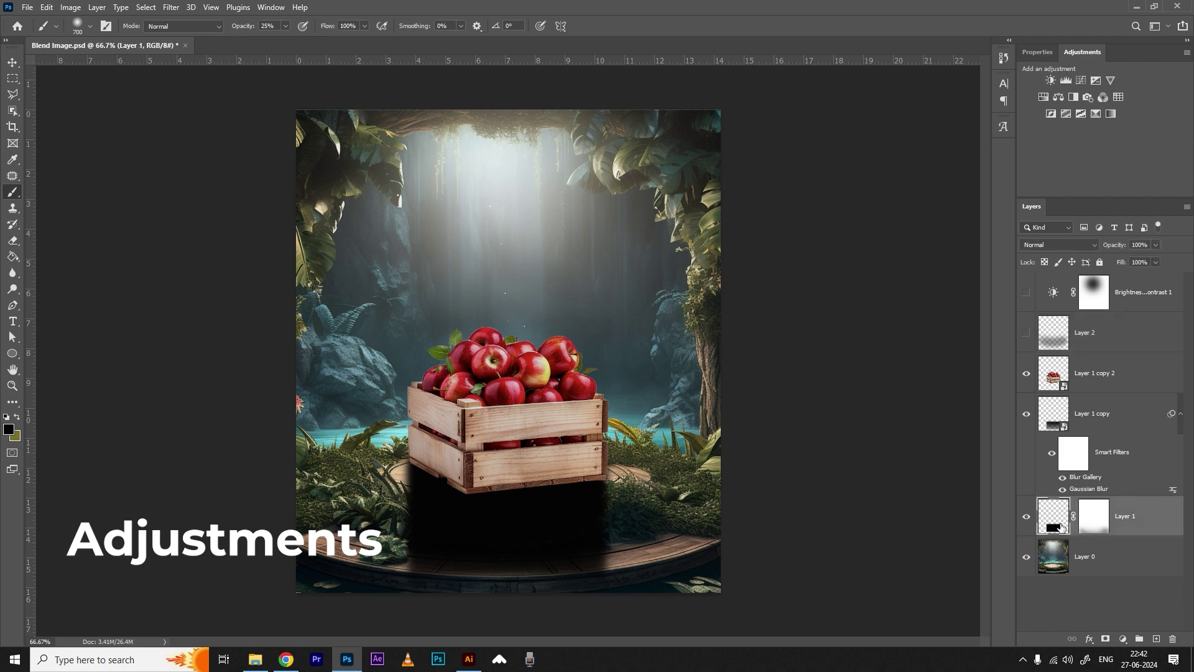
left_click(1099, 375)
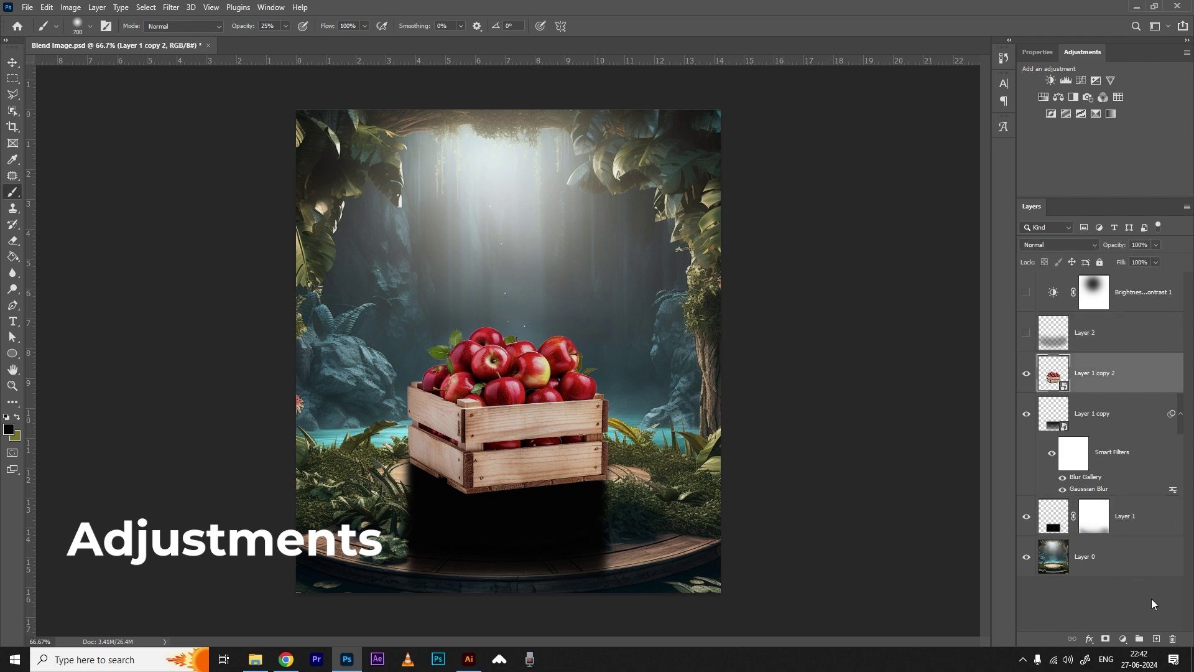
left_click(1123, 639)
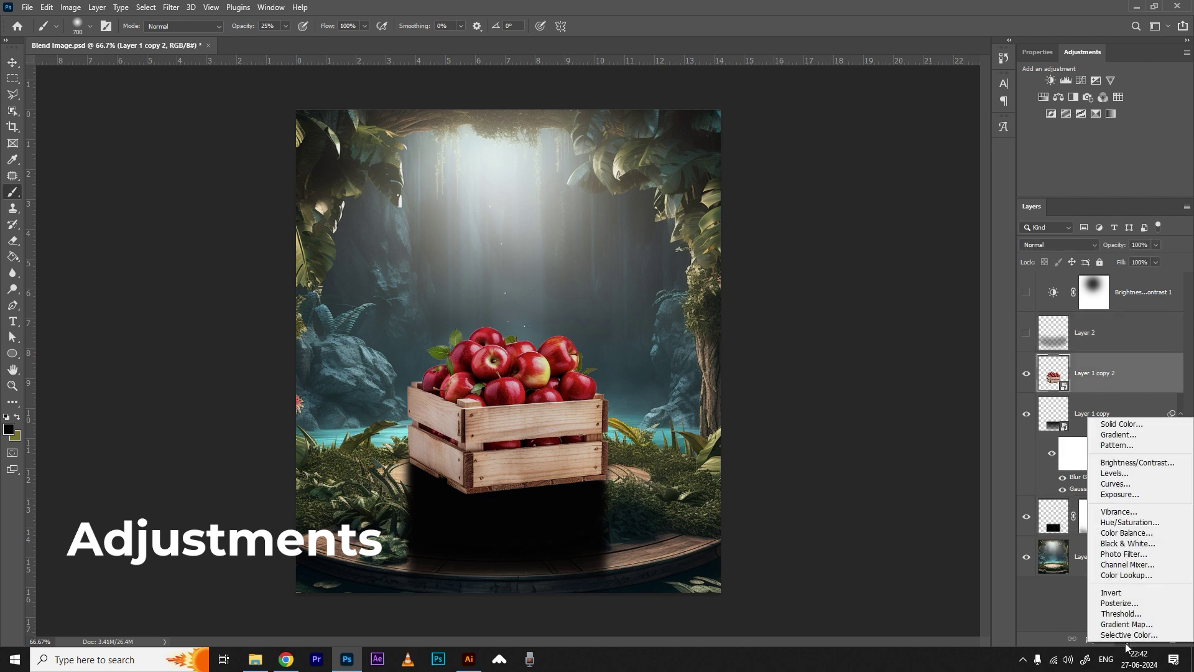
left_click(1122, 426)
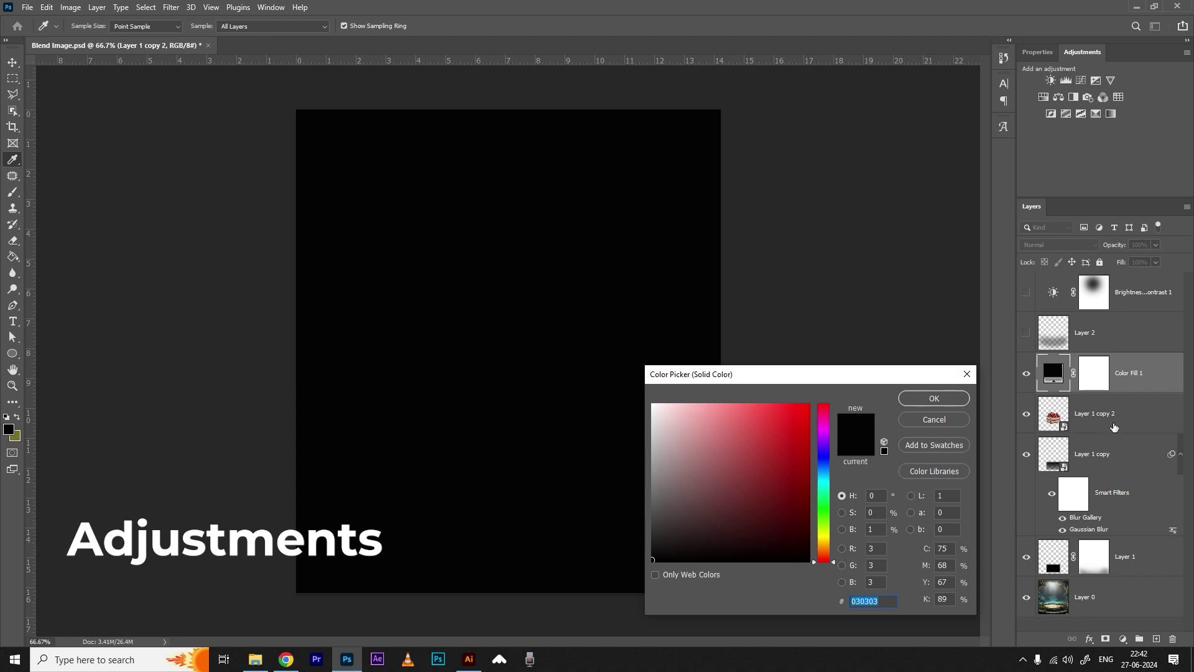
left_click(918, 401)
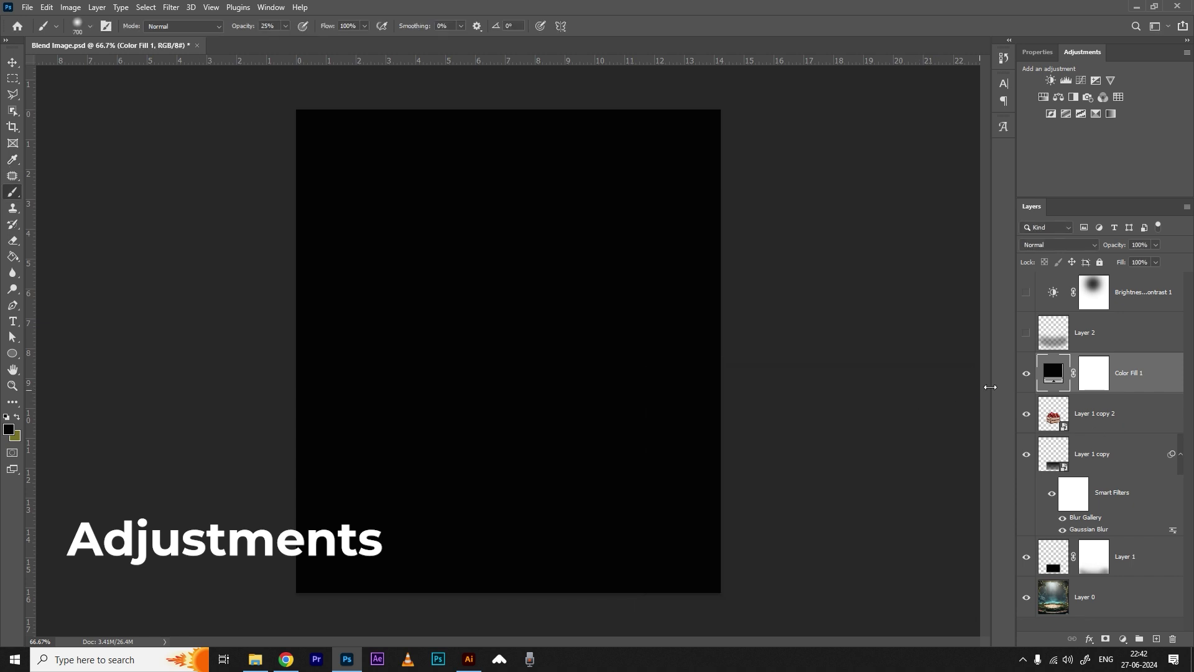
left_click(1102, 398, "alt")
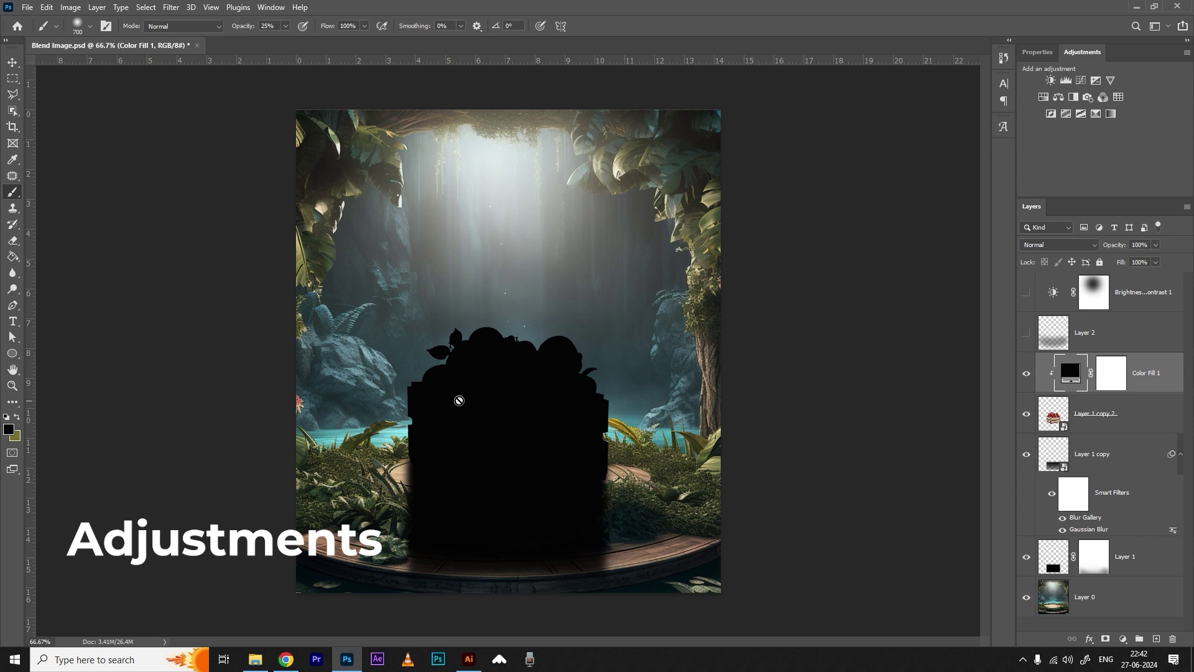
Invert the color fill layer's mask to solid black, comparing the crate with the mask white and black
left_click(1109, 376)
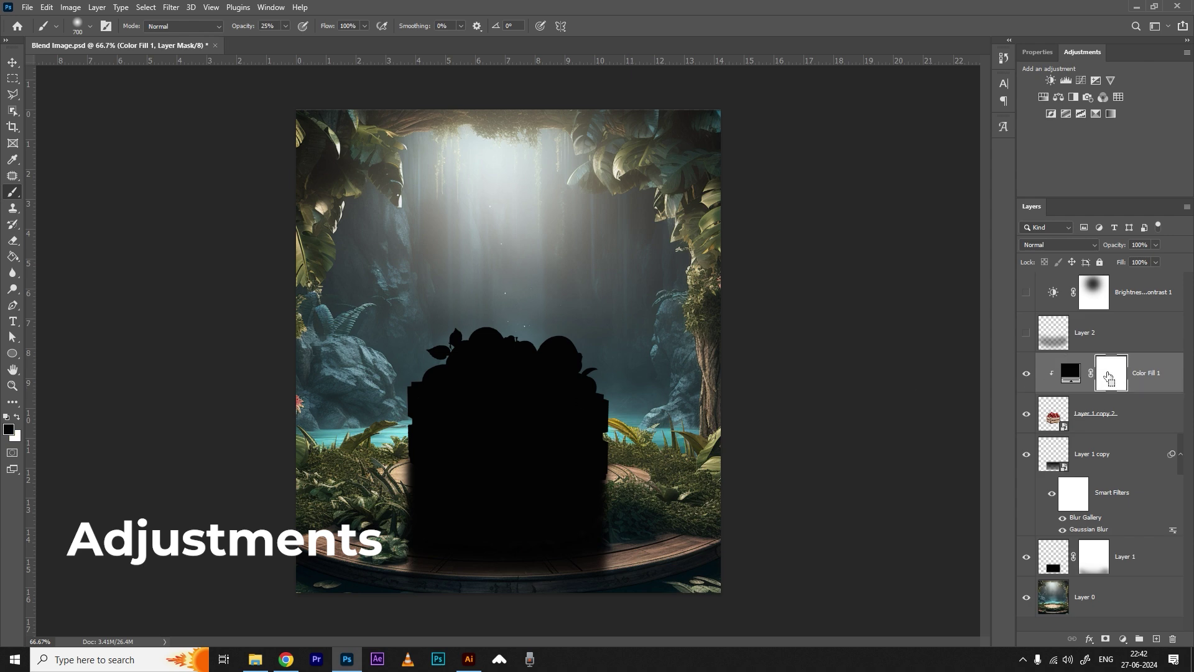
key("ctrl+i")
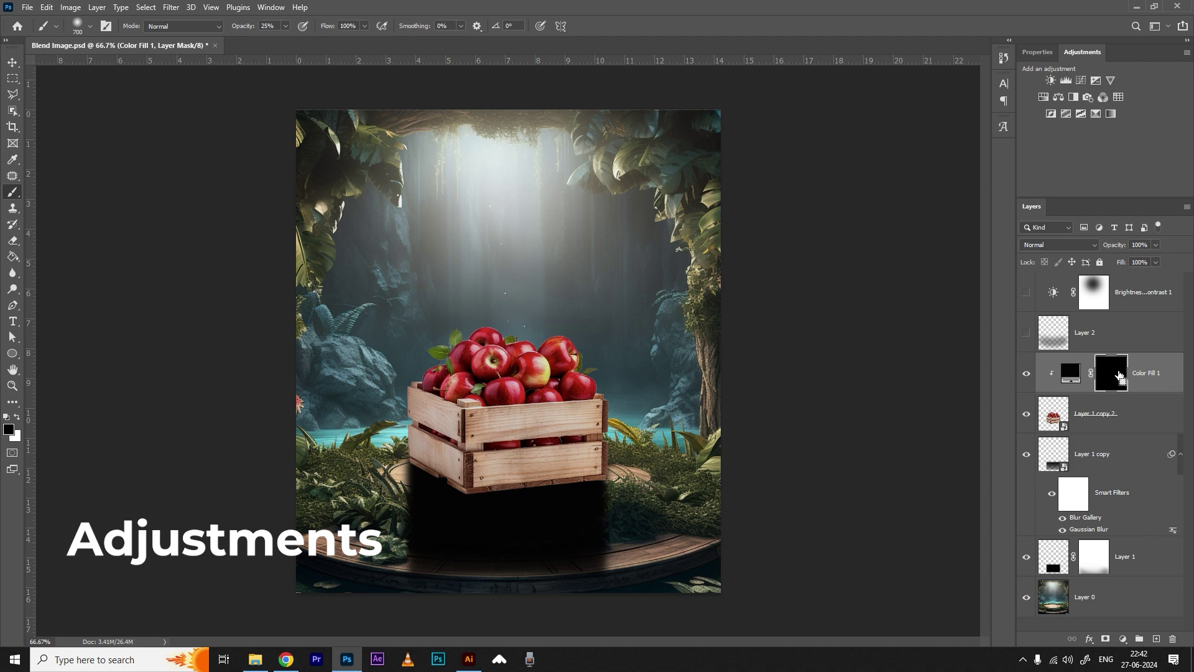
key("ctrl+i")
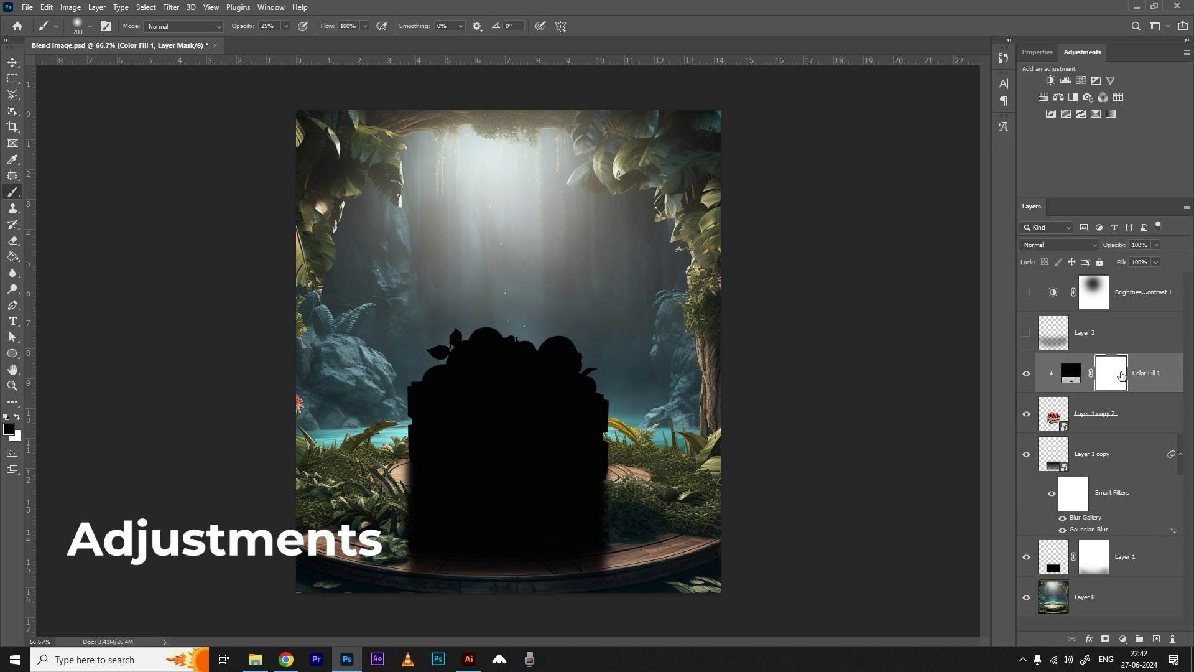
key("ctrl+i")
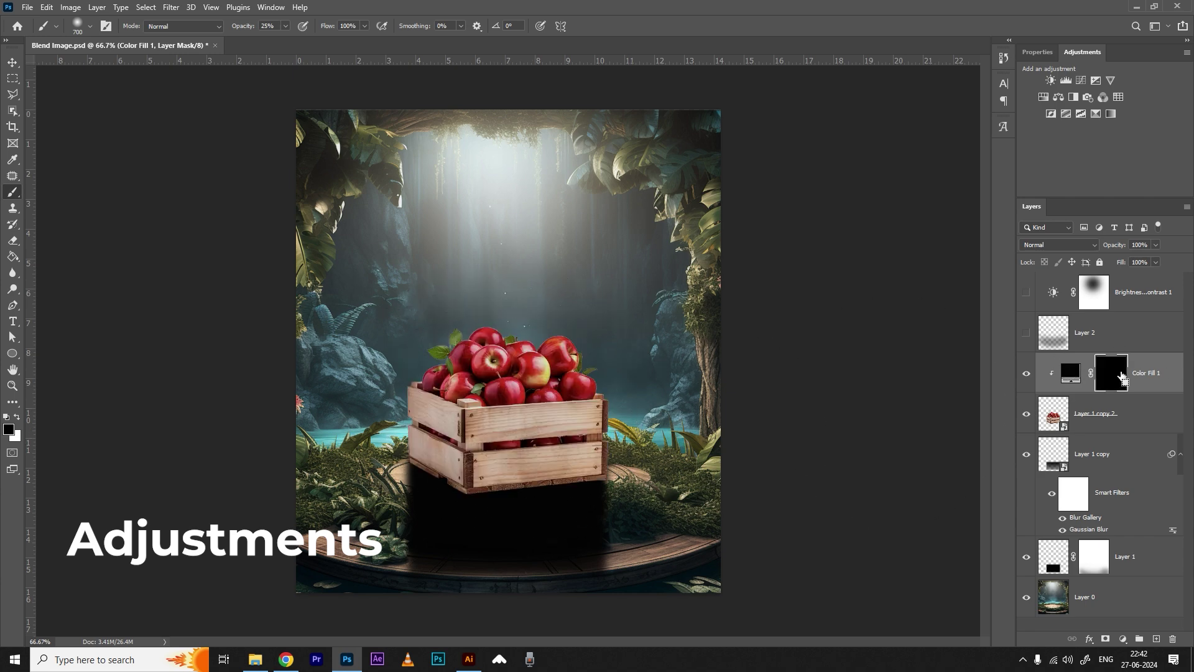
Paint white on the color fill's mask along the crate's lower edge and sides, using a 250 px brush at 25% opacity
left_click(17, 417)
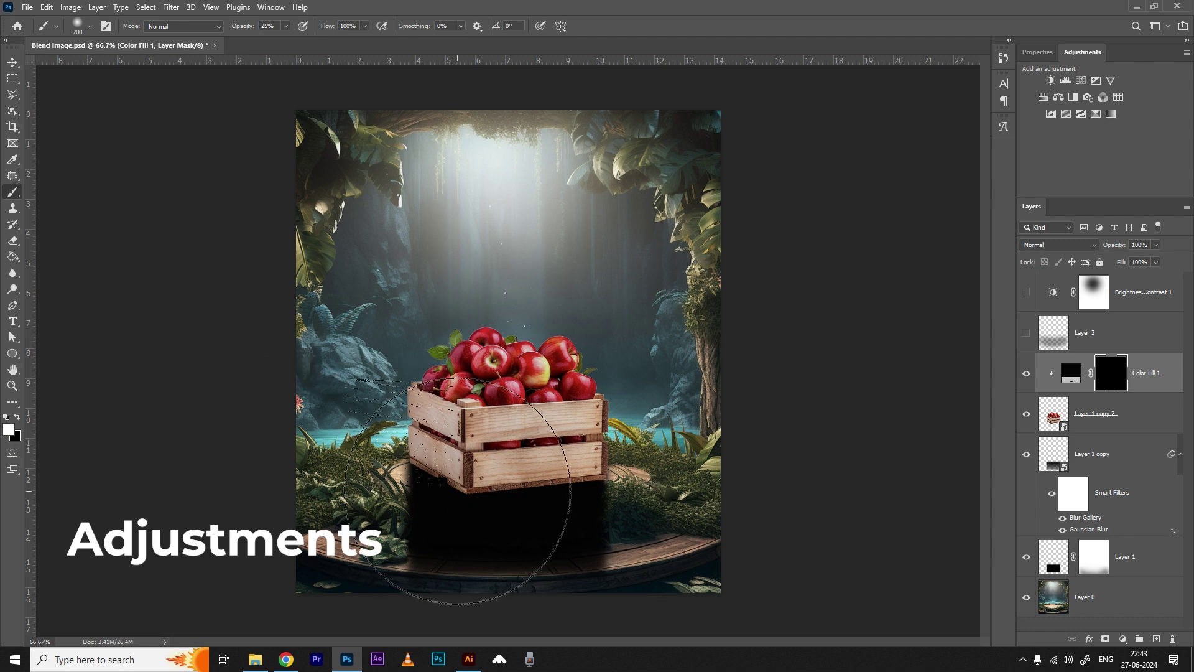
key("bracketleft")
key("bracketleft")
key("bracketleft")
key("bracketleft")
key("bracketleft")
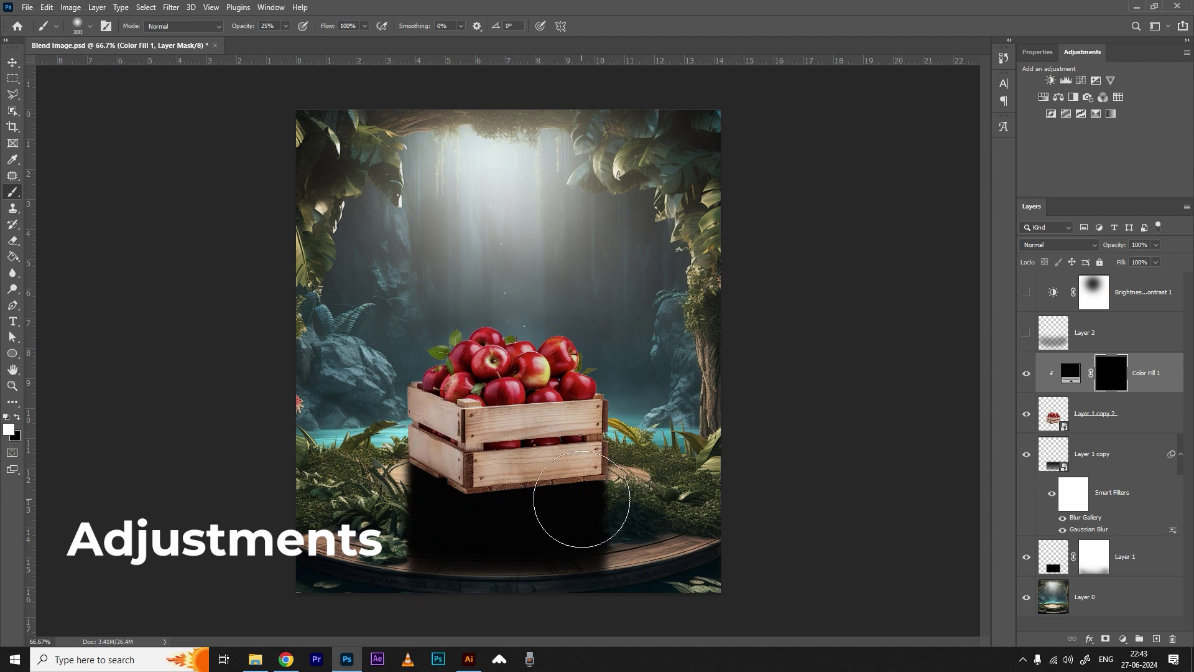
mouse_move(573, 493)
left_mouse_down()
mouse_move(493, 501)
mouse_move(398, 480)
mouse_move(613, 498)
mouse_move(306, 493)
left_mouse_up()
left_click_drag(367, 436, 391, 553)
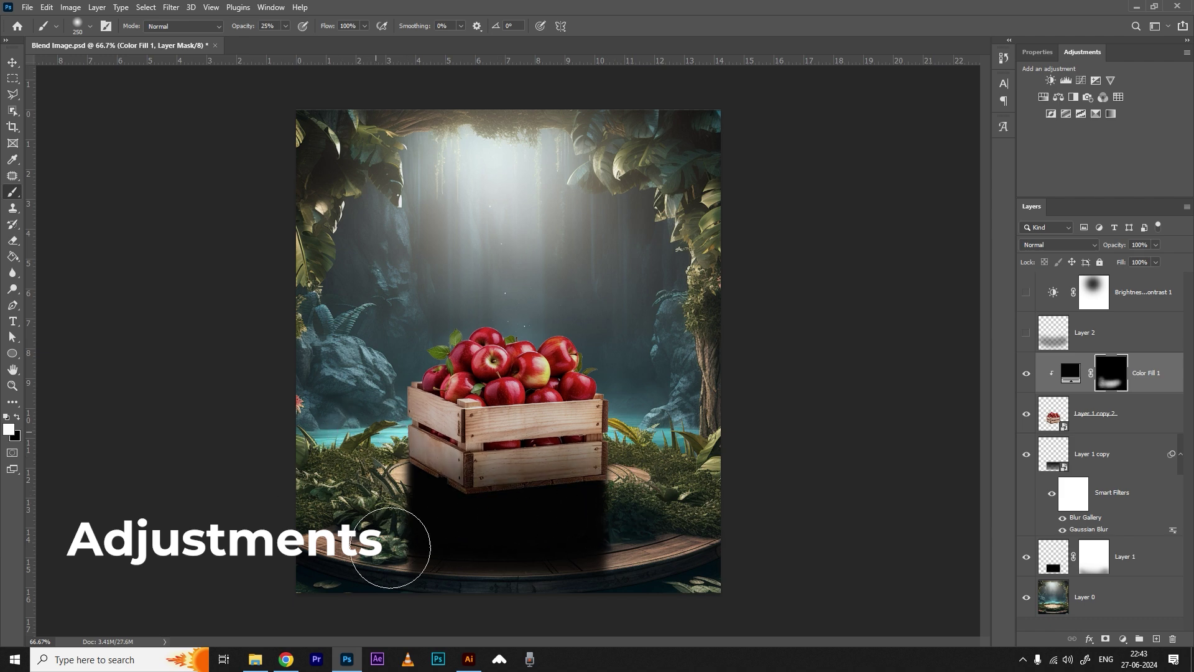
mouse_move(634, 428)
left_mouse_down()
mouse_move(573, 495)
mouse_move(288, 591)
left_mouse_up()
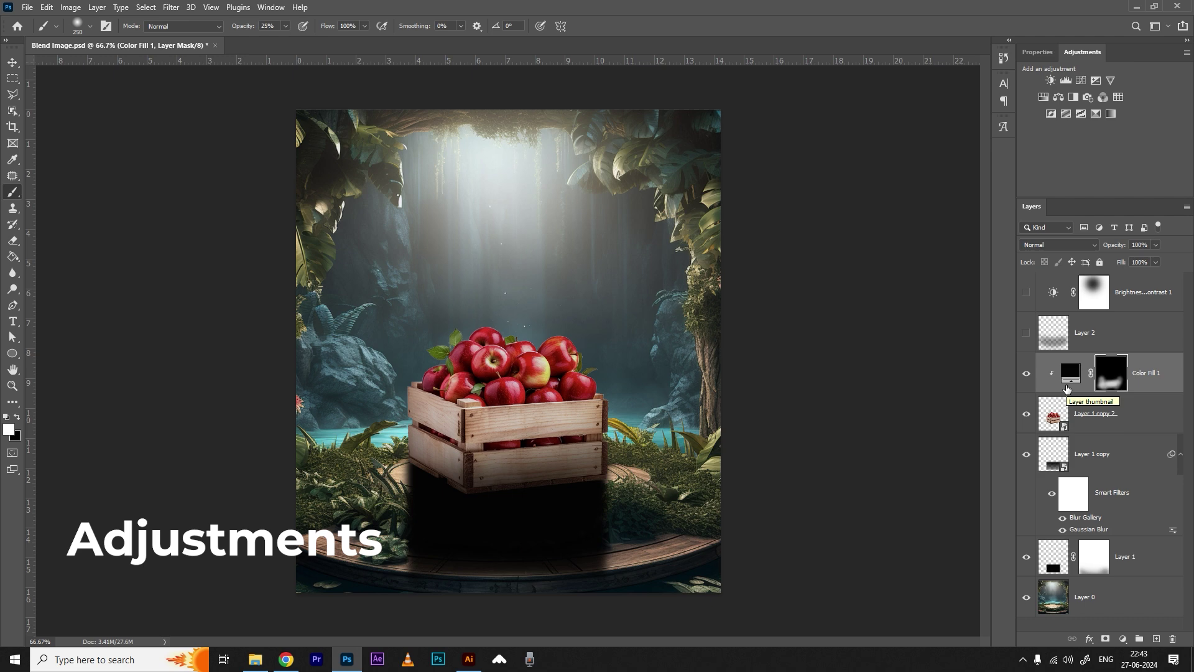
left_click(1123, 639)
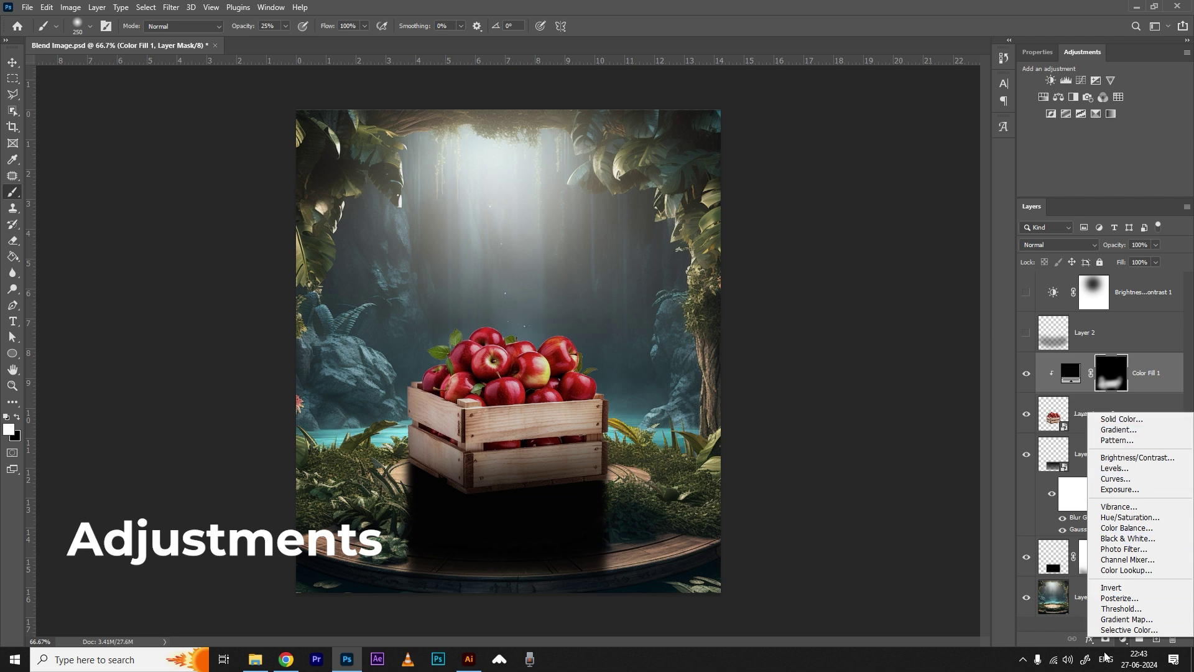
left_click(1122, 639)
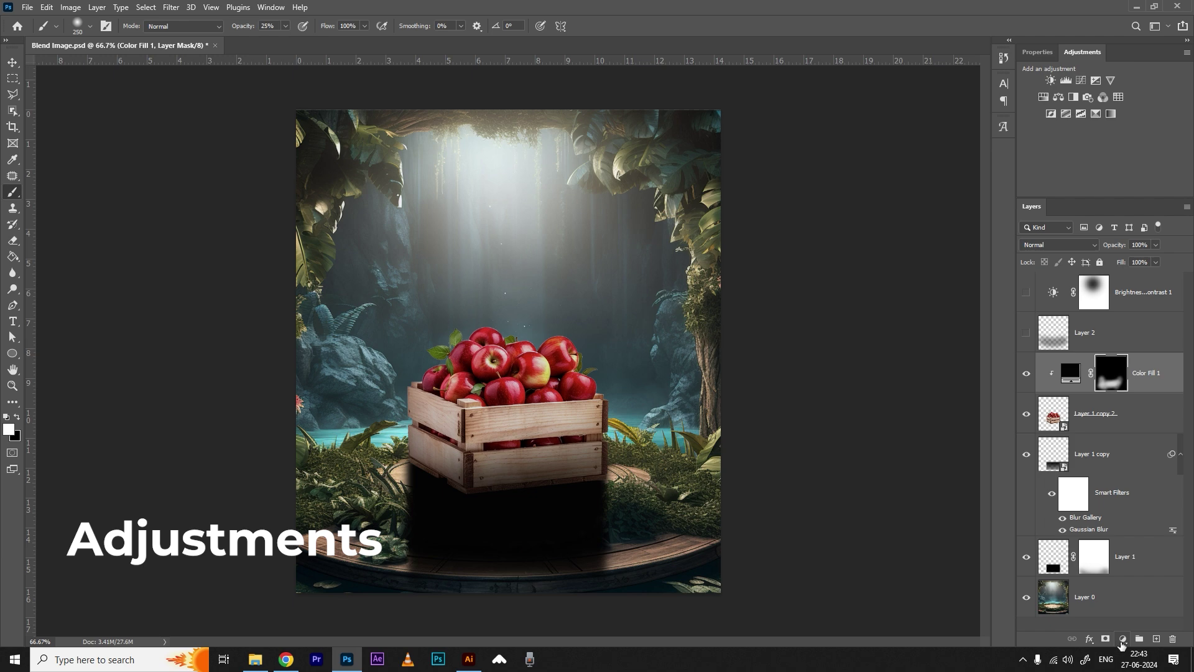
left_click(1057, 245)
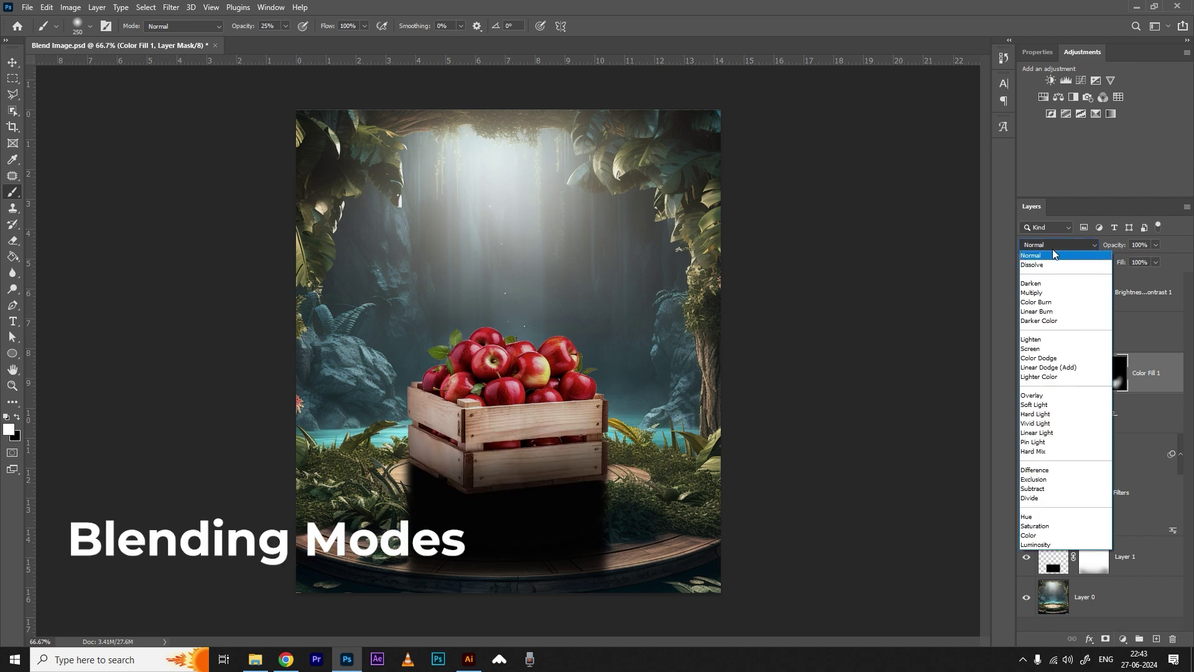
left_click(1118, 394)
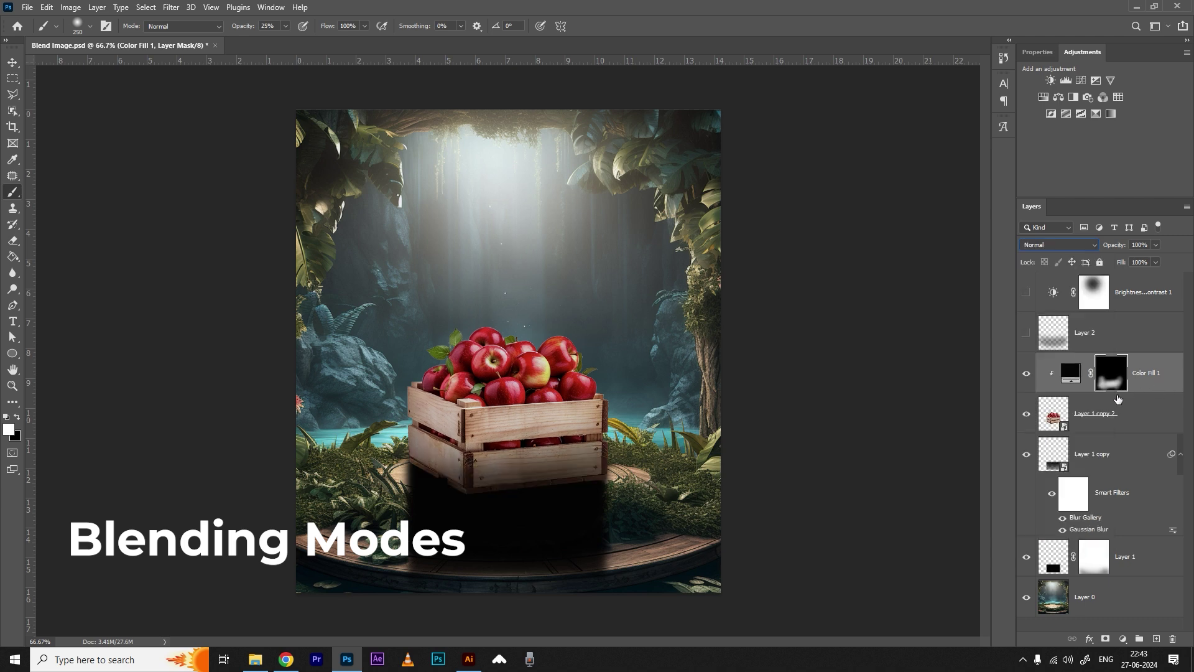
Try the Divide blend mode on the clipped color fill layer and compare it with Multiply
left_click(1058, 245)
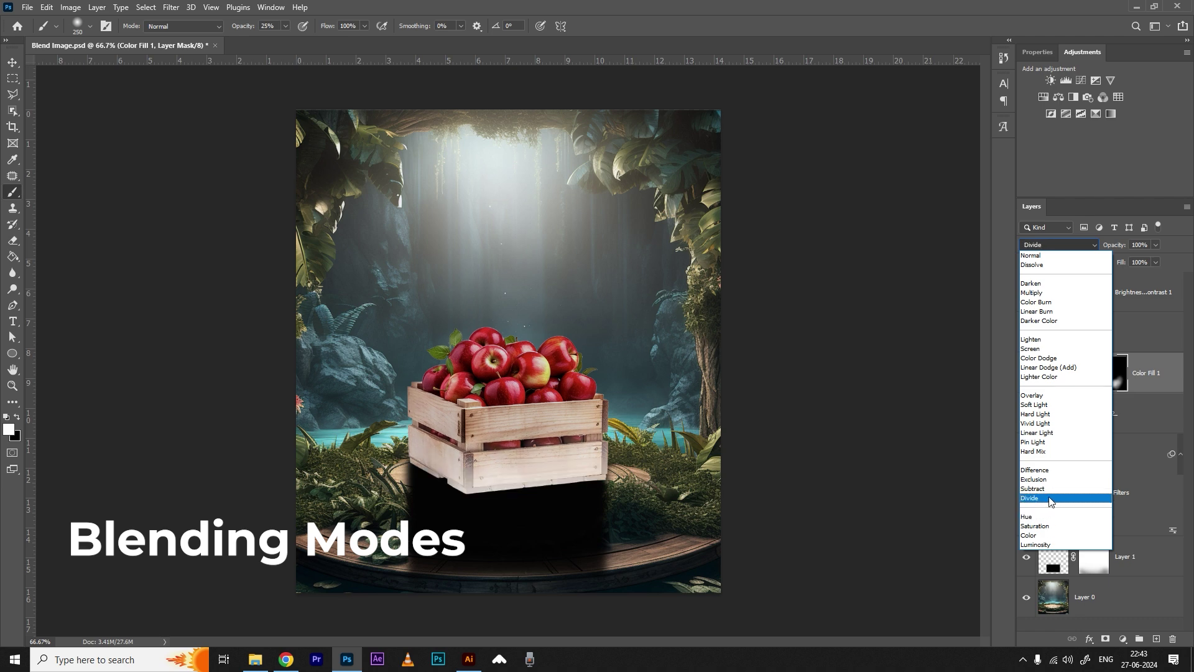
left_click(1050, 501)
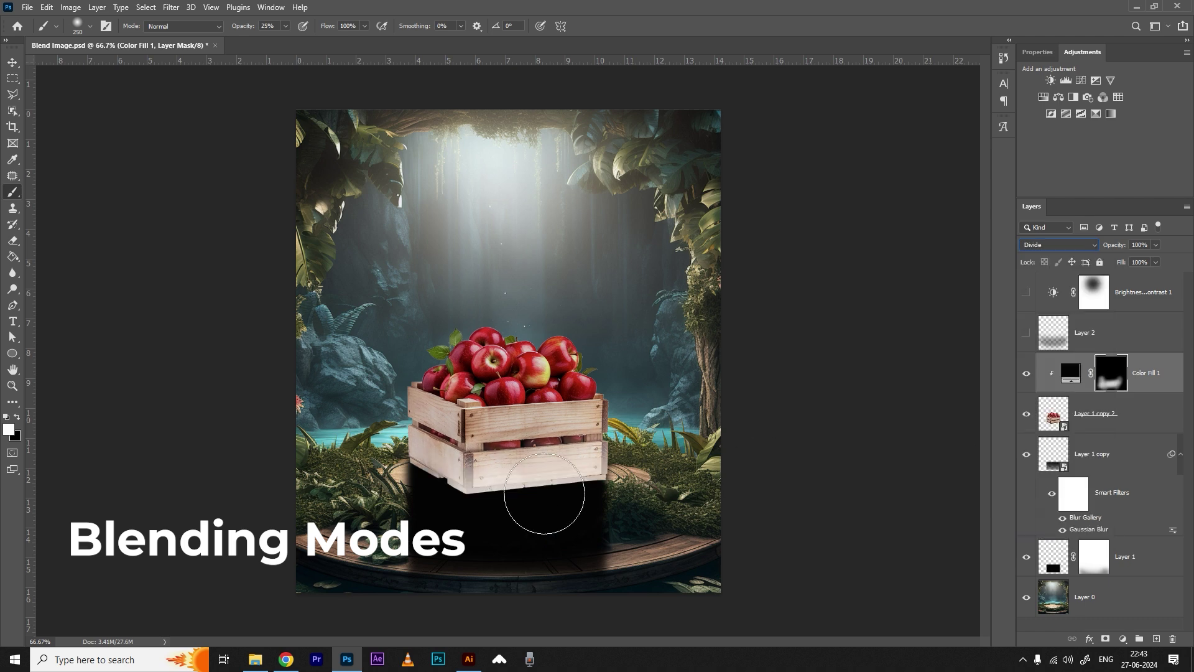
left_click(1058, 244)
left_click(1041, 298)
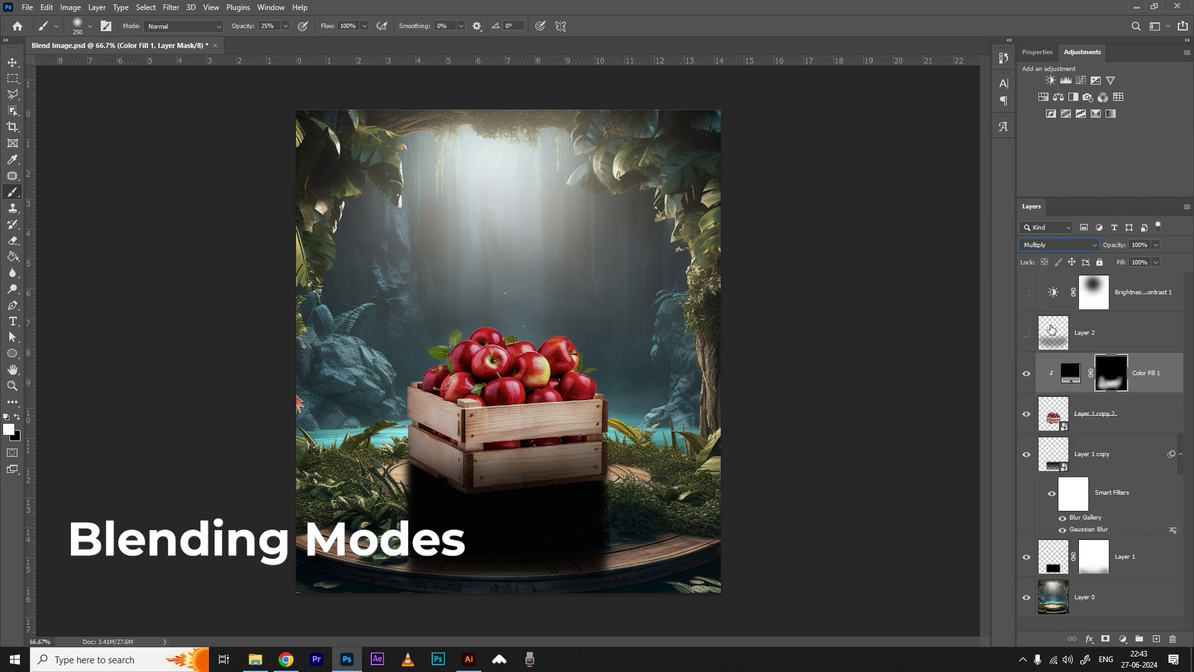
left_click(1045, 245)
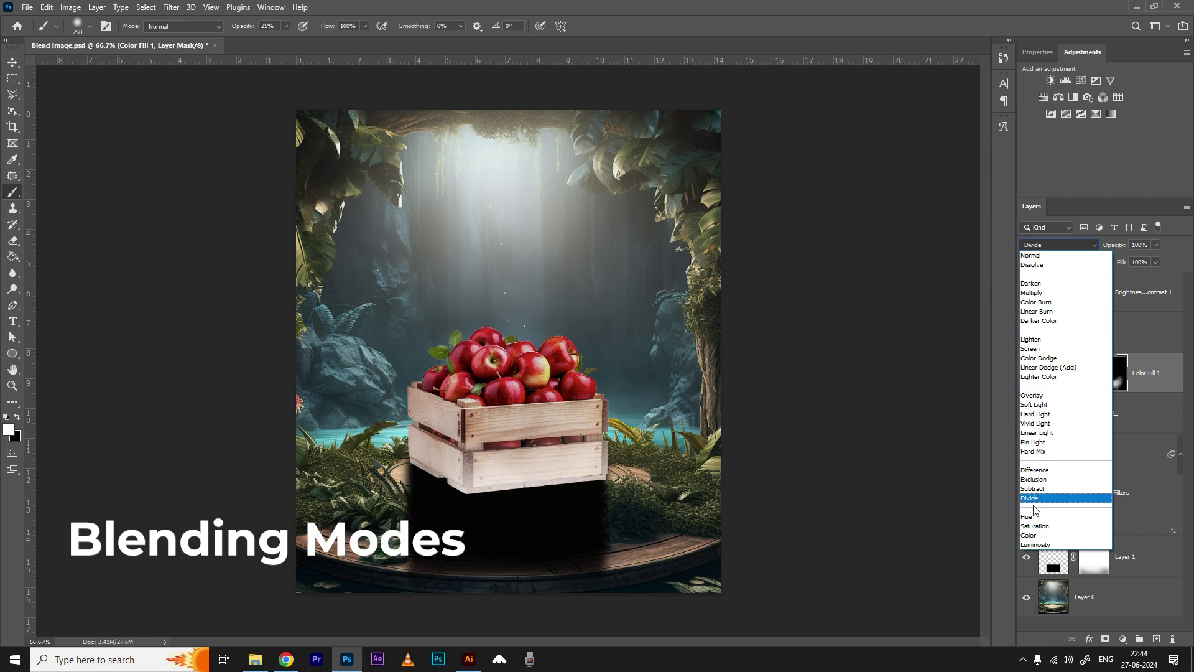
left_click(1158, 370)
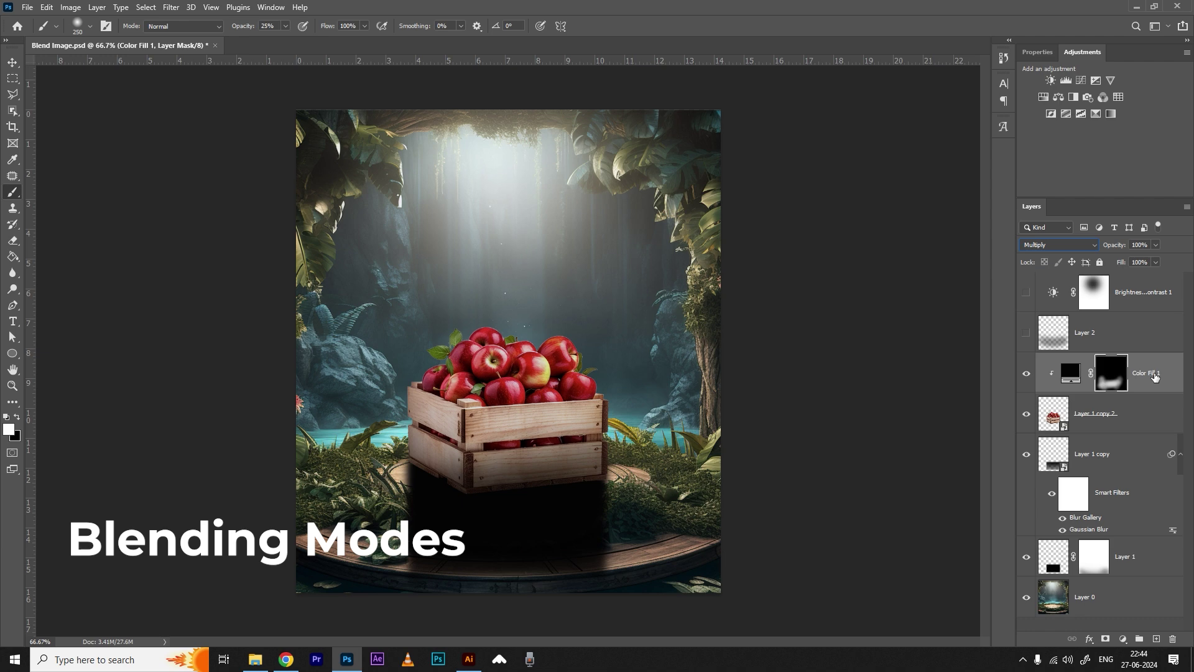
Delete the Brightness/Contrast, Layer 2, color fill, Layer 1 copy and Layer 1 layers, keeping only the crate and background
left_click(1142, 302, "shift")
left_click_drag(1141, 301, 1172, 638)
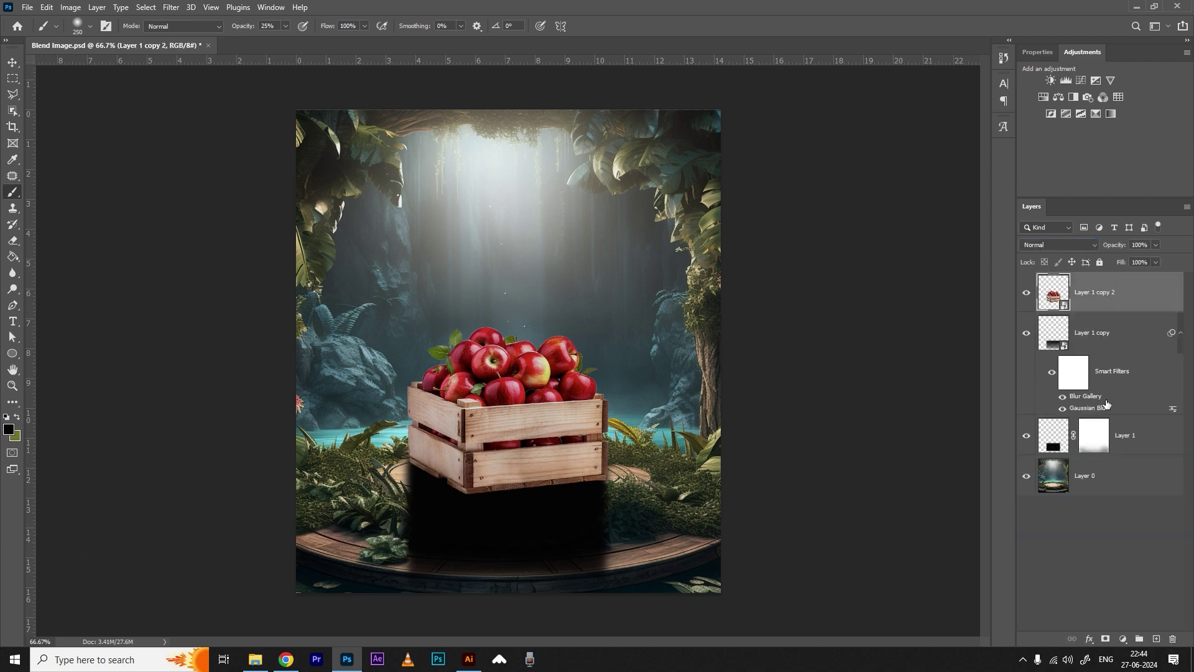
left_click(1105, 437, "shift")
left_click(1116, 446, "shift")
left_click(1093, 442, "shift")
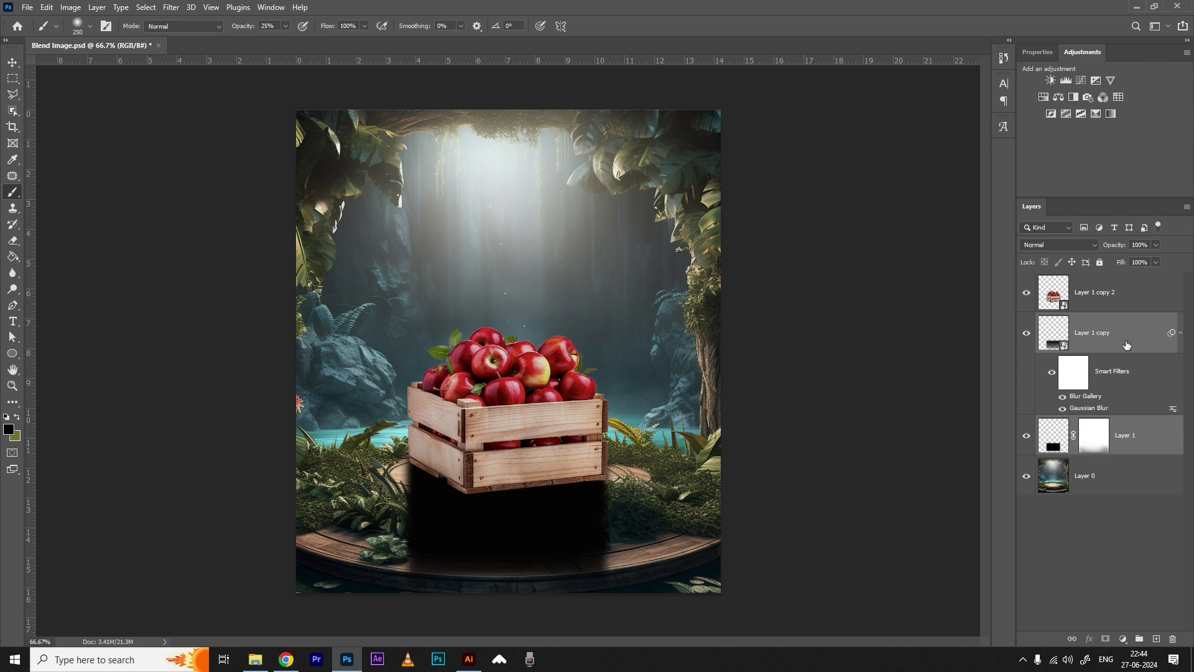
left_click_drag(1133, 347, 1172, 639)
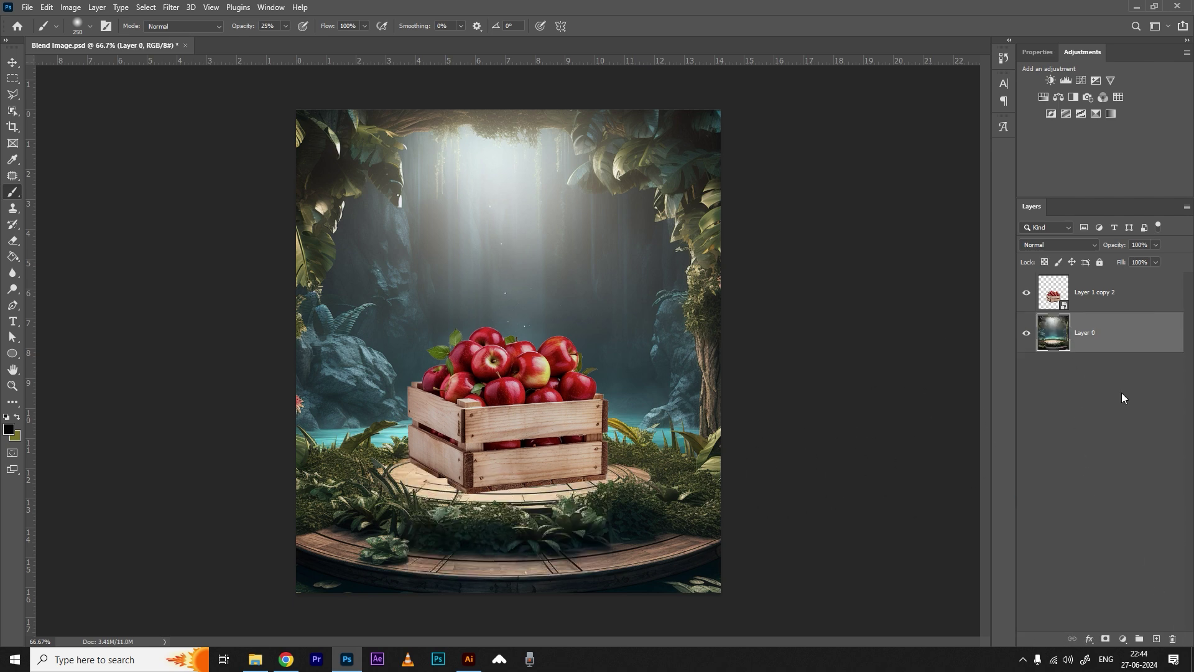
Draw a polygonal lasso selection just outside the crate's lower front edges, closing it behind the crate
left_click(13, 62)
left_click(491, 438, "ctrl")
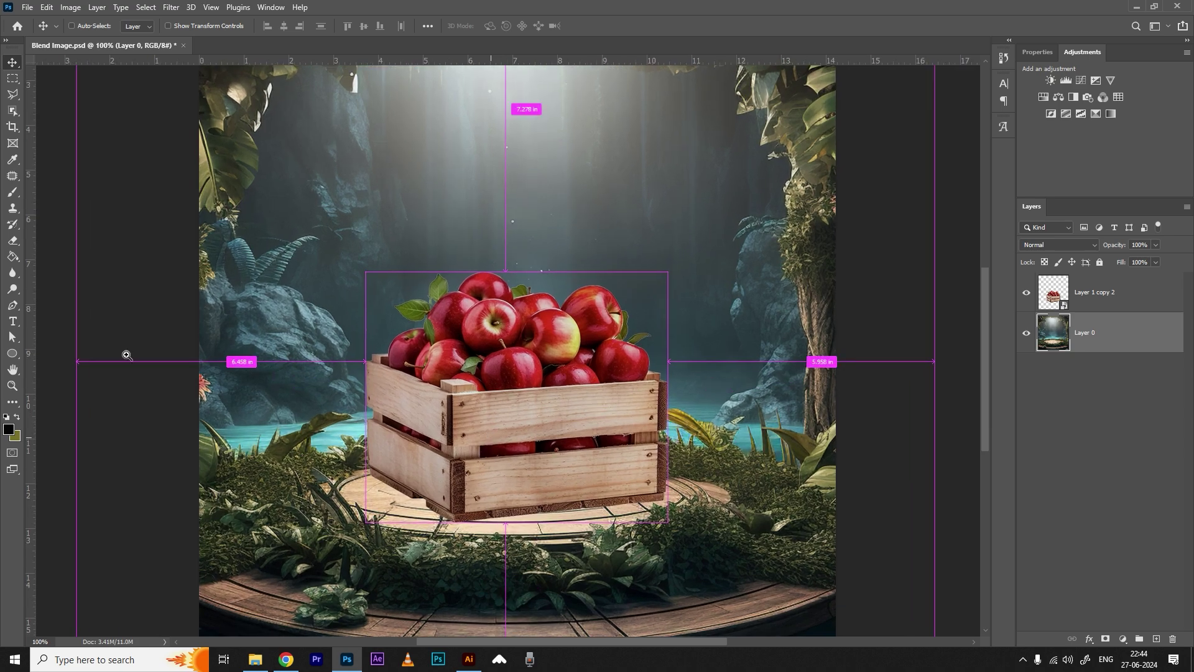
left_click(9, 97)
left_click(474, 557, "ctrl")
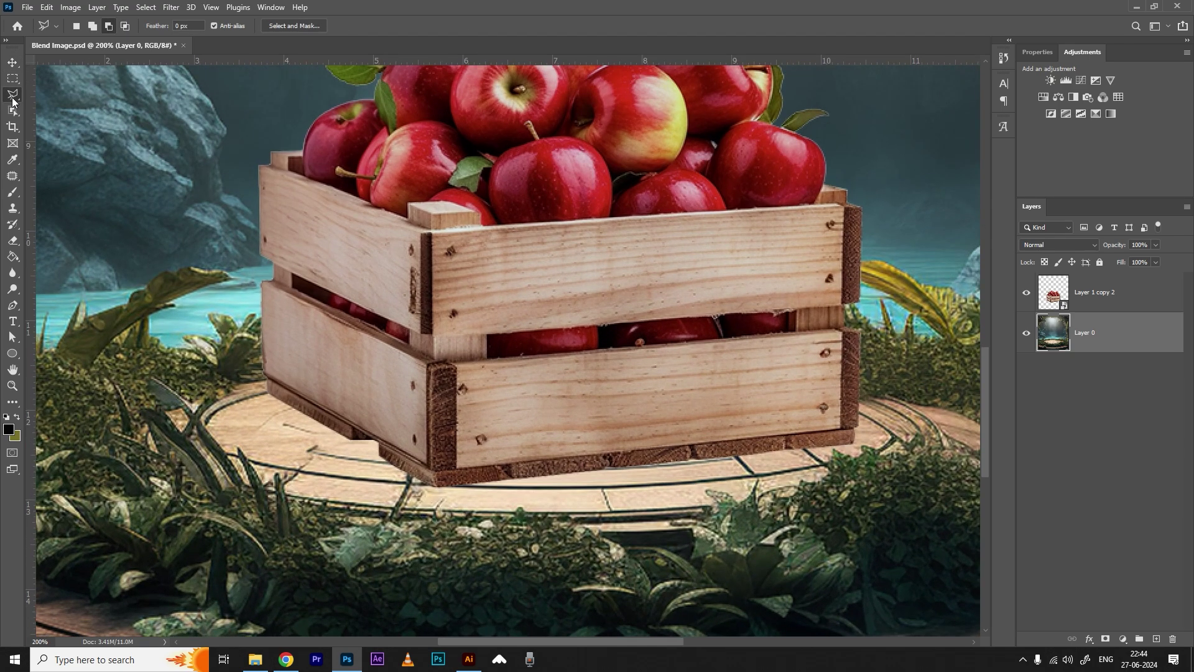
left_click(268, 393)
left_click(436, 490)
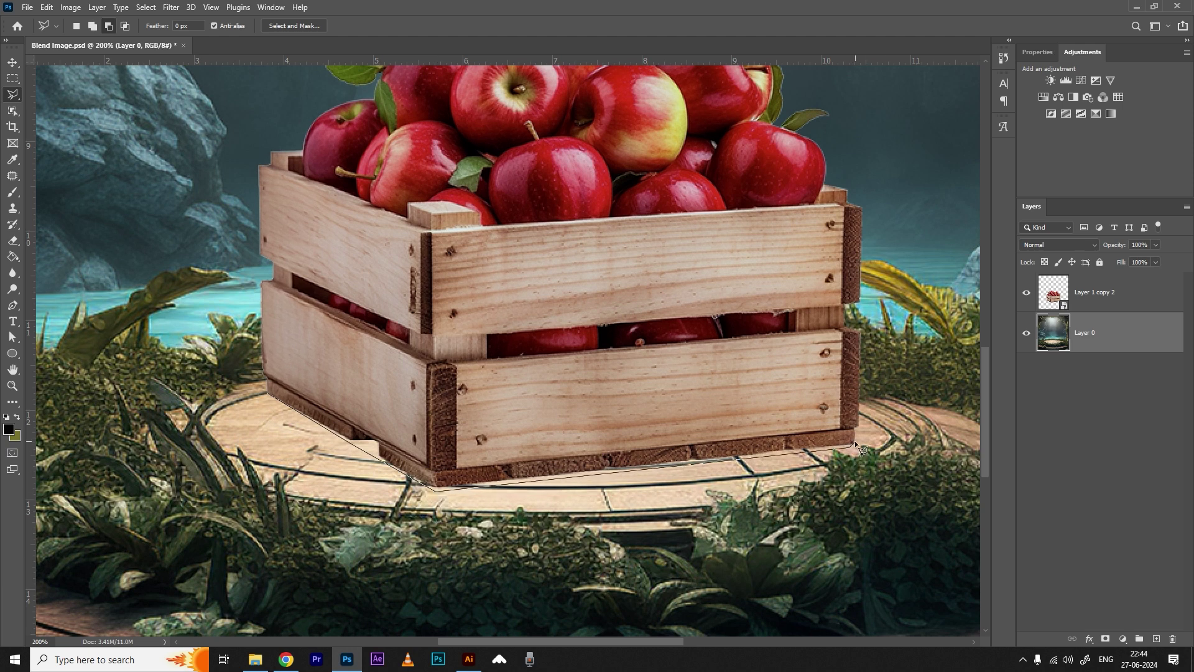
left_click(852, 445)
left_click(693, 367)
left_click(398, 370)
left_click(267, 393)
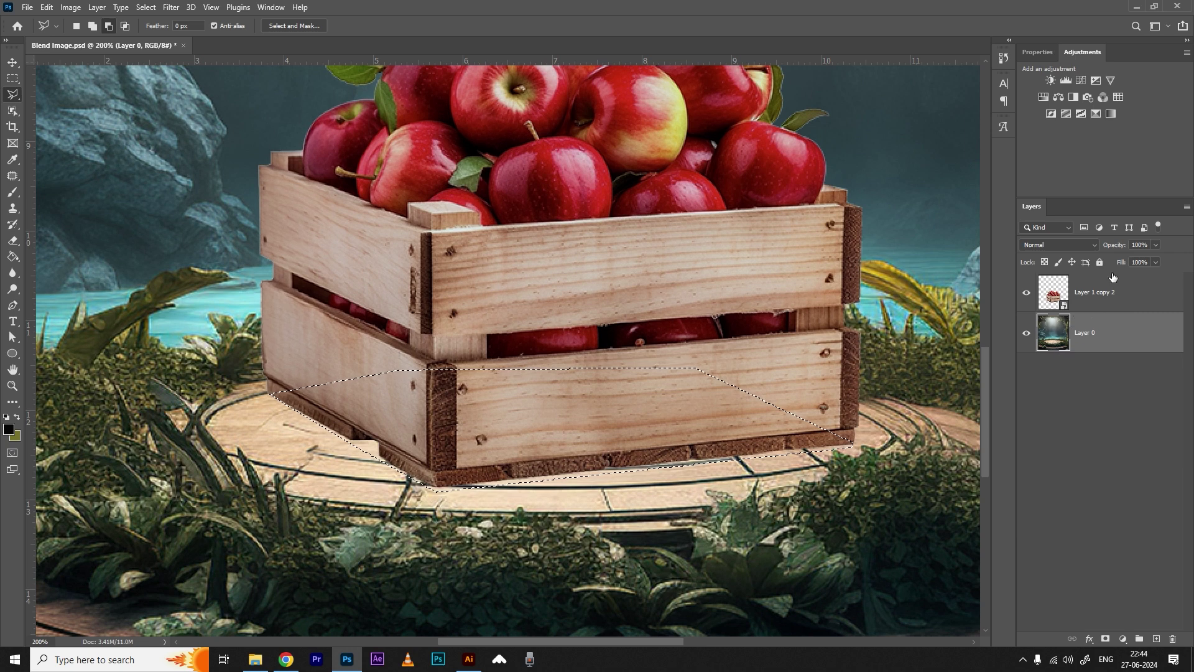
Fill the selection with black on a new layer placed beneath the crate, and clear the selection
left_click(1075, 308)
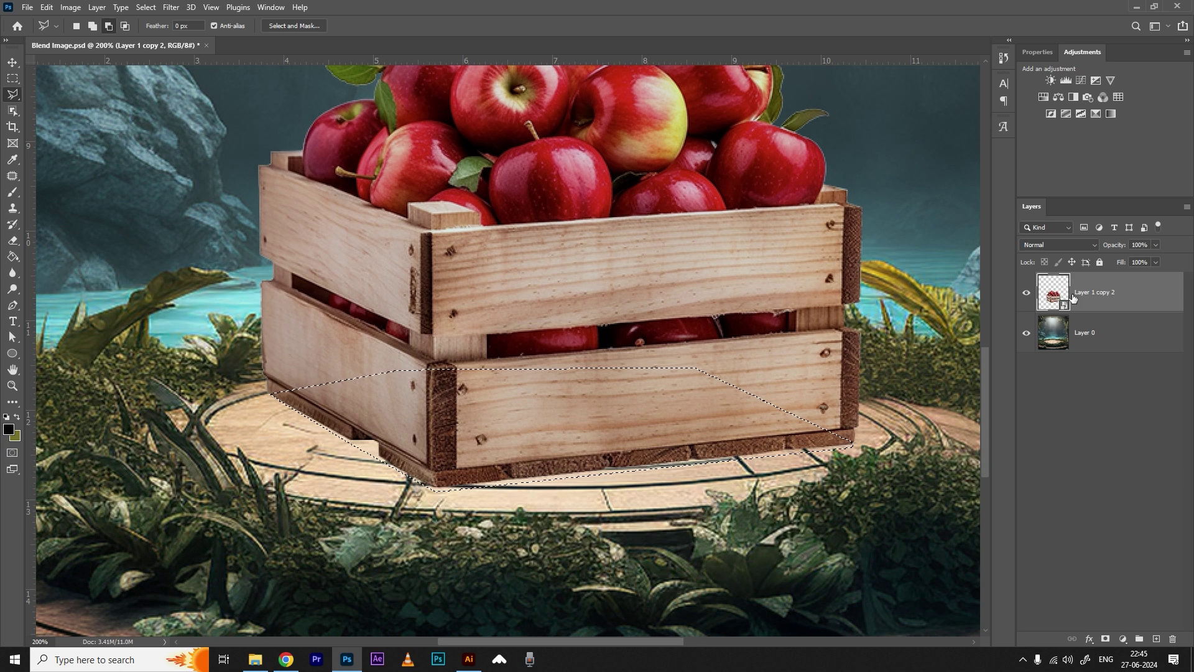
left_click(1156, 639)
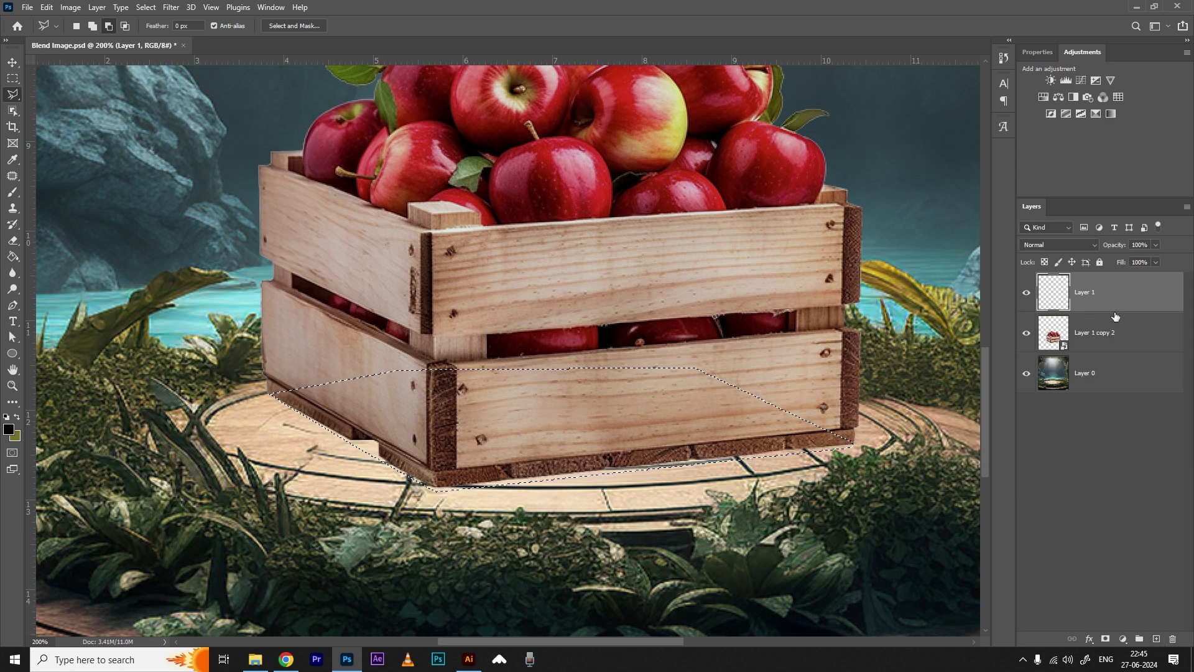
left_click_drag(1112, 305, 1113, 353)
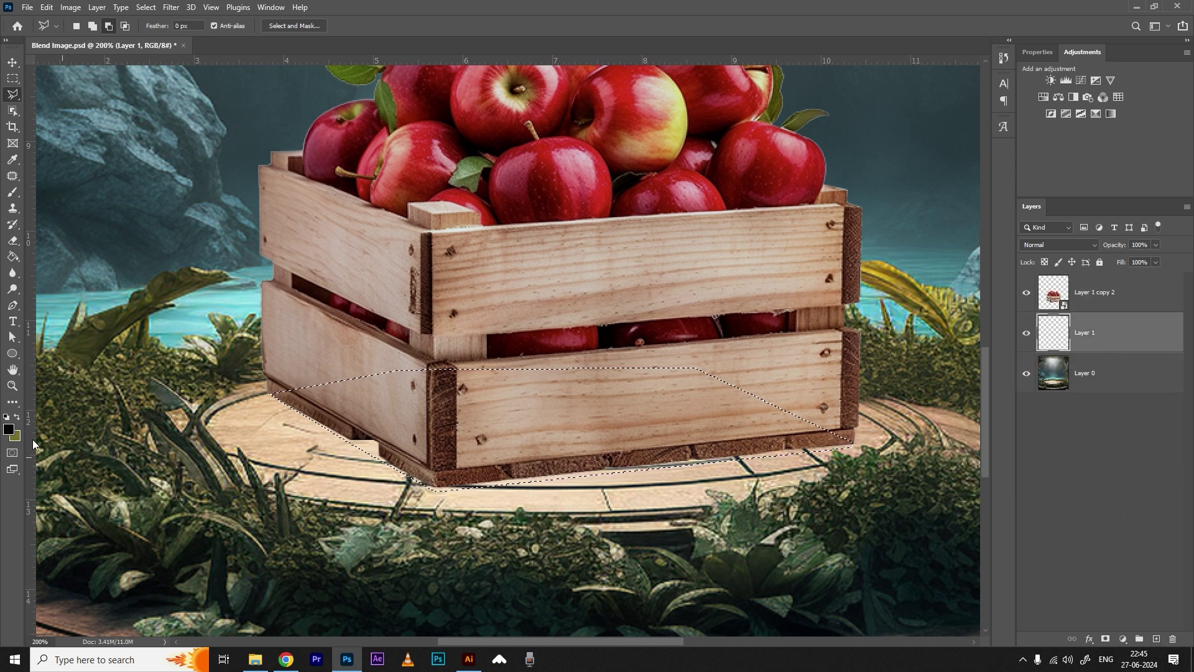
left_click(13, 256)
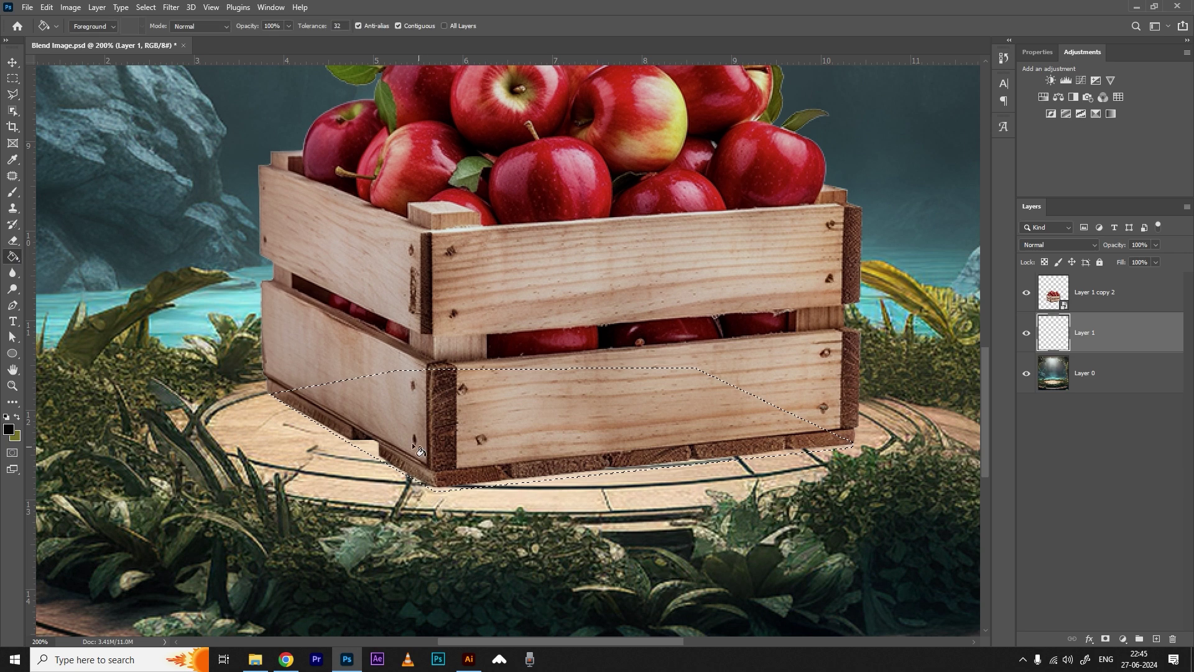
left_click(398, 446)
left_click(13, 63)
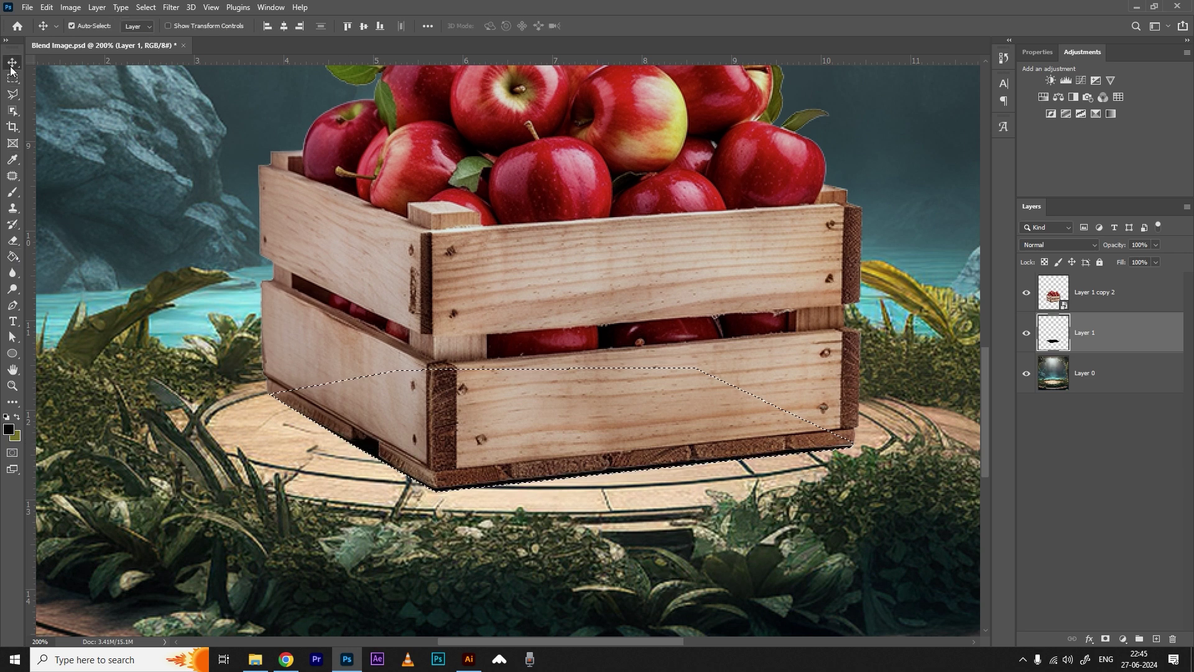
key("ctrl+d")
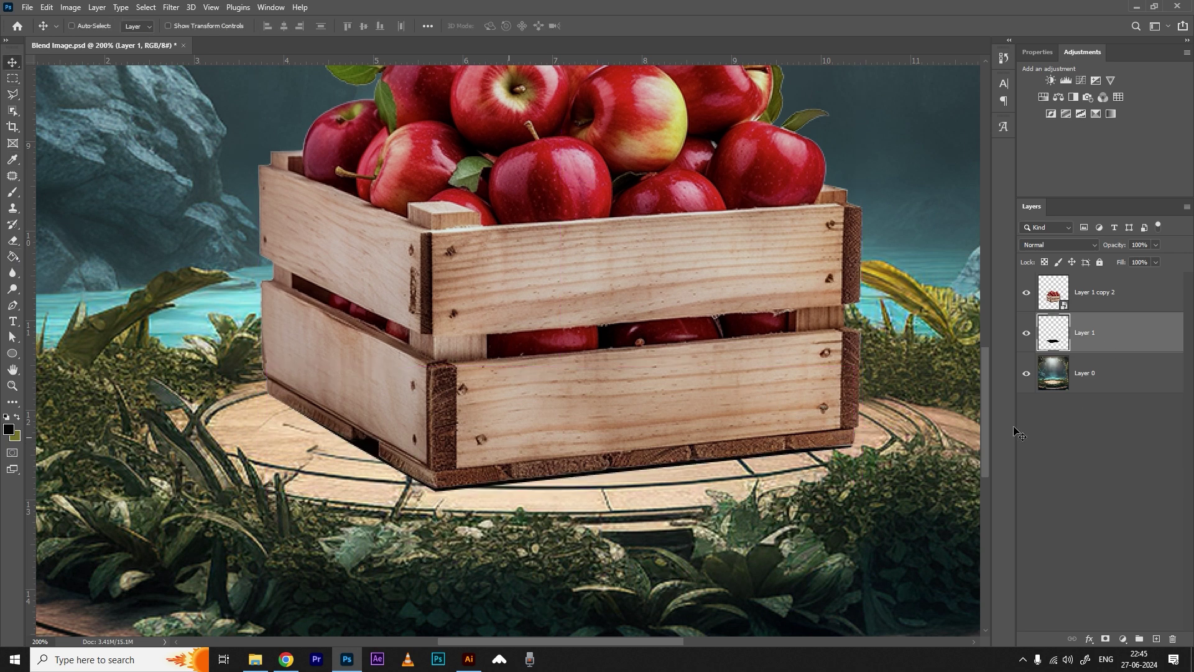
Convert the black contact shadow layer beneath the crate to a smart object
left_click_drag(616, 377, 564, 396)
left_click(564, 397, "ctrl")
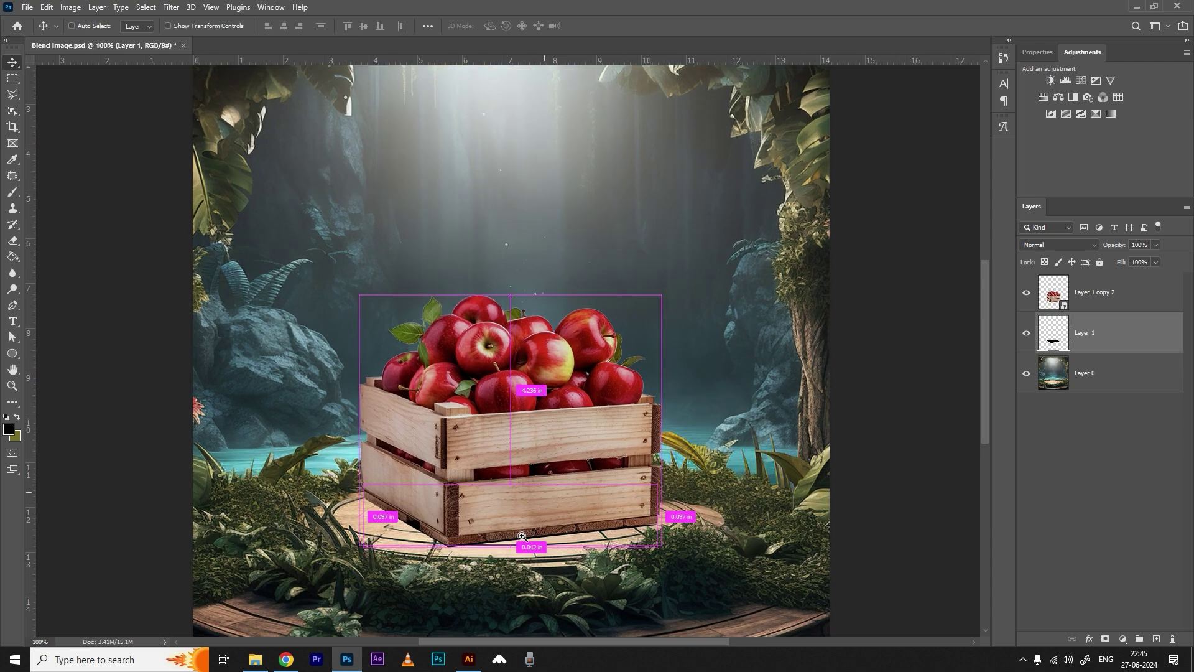
left_click(523, 537, "ctrl")
left_click_drag(550, 524, 614, 383)
right_click(1128, 340)
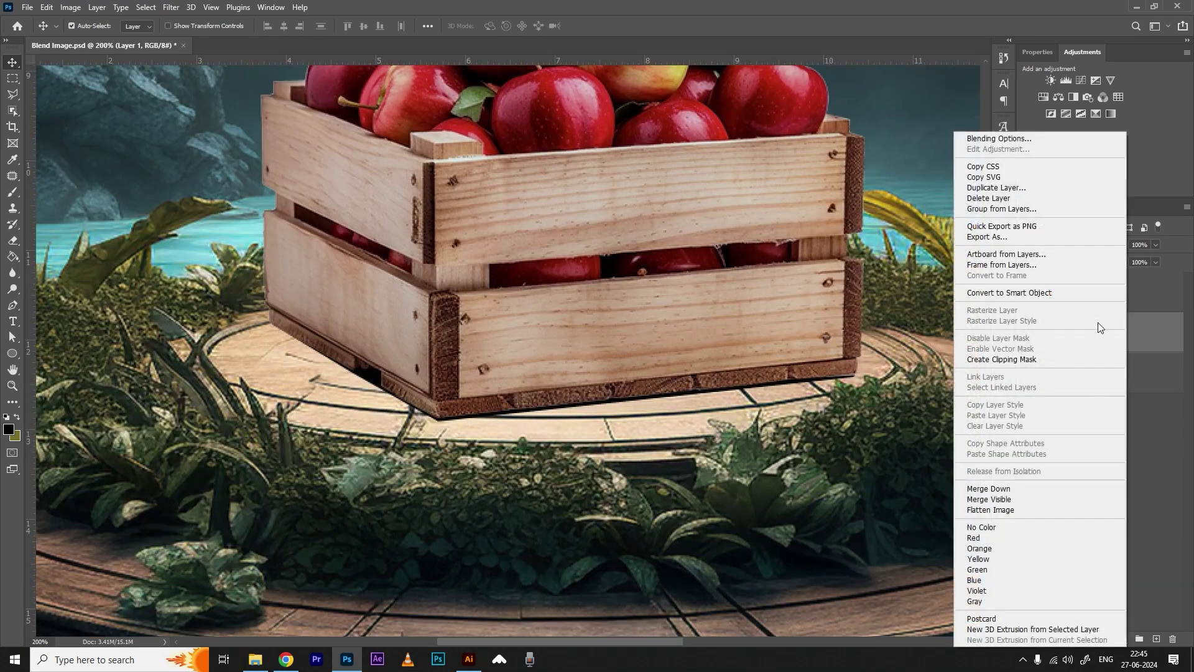
left_click(1012, 293)
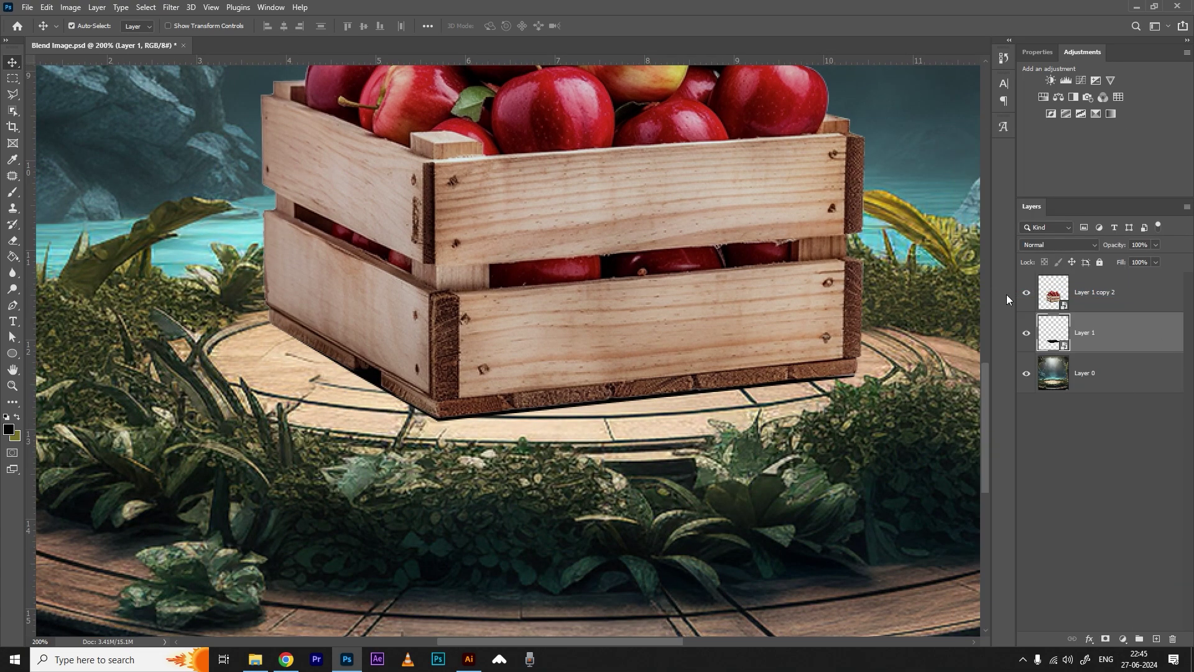
Apply a Gaussian Blur with a 2.6 px radius to the contact shadow
left_click(170, 7)
mouse_move(192, 173)
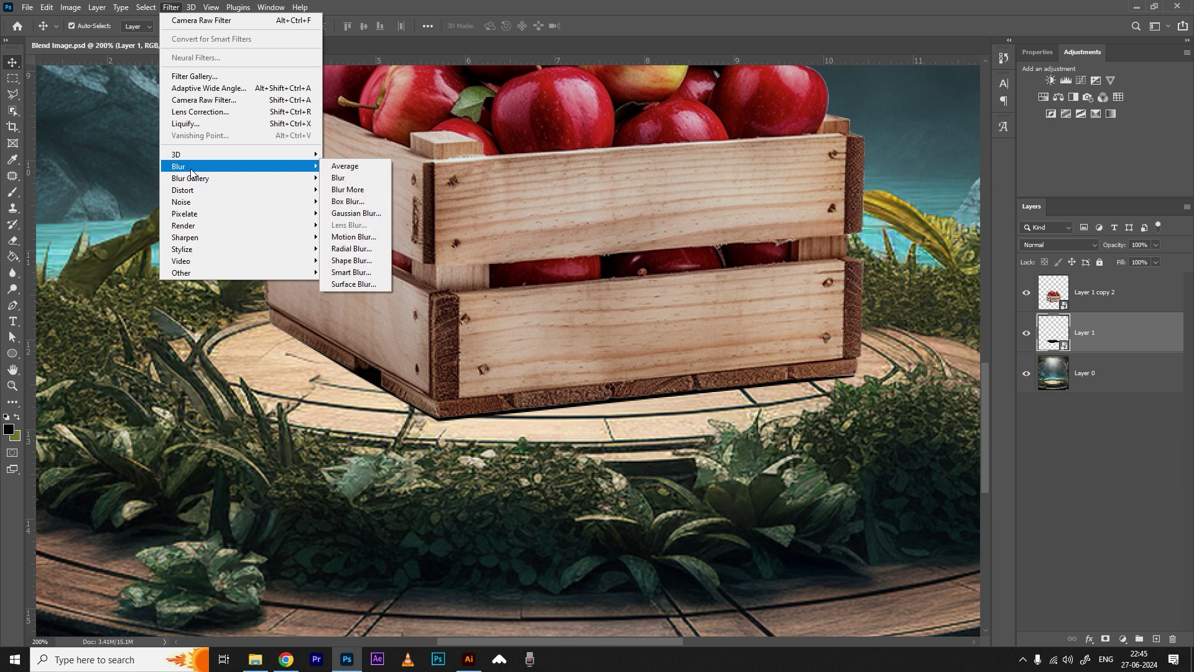
left_click(366, 214)
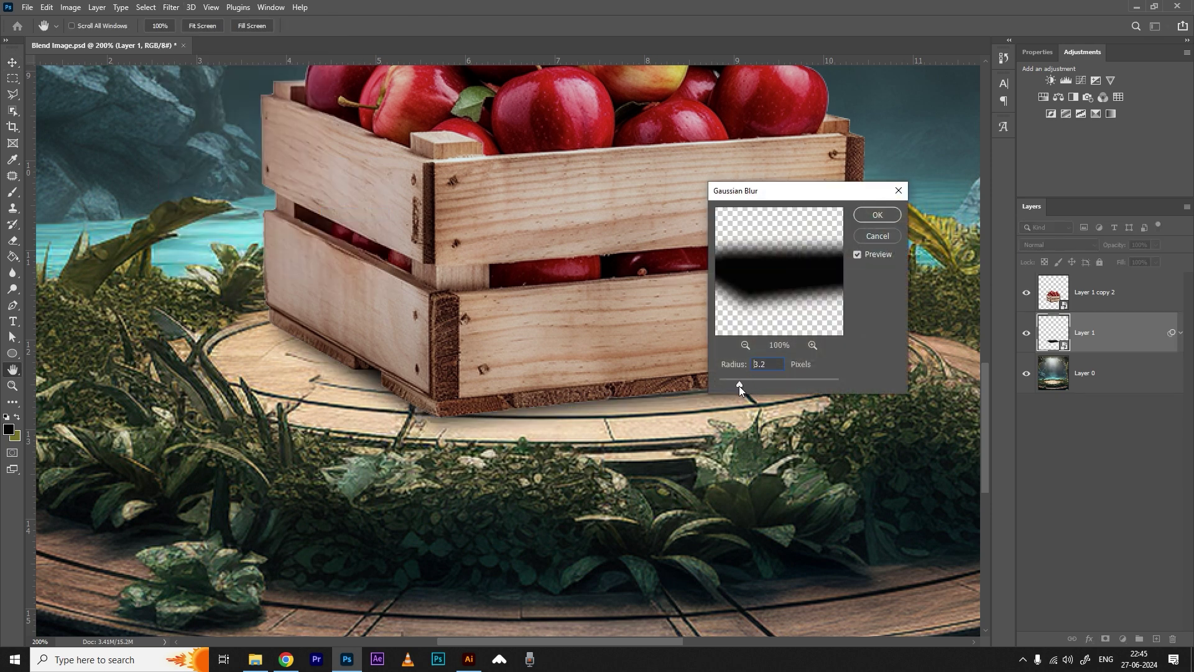
left_click_drag(738, 385, 735, 385)
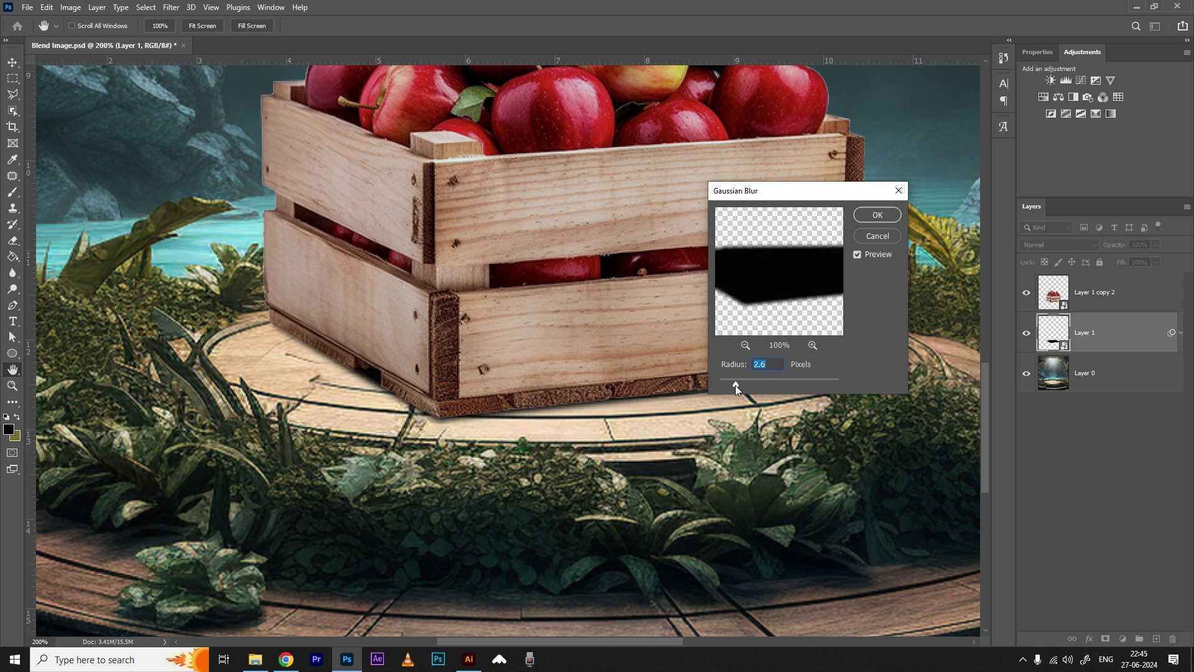
left_click(861, 215)
Add a new layer above the contact shadow and outline a polygonal selection from the crate's base down across the front of the platform
scroll(522, 355, "down", 3)
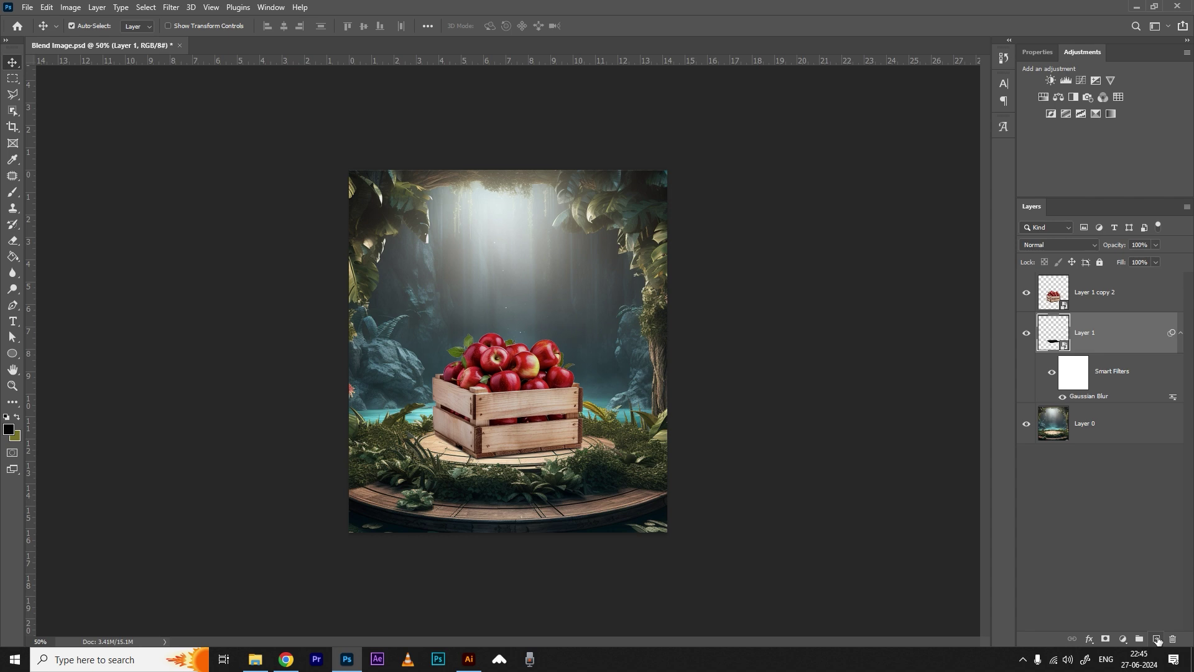
left_click(1157, 639)
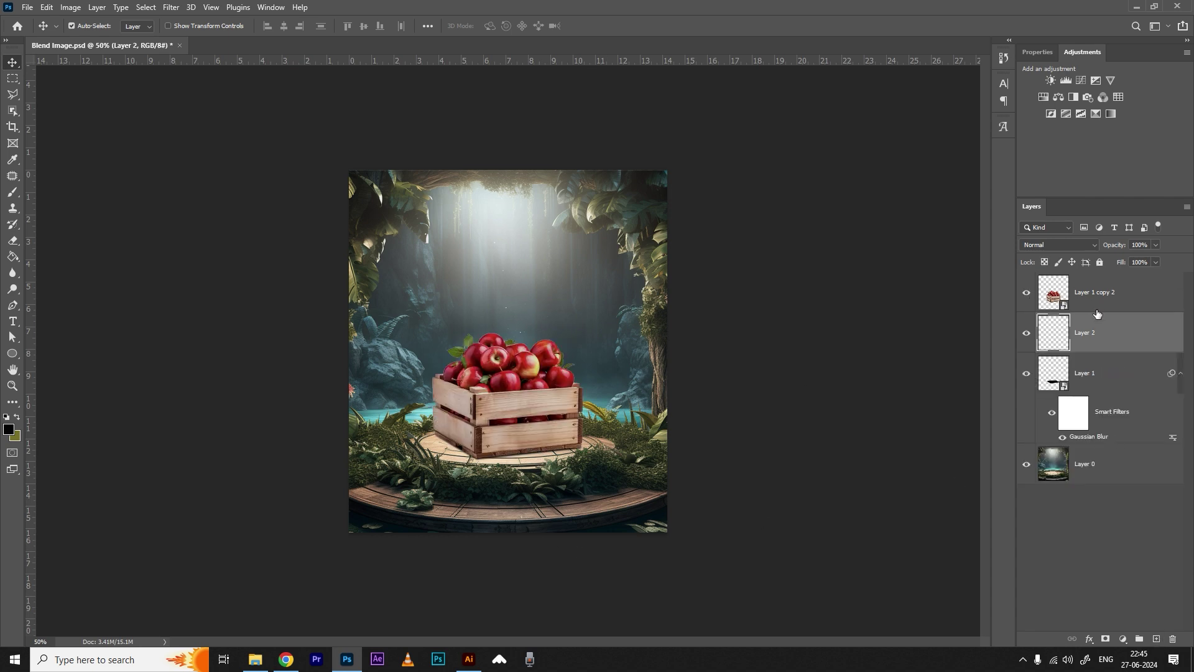
scroll(586, 491, "up", 1)
scroll(587, 491, "up", 2)
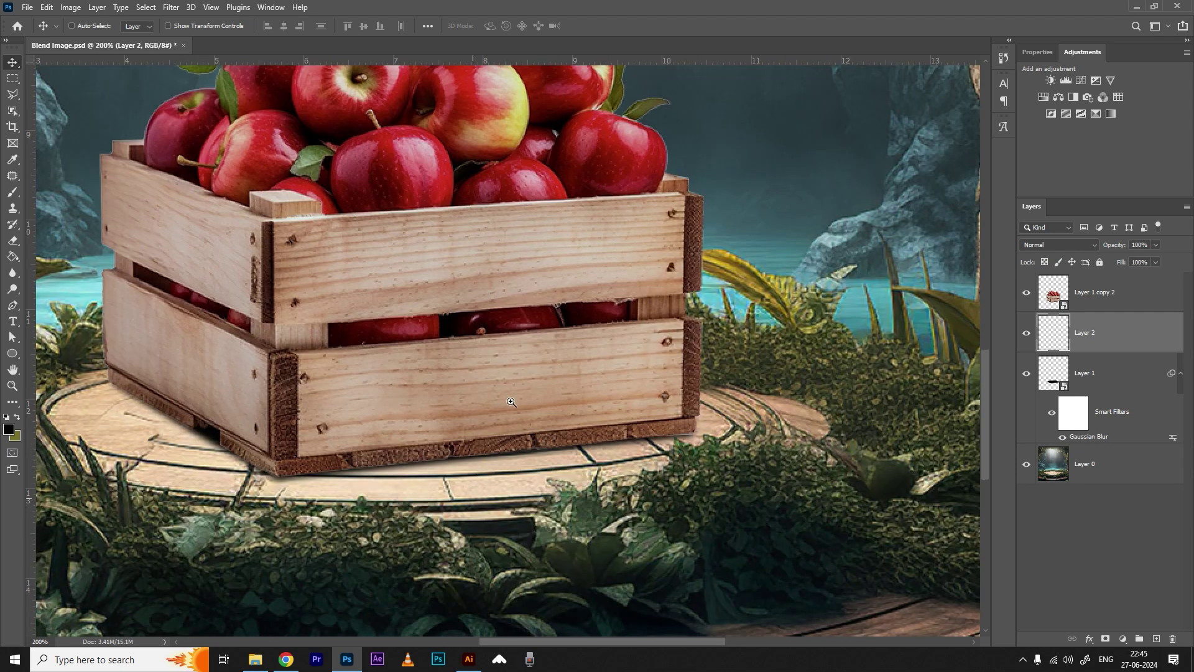
left_click_drag(511, 400, 606, 284)
scroll(418, 350, "down", 1)
key("l")
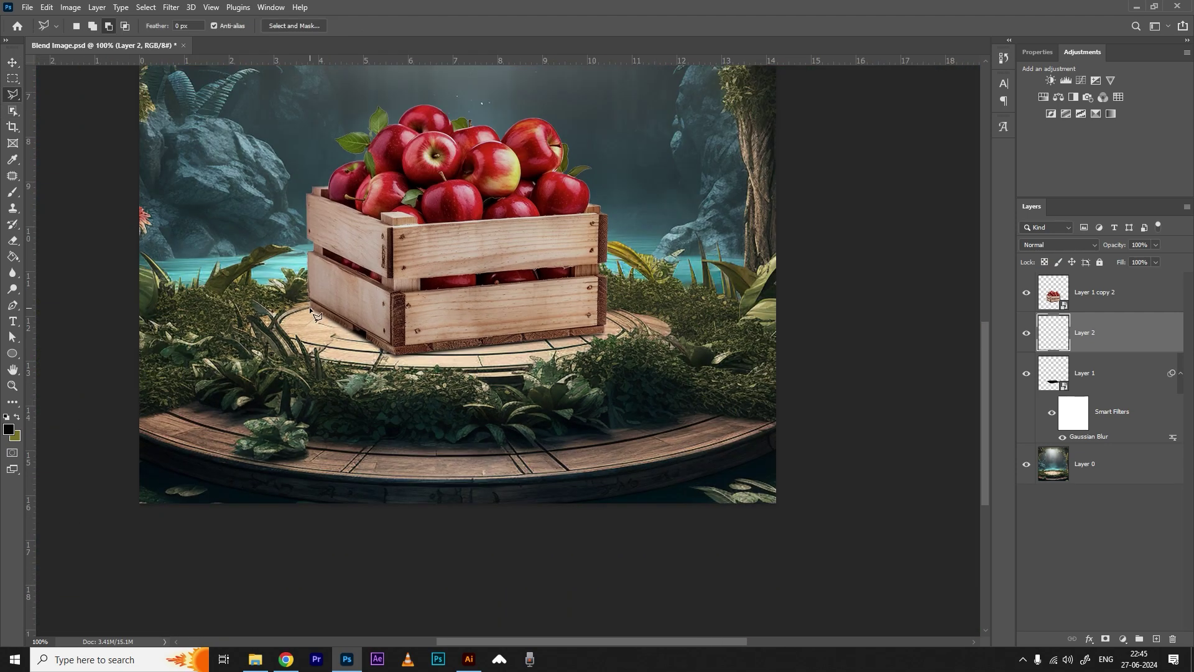
left_click(310, 306)
left_click(302, 440)
left_click(340, 478)
left_click(522, 498)
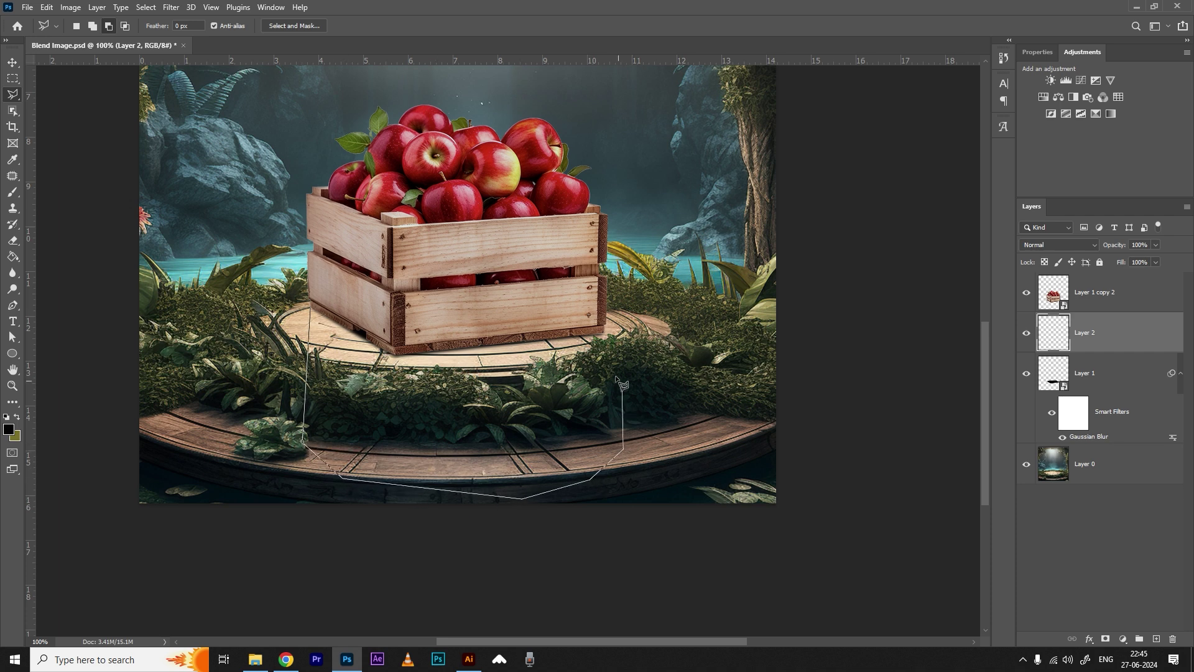
left_click(589, 480)
key("BackSpace")
left_click(611, 472)
left_click(604, 331)
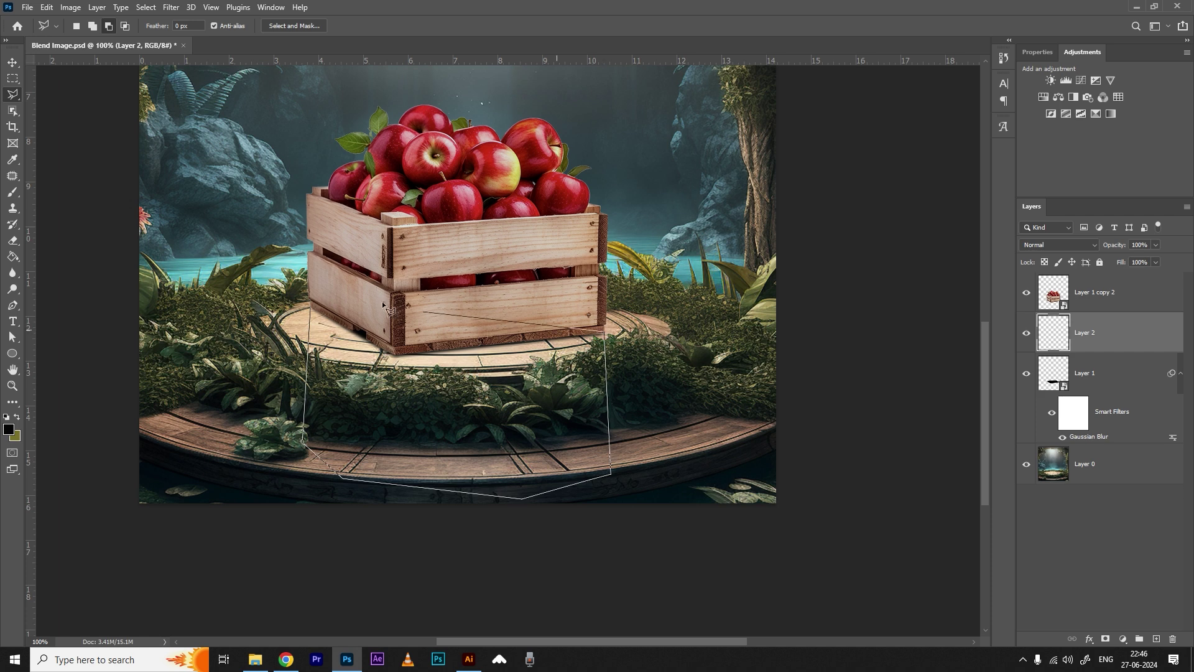
left_click(348, 287)
left_click(309, 308)
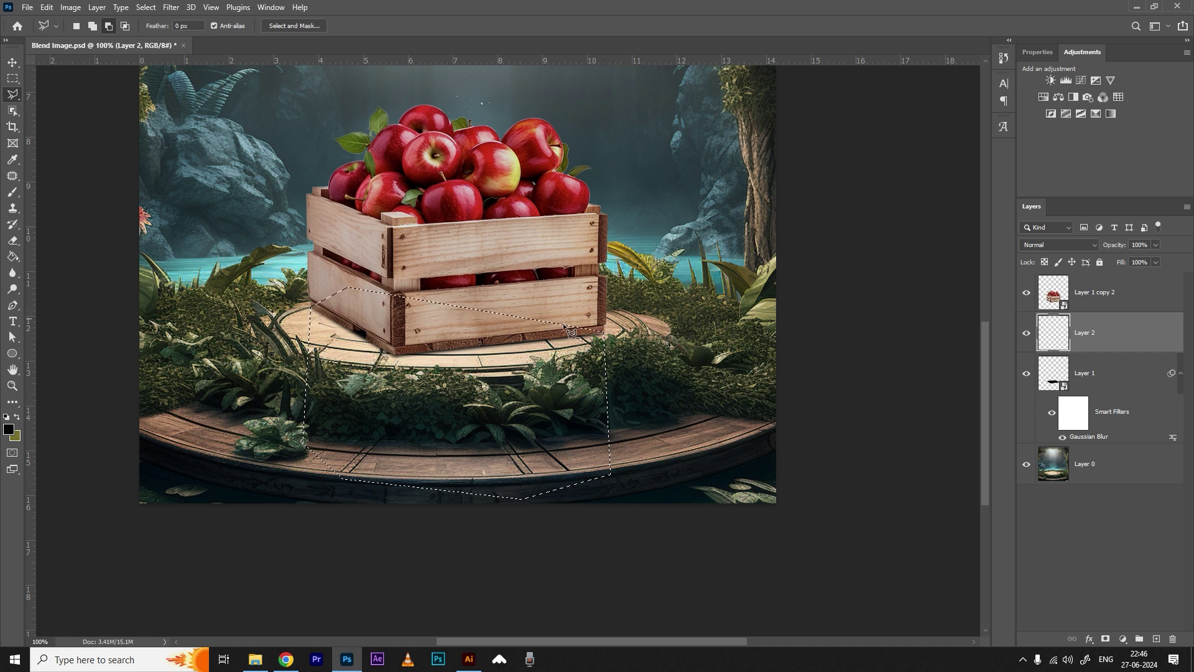
Fill the selected area in front of the crate with black on Layer 2 and convert the layer to a smart object
left_click(13, 257)
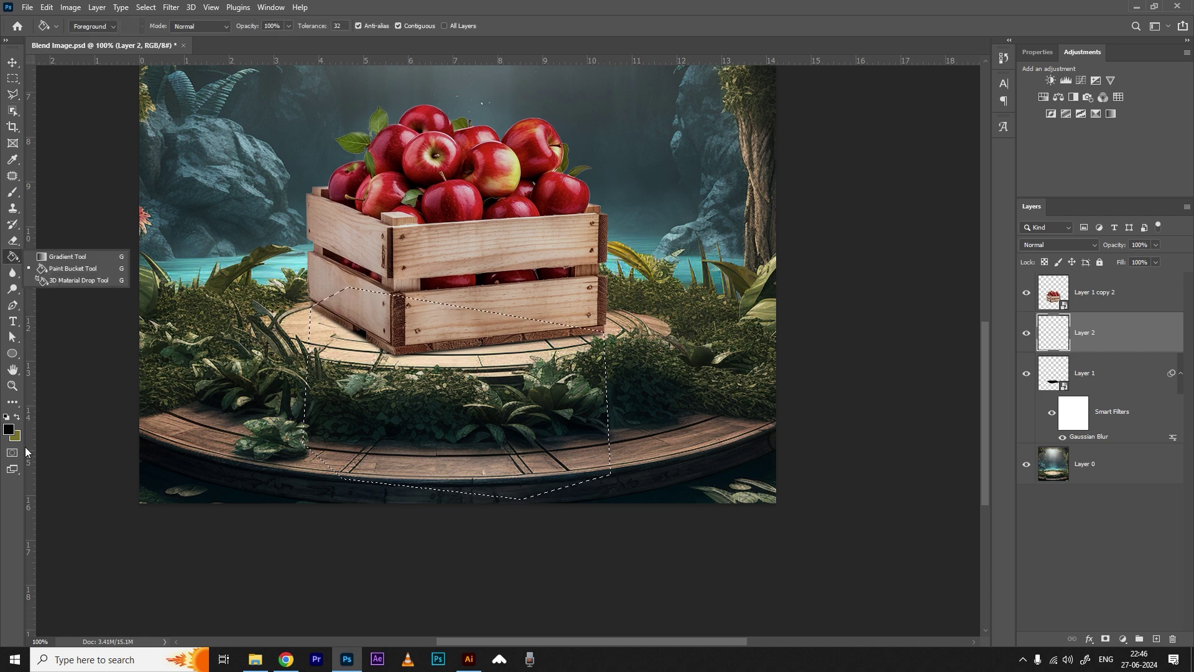
left_click(458, 390)
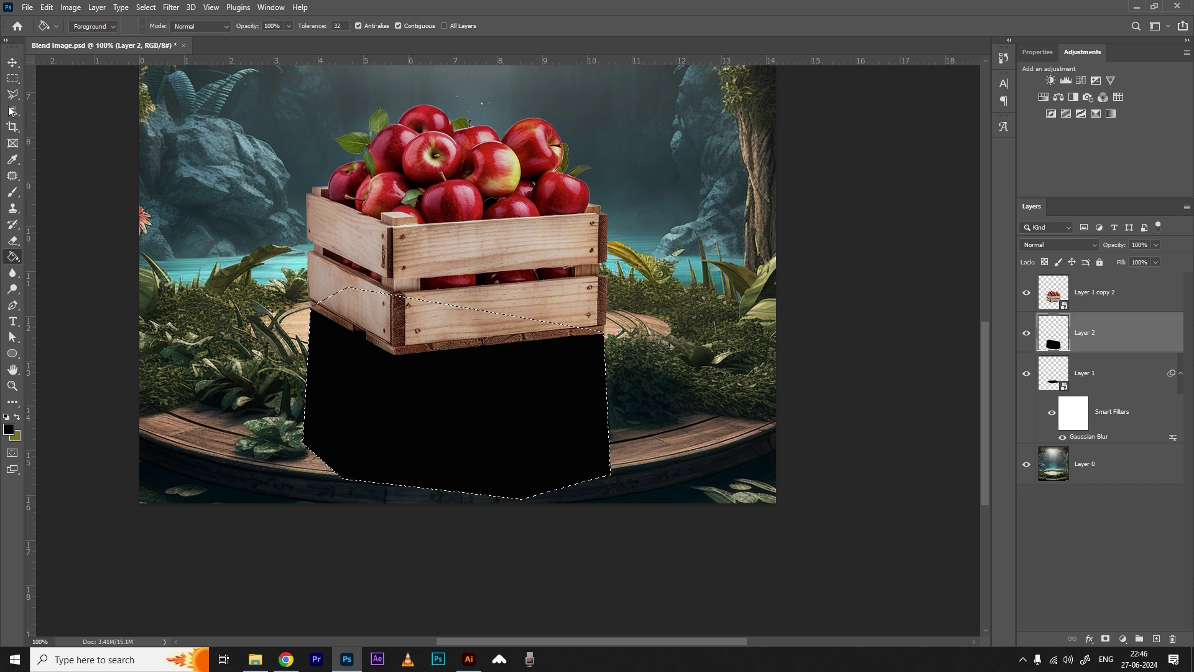
left_click(13, 62)
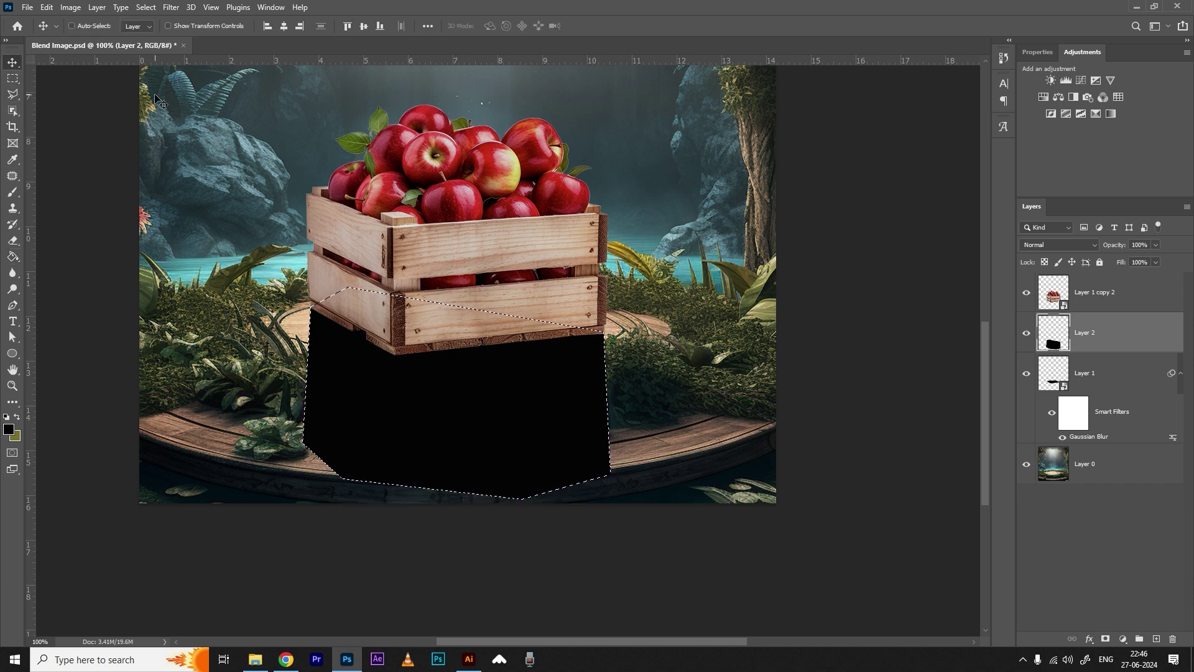
key("ctrl+f")
left_click(696, 113)
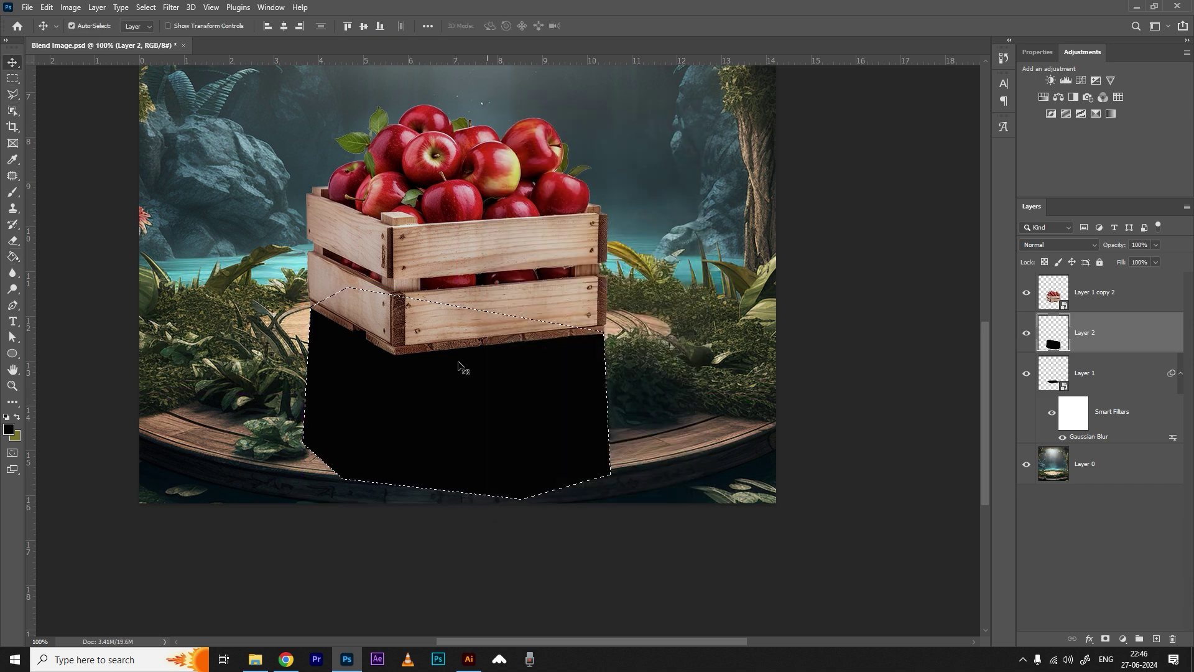
right_click(1098, 337)
left_click(979, 293)
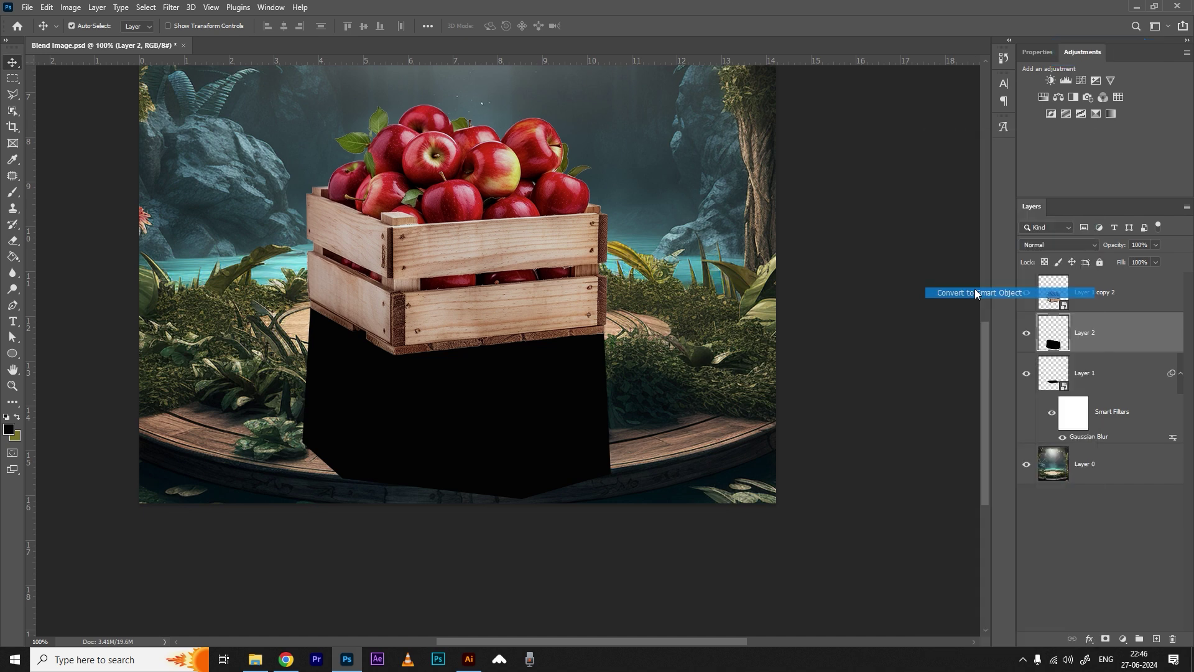
Add a layer mask to Layer 2 and fade the shadow's lower part with a soft black brush at 25% opacity
left_click(1106, 639)
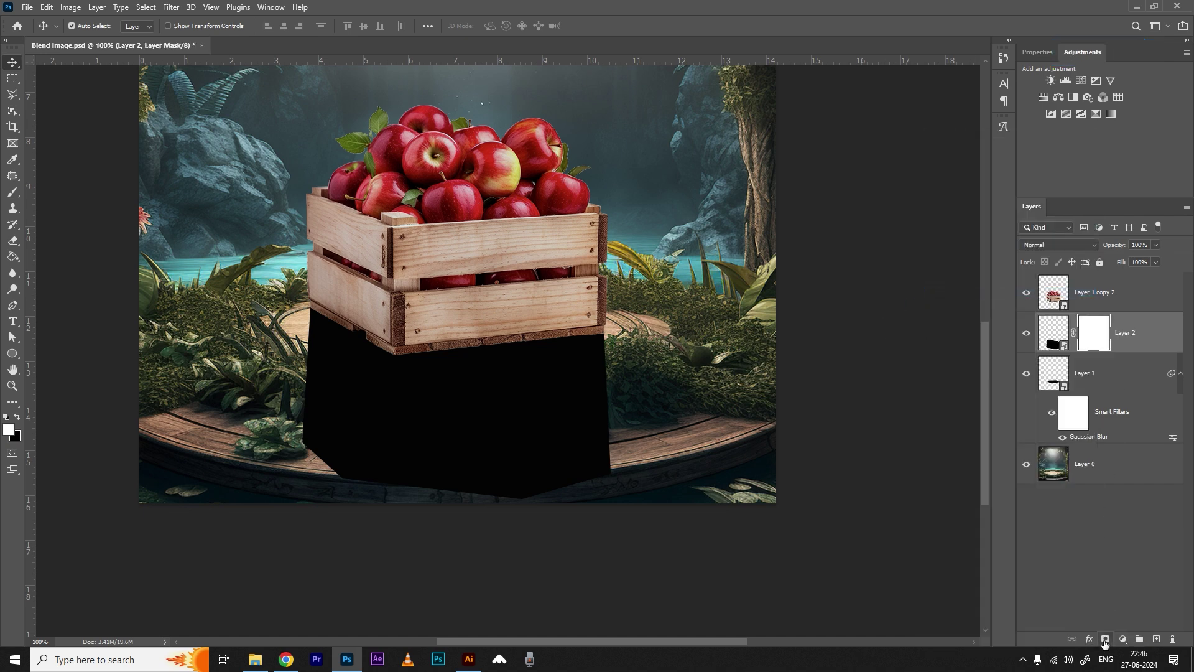
left_click(12, 192)
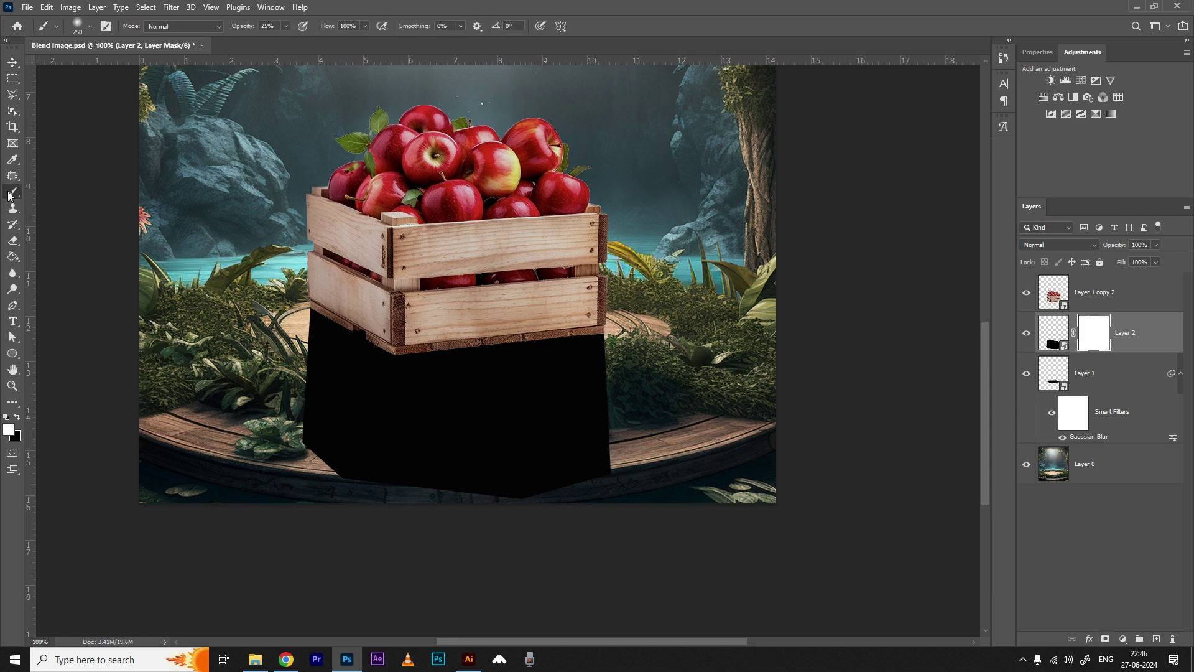
left_click(18, 418)
mouse_move(283, 446)
left_mouse_down()
mouse_move(661, 489)
mouse_move(716, 459)
mouse_move(602, 492)
mouse_move(360, 524)
mouse_move(238, 455)
mouse_move(235, 413)
mouse_move(438, 536)
mouse_move(687, 462)
mouse_move(350, 564)
mouse_move(214, 475)
left_mouse_up()
left_click_drag(472, 591, 591, 528)
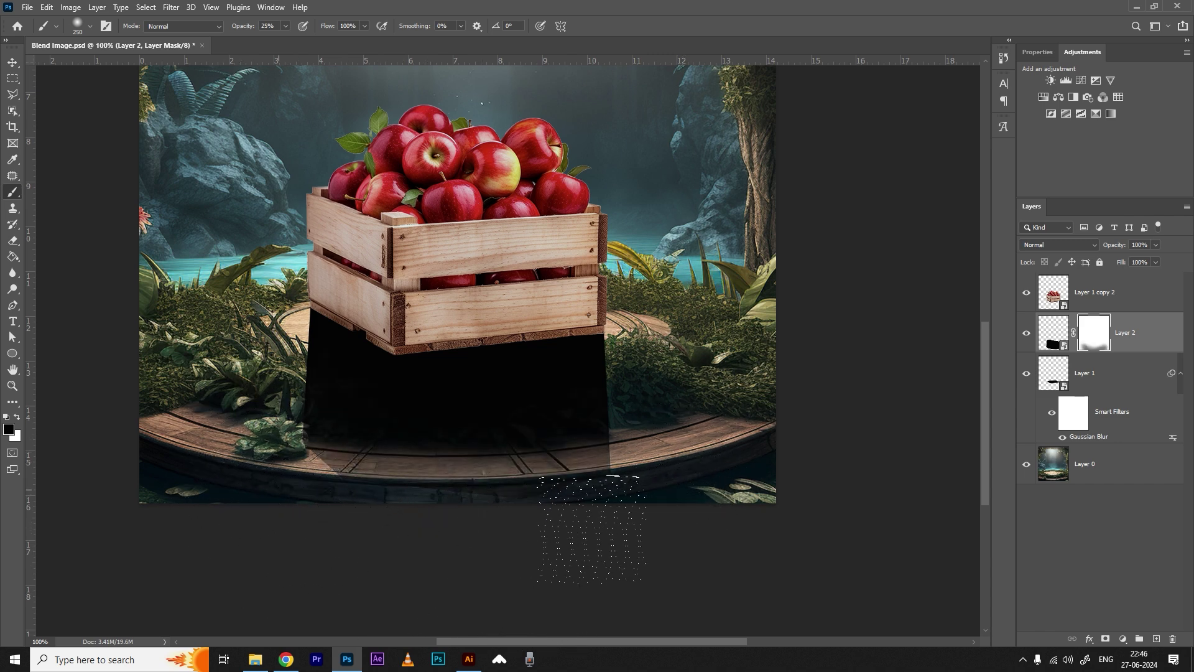
Lower the brush opacity to 6%, enlarge the brush to 400 px, and gradually fade more of the shadow on the mask
left_click(285, 26)
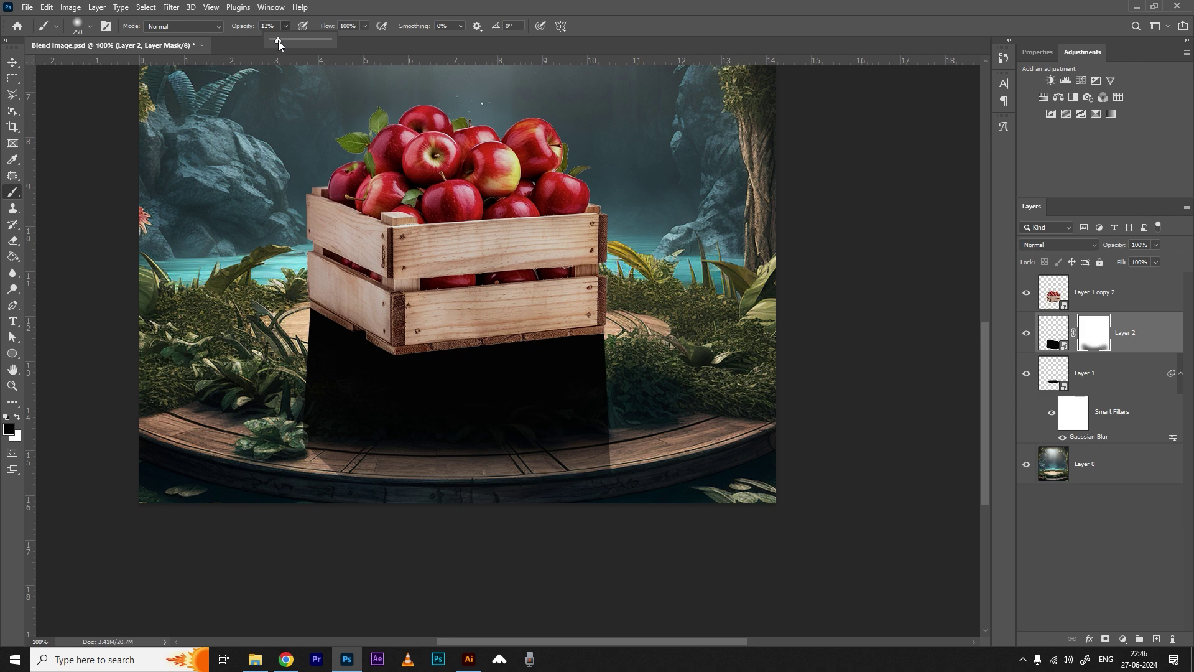
left_click_drag(278, 44, 277, 46)
key("bracketright")
key("bracketright")
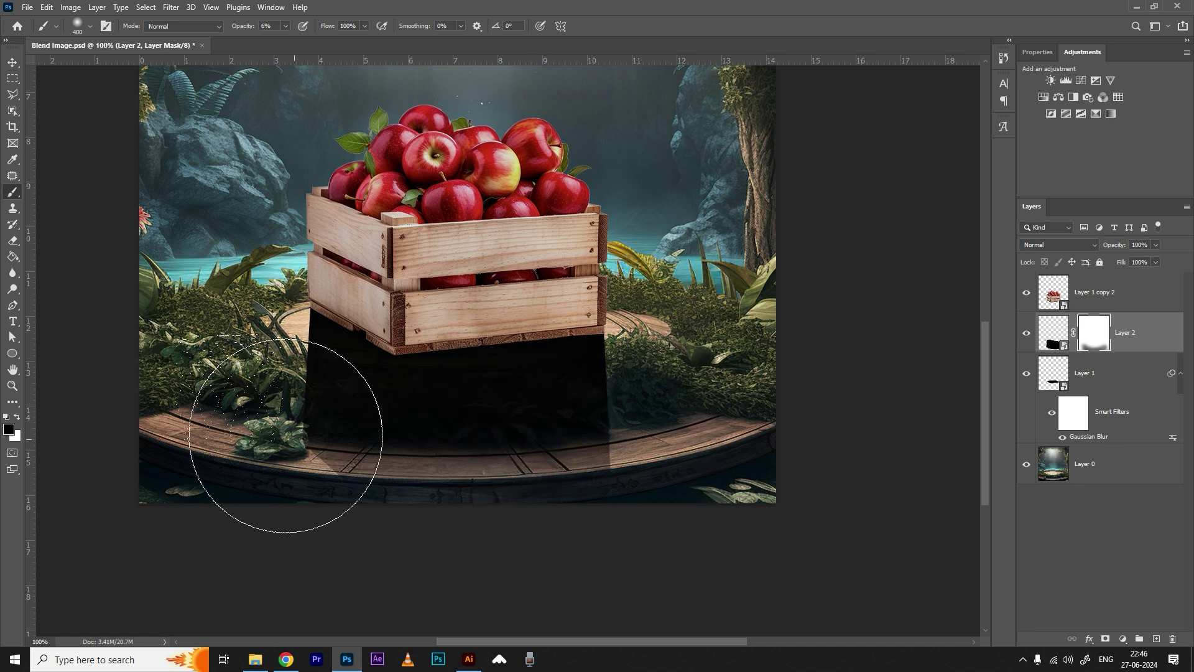
mouse_move(286, 435)
left_mouse_down()
mouse_move(235, 383)
mouse_move(421, 463)
mouse_move(253, 436)
mouse_move(567, 469)
mouse_move(681, 435)
mouse_move(413, 513)
mouse_move(263, 470)
mouse_move(641, 510)
mouse_move(702, 457)
mouse_move(588, 455)
mouse_move(658, 428)
mouse_move(537, 517)
mouse_move(336, 501)
mouse_move(259, 430)
left_mouse_up()
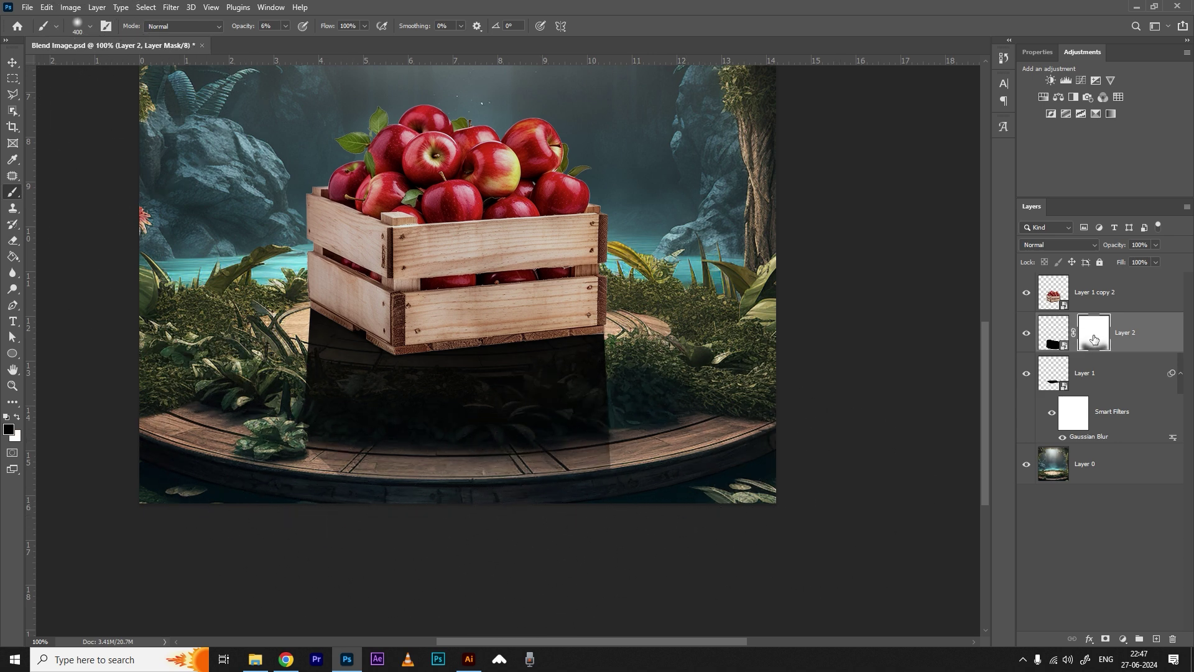
Start a Field Blur on Layer 2's shadow content and place blur pins at the shadow's four corners
left_click(1051, 335)
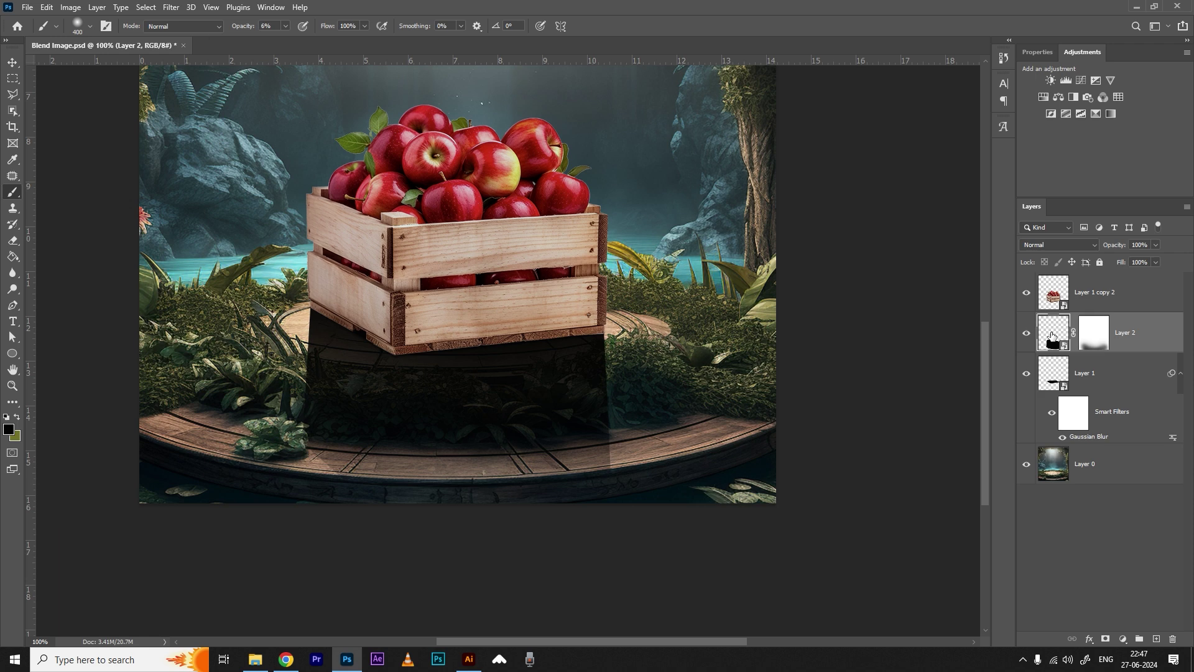
left_click(1094, 341)
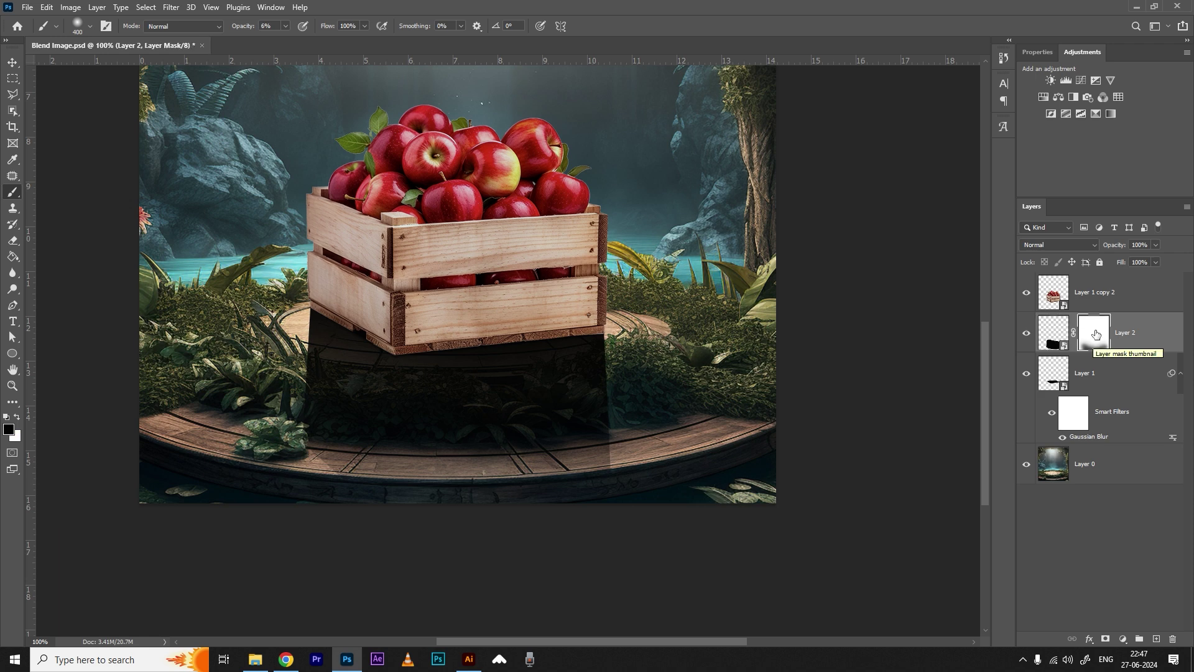
left_click(171, 6)
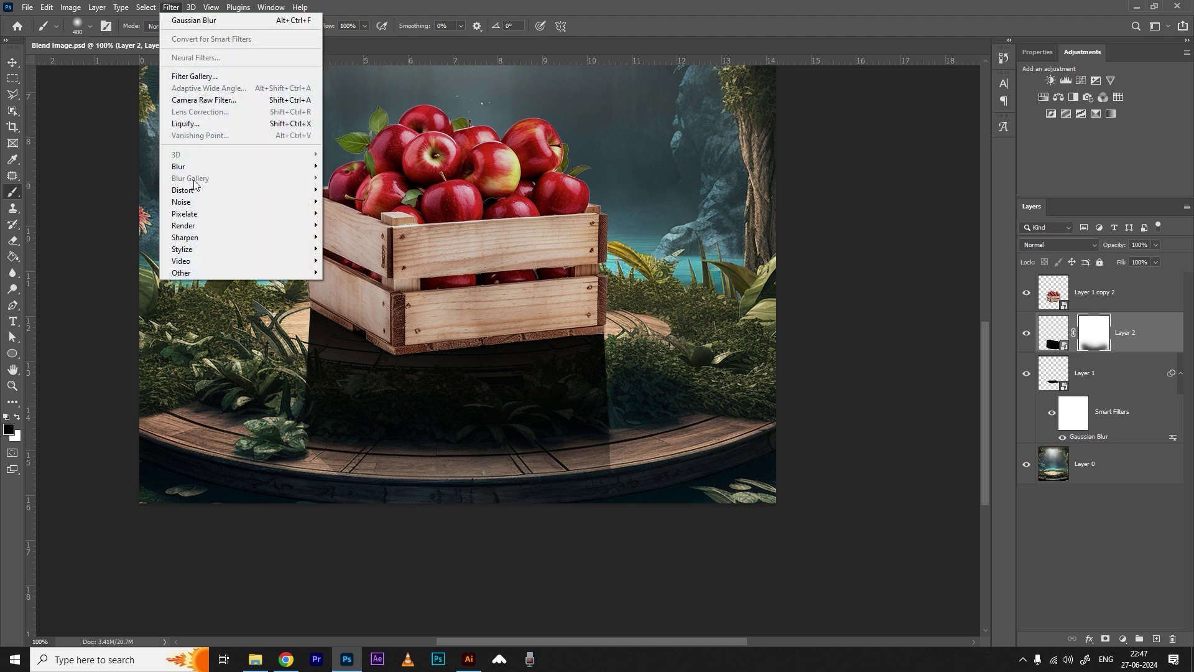
left_click(1047, 336)
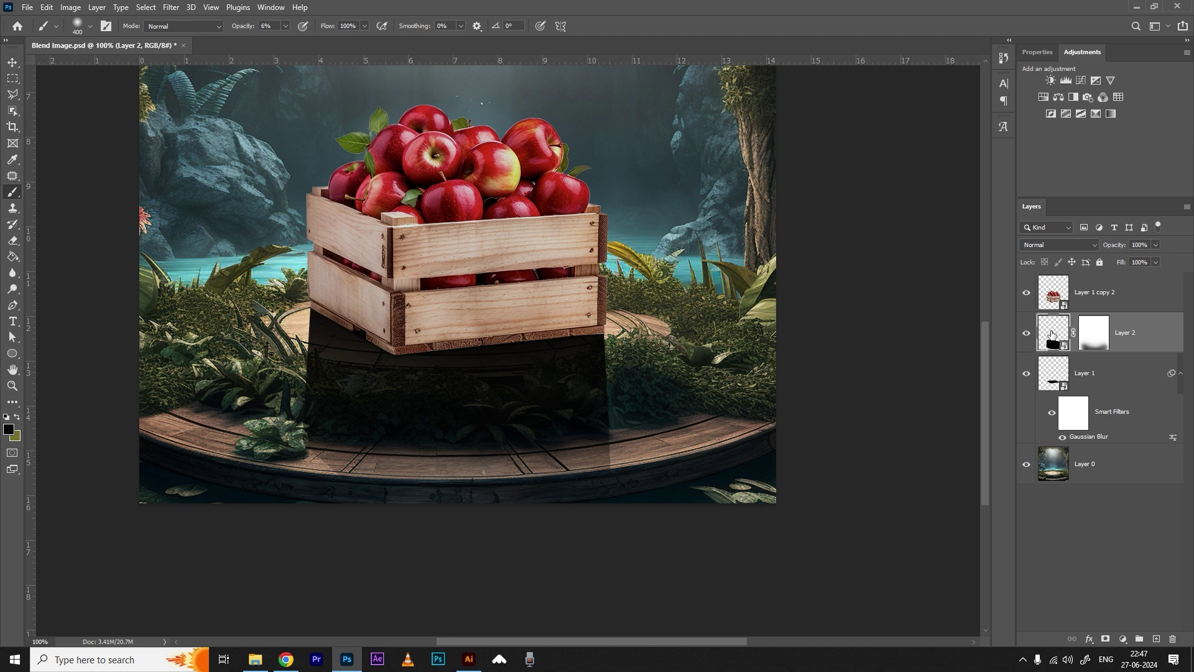
left_click(174, 8)
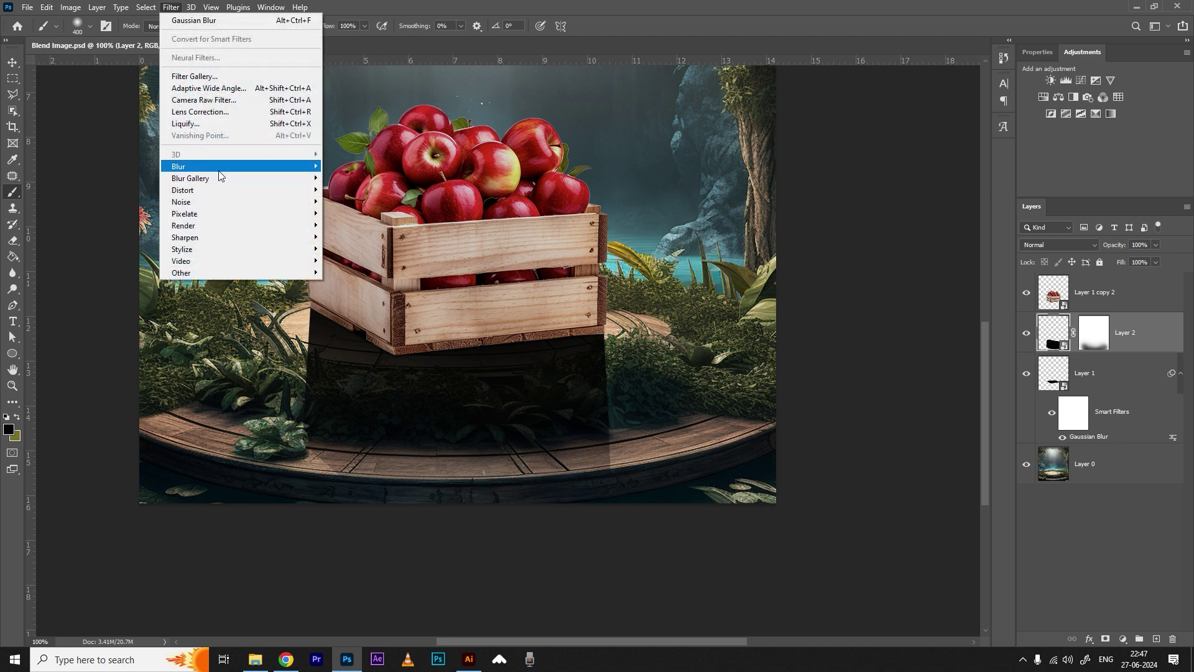
mouse_move(270, 178)
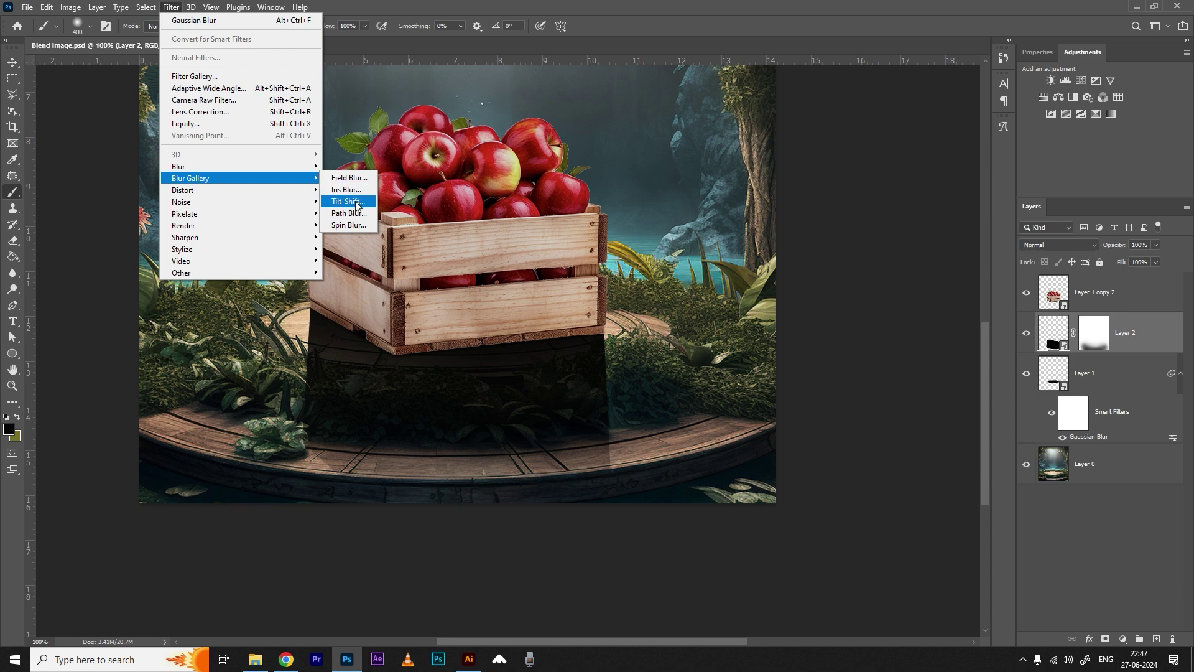
left_click(348, 178)
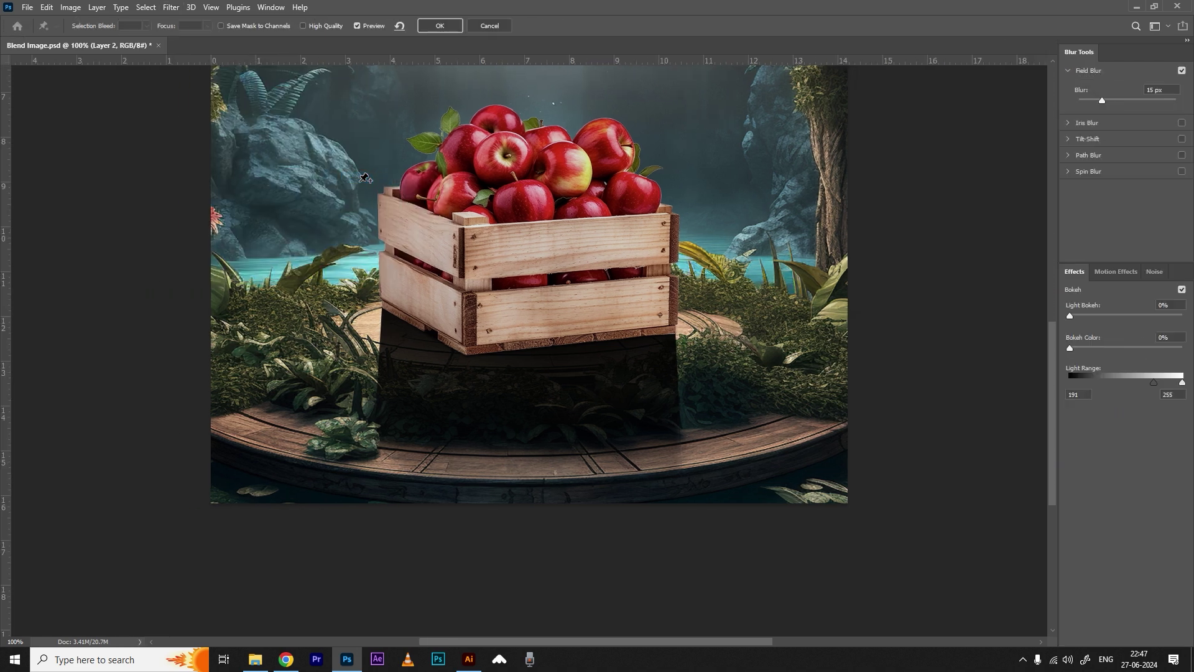
left_click_drag(529, 140, 384, 313)
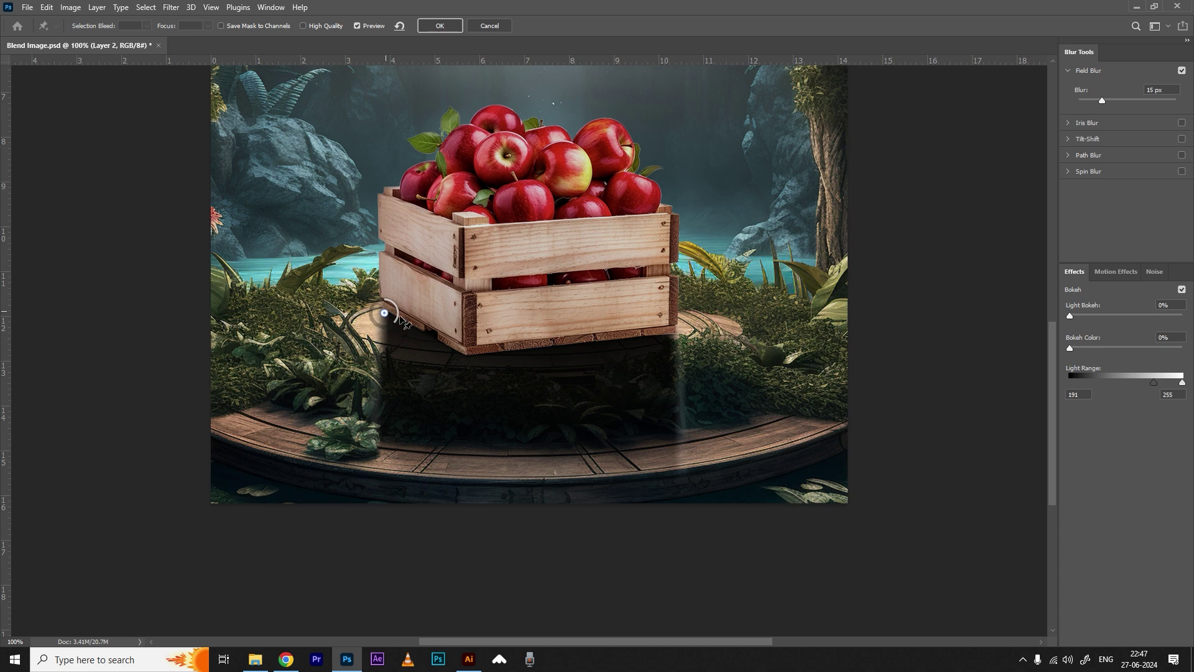
left_click(673, 334)
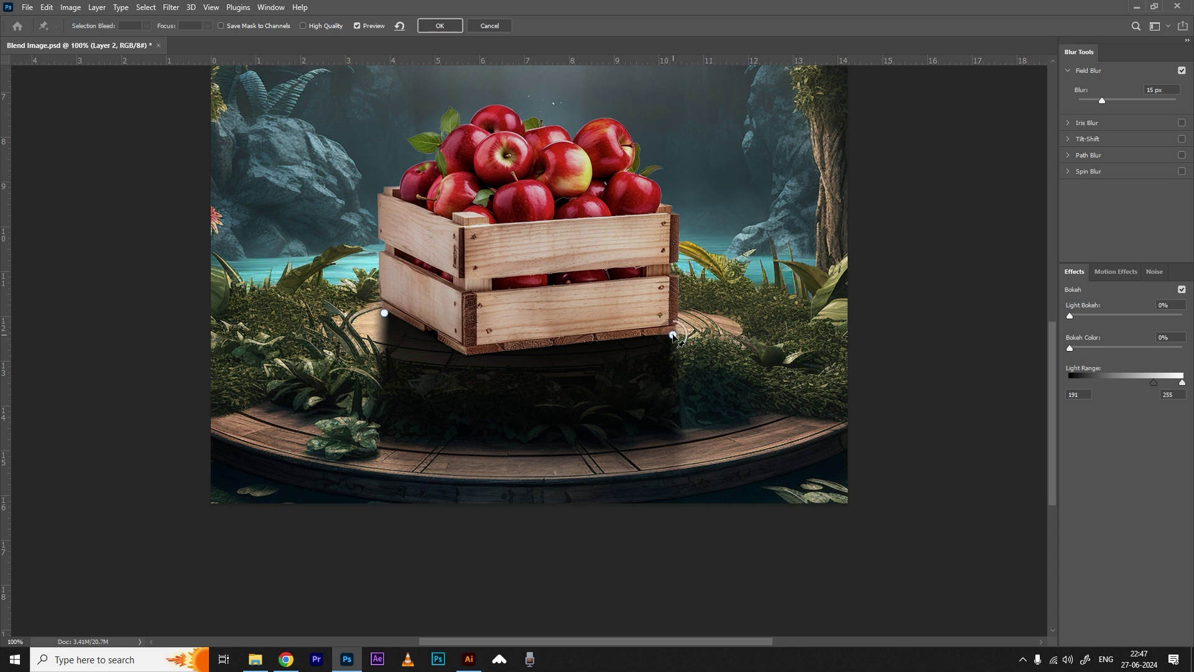
left_click(371, 457)
left_click(687, 463)
Set the blur to 5 px at the two upper pins beside the crate's base
left_click(673, 335)
left_click_drag(684, 347, 687, 336)
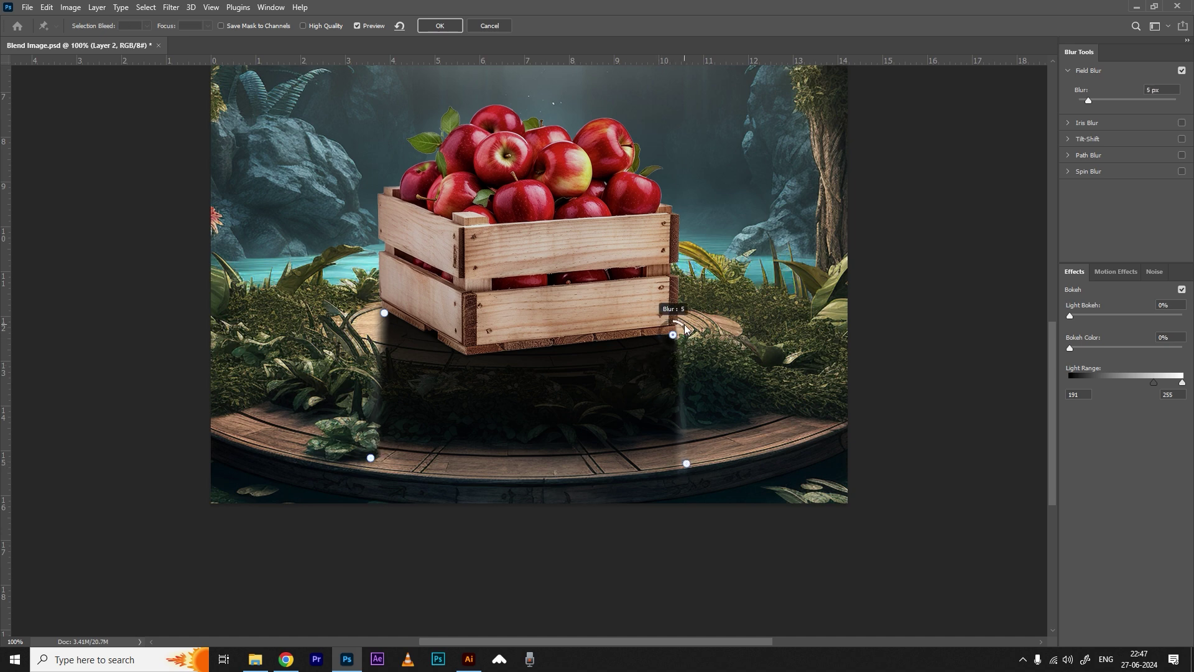
left_click(385, 314)
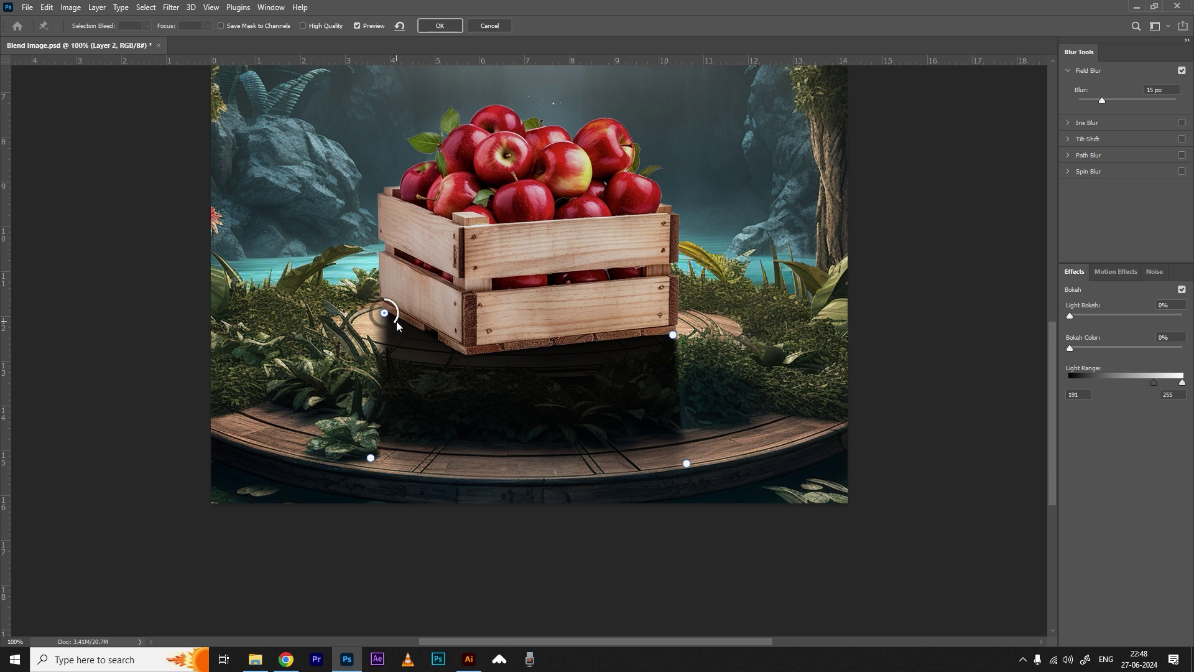
left_click_drag(395, 324, 398, 312)
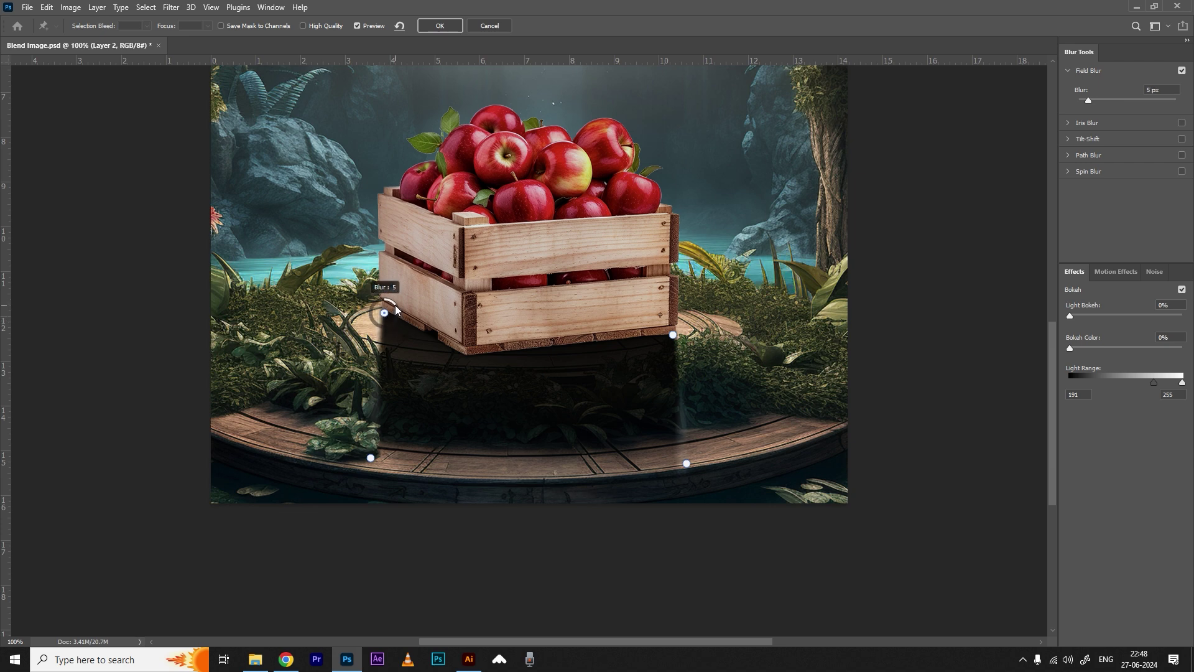
Set the blur to 27 px at the lower-left pin and 39 px at the lower-right pin
left_click(370, 458)
left_click_drag(378, 471, 365, 472)
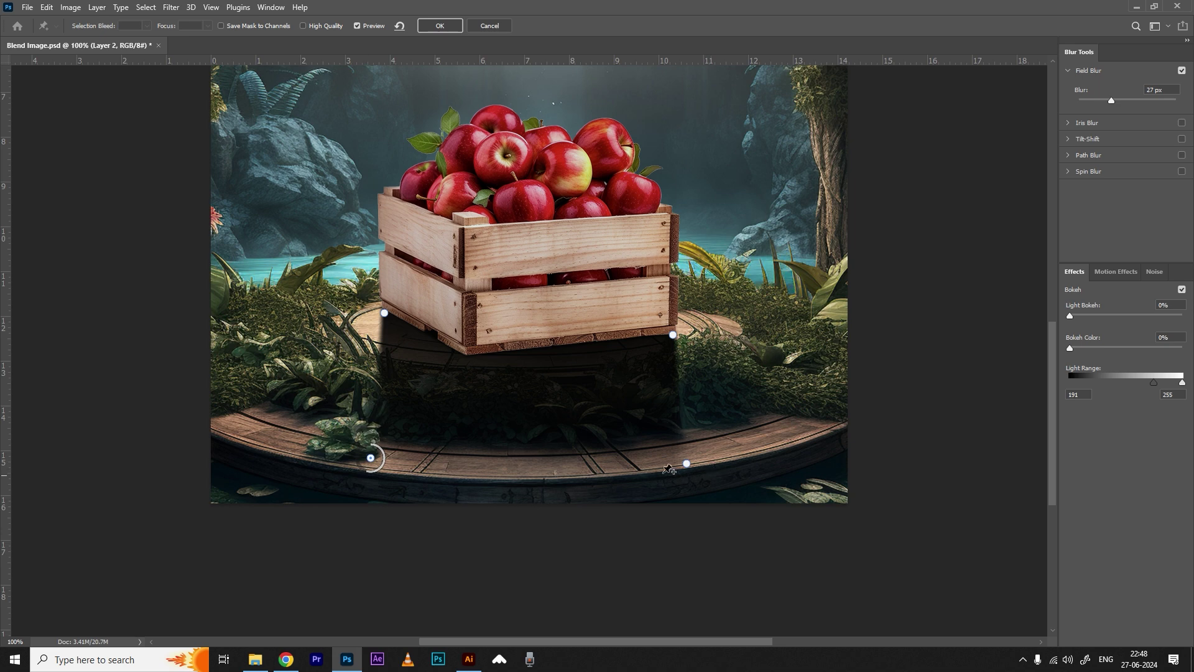
left_click(686, 464)
left_click_drag(700, 473, 672, 483)
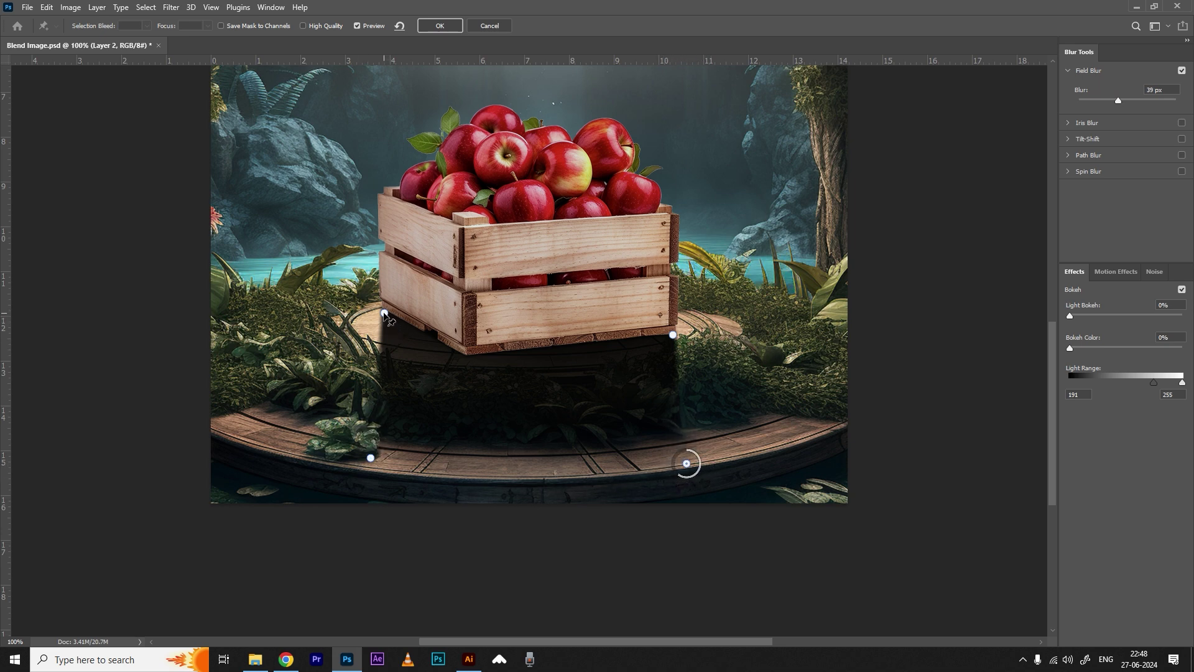
Fine-tune the upper pins' blur near the crate's base and apply the Field Blur
left_click(384, 312)
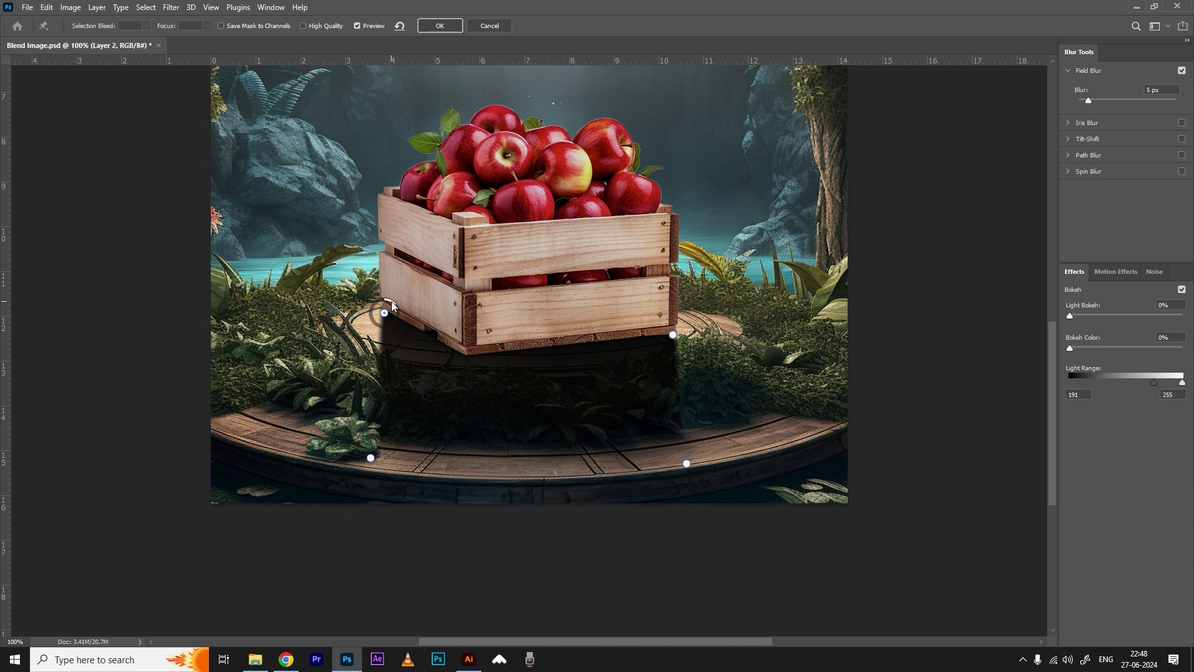
left_click_drag(392, 305, 389, 303)
left_click_drag(672, 335, 673, 332)
left_click_drag(388, 299, 391, 297)
left_click(447, 26)
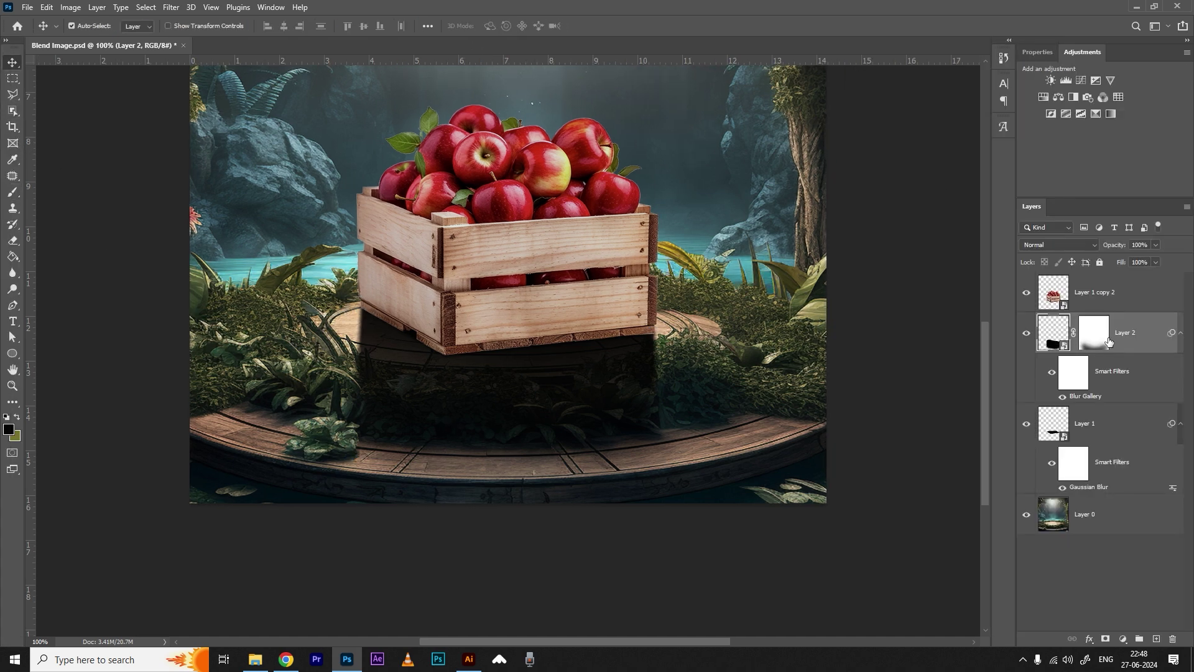
Lighten the shadow across the platform by painting on Layer 2's mask with a 200 px black brush at 6% opacity
left_click(1109, 341)
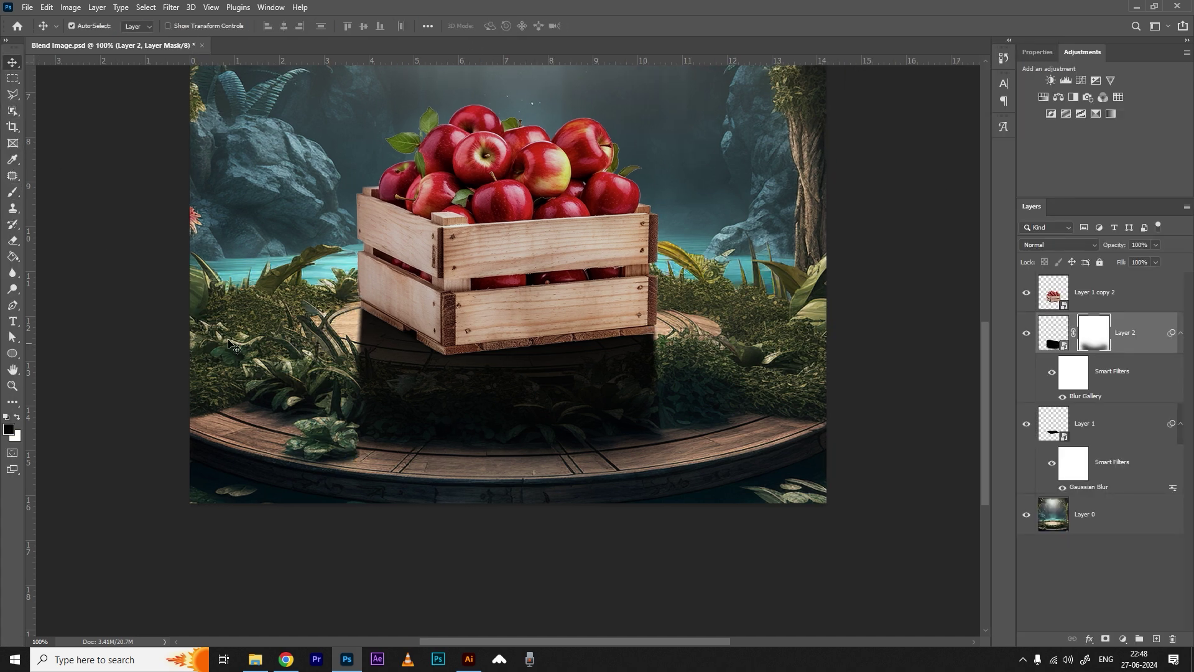
left_click(13, 192)
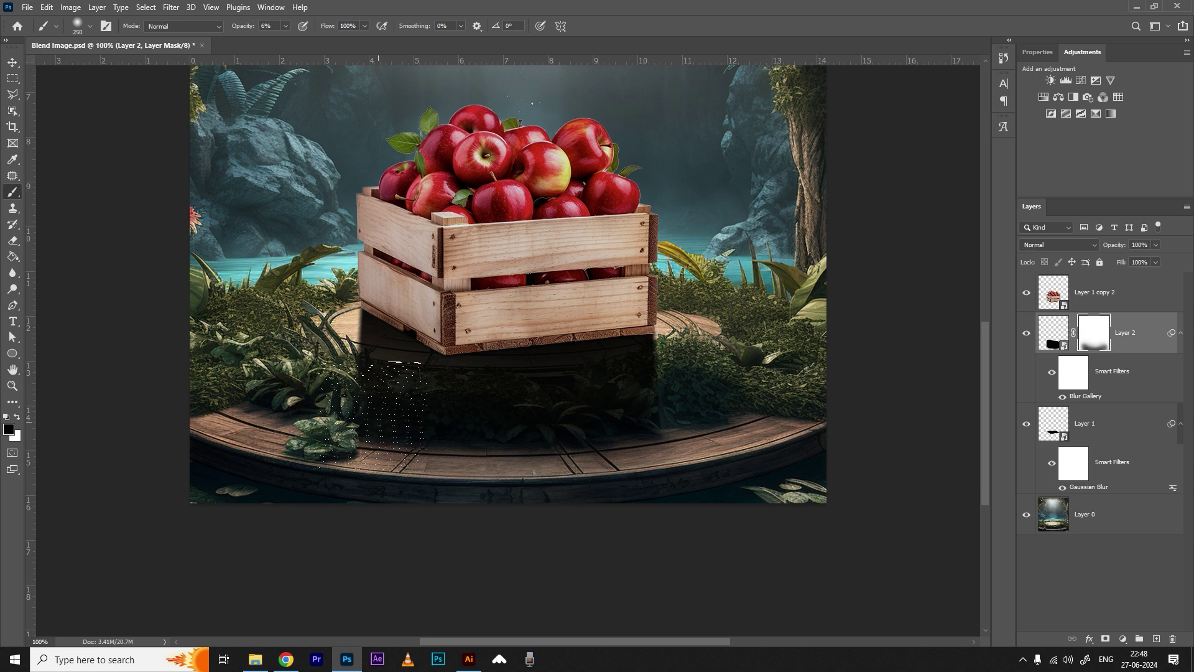
key("bracketleft")
mouse_move(348, 371)
left_mouse_down()
mouse_move(412, 427)
mouse_move(352, 346)
mouse_move(316, 342)
mouse_move(441, 356)
mouse_move(665, 350)
mouse_move(594, 423)
mouse_move(447, 450)
mouse_move(591, 498)
left_mouse_up()
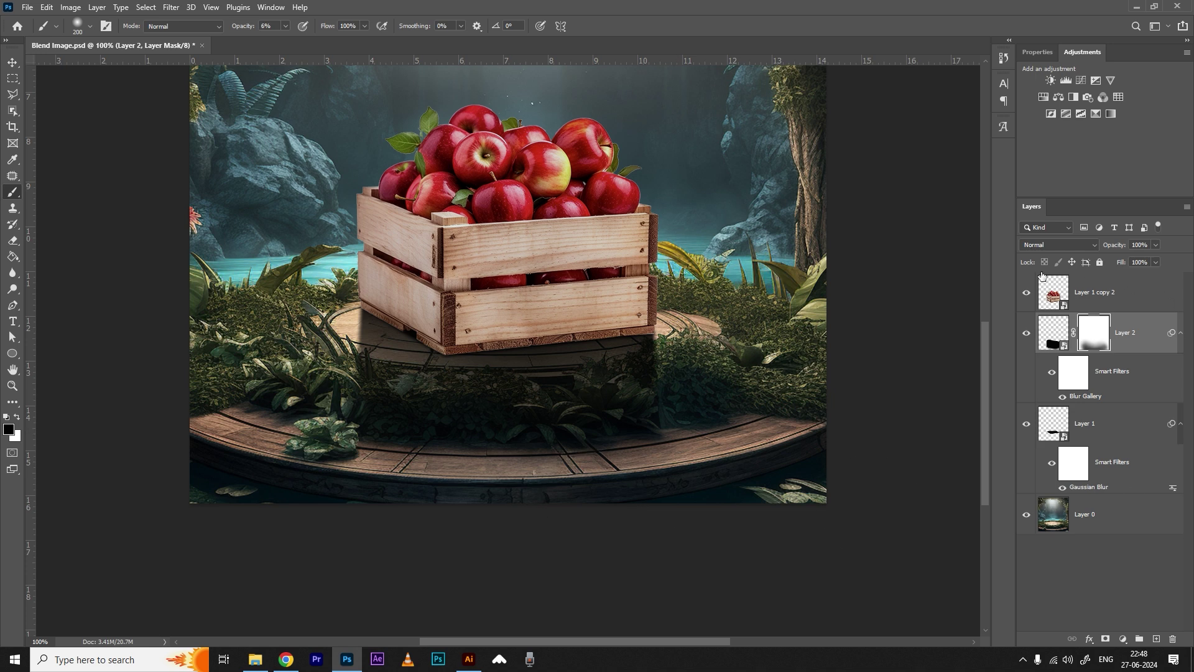
Set the Layer 2 shadow's blend mode to Multiply and its layer opacity to 74%
left_click(1051, 335)
left_click(1050, 246)
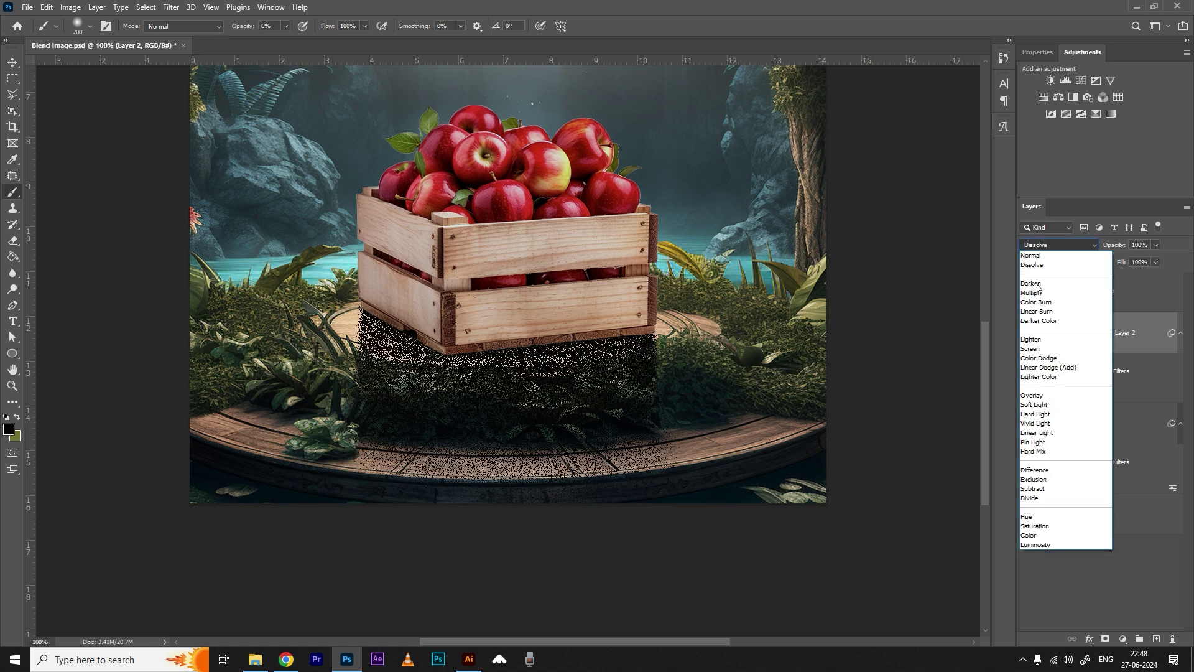
left_click(1051, 271)
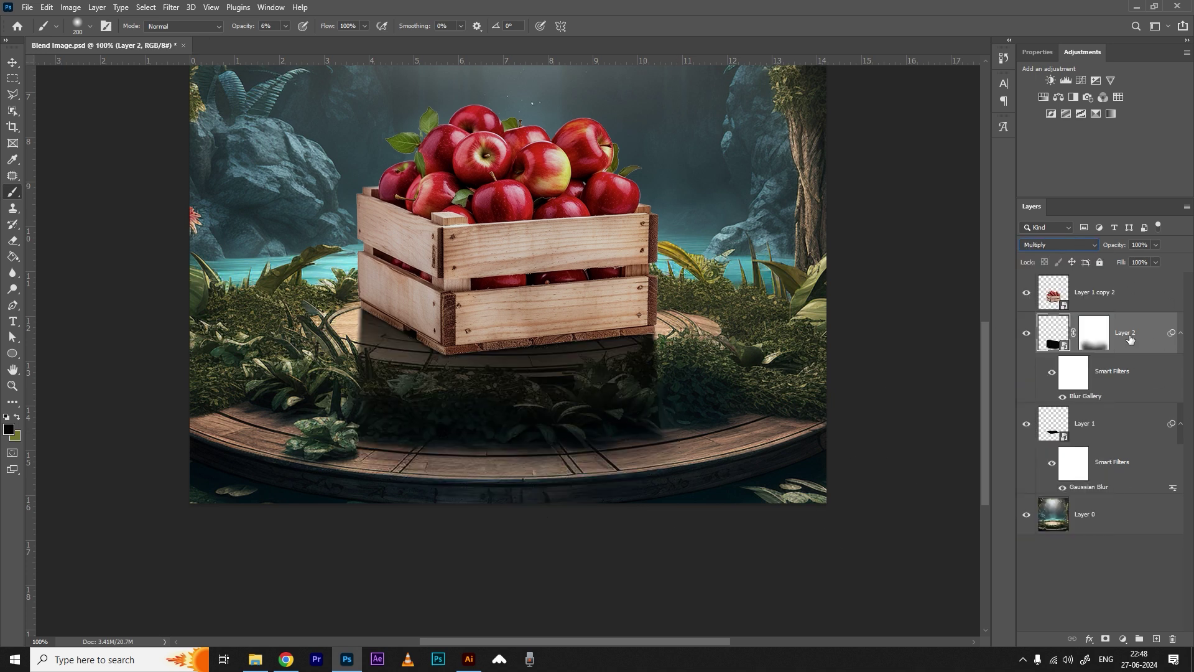
left_click(1097, 340)
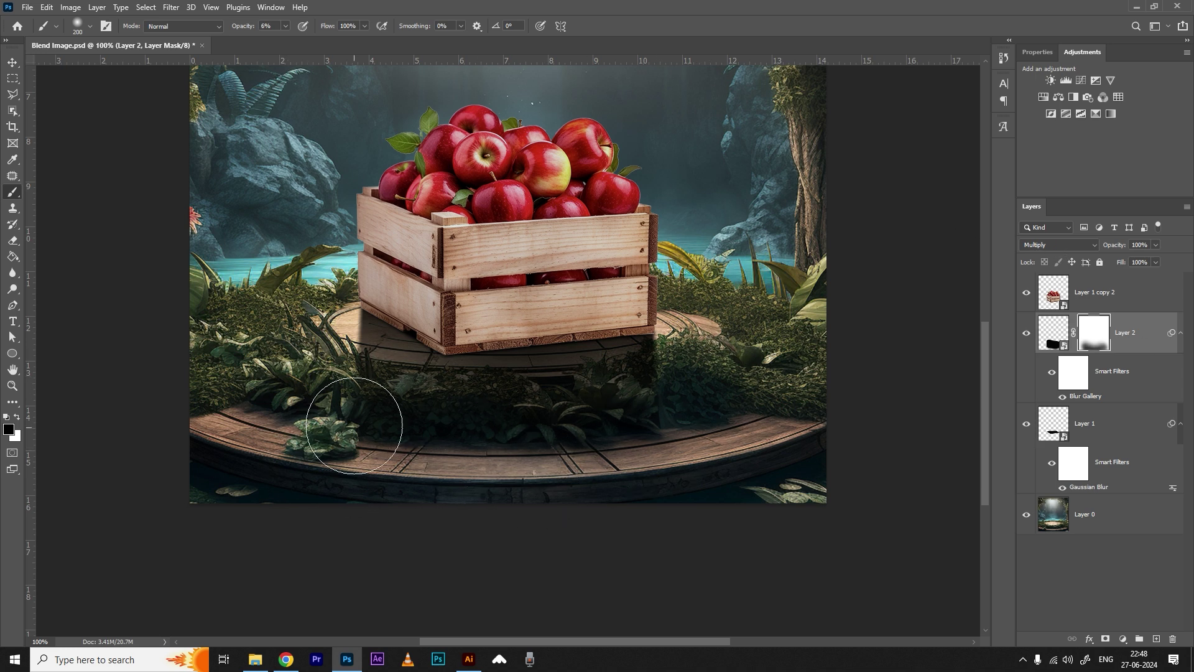
left_click(1156, 245)
left_click_drag(1140, 258, 1140, 257)
Duplicate the Layer 2 shadow together with its mask and blur filter
left_click(1142, 340)
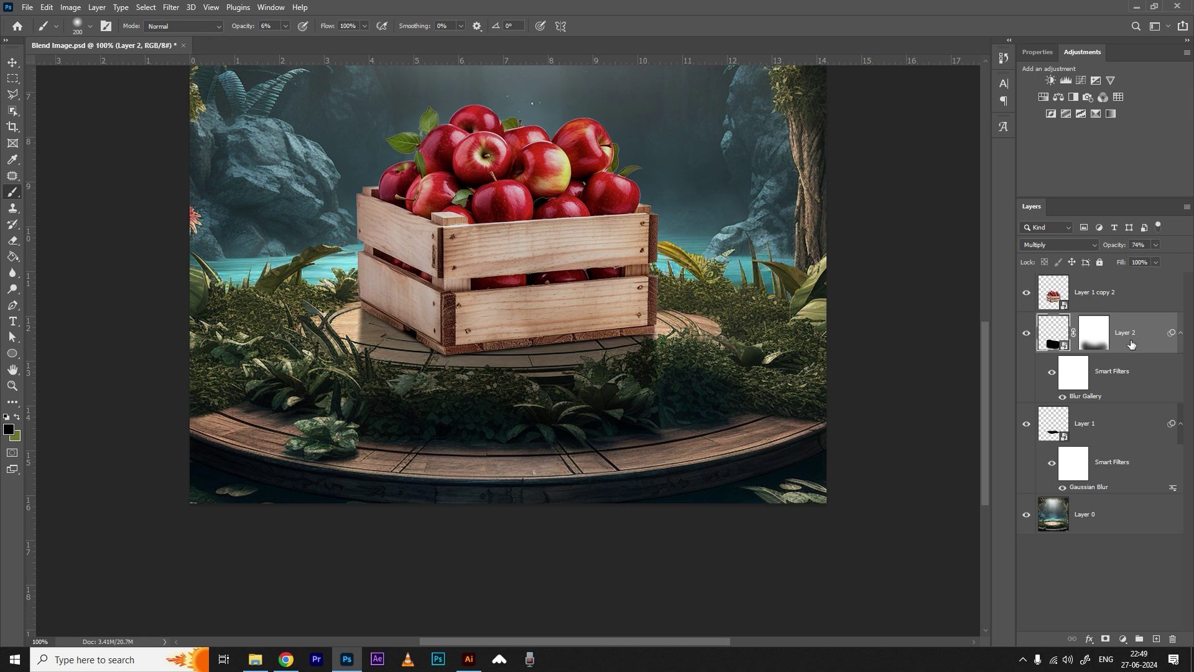
left_click_drag(1131, 340, 1156, 639)
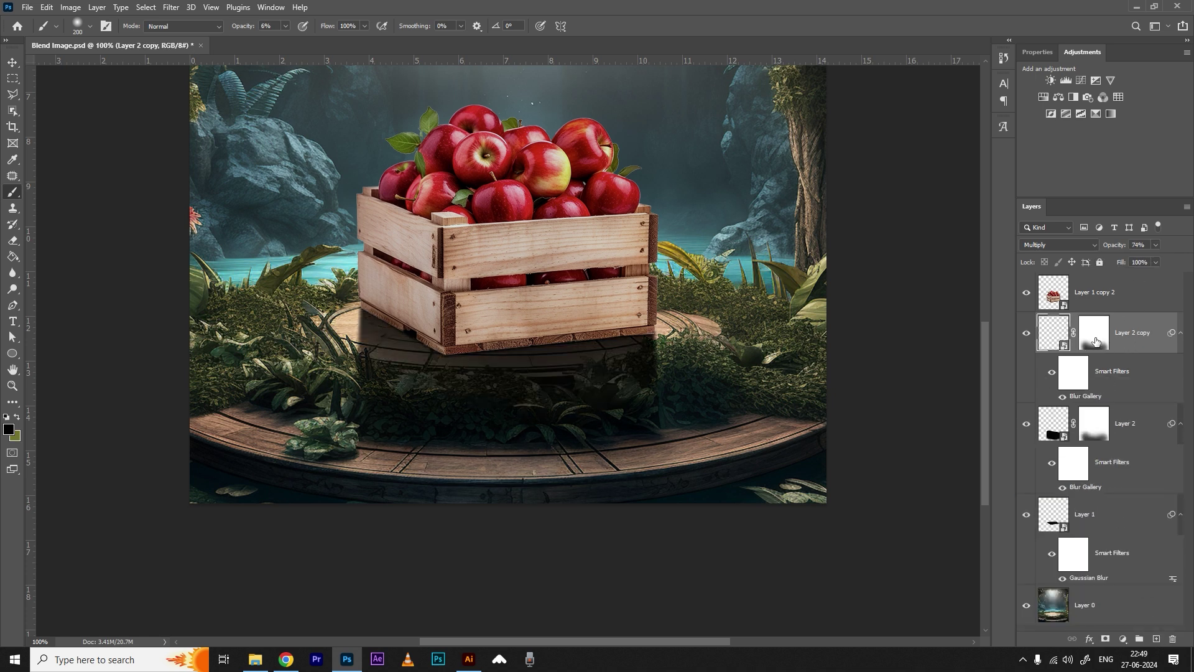
Darken the shadow beneath the crate by painting white on Layer 2 copy's mask at 17% brush opacity, and reduce the brush to 90 px
left_click(1094, 336)
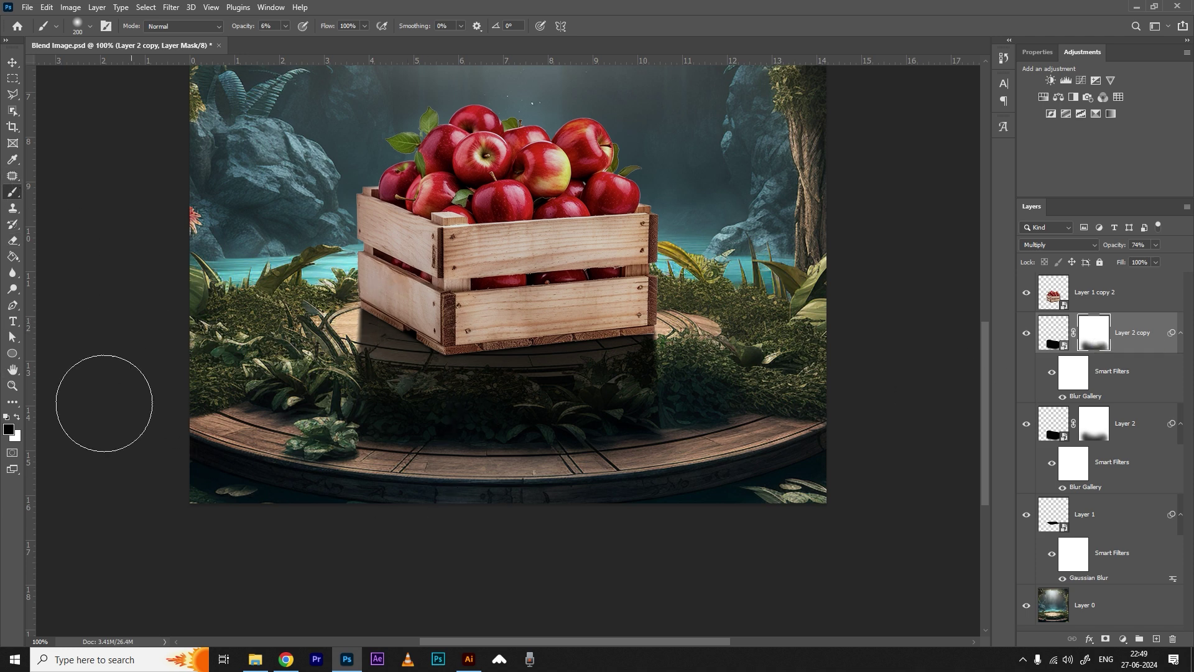
left_click(18, 416)
left_click(286, 27)
left_click_drag(289, 43, 292, 43)
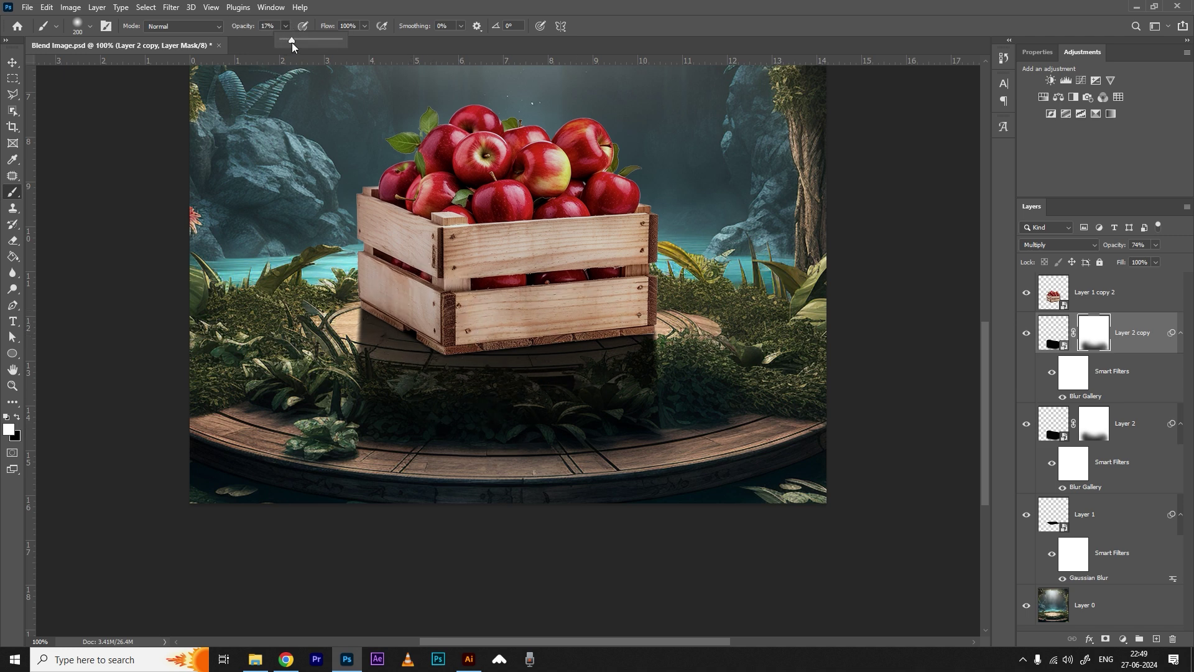
mouse_move(440, 334)
left_mouse_down()
mouse_move(561, 335)
mouse_move(523, 339)
left_mouse_up()
key("bracketleft")
key("bracketleft")
key("bracketleft")
key("bracketleft")
key("bracketleft")
Raise the brush opacity to 30% and set the Layer 2 copy shadow's layer opacity to 84%
left_click(285, 26)
left_click_drag(292, 39, 293, 39)
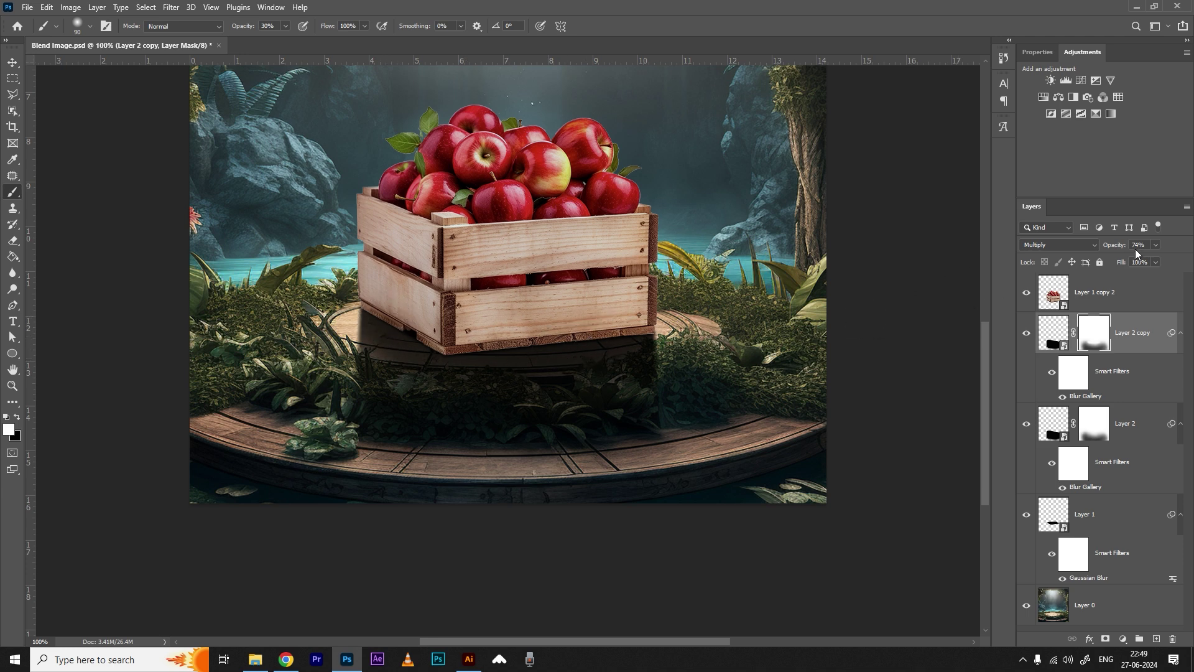
left_click(1155, 246)
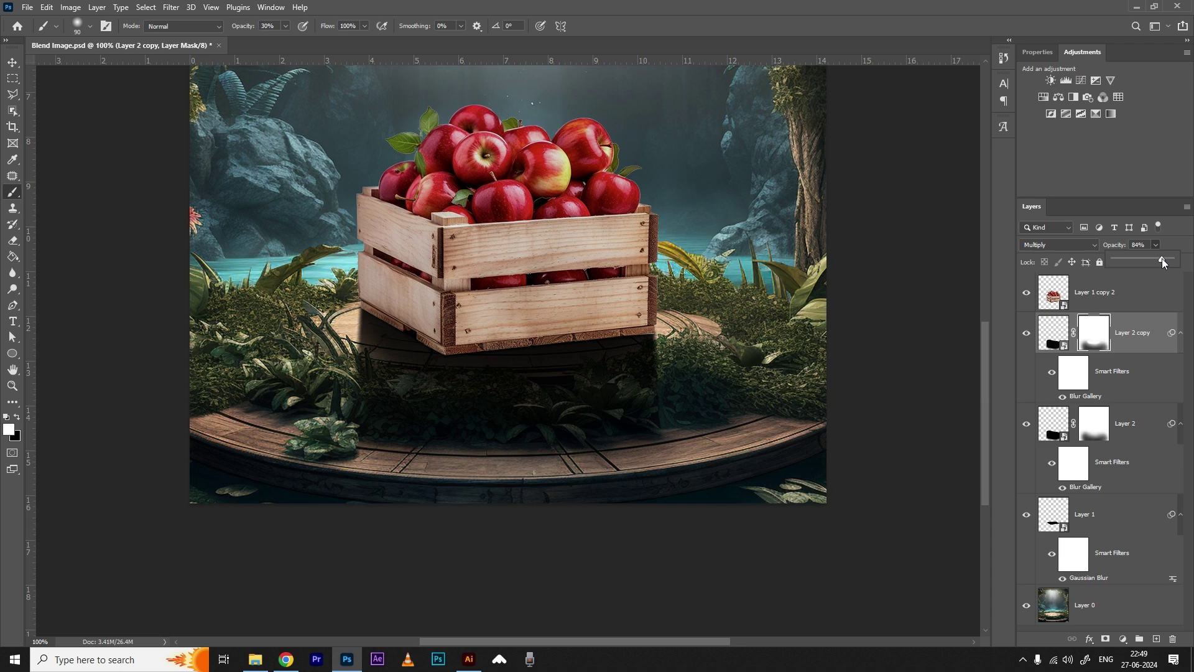
left_click(12, 63)
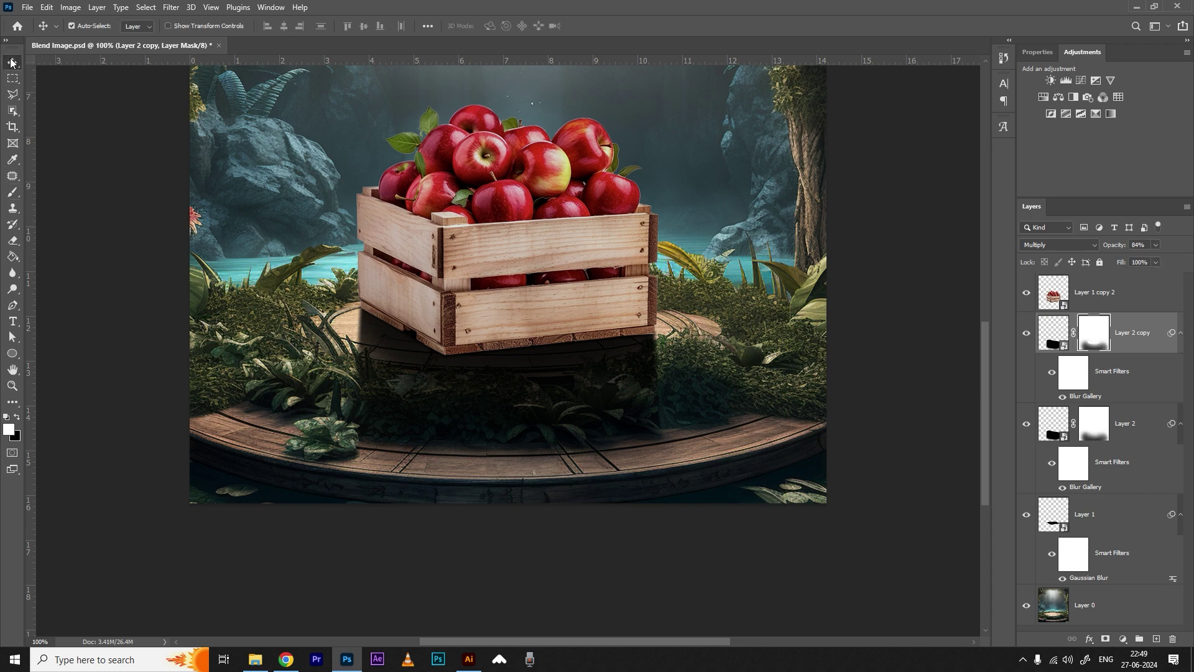
Open the contents of the Layer 2 shadow's smart object for editing
key("ctrl+minus")
key("ctrl+minus")
key("ctrl+plus")
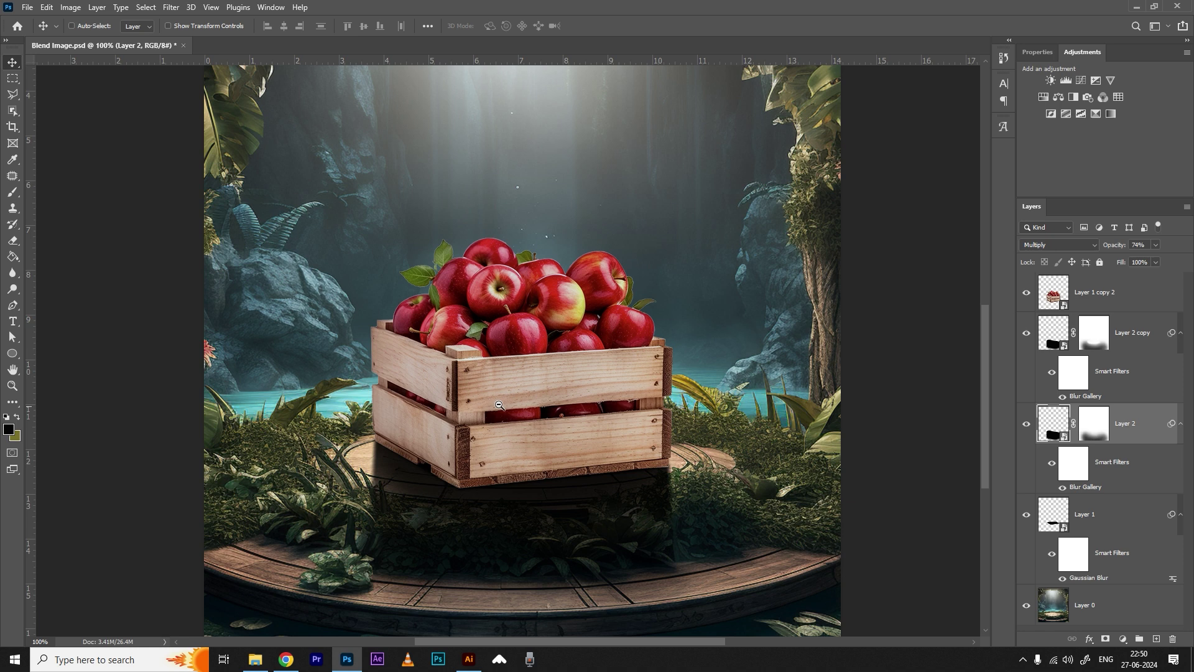
key("ctrl+minus")
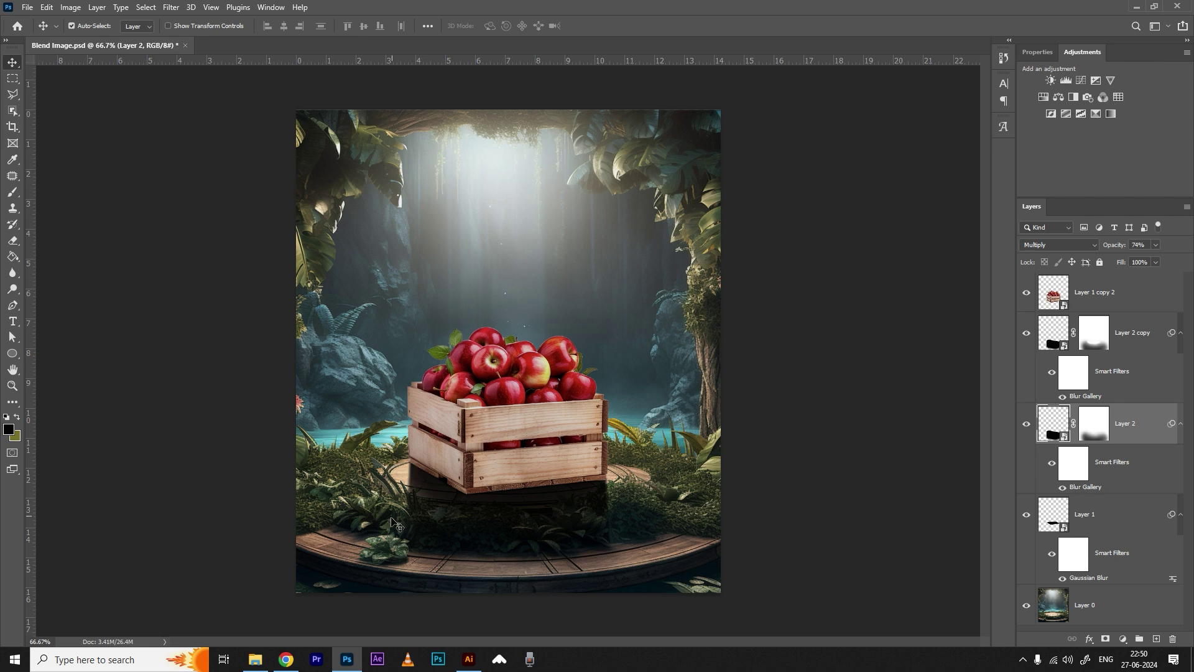
double_click(1065, 437)
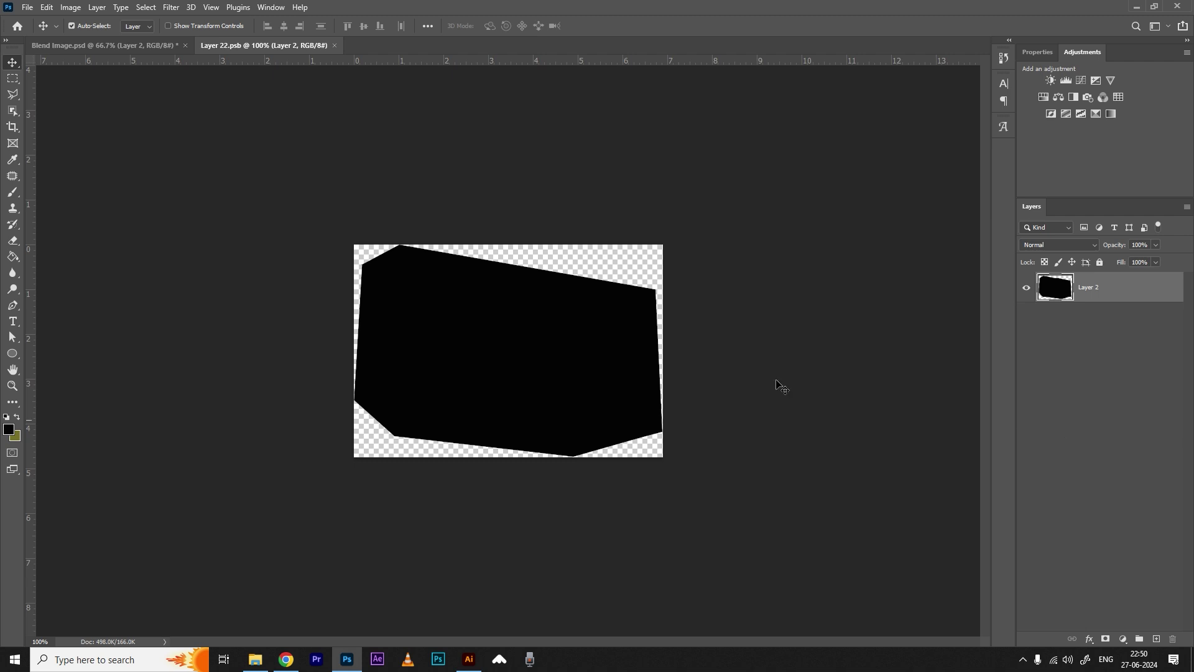
left_click(335, 46)
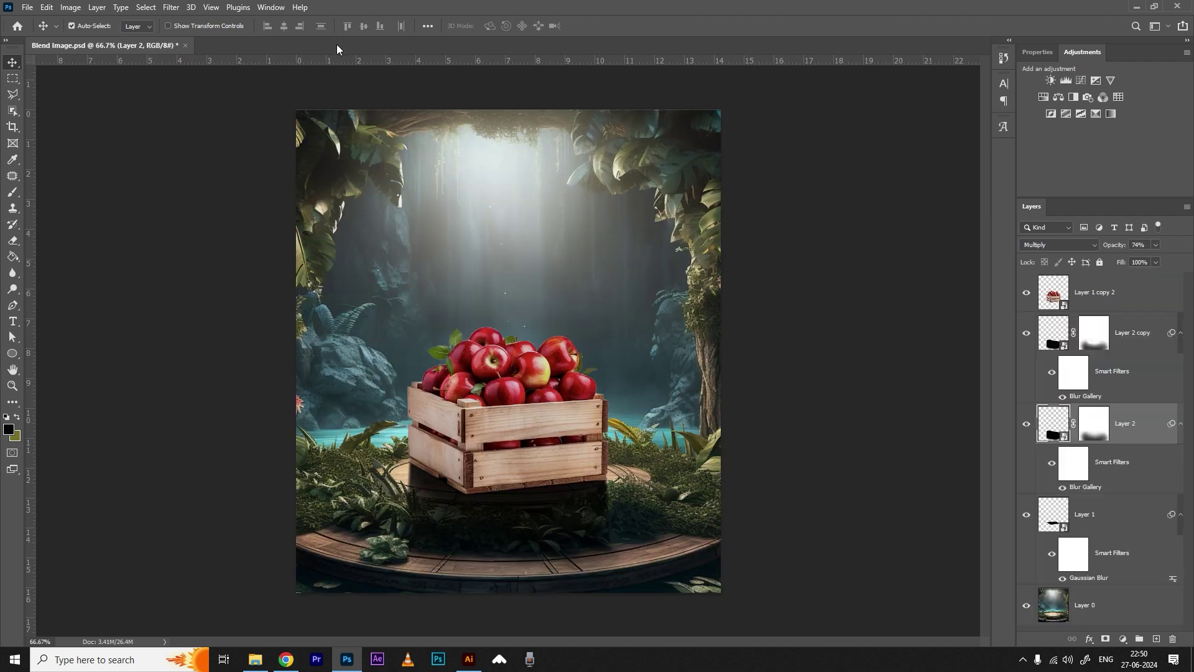
double_click(1065, 437)
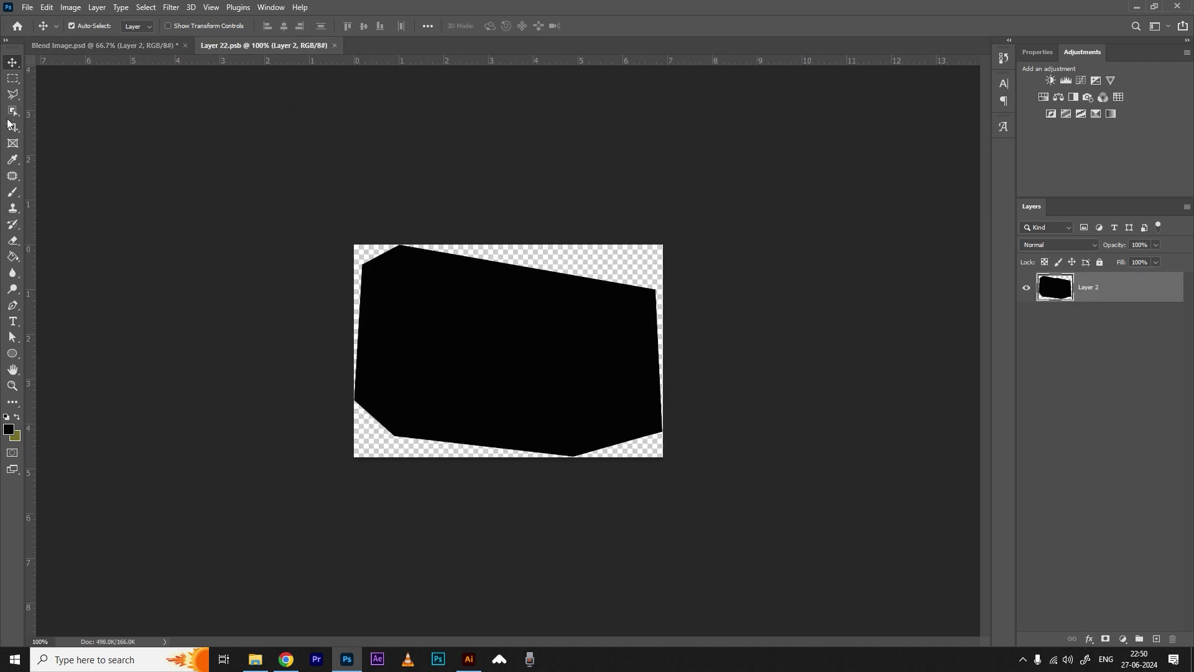
Widen the smart object's canvas on both sides of the black shape with the Crop tool
left_click(11, 127)
left_click_drag(355, 352, 336, 335)
mouse_move(684, 358)
left_mouse_down()
mouse_move(690, 340)
mouse_move(698, 356)
left_mouse_up()
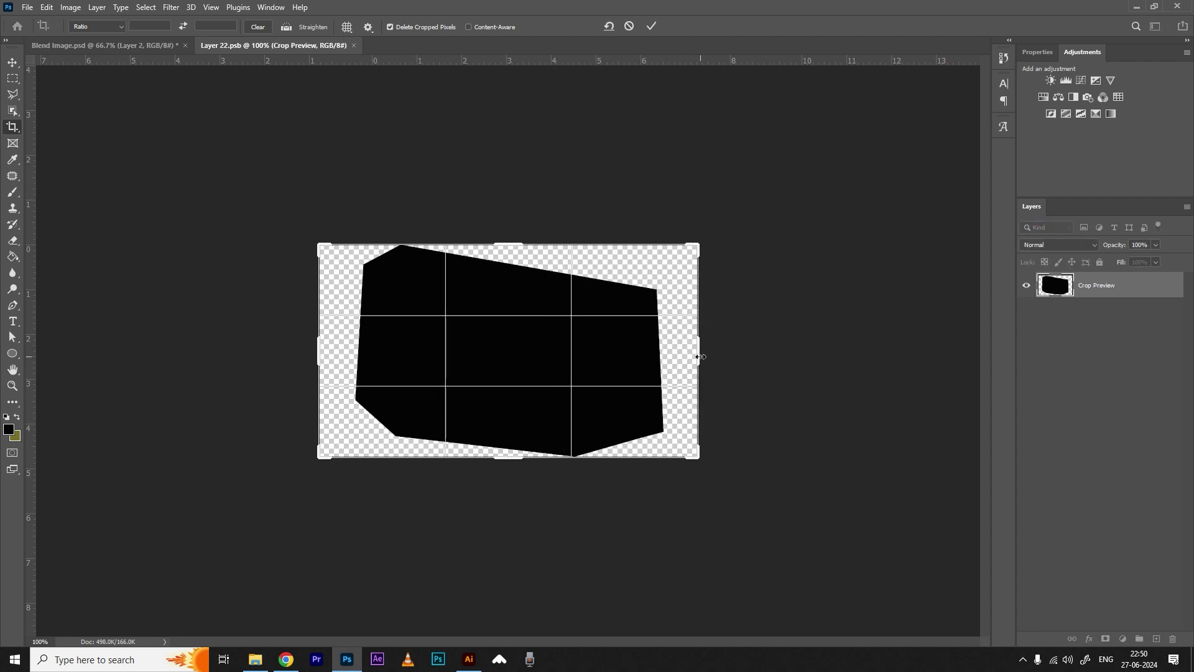
left_click(12, 63)
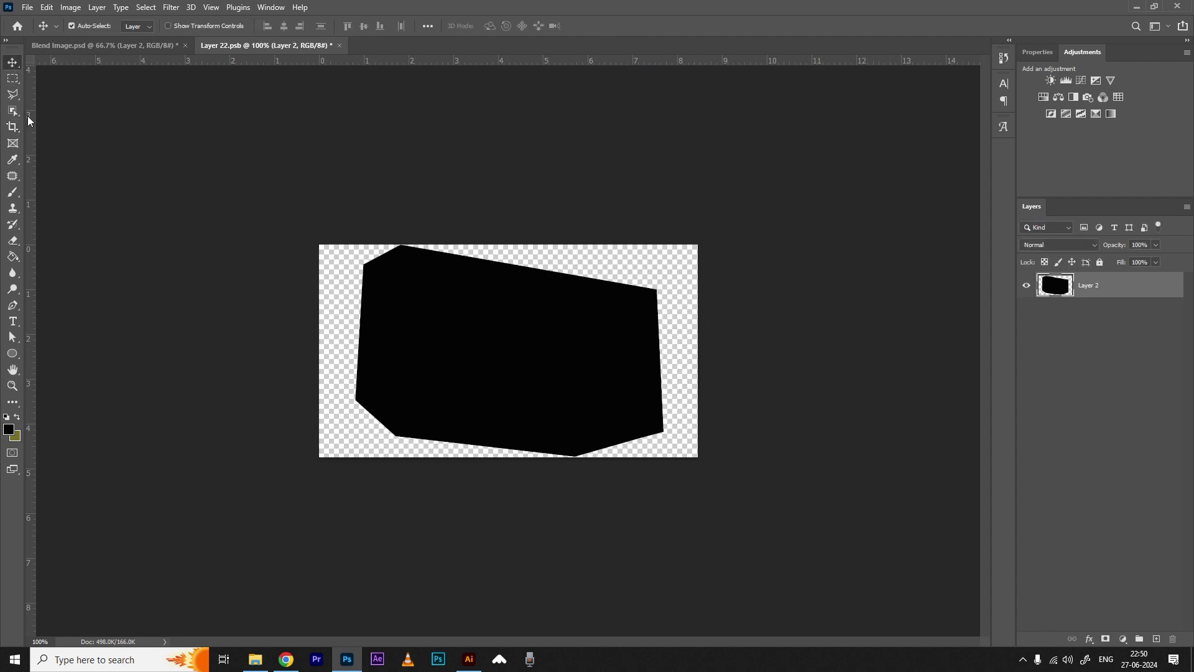
Outline a wedge flaring outward from the black shape's left edge with the Polygonal Lasso
left_click(16, 96)
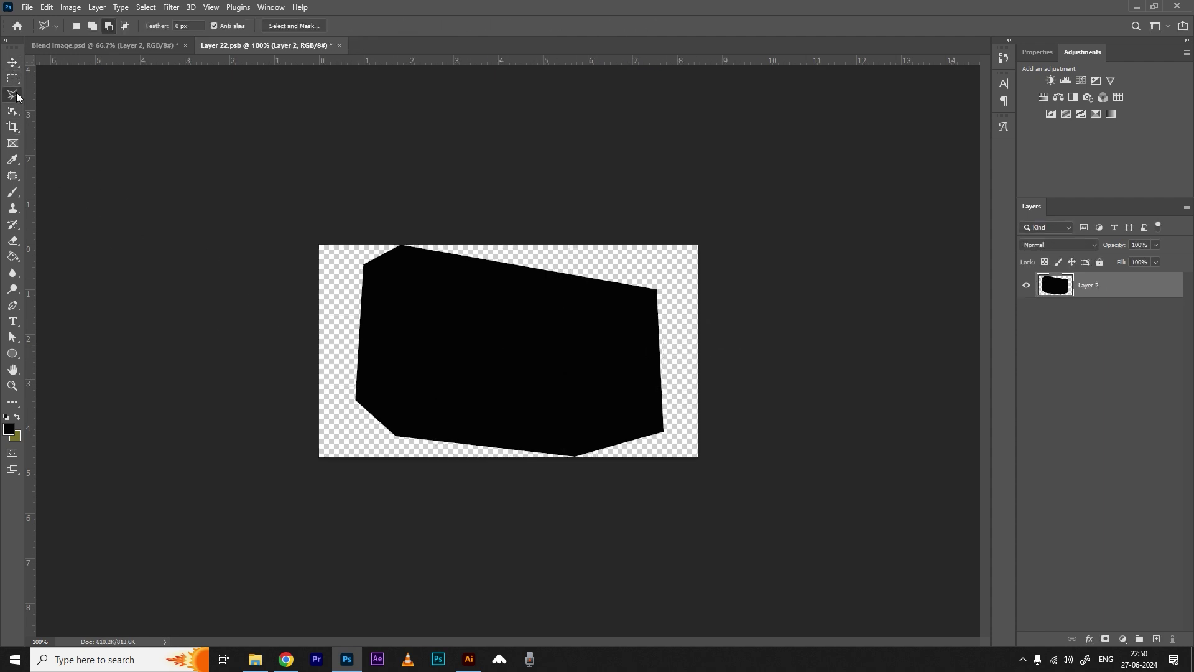
left_click(365, 265)
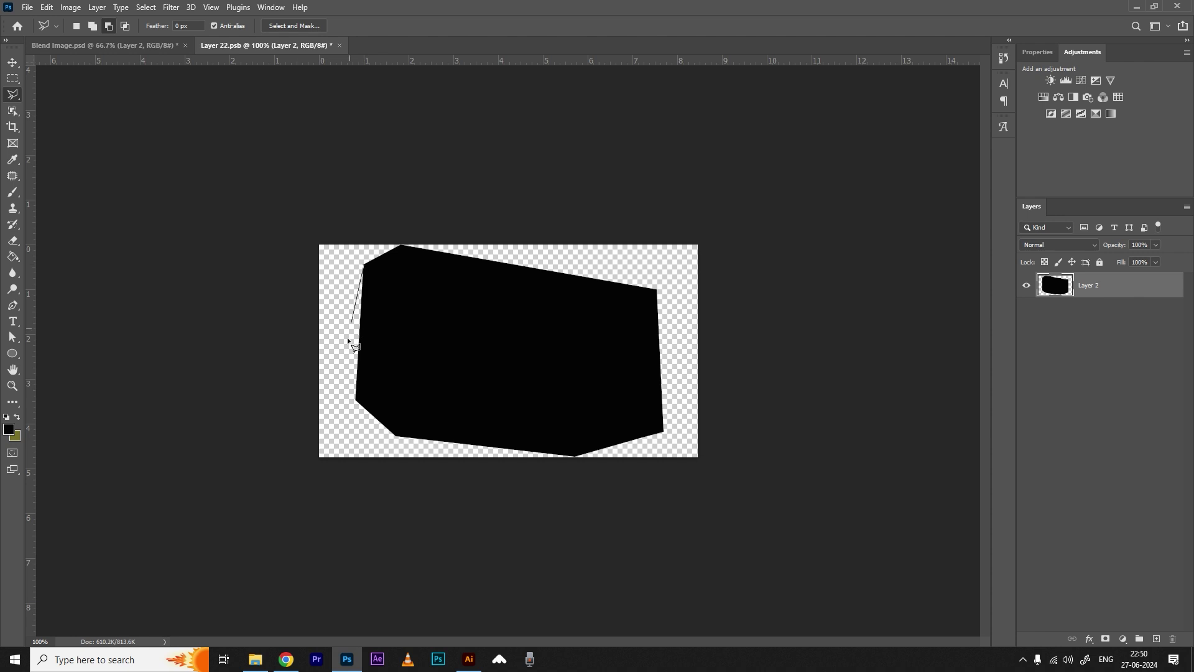
left_click(340, 396)
left_click(356, 399)
left_click(410, 287)
left_click(367, 269)
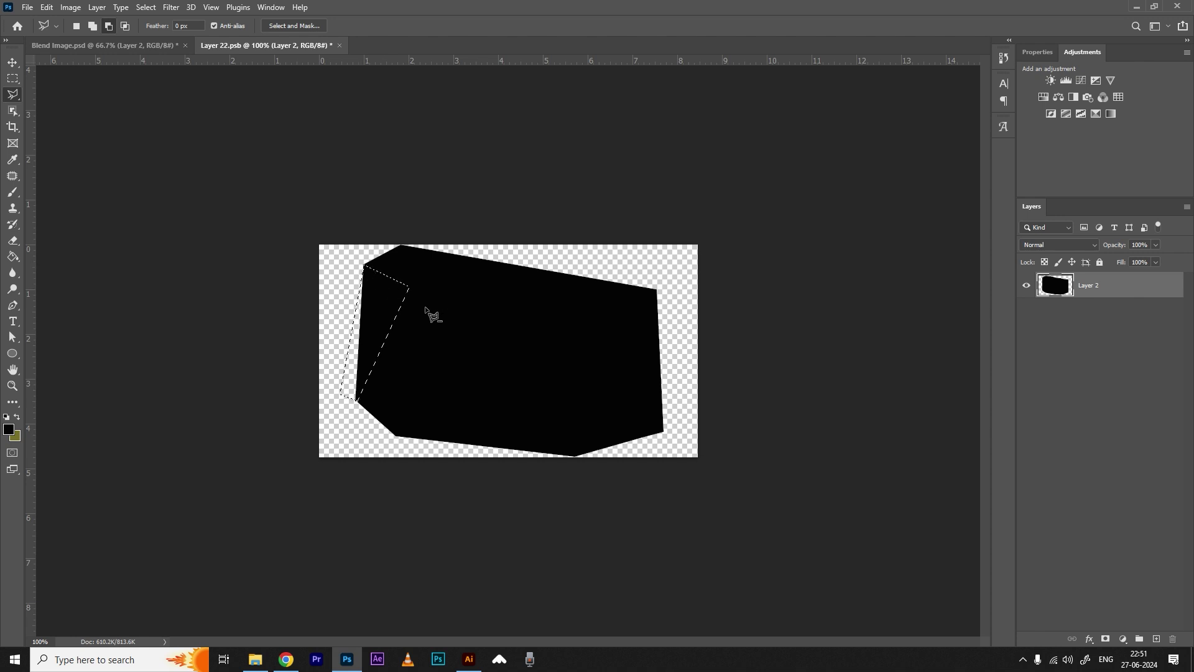
left_click(655, 290)
left_click(679, 425)
left_click(656, 433)
left_click(643, 308)
left_click(656, 290)
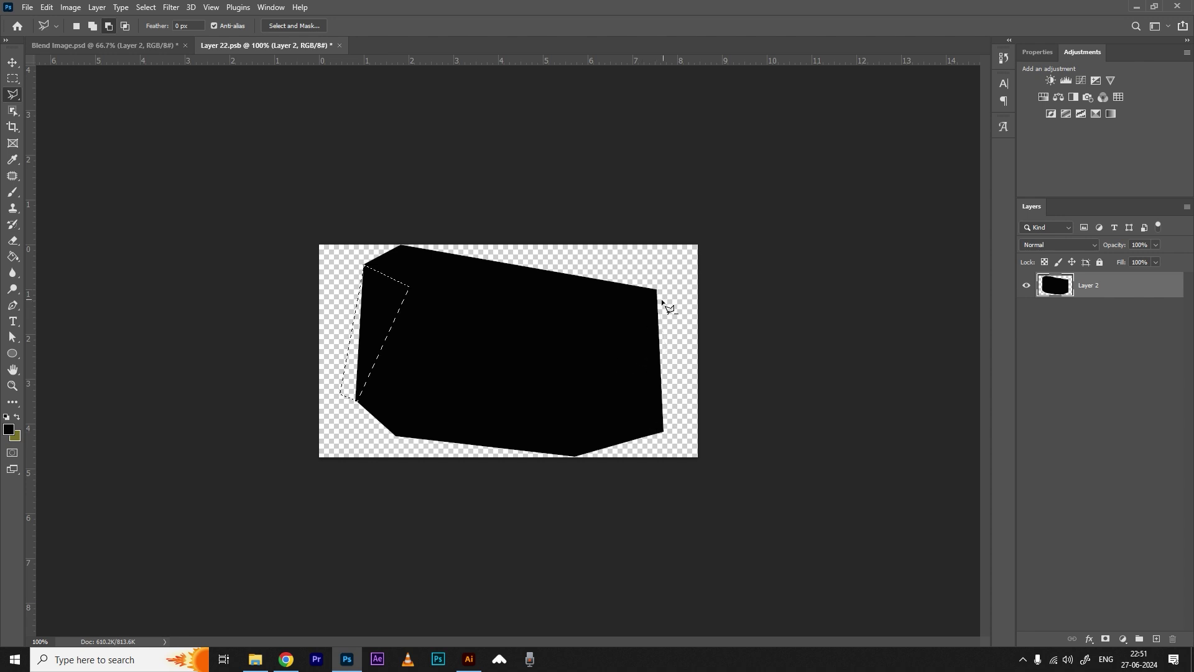
Add a matching outward wedge along the black shape's right edge to the existing lasso selection
left_click(92, 27)
left_click(658, 290)
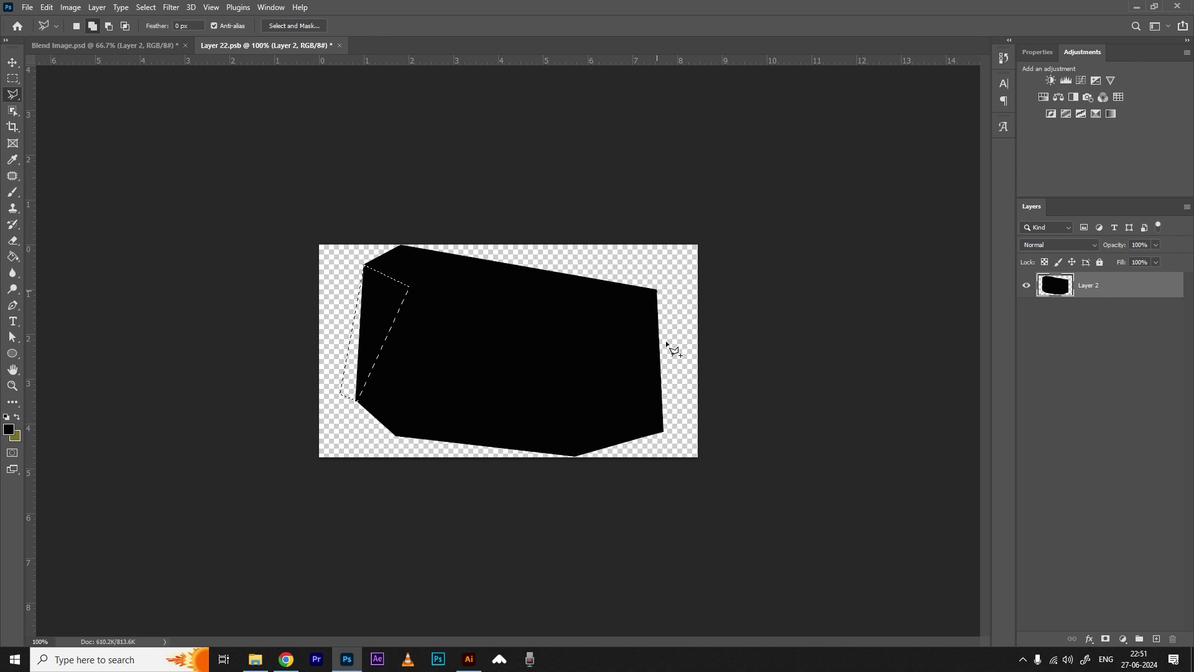
left_click(683, 427)
left_click(663, 432)
left_click(629, 364)
left_click(657, 291)
Fill both selected wedges with black, deselect, and save and close the smart object
left_click(13, 256)
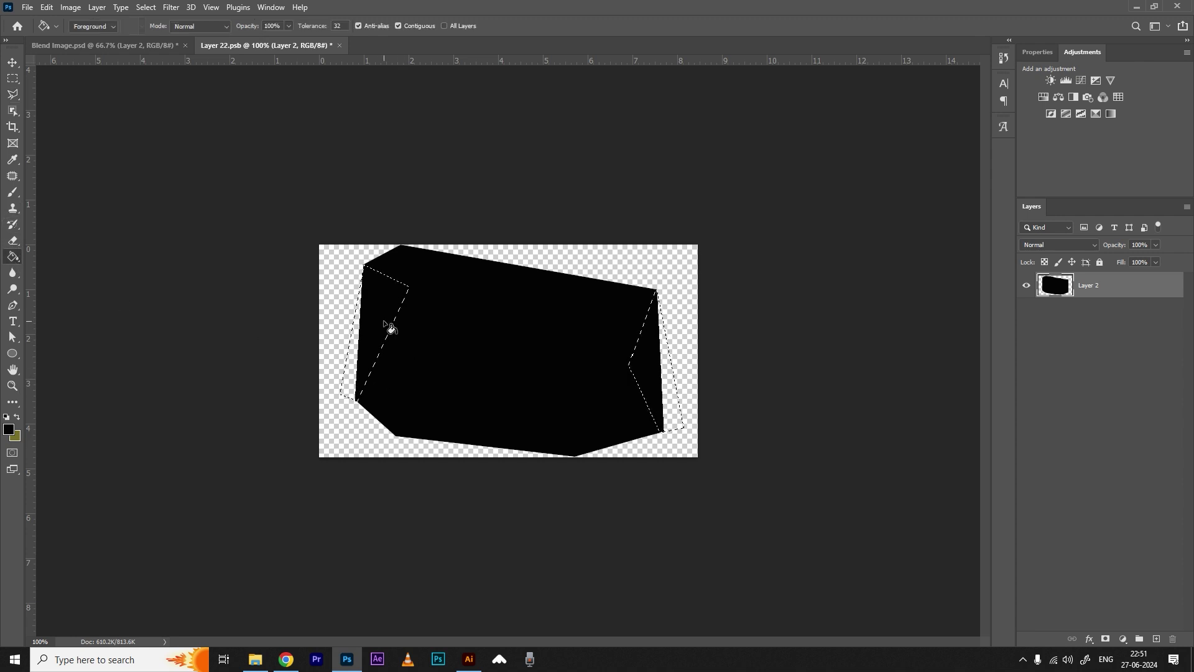
left_click(354, 383)
left_click(670, 375)
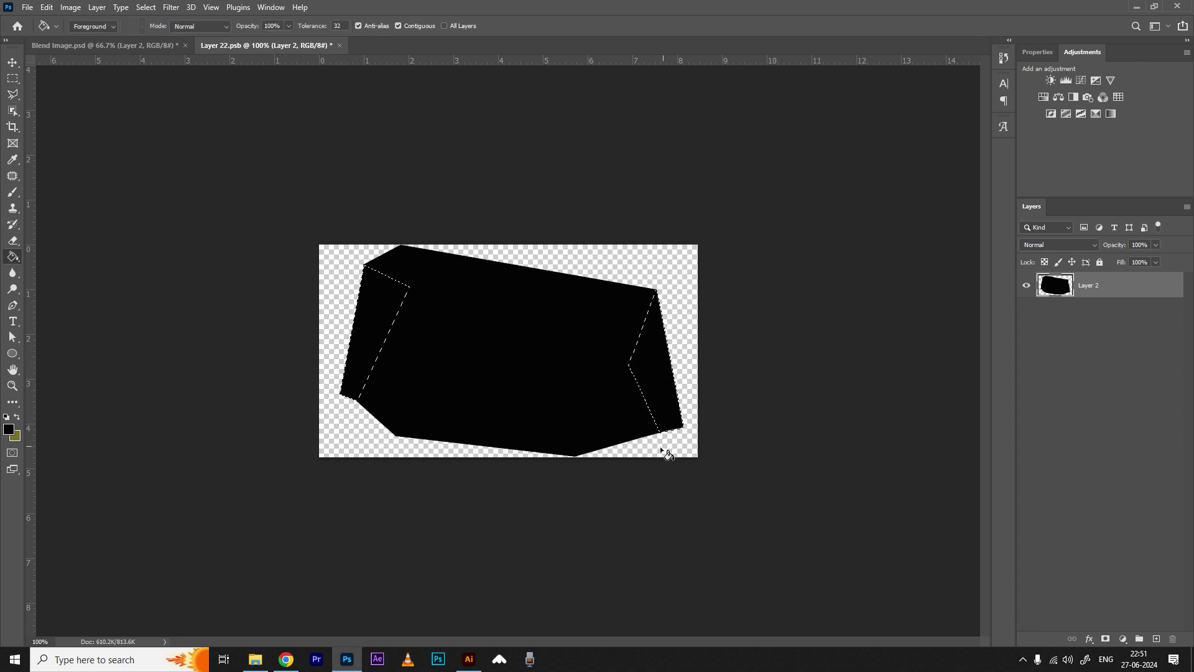
key("ctrl+d")
key("ctrl+s")
left_click(335, 45)
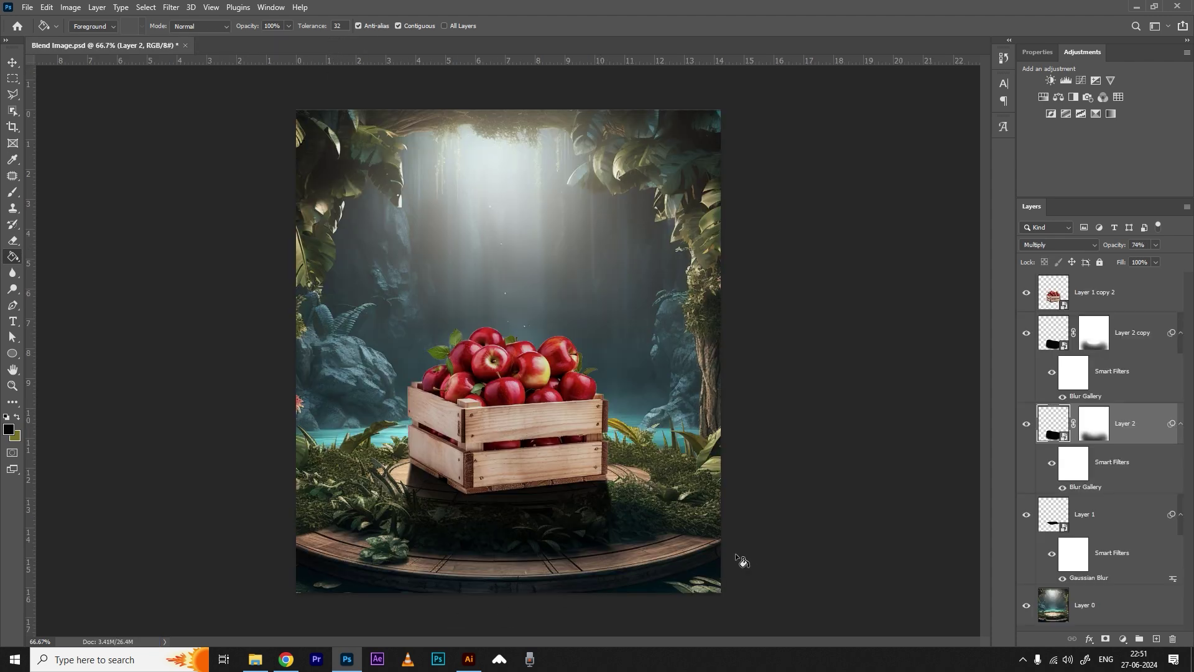
Distort the Layer 2 and Layer 2 copy shadows together, pulling their two upper corners slightly inward and down
left_click(12, 62)
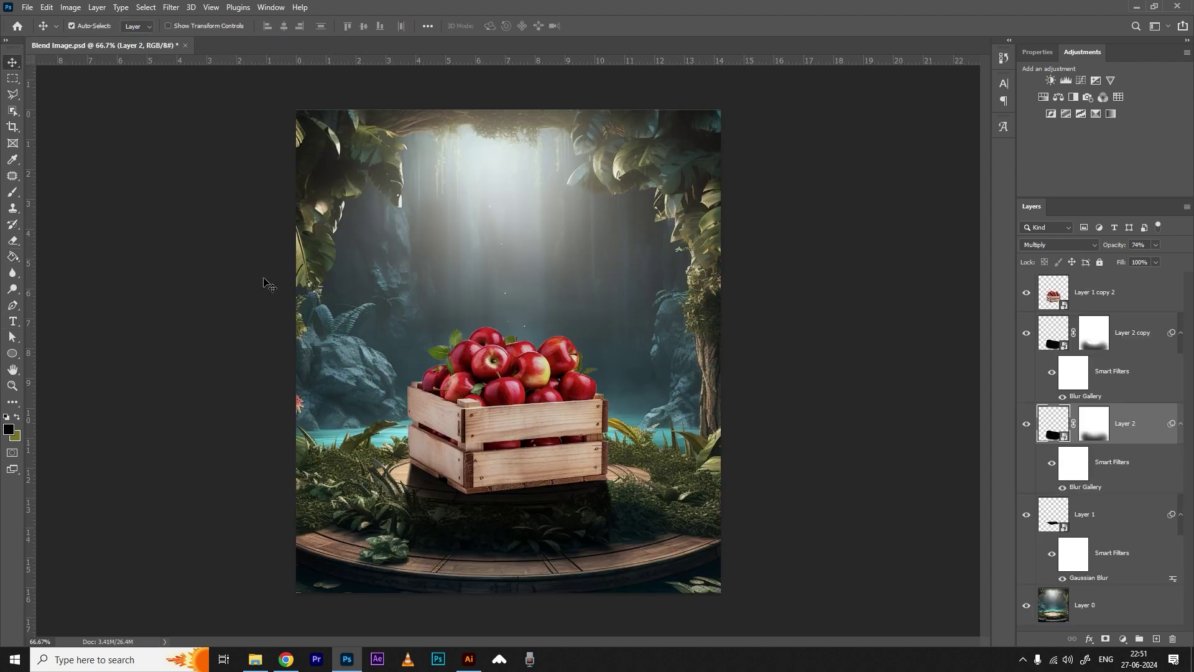
left_click(569, 540, "ctrl")
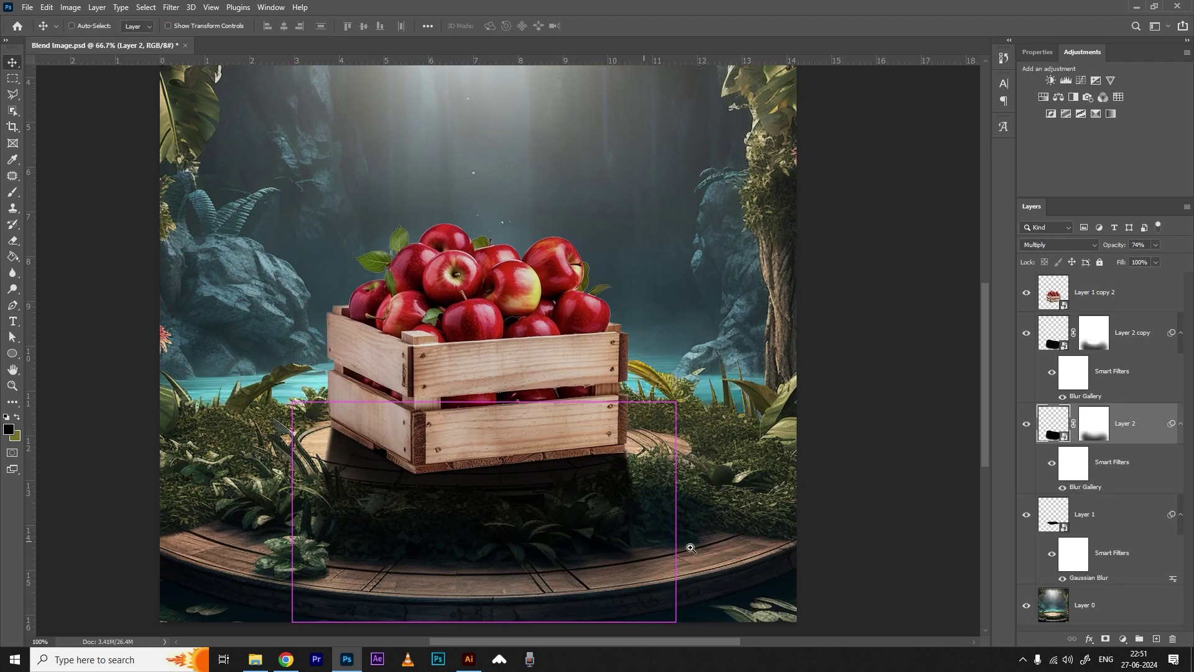
left_click(1110, 351, "ctrl")
left_click(621, 495)
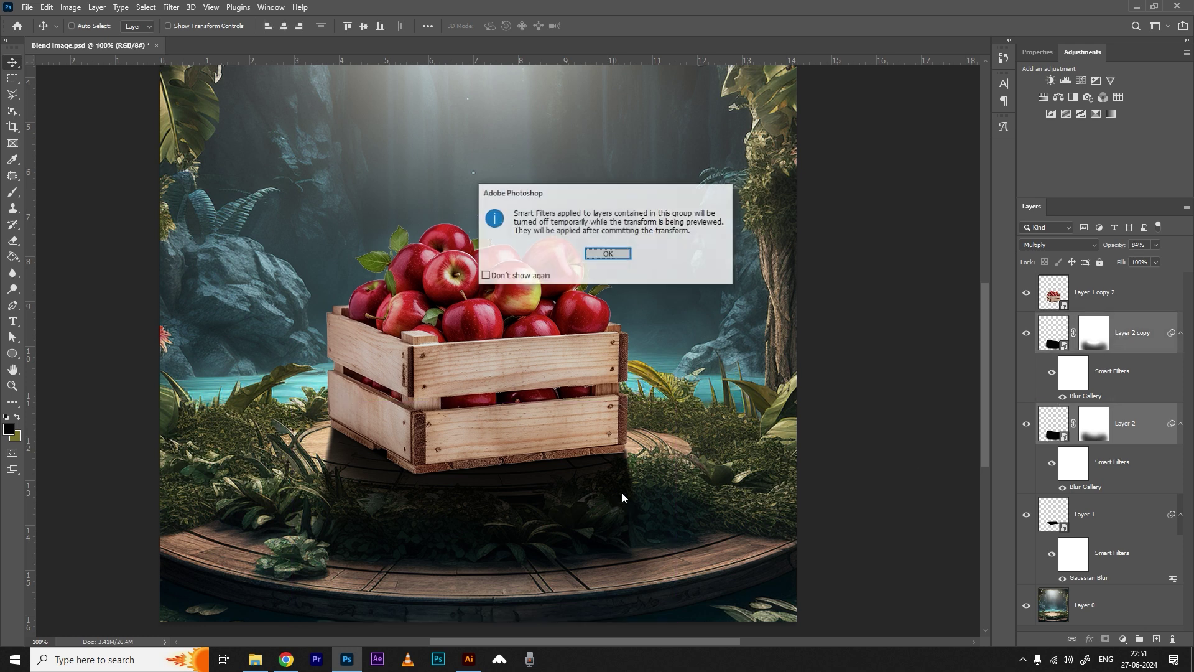
left_click(611, 256)
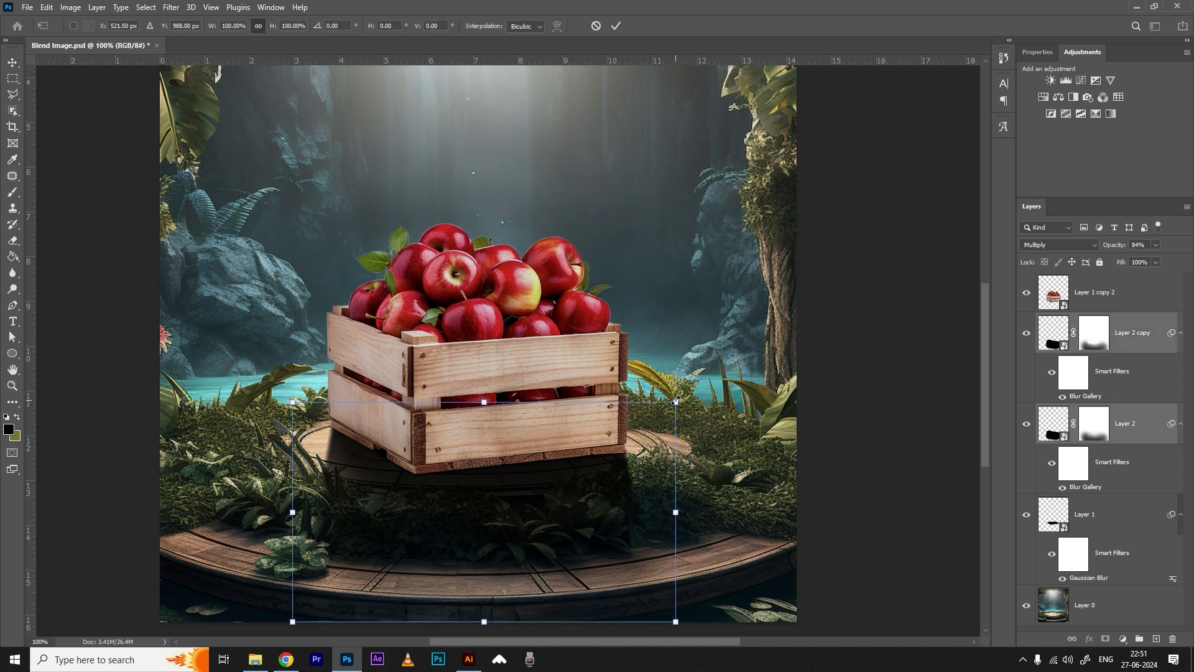
left_click_drag(677, 404, 675, 408)
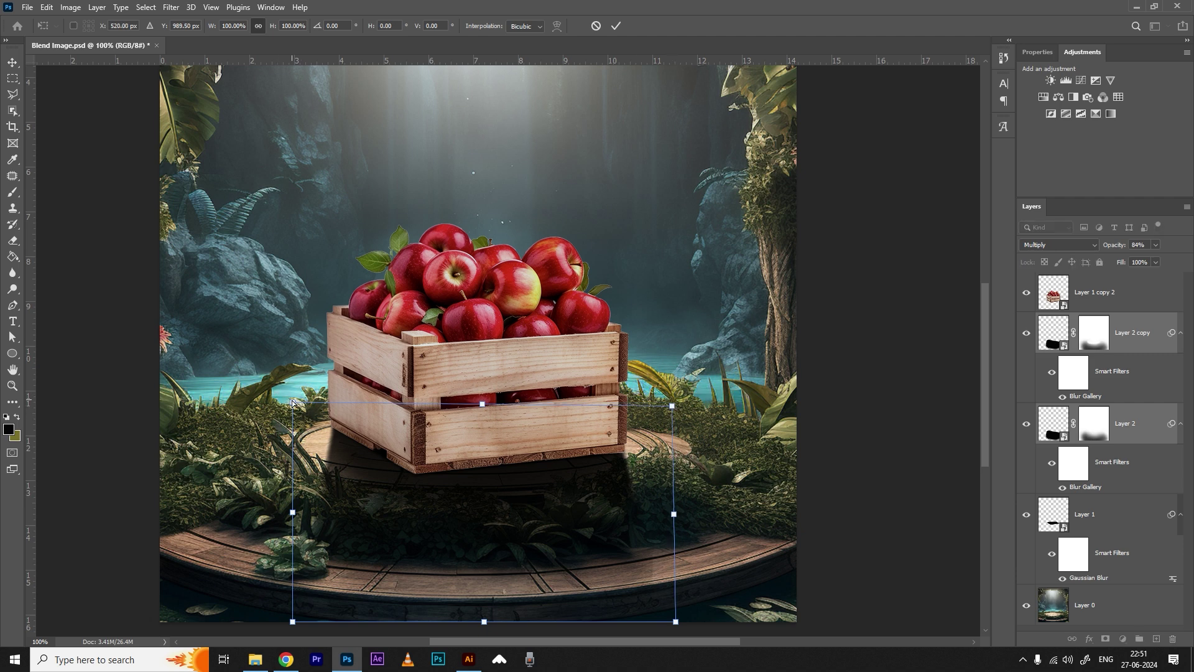
left_click_drag(292, 400, 293, 404)
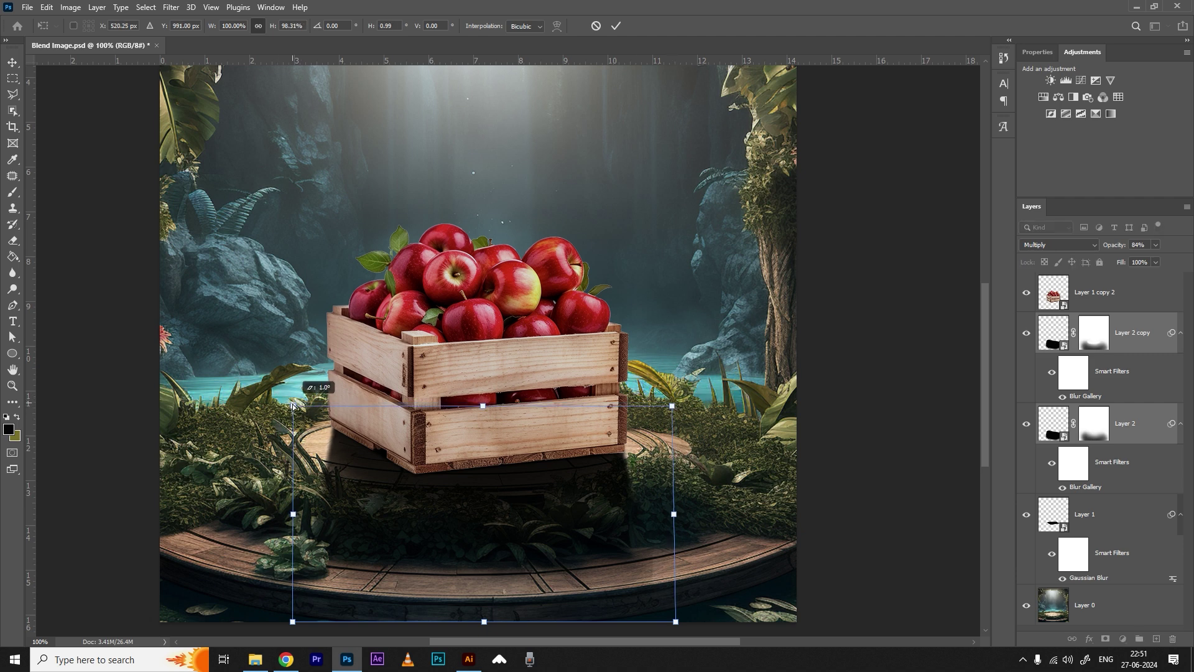
left_click_drag(671, 408, 669, 406)
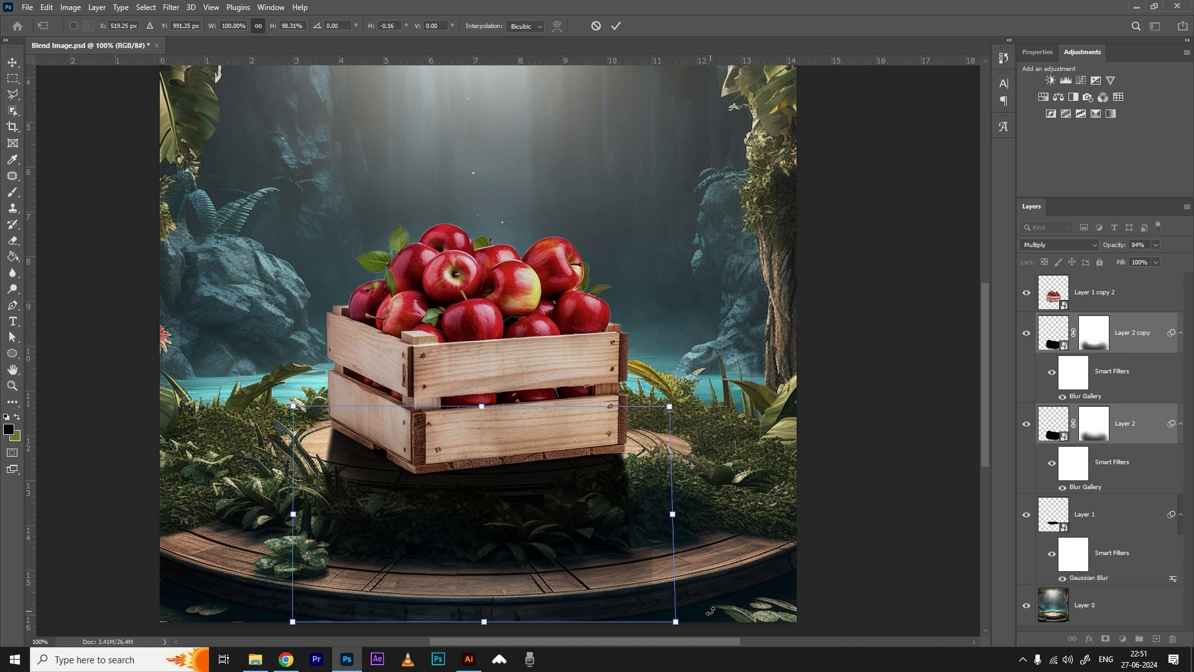
key("Return")
Soften the shadow's side edges by painting the masks of Layer 2 and Layer 2 copy with a 90 px black brush at 30% opacity
left_click(1092, 427)
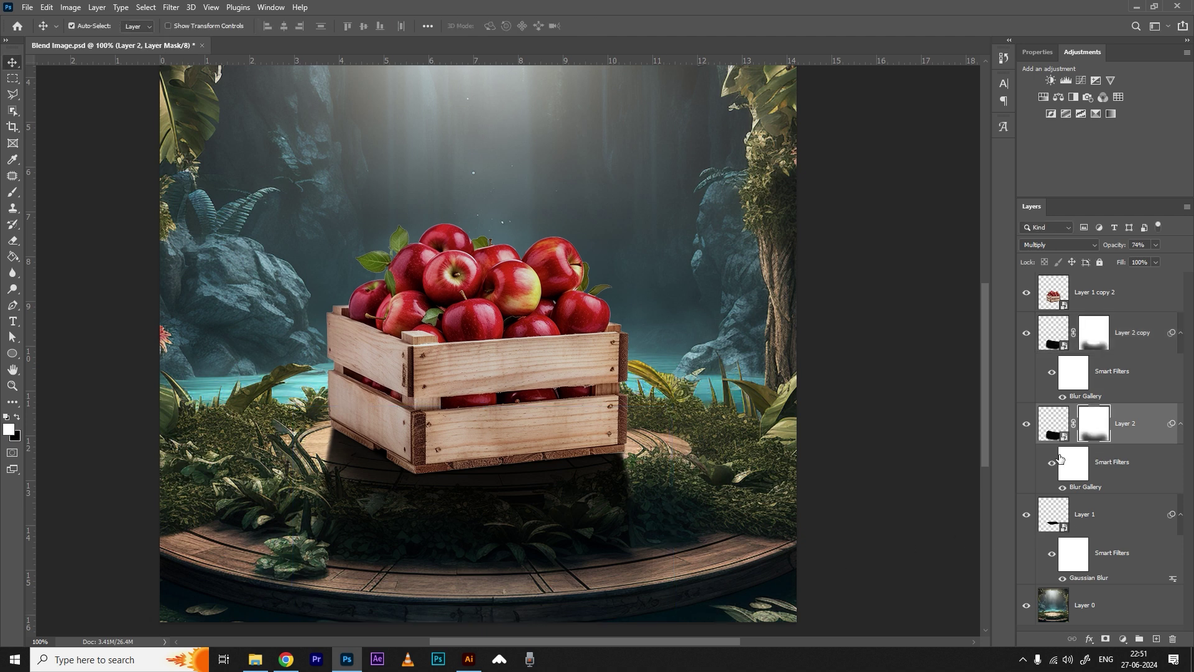
key("ctrl")
left_click(12, 192)
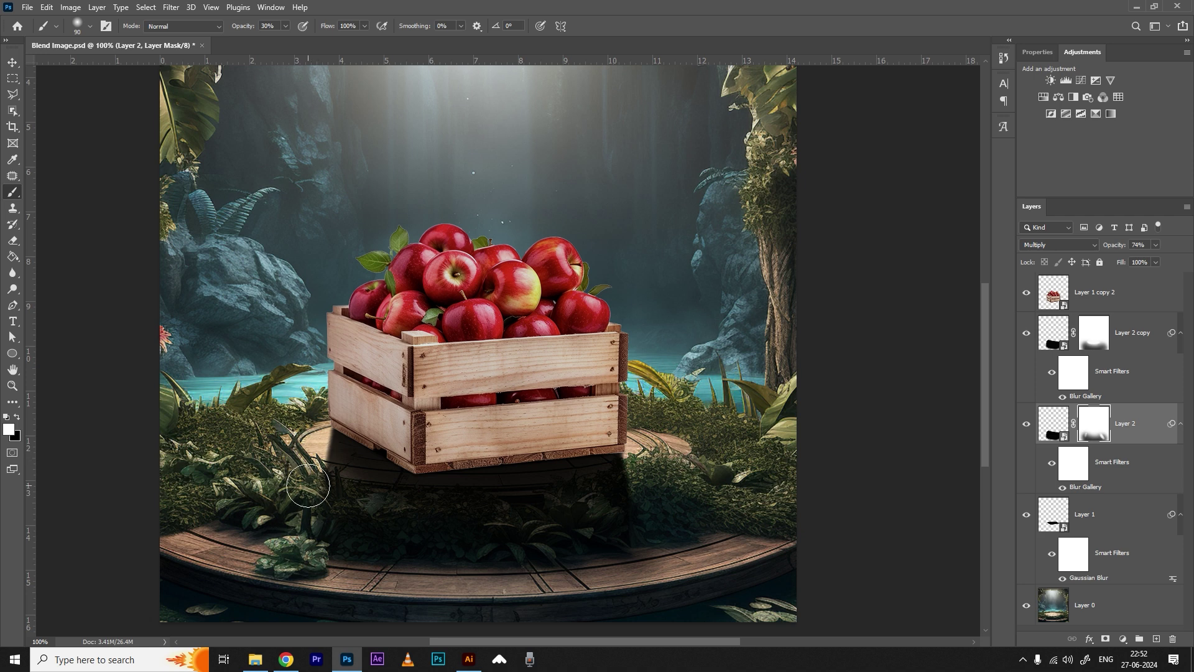
left_click(18, 419)
left_click(1093, 339)
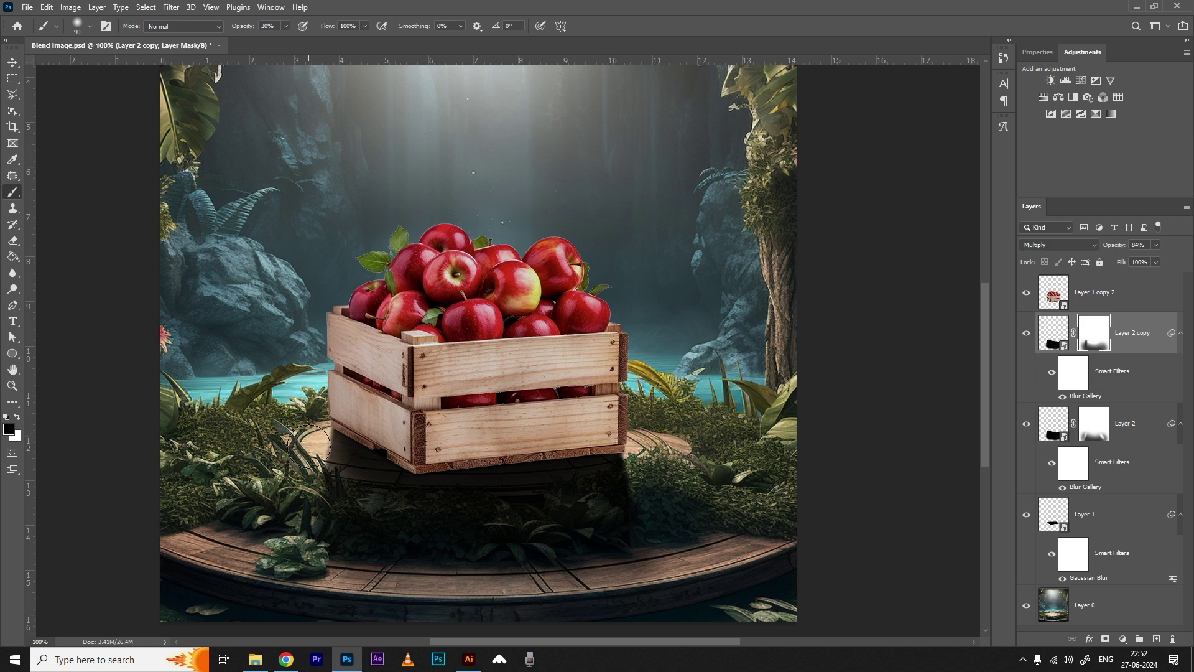
mouse_move(644, 447)
left_mouse_down()
mouse_move(630, 544)
mouse_move(636, 482)
left_mouse_up()
left_click_drag(336, 500, 385, 506)
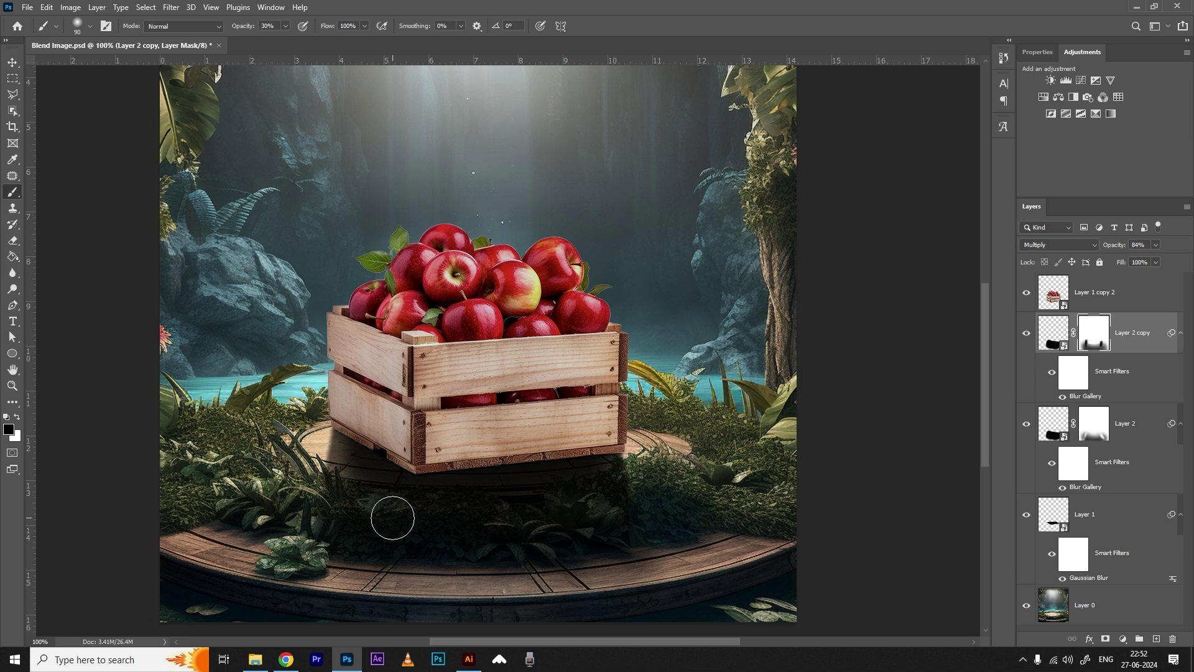
left_click_drag(321, 454, 324, 445)
left_click_drag(306, 517, 306, 472)
left_click(15, 65)
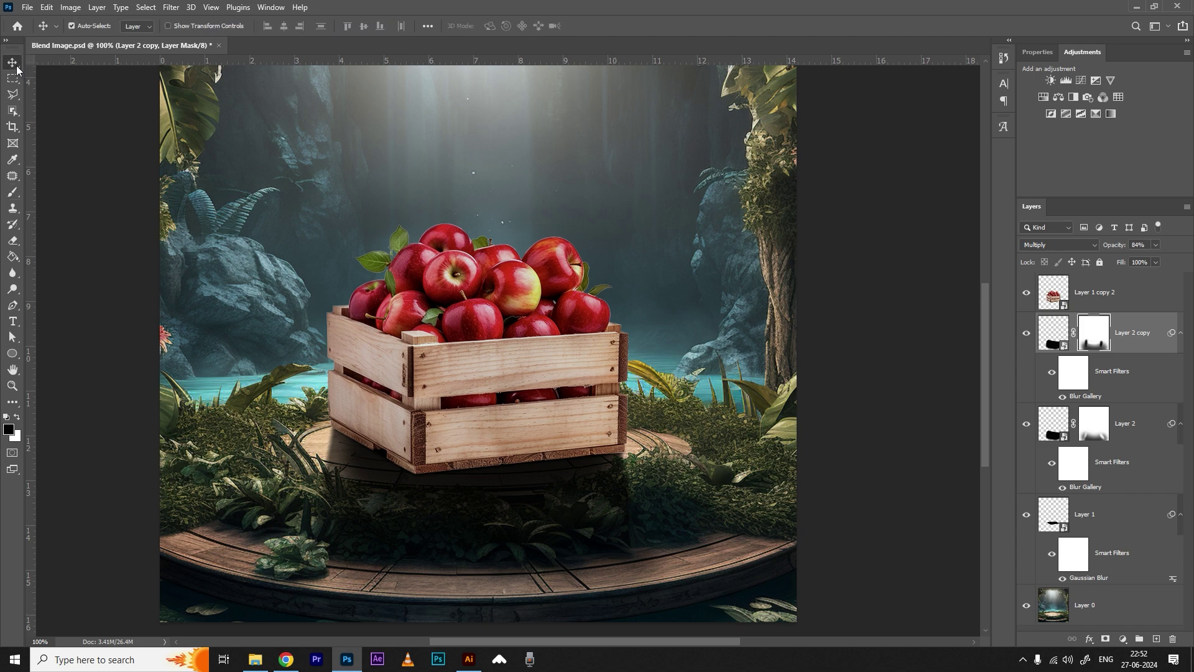
Edit the Field Blur on Layer 2 copy, moving its two upper blur pins inward to the crate's lower corners
key("ctrl+minus")
left_click(511, 503, "ctrl")
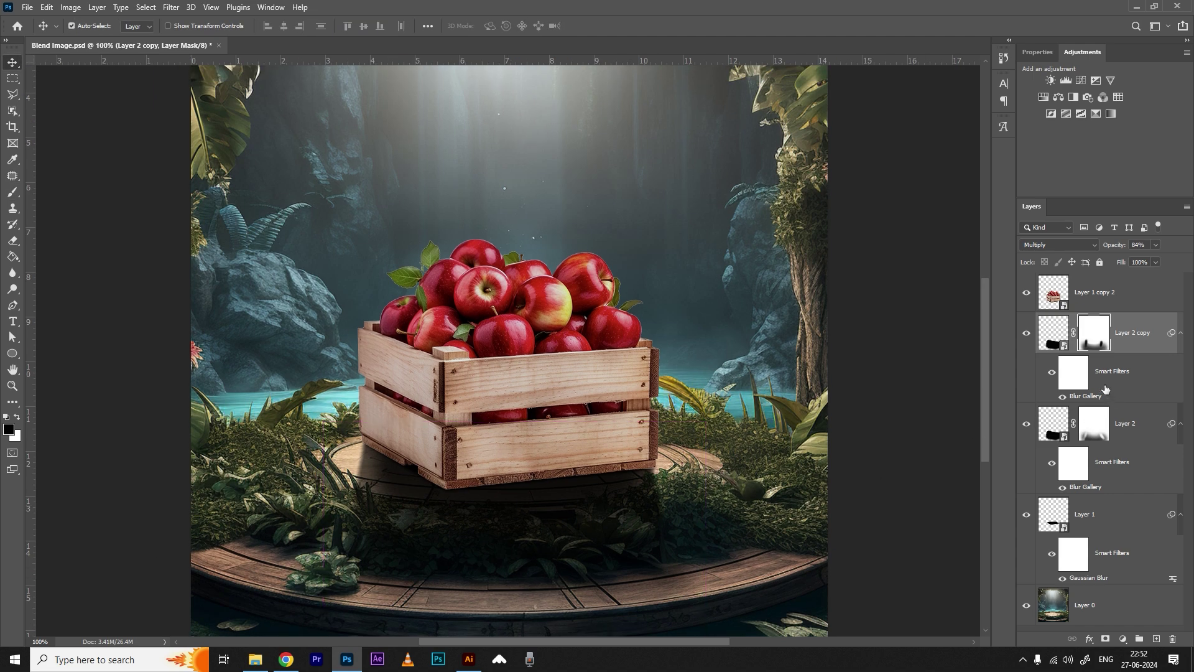
left_click(1073, 373)
double_click(1087, 397)
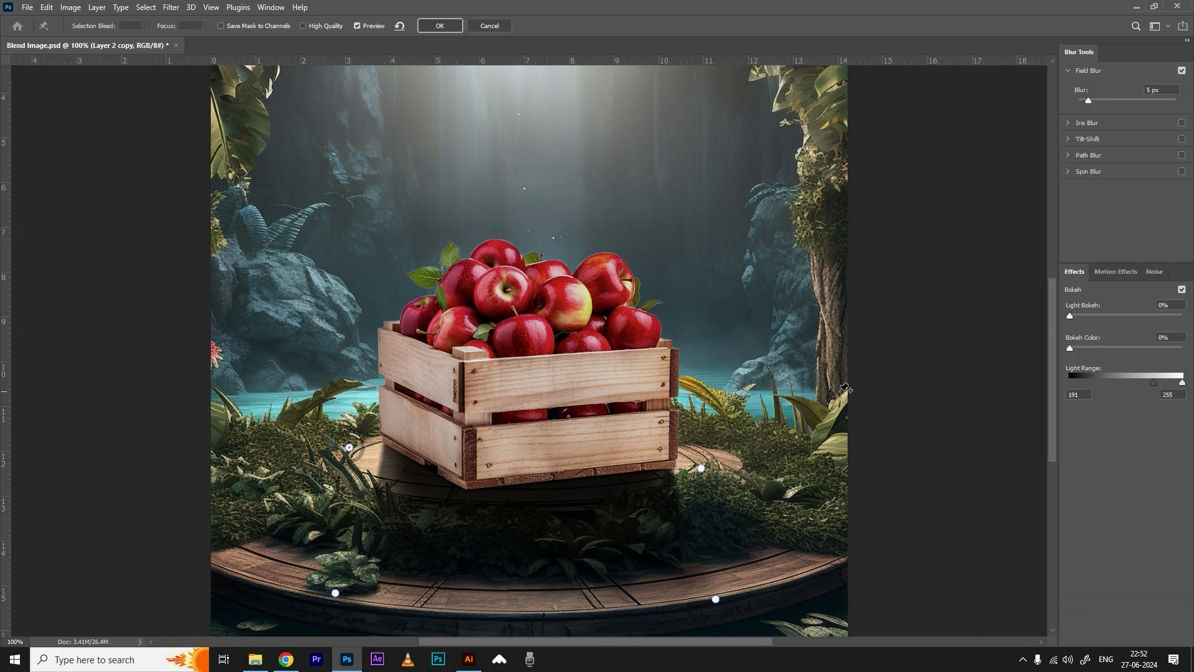
left_click_drag(349, 447, 385, 443)
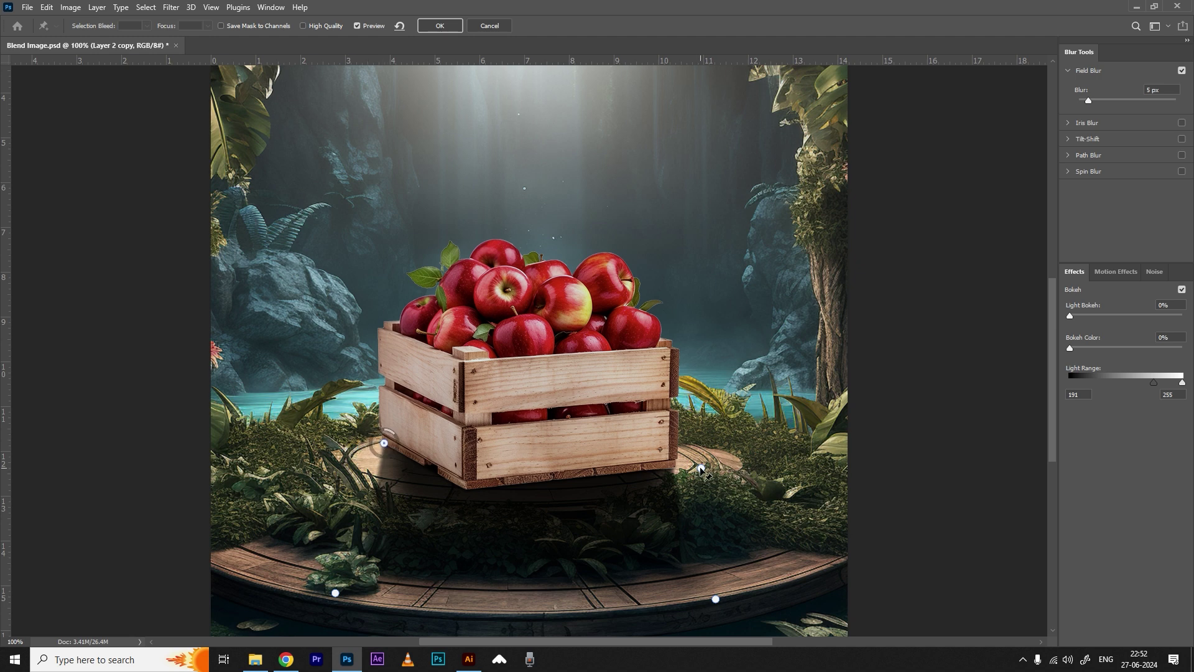
left_click_drag(701, 467, 674, 468)
left_click(433, 30)
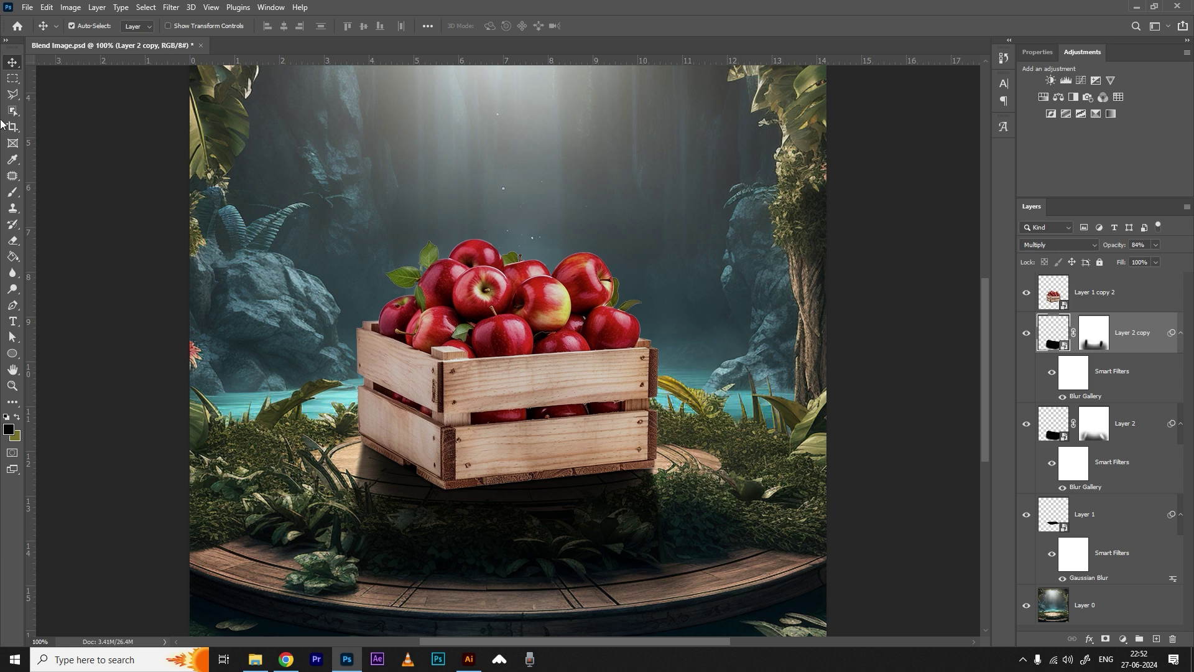
Compare the scene with the shadow layers hidden and shown, and inspect the crate's ground shadow at different zoom levels
left_click(1026, 333)
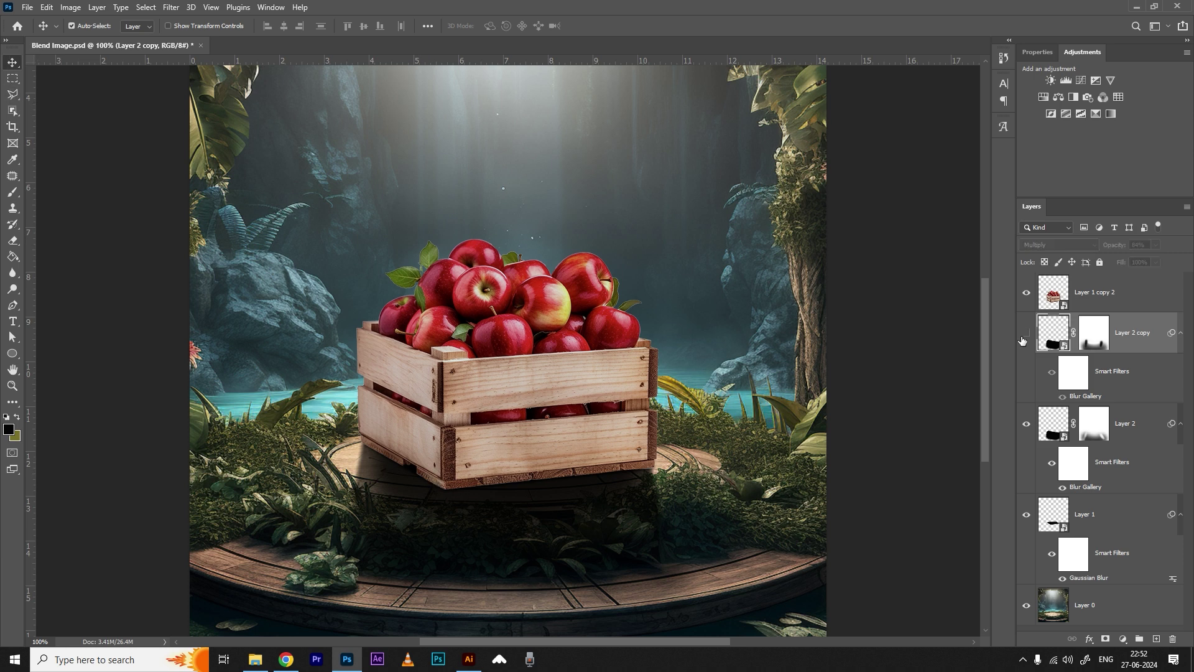
left_click(1026, 424)
left_click(1027, 516)
left_click(1027, 516)
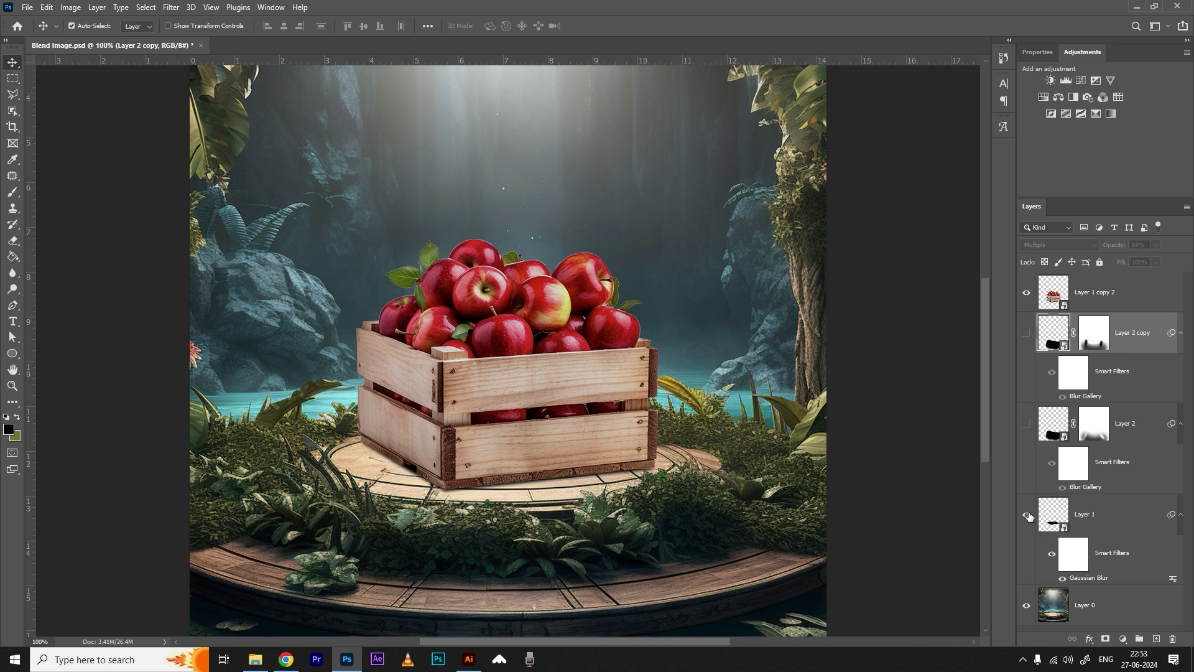
left_click(1026, 425)
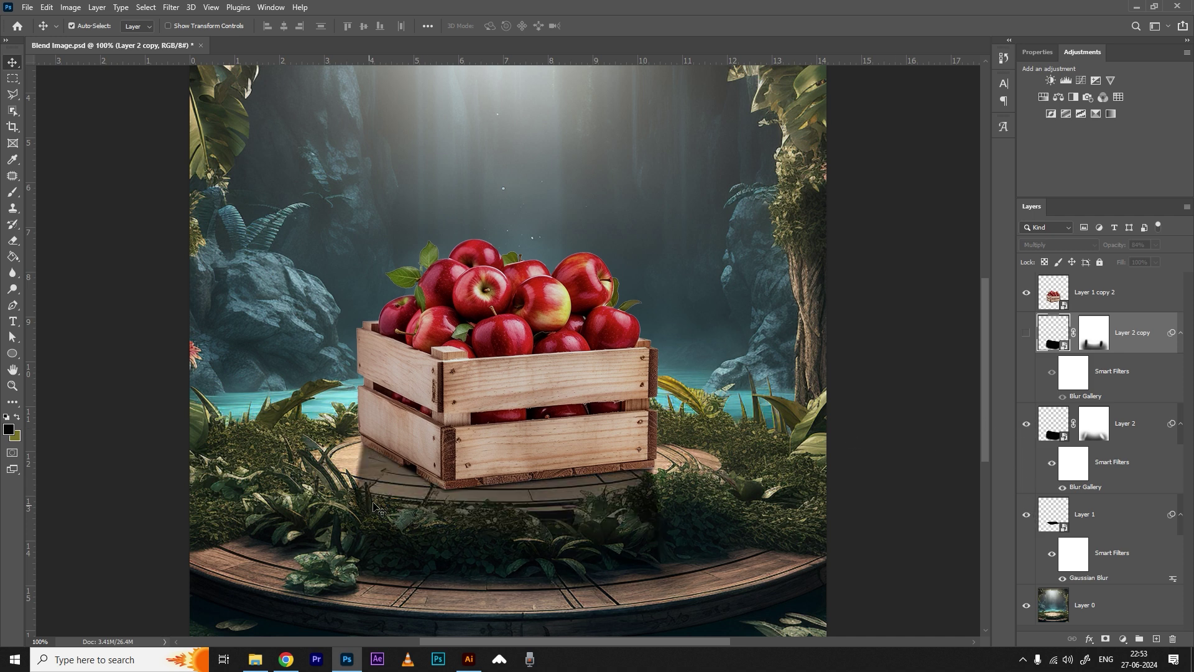
left_click(1027, 334)
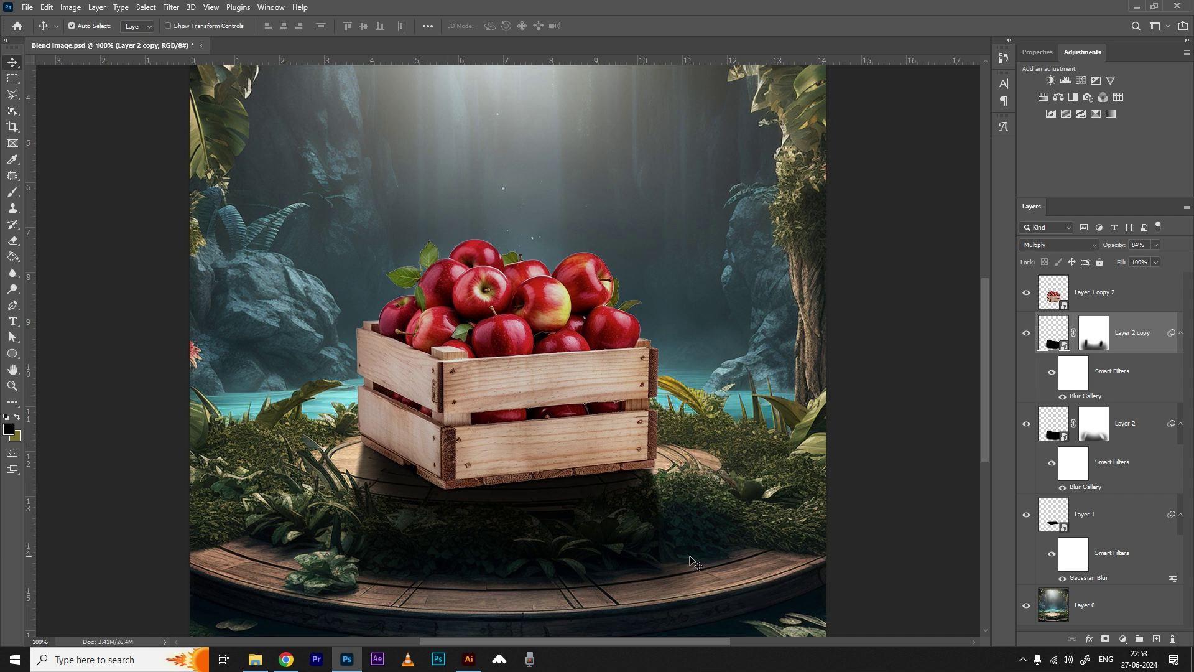
left_click(459, 483, "ctrl+alt")
left_click(458, 484, "ctrl+alt")
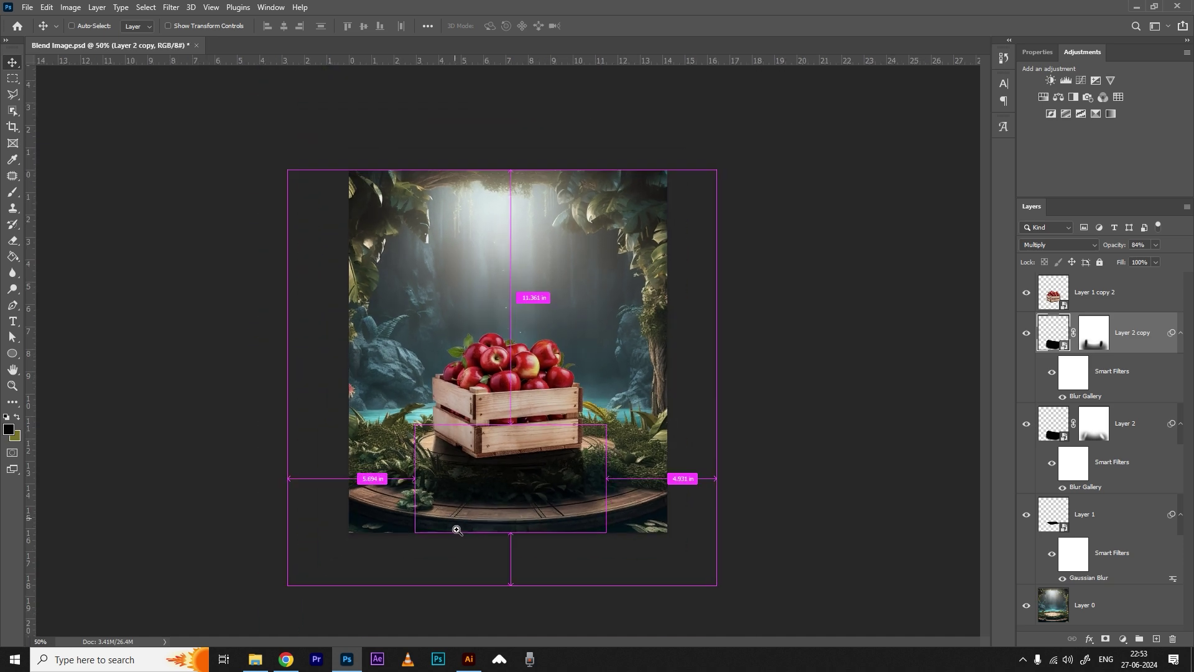
left_click(838, 398, "ctrl")
left_click(493, 487, "ctrl")
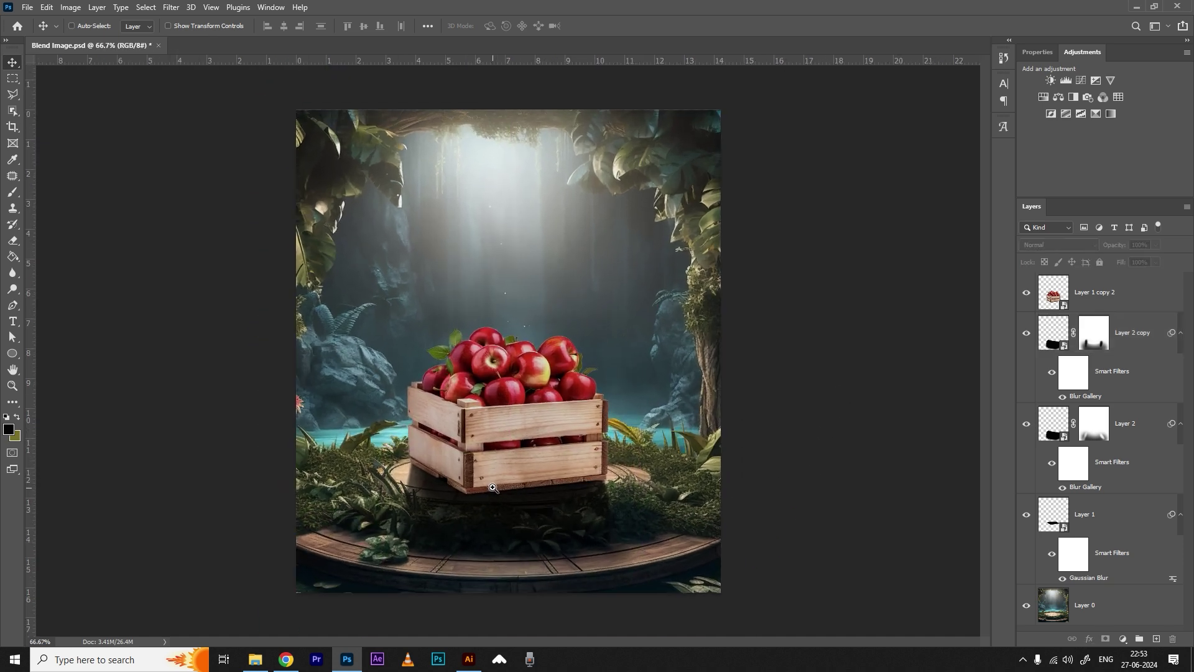
left_click(492, 485, "ctrl")
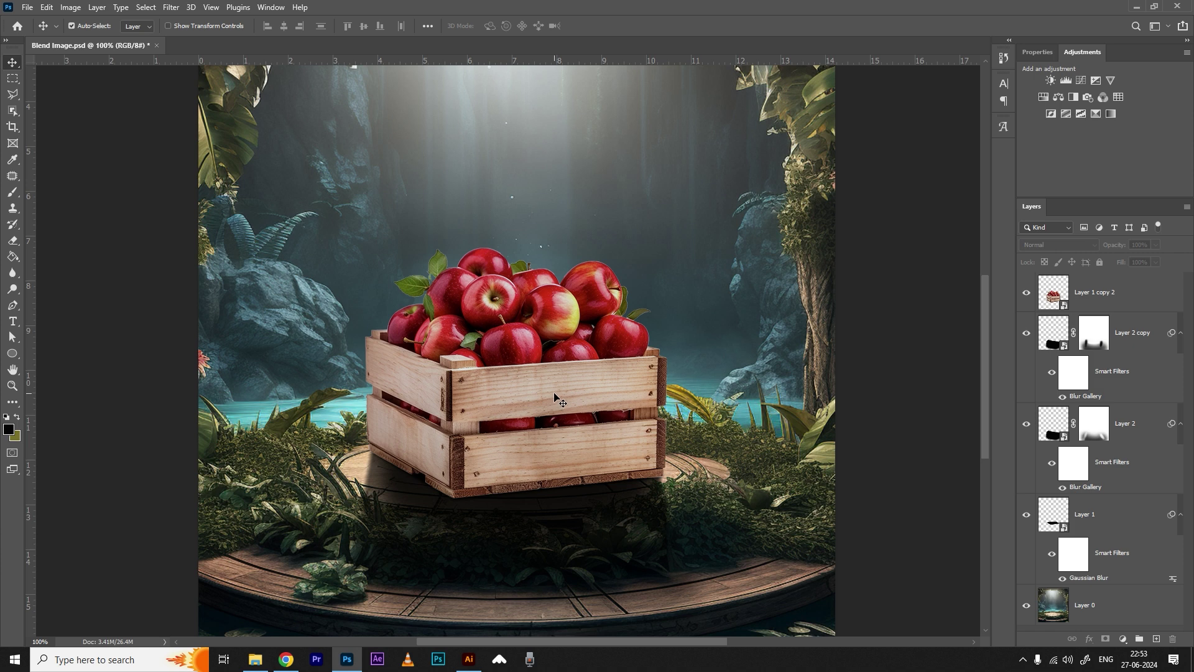
Add a new layer above the crate layer and trace a polygonal lasso selection around the crate's two wooden sides
left_click(1092, 301)
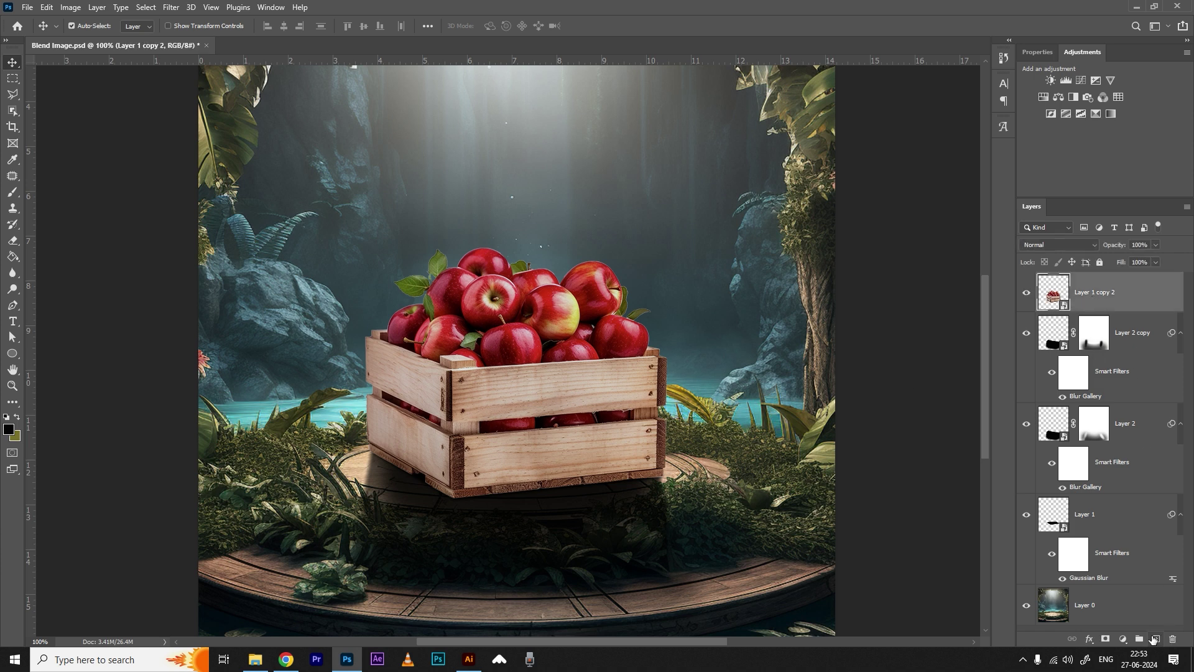
left_click(1155, 639)
left_click(13, 95)
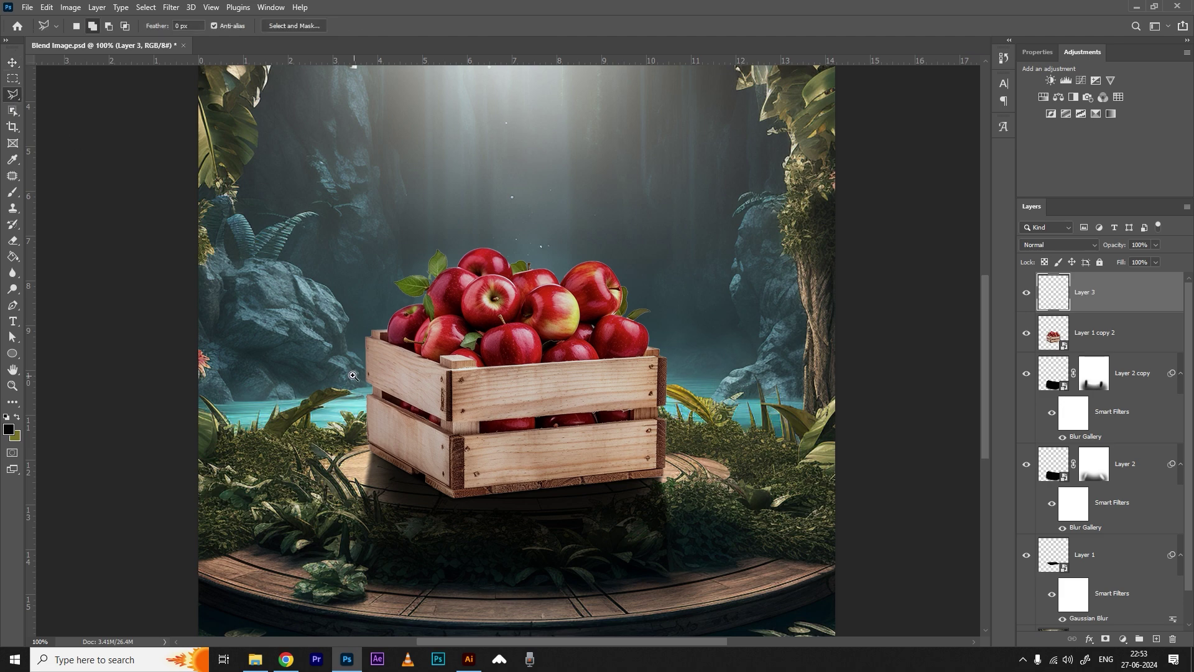
left_click(355, 373, "ctrl")
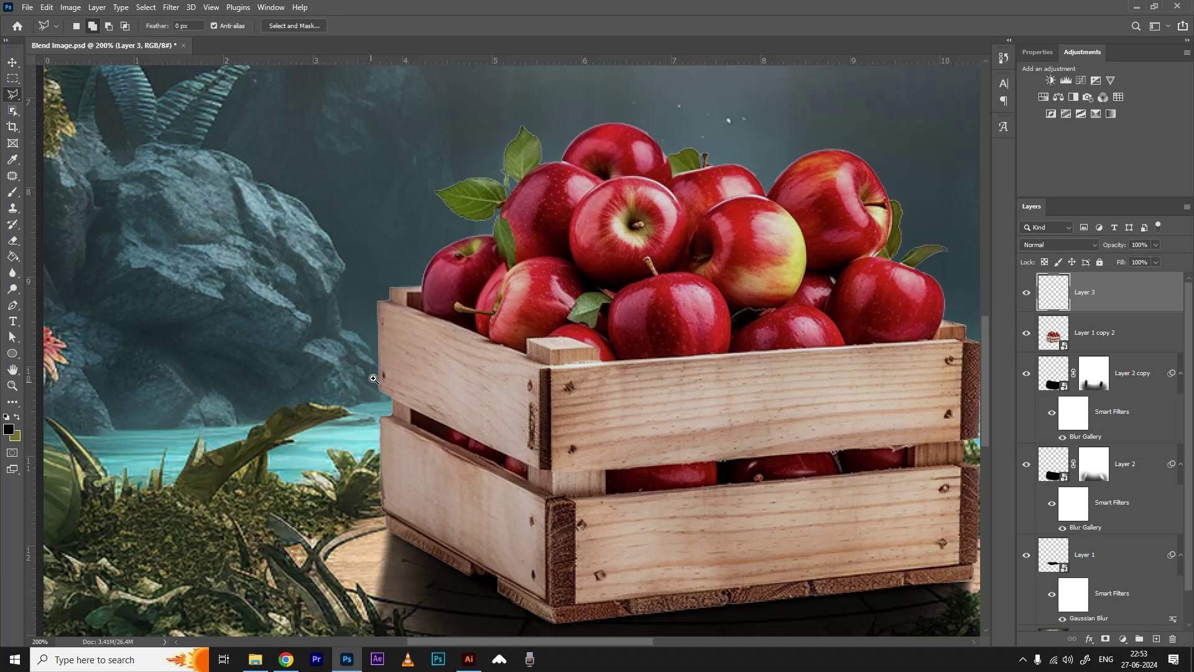
left_click(375, 300)
left_click(543, 368)
left_click(970, 341)
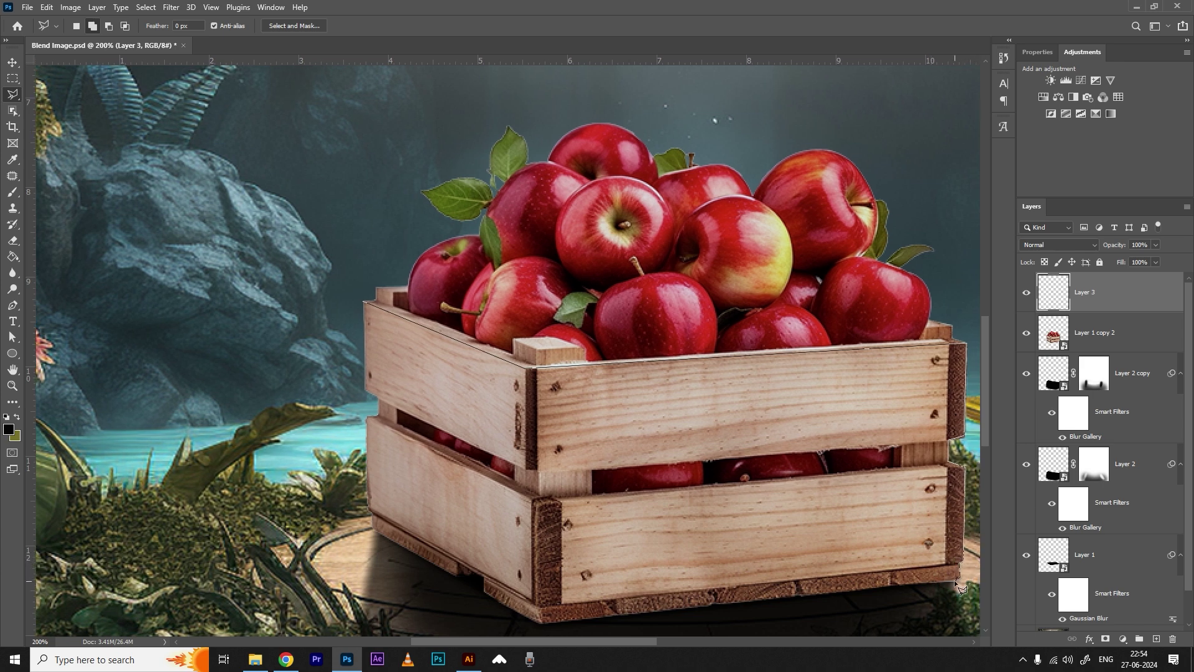
left_click(958, 583)
left_click(541, 623)
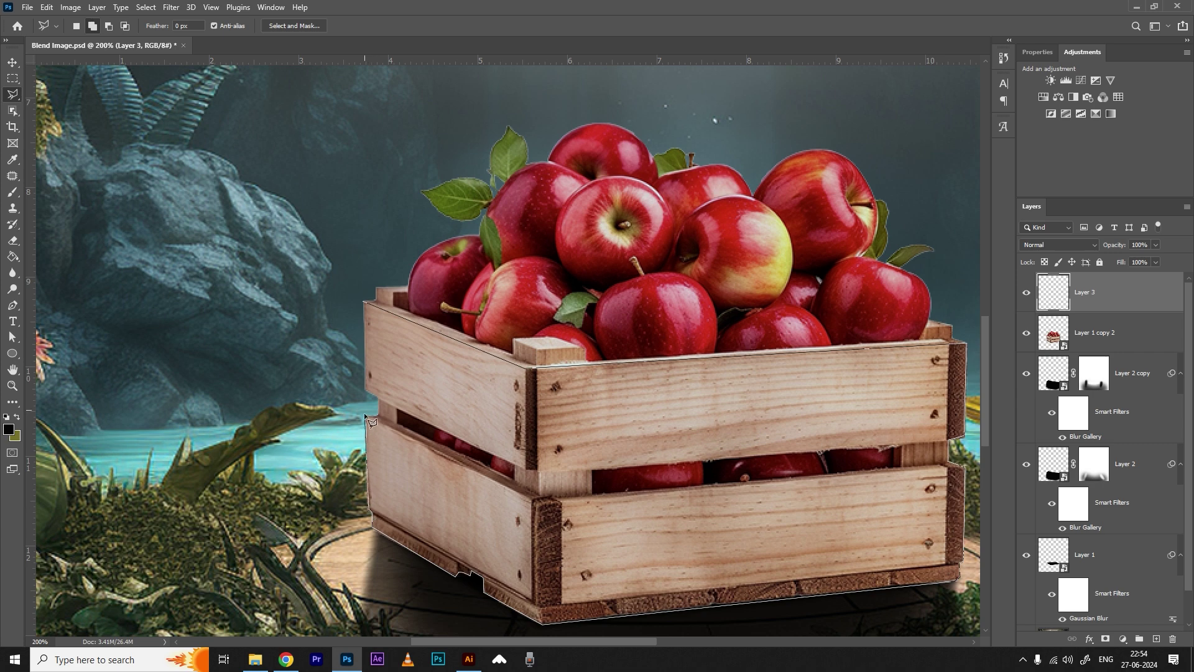
left_click(363, 304)
Fill the crate-shaped selection with black on Layer 3 and deselect
key("v")
scroll(568, 448, "right", 5)
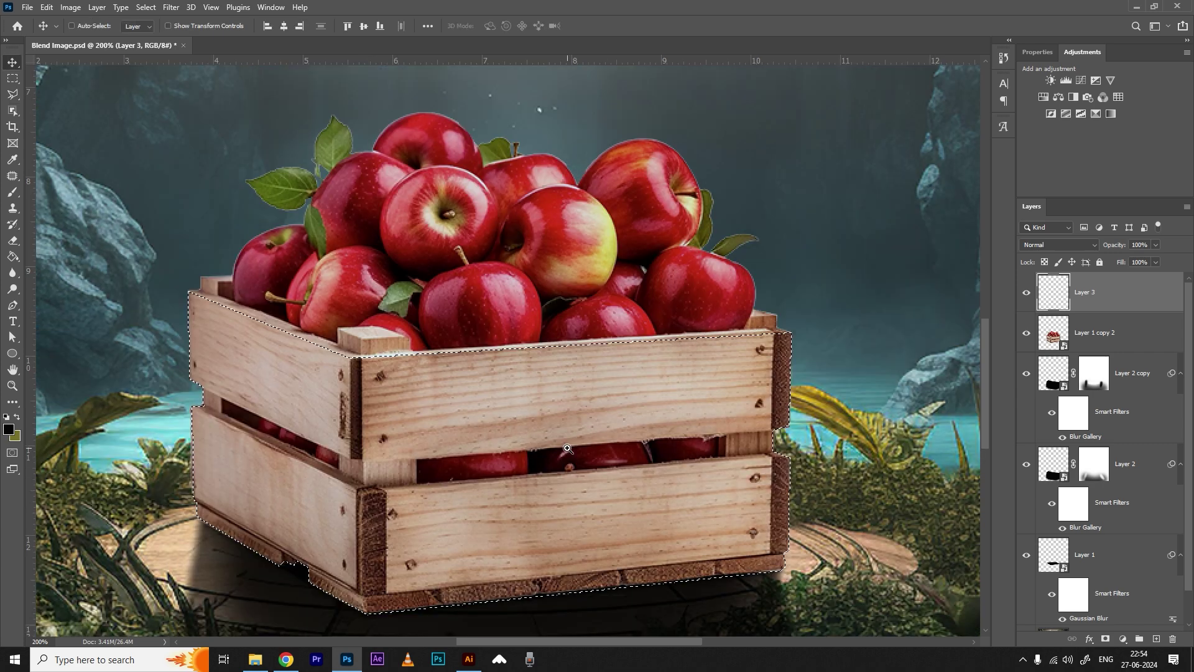
scroll(567, 448, "down", 2)
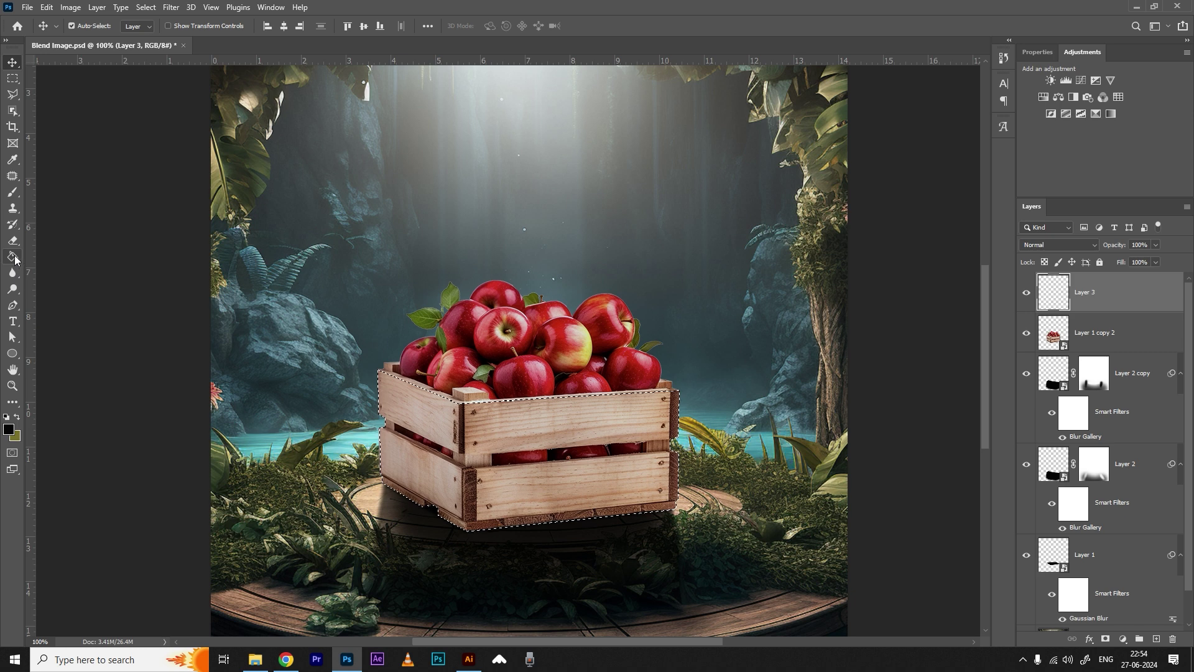
key("g")
left_click(587, 479)
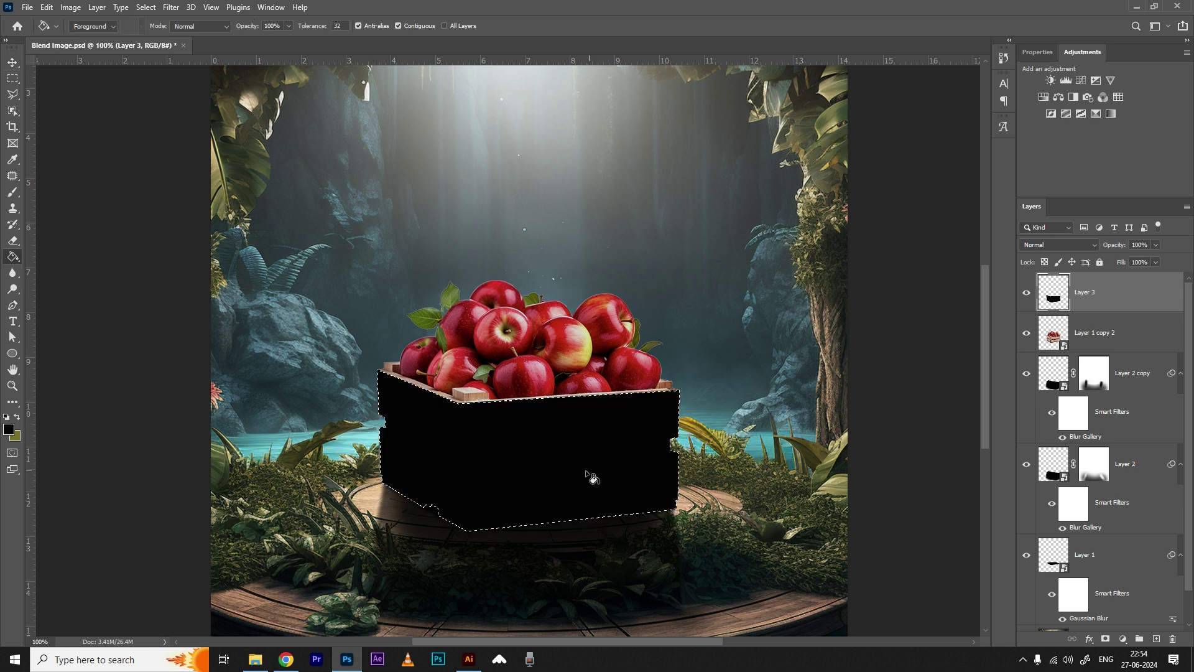
key("ctrl+d")
Convert Layer 3 to a smart object with a layer mask and clip it to the crate layer
right_click(1156, 303)
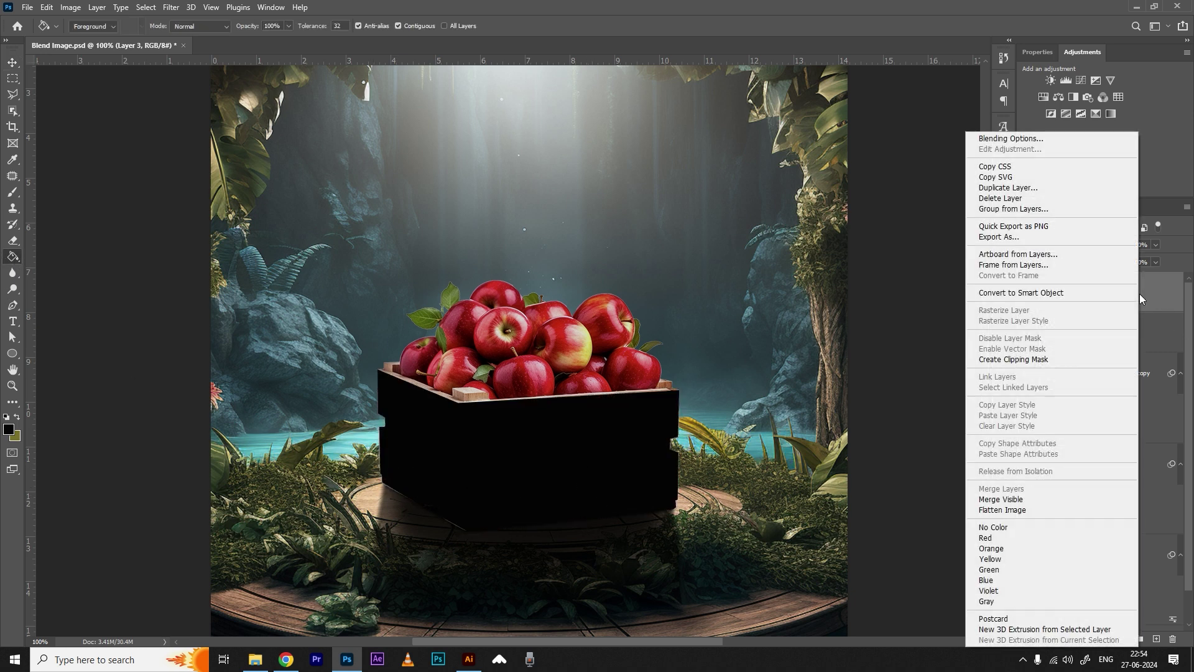
left_click(1111, 299)
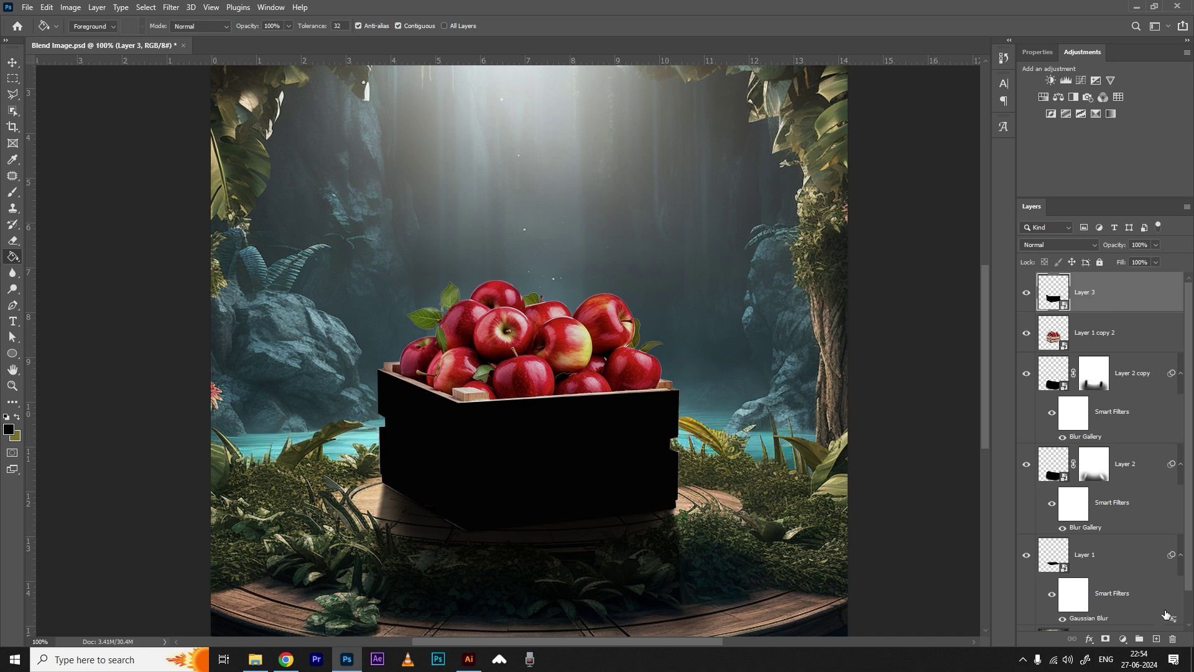
left_click(1106, 638)
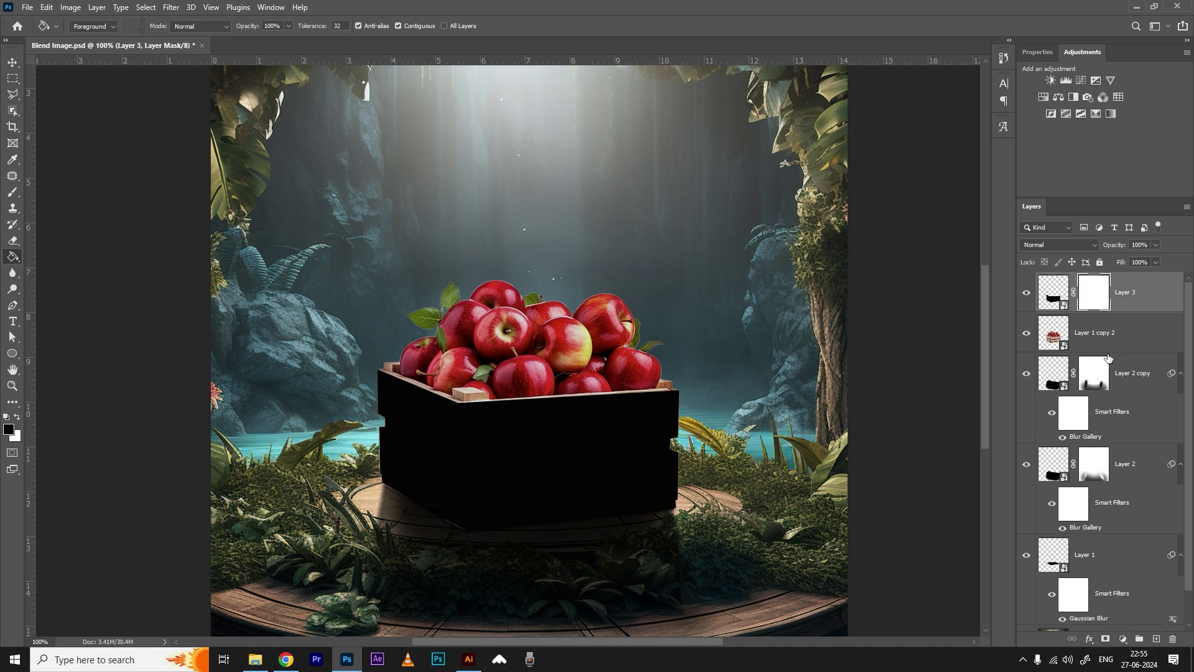
left_click(1074, 311, "alt")
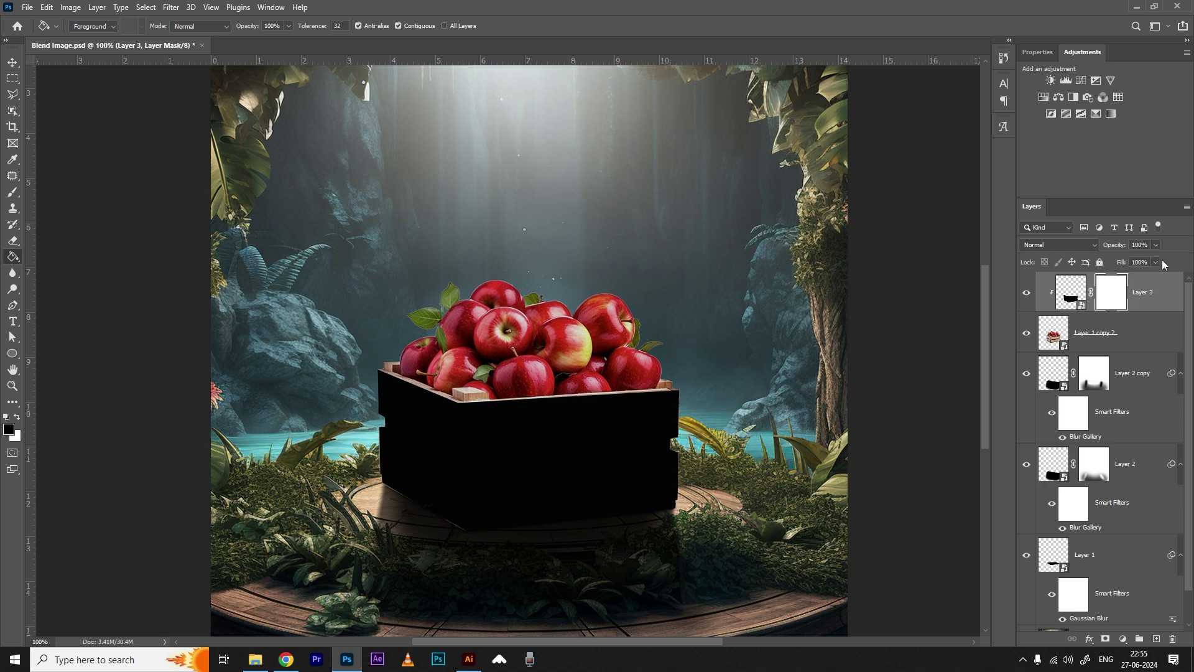
Set Layer 3 to 43% opacity with Multiply blending
left_click_drag(1122, 259, 1124, 258)
left_click(1050, 246)
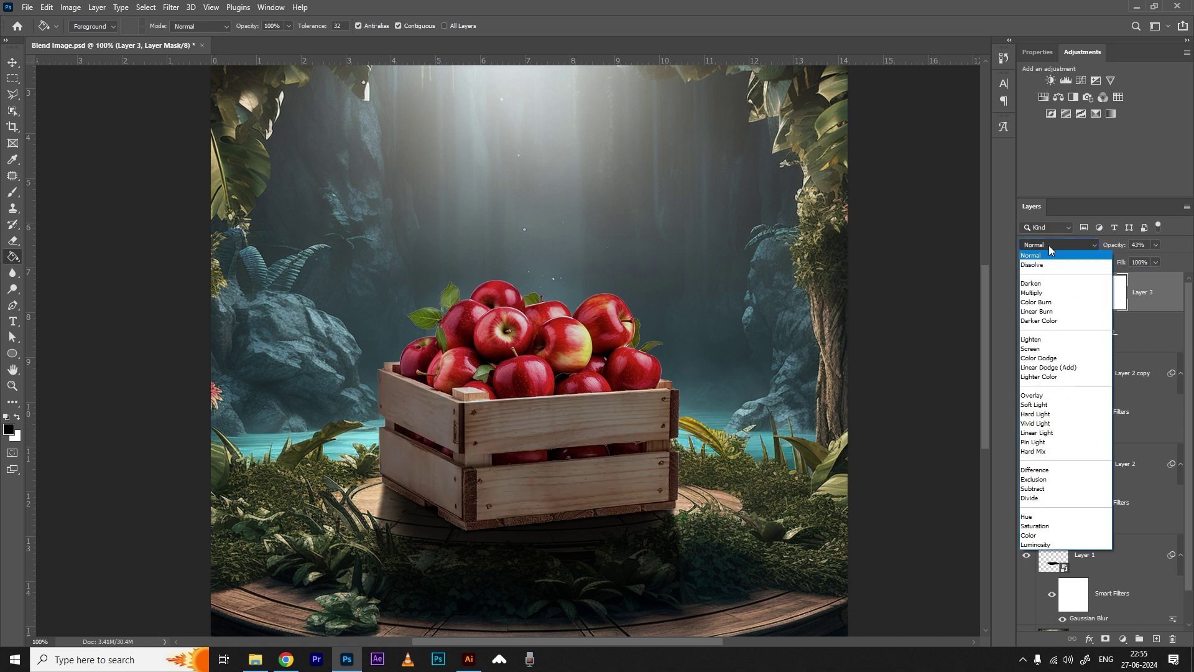
left_click(1045, 293)
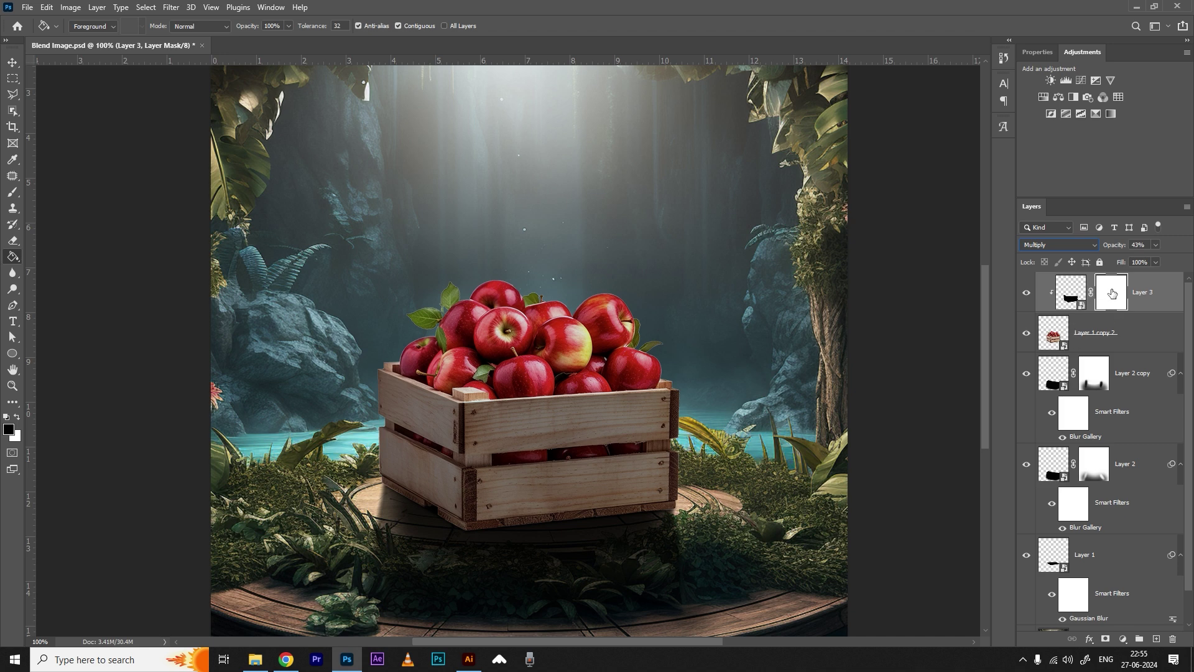
Lighten the crate's upper part by painting Layer 3's mask with a 100 px black brush at 30% opacity
left_click(12, 191)
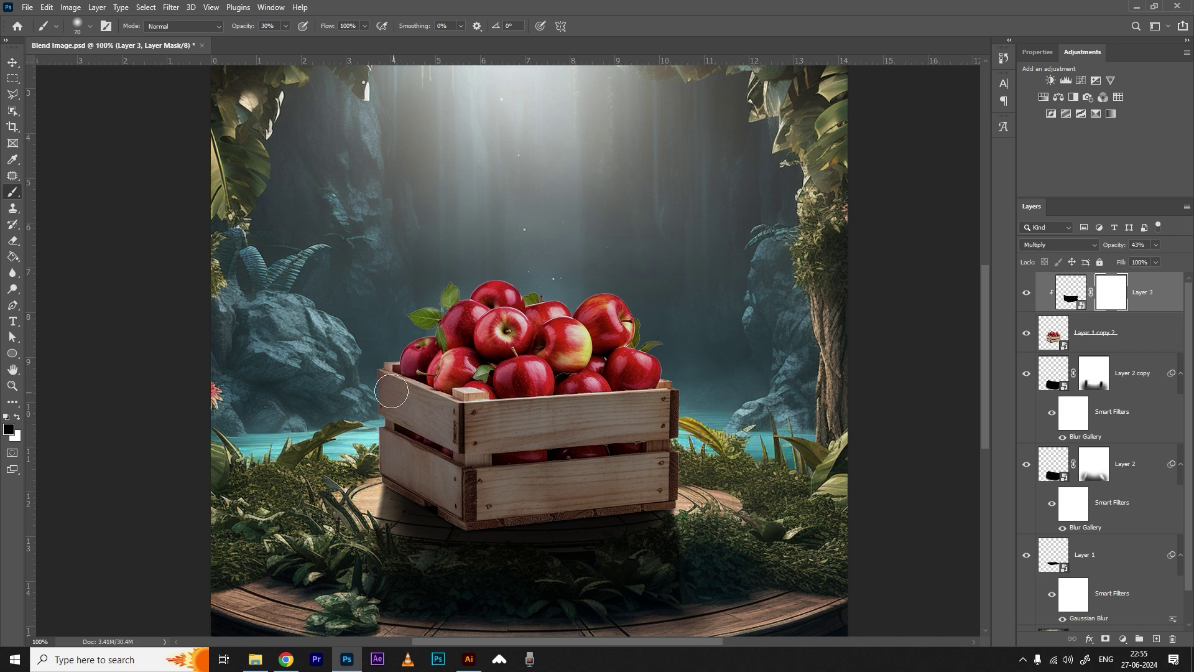
key("bracketright")
mouse_move(385, 375)
left_mouse_down()
mouse_move(491, 413)
mouse_move(544, 375)
mouse_move(707, 385)
mouse_move(374, 375)
mouse_move(523, 364)
mouse_move(693, 388)
mouse_move(311, 334)
left_mouse_up()
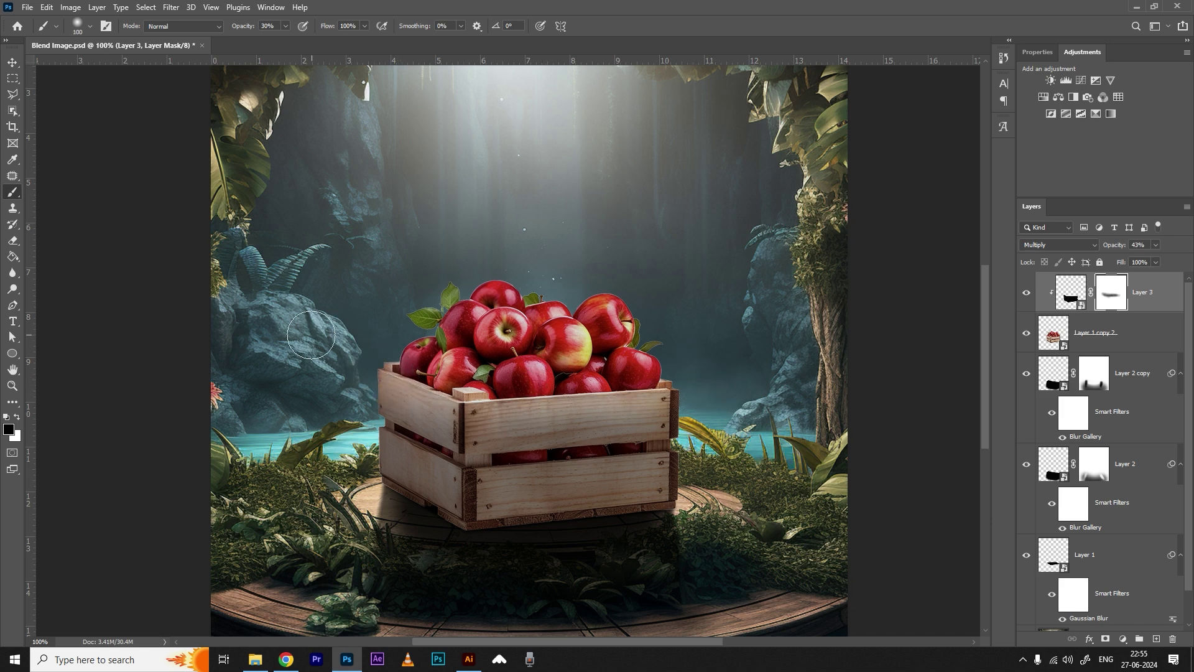
Soften the shading transition on Layer 3's mask with a 200 px brush at 9% opacity
left_click(285, 27)
key("bracketright")
key("bracketright")
key("bracketright")
key("bracketright")
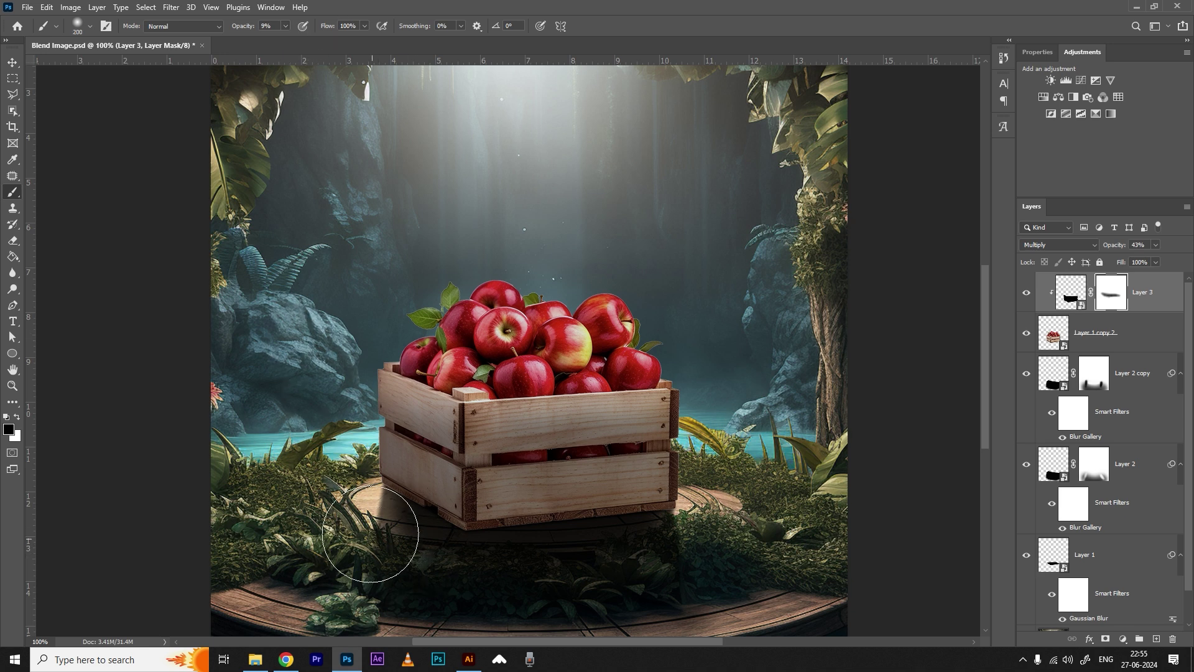
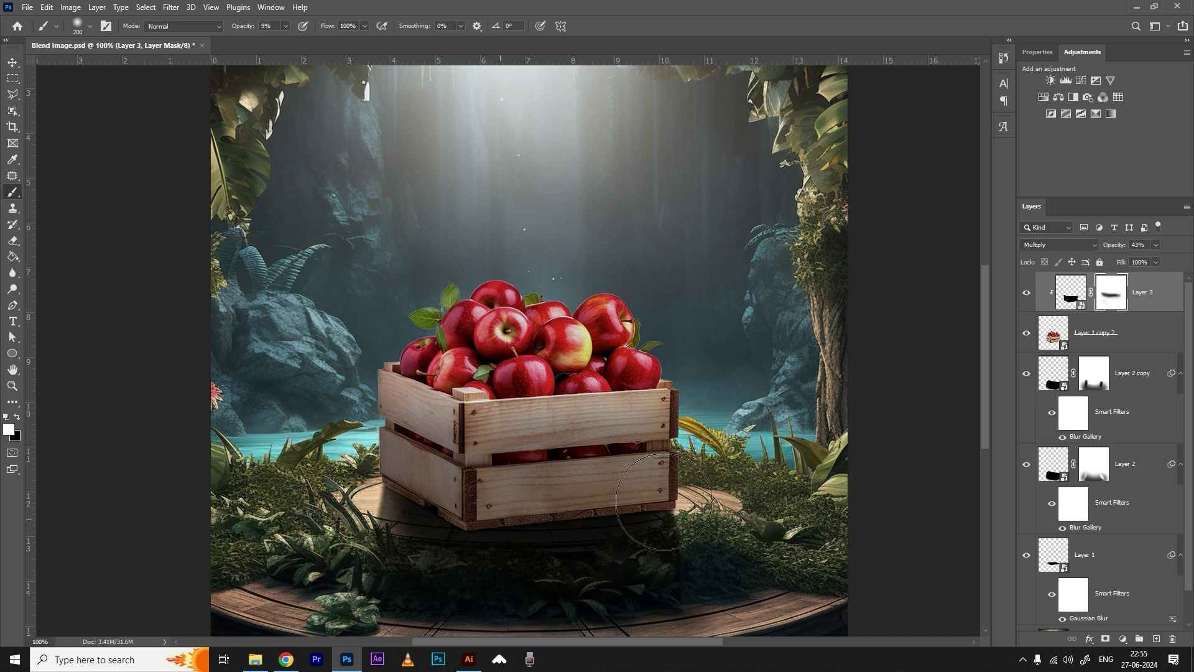
Compare the crate with and without Layer 3, and paint its mask white near the crate's base at 14% brush opacity
left_click(1026, 295)
left_click(1026, 295)
left_click(285, 26)
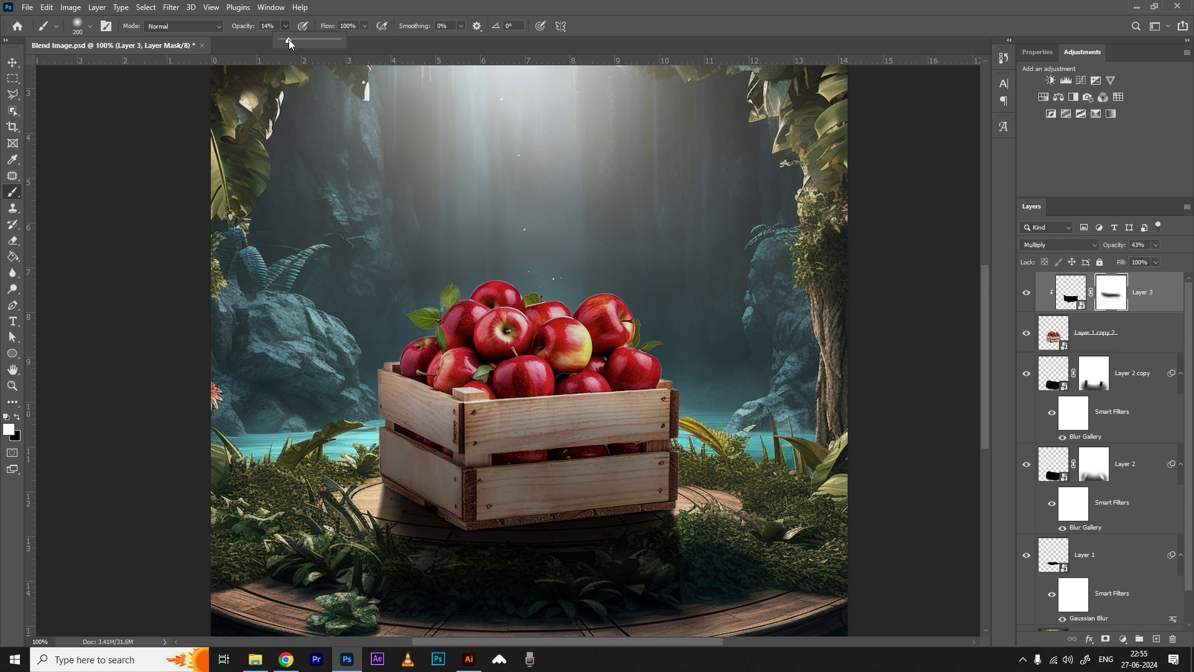
left_click(358, 513)
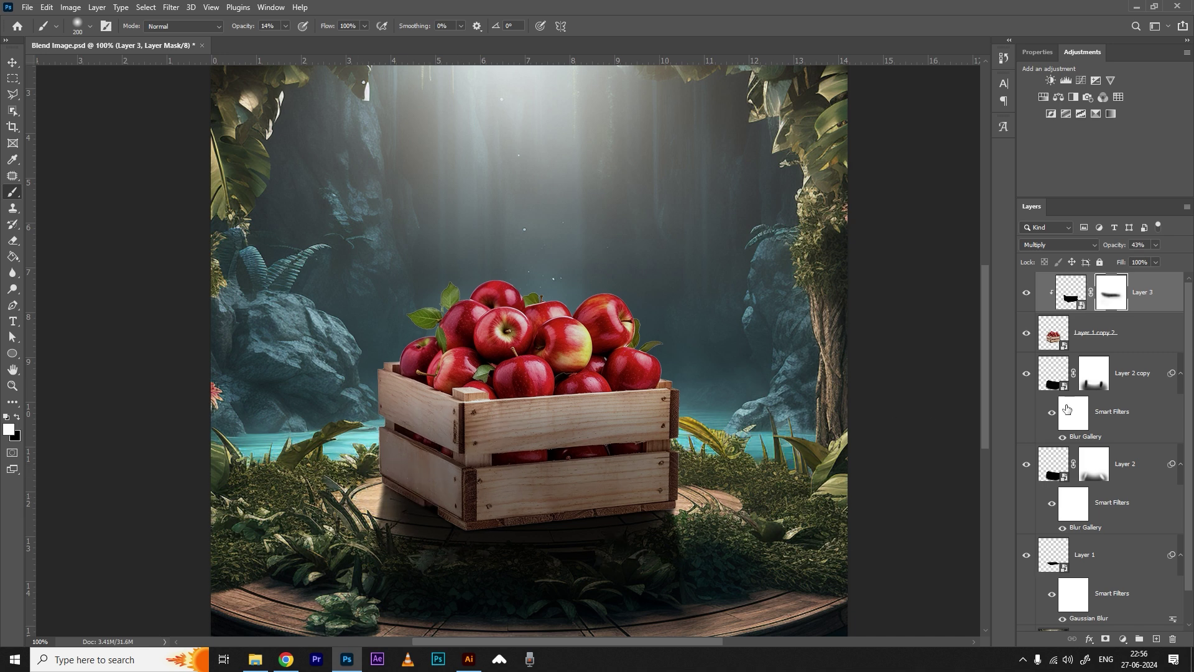
Add a new layer clipped to the crate and darken the crate's bottom edge with a 200 px black brush at 14% opacity
left_click(1156, 638)
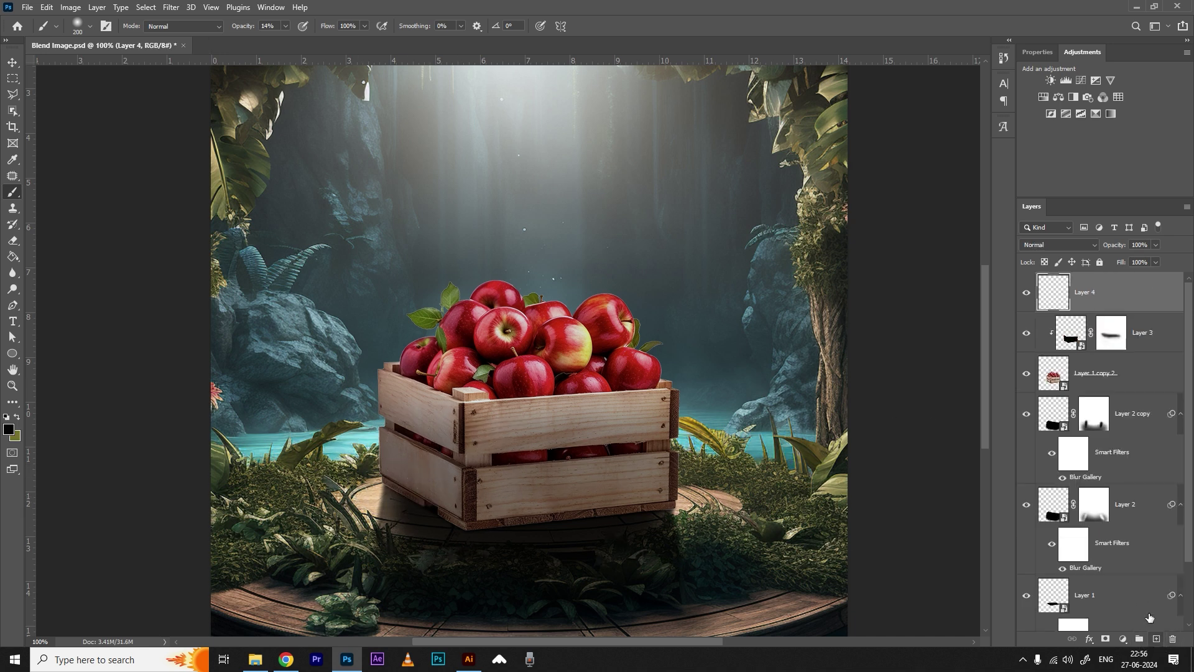
left_click(1092, 309, "alt")
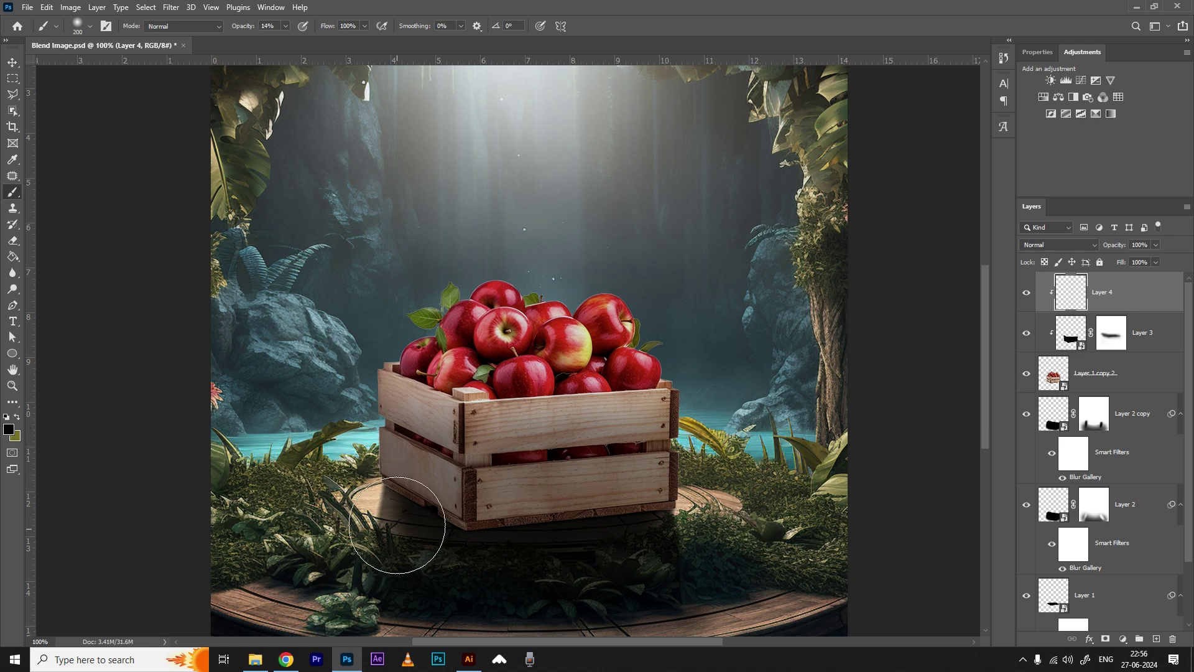
left_click_drag(396, 496, 564, 515)
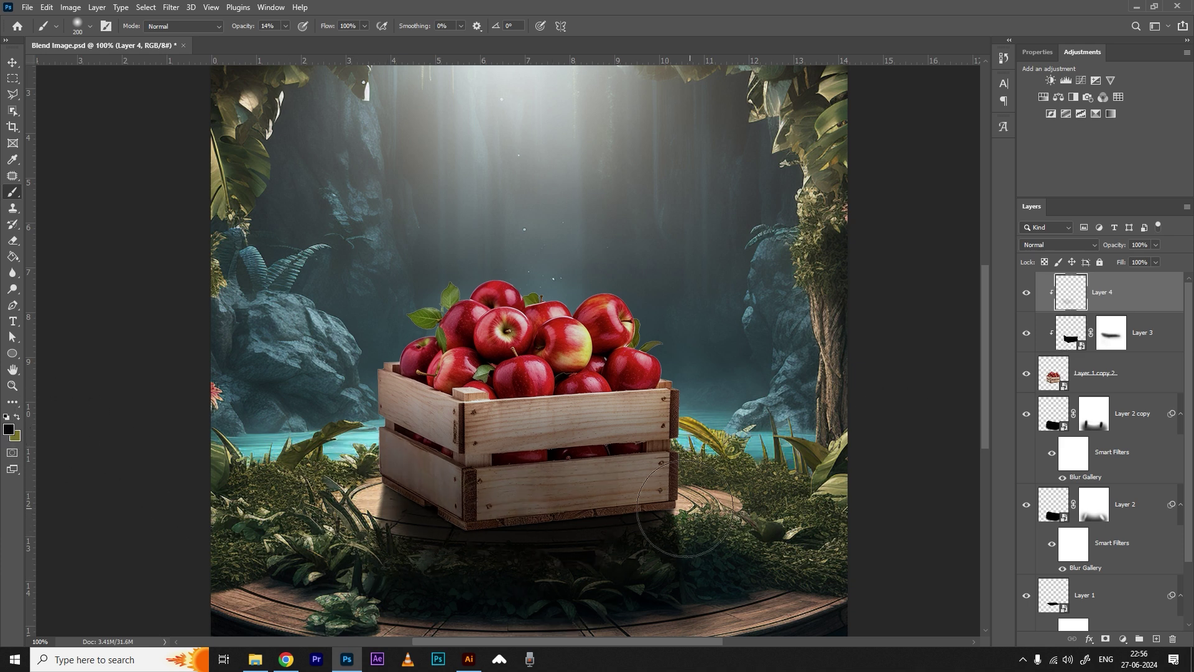
mouse_move(686, 508)
left_mouse_down()
mouse_move(530, 538)
mouse_move(721, 516)
mouse_move(442, 552)
mouse_move(556, 551)
mouse_move(380, 542)
mouse_move(338, 505)
mouse_move(495, 561)
mouse_move(426, 549)
mouse_move(622, 556)
mouse_move(630, 546)
mouse_move(455, 558)
mouse_move(368, 511)
mouse_move(549, 561)
mouse_move(689, 519)
mouse_move(545, 545)
mouse_move(377, 496)
mouse_move(401, 559)
mouse_move(442, 542)
left_mouse_up()
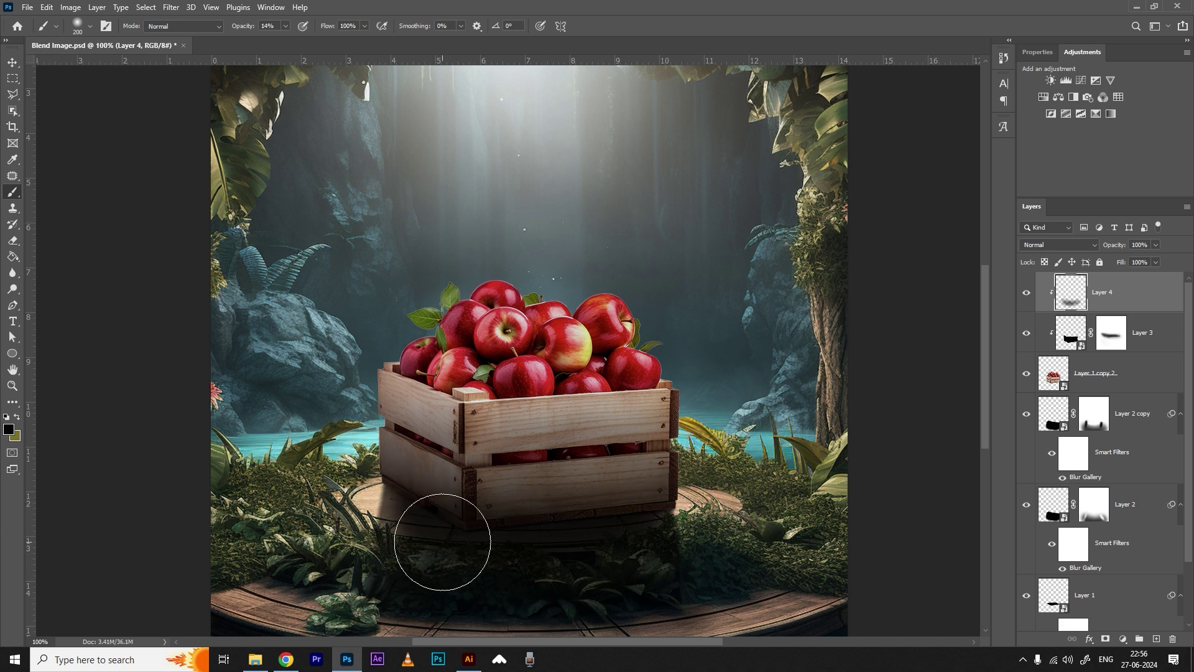
Darken the crate's lower edge near its front corner on Layer 4 with an 80 px brush, and set the layer to Multiply
key("bracketleft")
key("bracketleft")
key("bracketleft")
key("bracketleft")
key("bracketleft")
key("bracketleft")
mouse_move(383, 484)
left_mouse_down()
mouse_move(437, 523)
mouse_move(398, 497)
mouse_move(498, 529)
mouse_move(617, 525)
mouse_move(555, 522)
mouse_move(686, 504)
mouse_move(468, 536)
left_mouse_up()
left_click(1043, 250)
left_click(1038, 297)
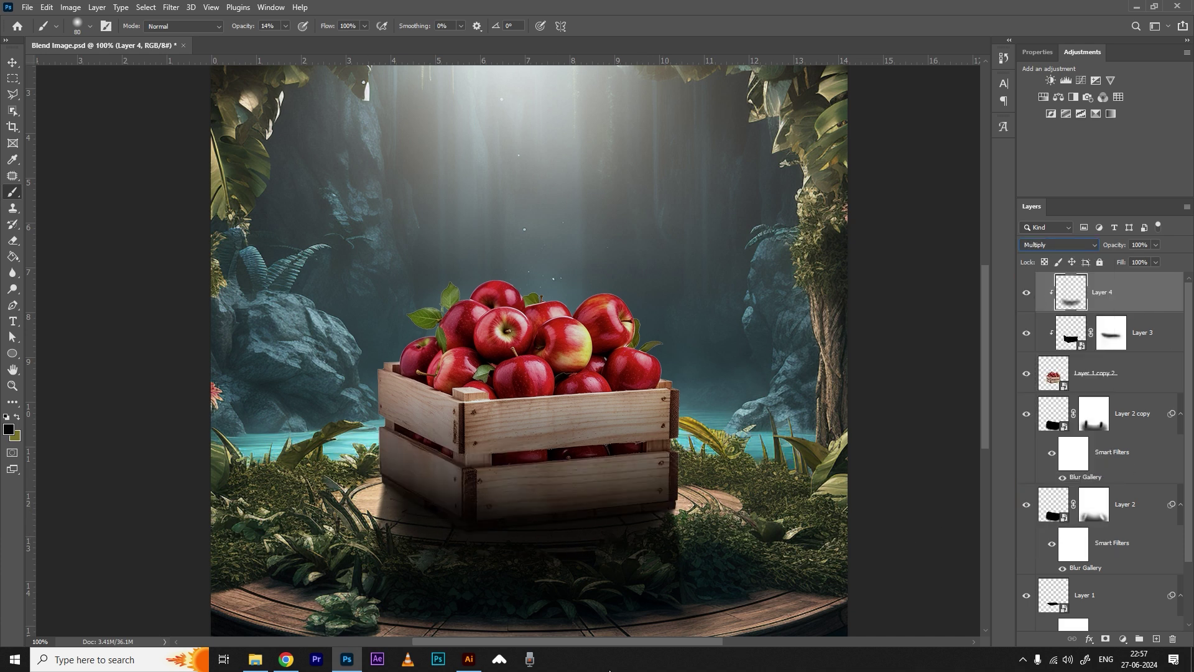
key("v")
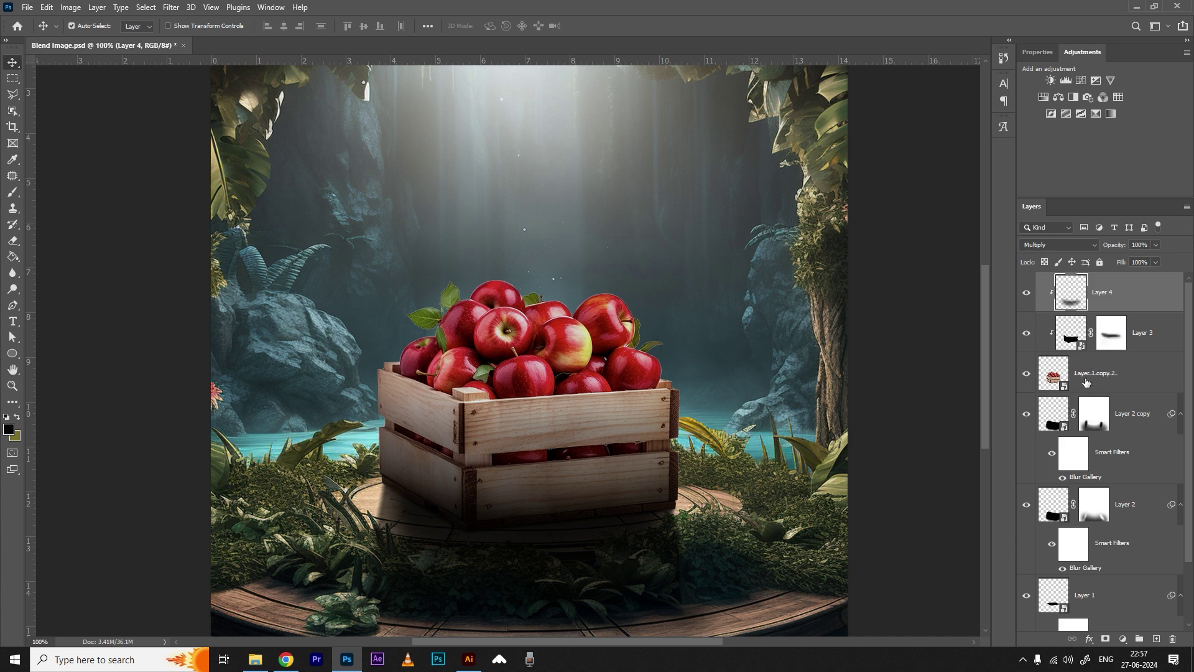
Add a Levels adjustment clipped to the crate with a white input of 161 and invert its mask to black
left_click(1086, 382)
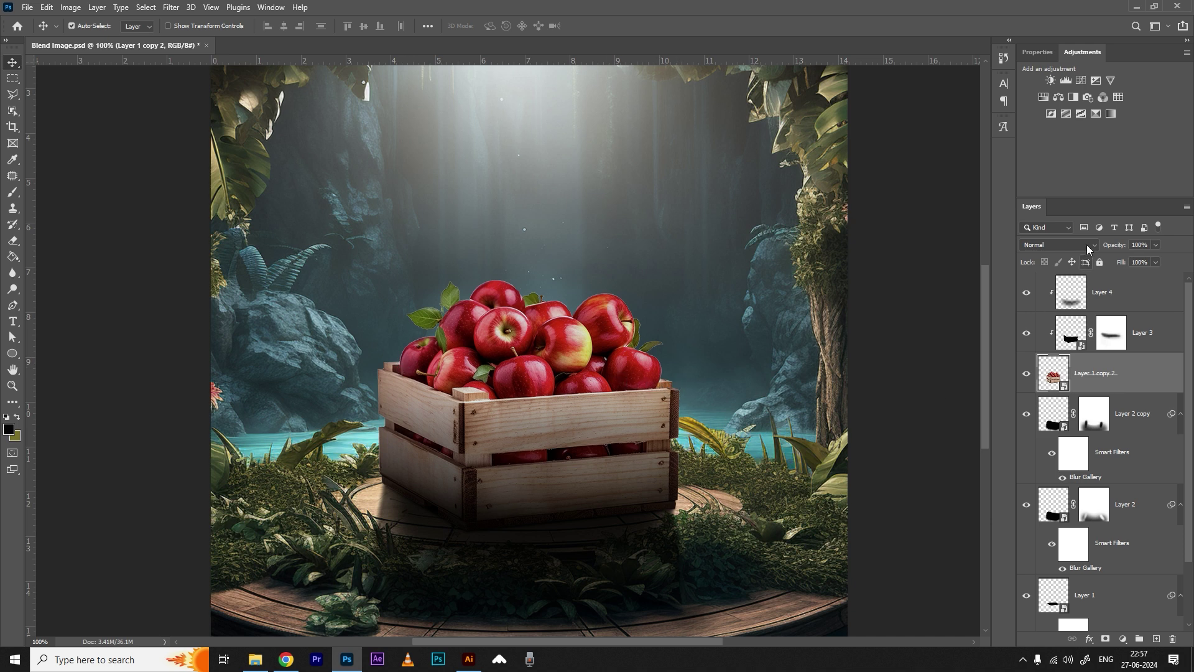
left_click(1066, 81)
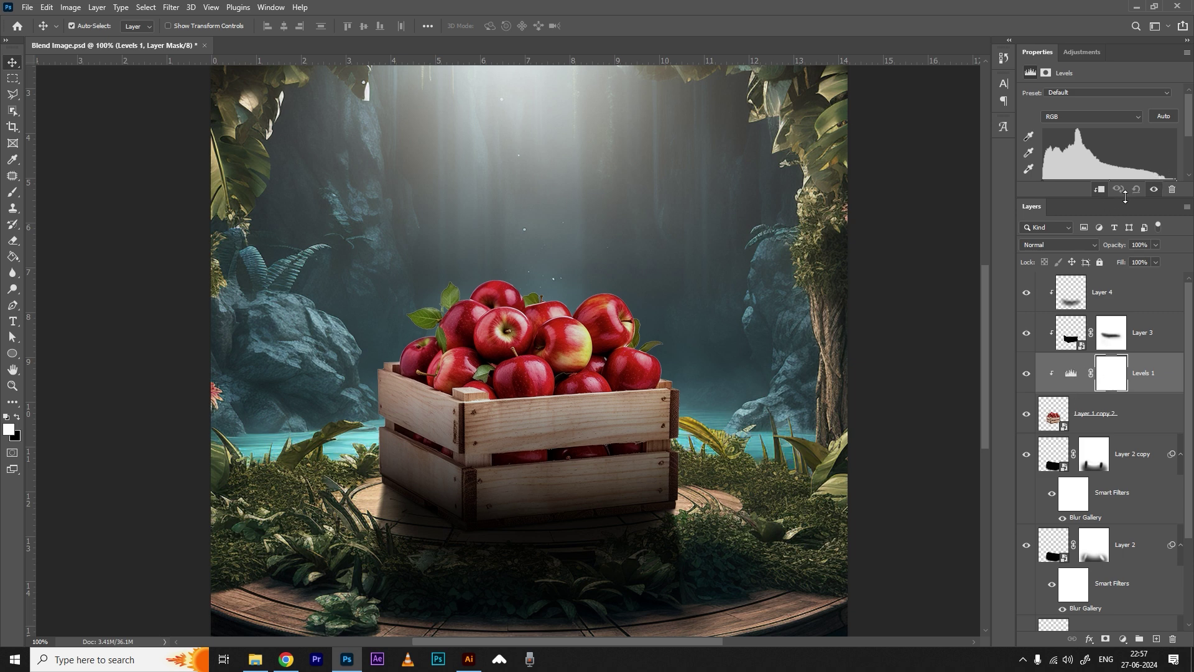
left_click_drag(1122, 197, 1123, 271)
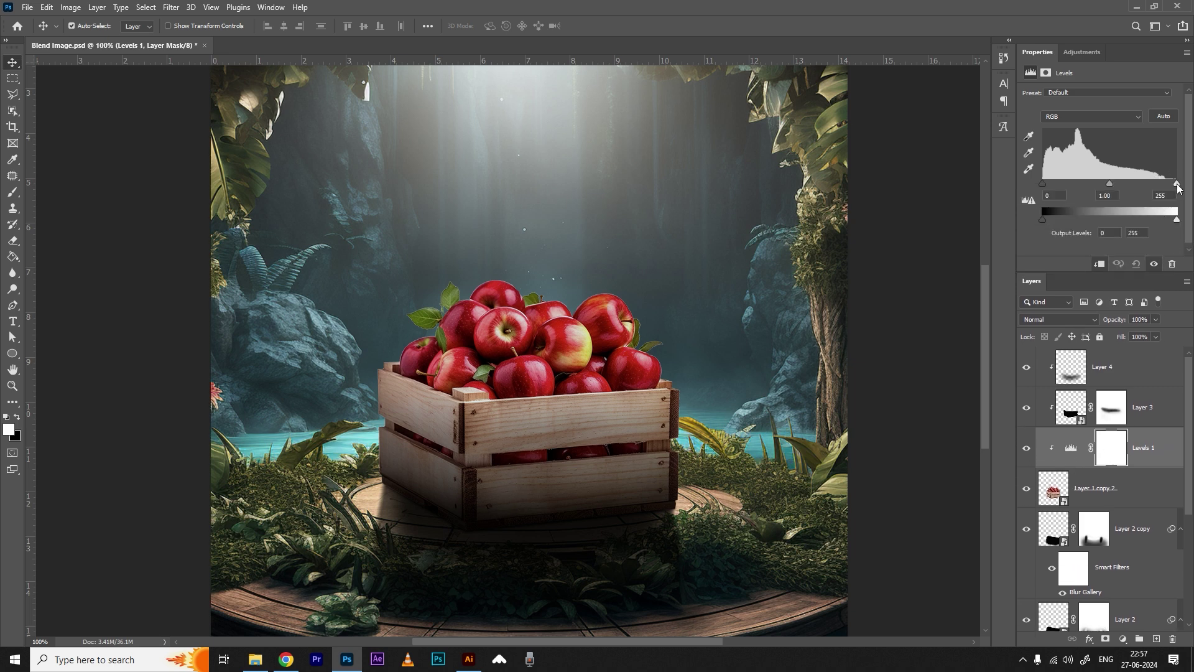
left_click_drag(1167, 185, 1127, 195)
left_click(1071, 449)
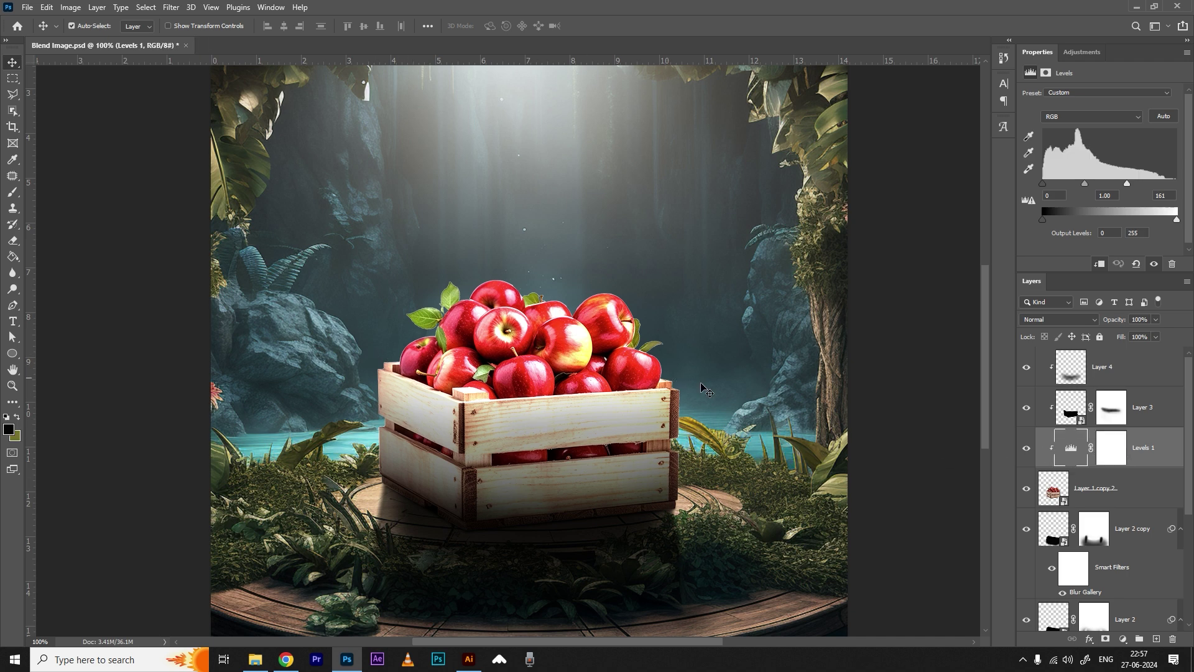
left_click(1110, 450)
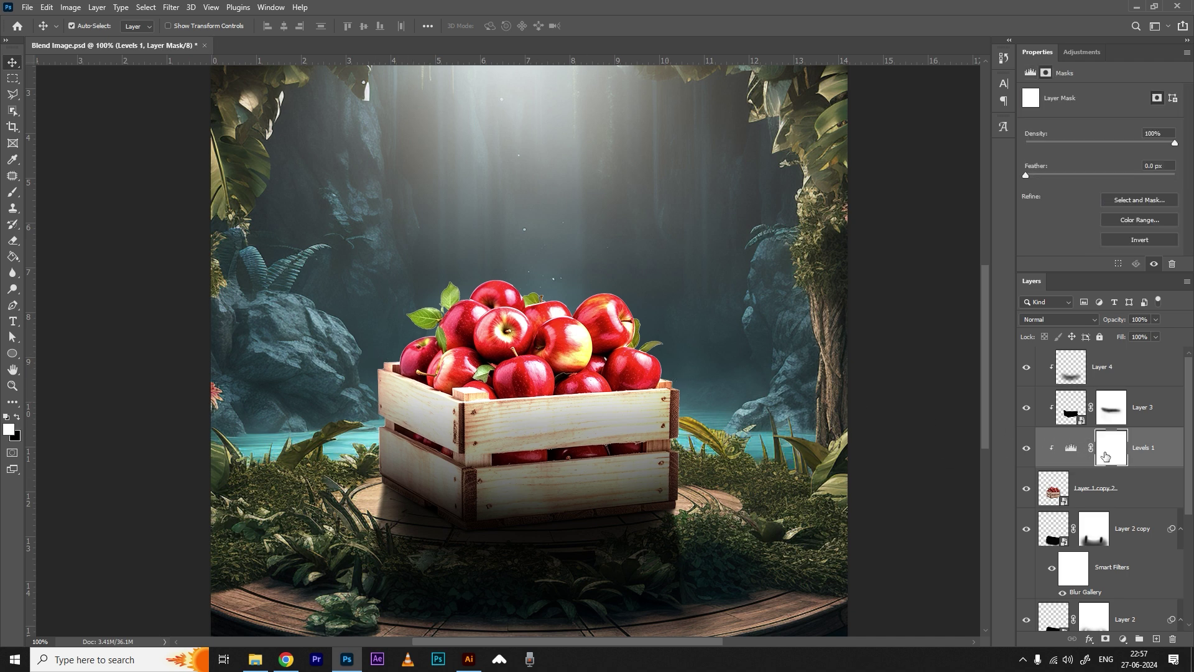
key("ctrl+i")
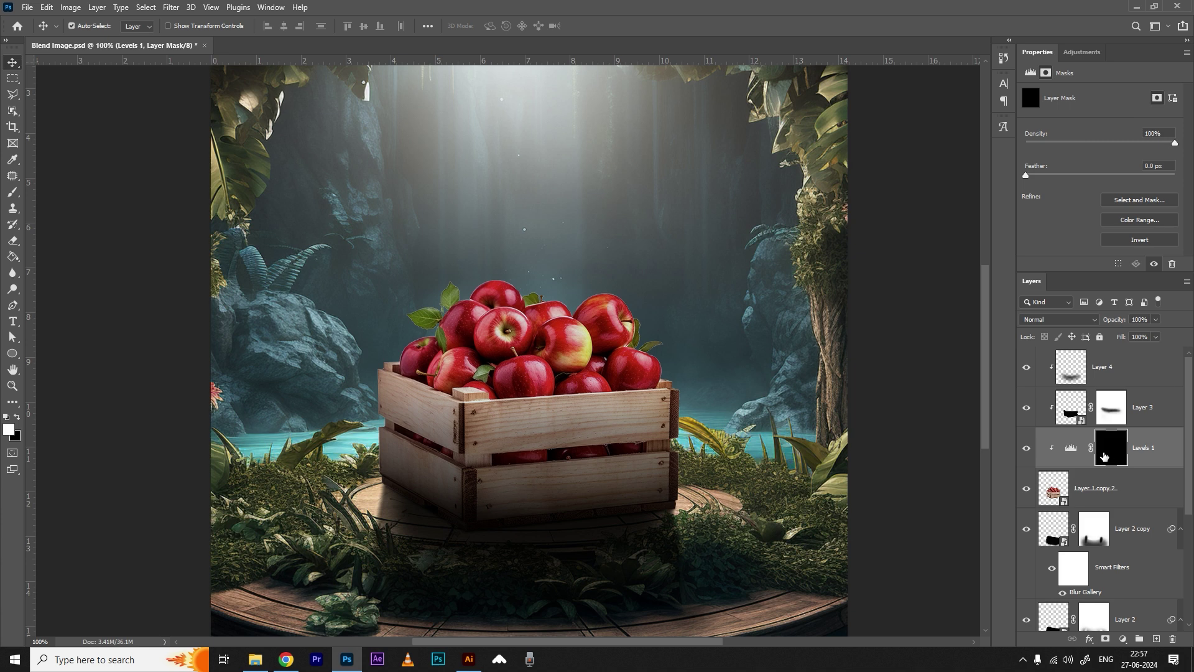
Brighten the tops of the apples by painting the Levels 1 mask white with 80 and 150 px brushes at 14% opacity
left_click(12, 192)
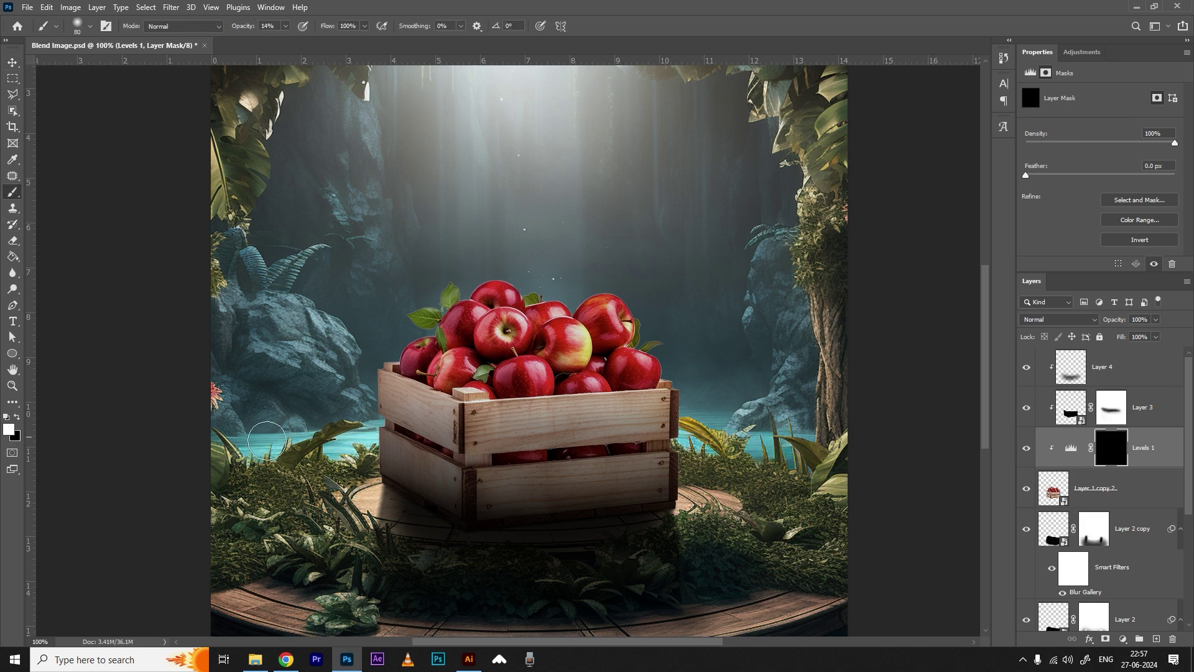
mouse_move(466, 294)
left_mouse_down()
mouse_move(423, 286)
mouse_move(559, 301)
left_mouse_up()
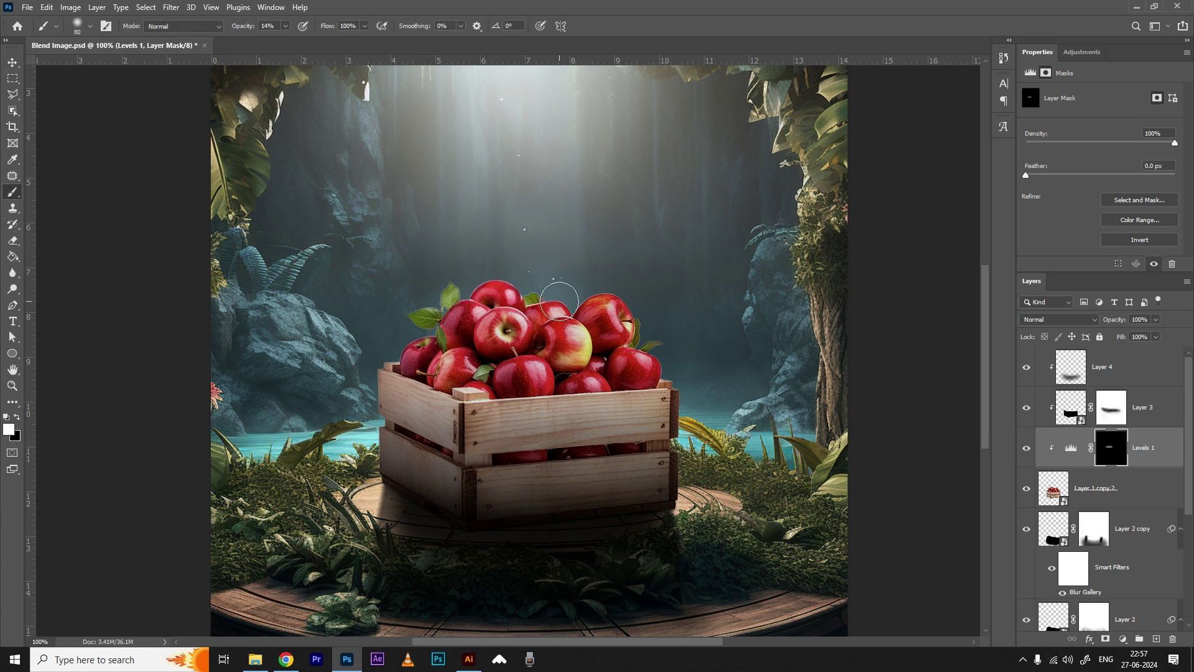
key("bracketright")
key("bracketright")
key("bracketright")
key("bracketright")
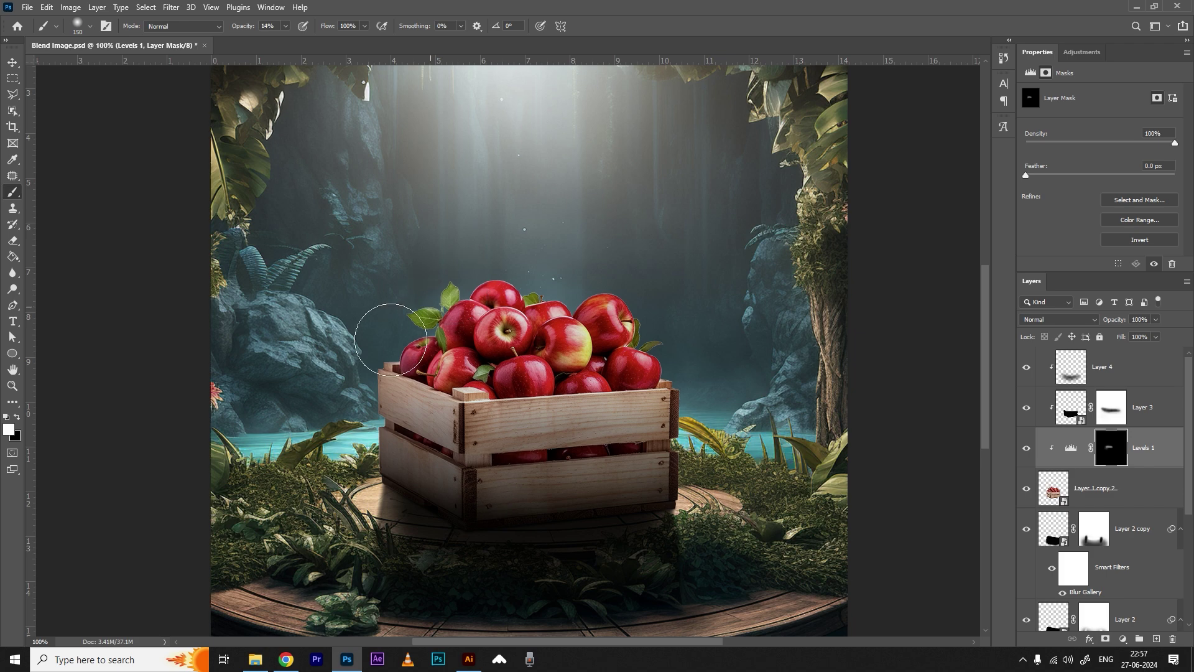
left_click_drag(391, 340, 395, 333)
Refine the highlights along the apples' upper edges on the Levels 1 mask with a 50 px white brush
key("bracketleft")
key("bracketleft")
key("bracketleft")
key("bracketleft")
scroll(408, 376, "up", 3)
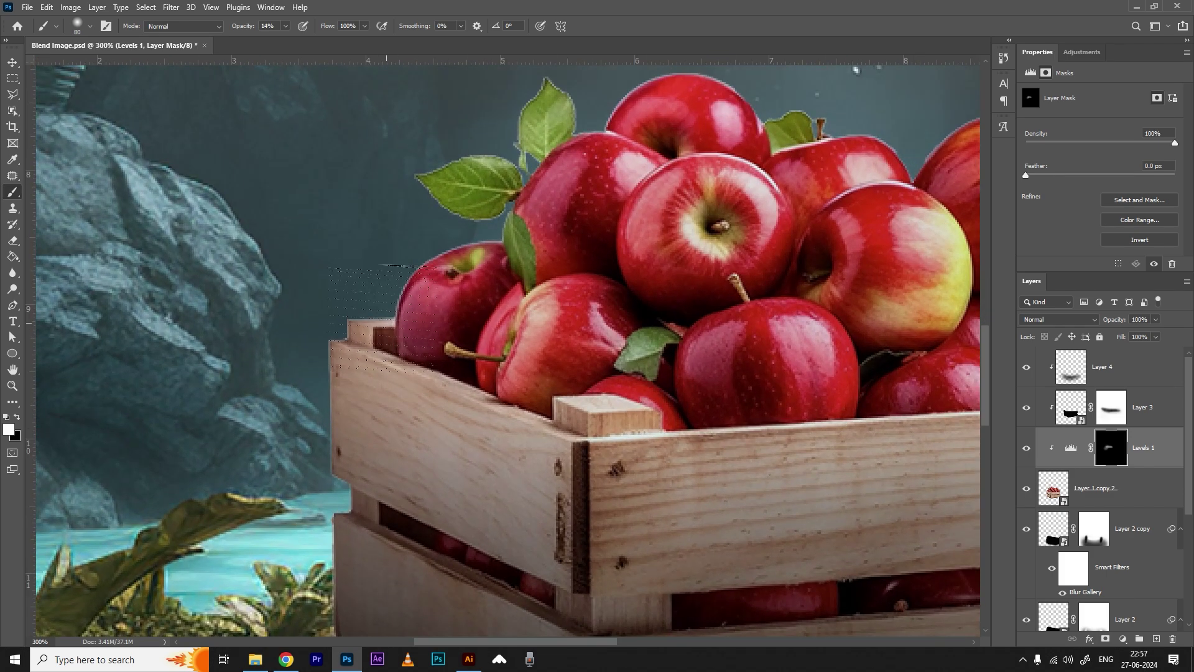
key("bracketleft")
key("bracketleft")
key("bracketleft")
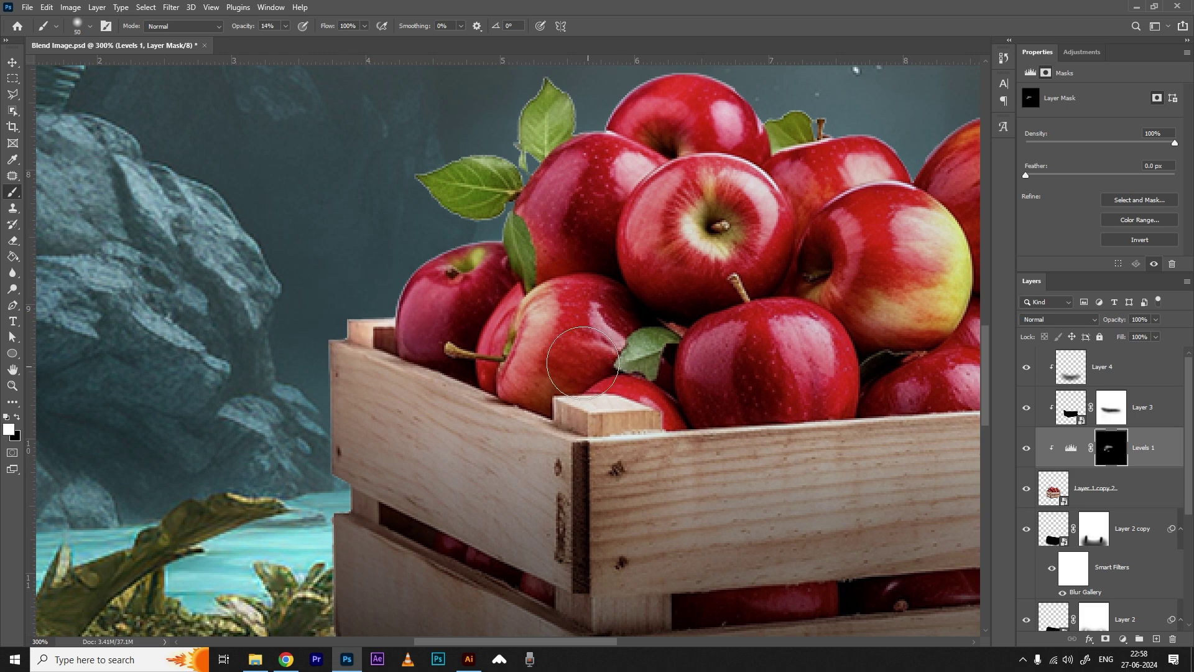
scroll(583, 363, "right", 5)
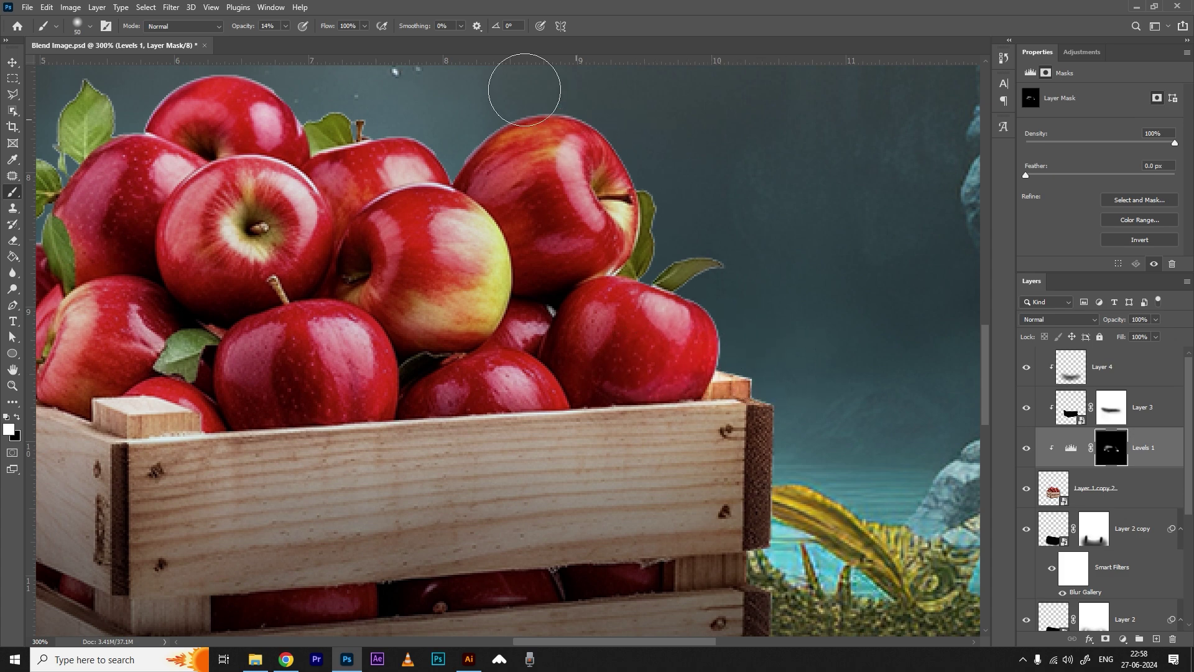
scroll(475, 183, "down", 2)
left_click_drag(389, 169, 508, 345)
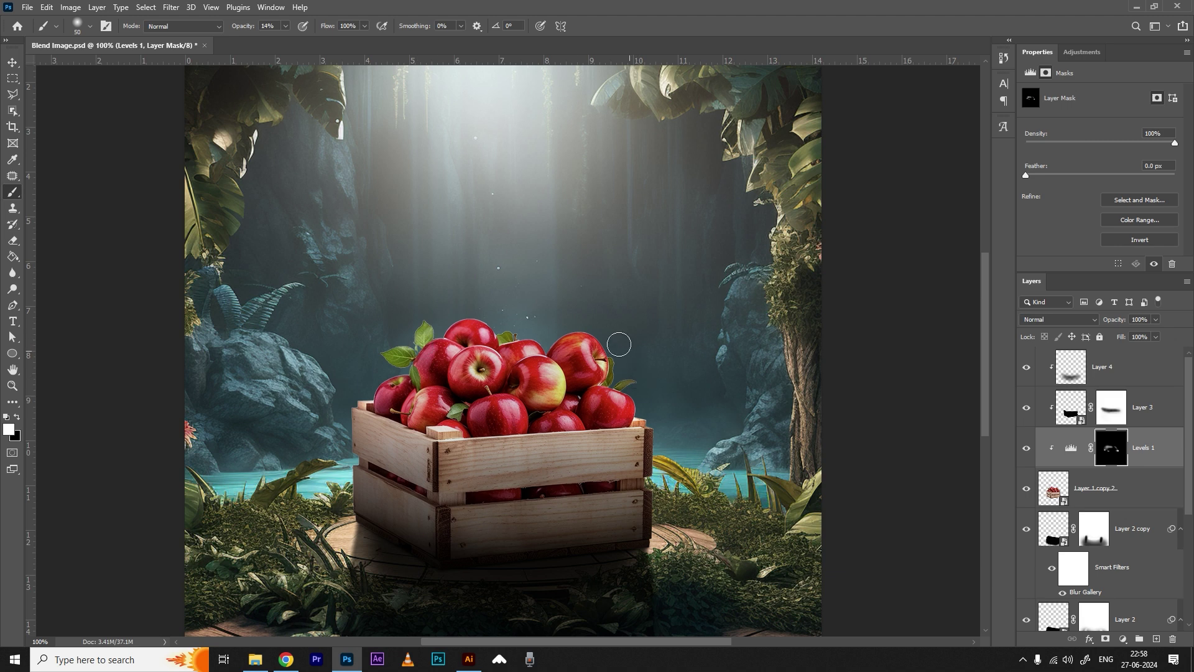
Strengthen the rim light over the apple pile on the Levels 1 mask with 35 to 60 px white brushes at 61% opacity
left_click(286, 26)
left_click(344, 9)
mouse_move(377, 370)
left_mouse_down()
mouse_move(432, 344)
mouse_move(419, 325)
mouse_move(354, 363)
mouse_move(406, 330)
mouse_move(479, 325)
left_mouse_up()
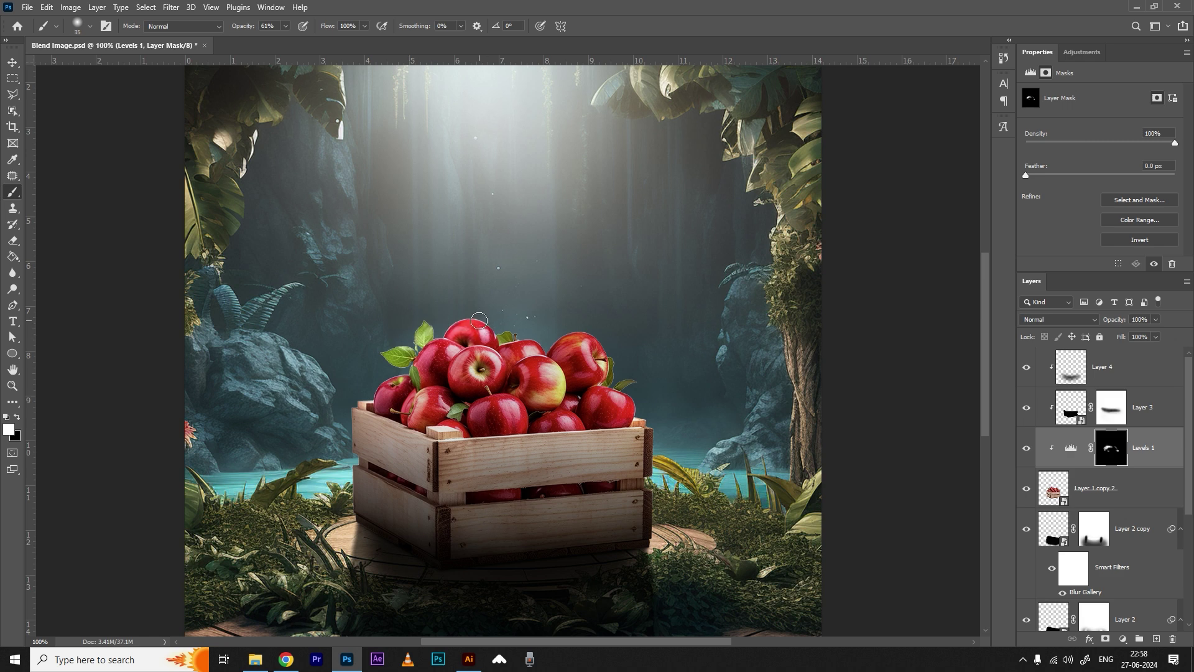
mouse_move(470, 321)
left_mouse_down()
mouse_move(527, 325)
mouse_move(506, 324)
mouse_move(640, 387)
left_mouse_up()
key("bracketright")
left_click_drag(385, 377, 360, 397)
mouse_move(533, 337)
left_mouse_down()
mouse_move(592, 365)
mouse_move(635, 411)
left_mouse_up()
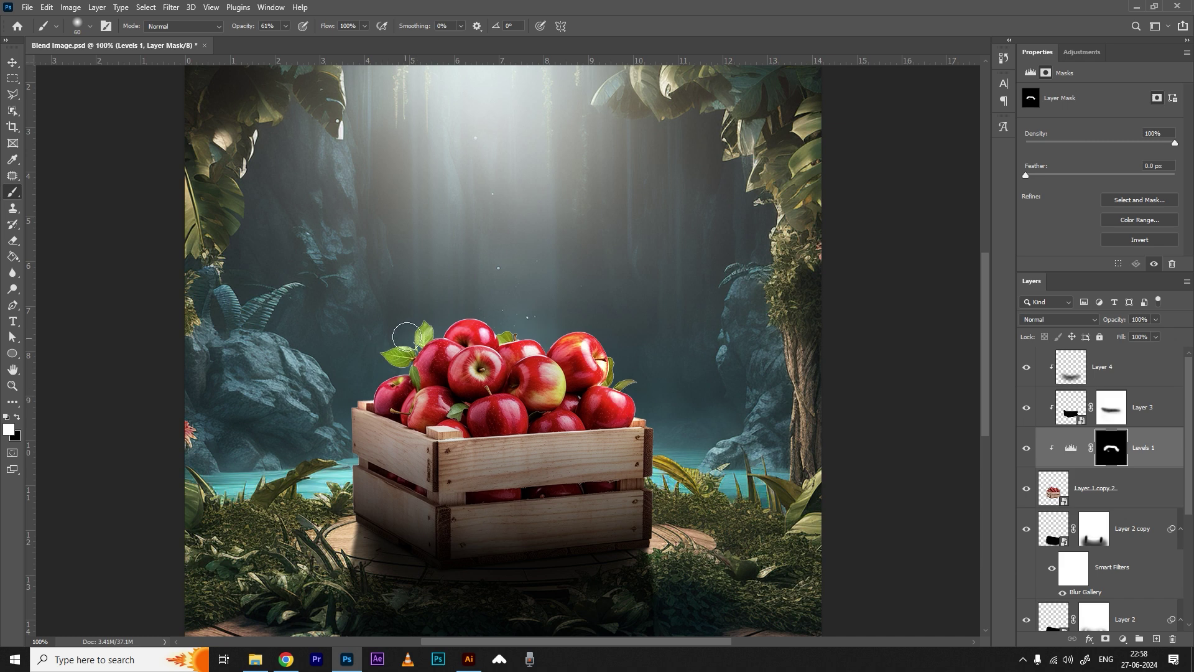
Add a second clipped Levels adjustment above Levels 1 with a white input of 126 and invert its mask to black
left_click_drag(517, 256, 468, 355)
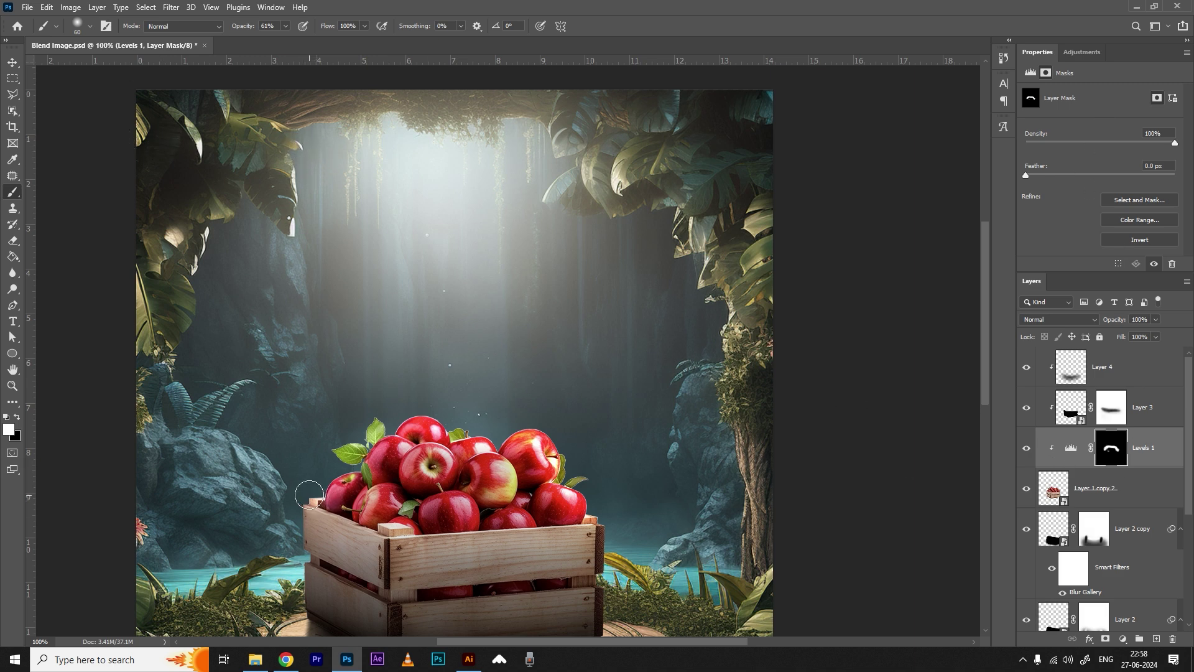
left_click(1030, 73)
left_click(1073, 53)
left_click(1065, 83)
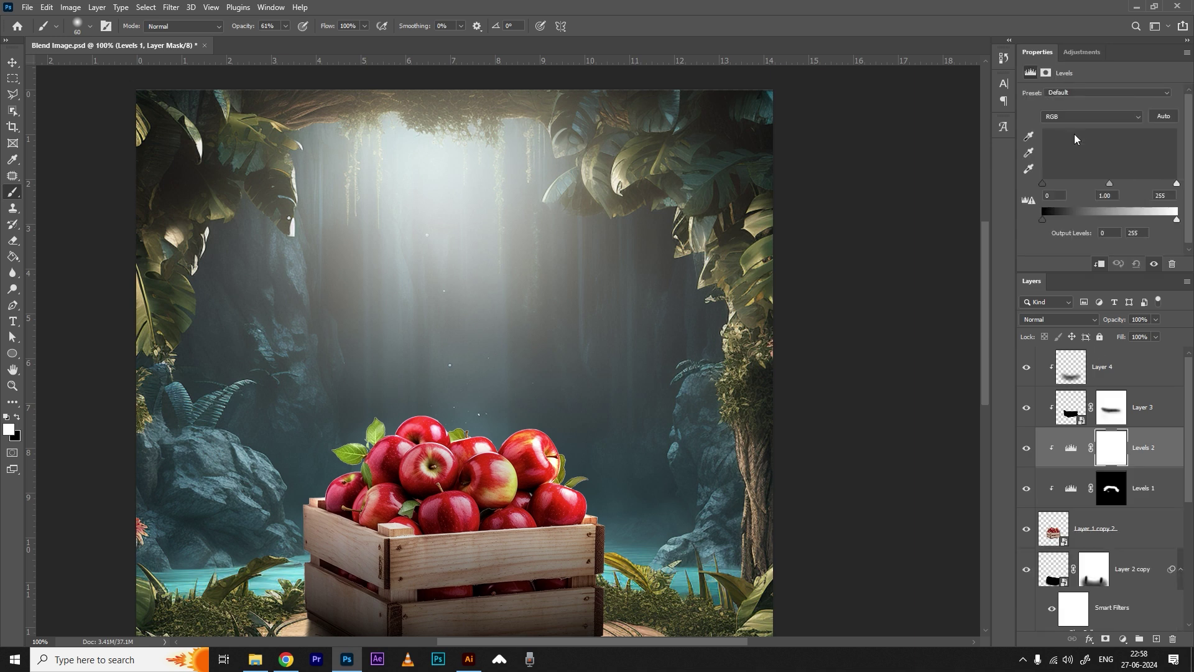
left_click_drag(1176, 184, 1110, 188)
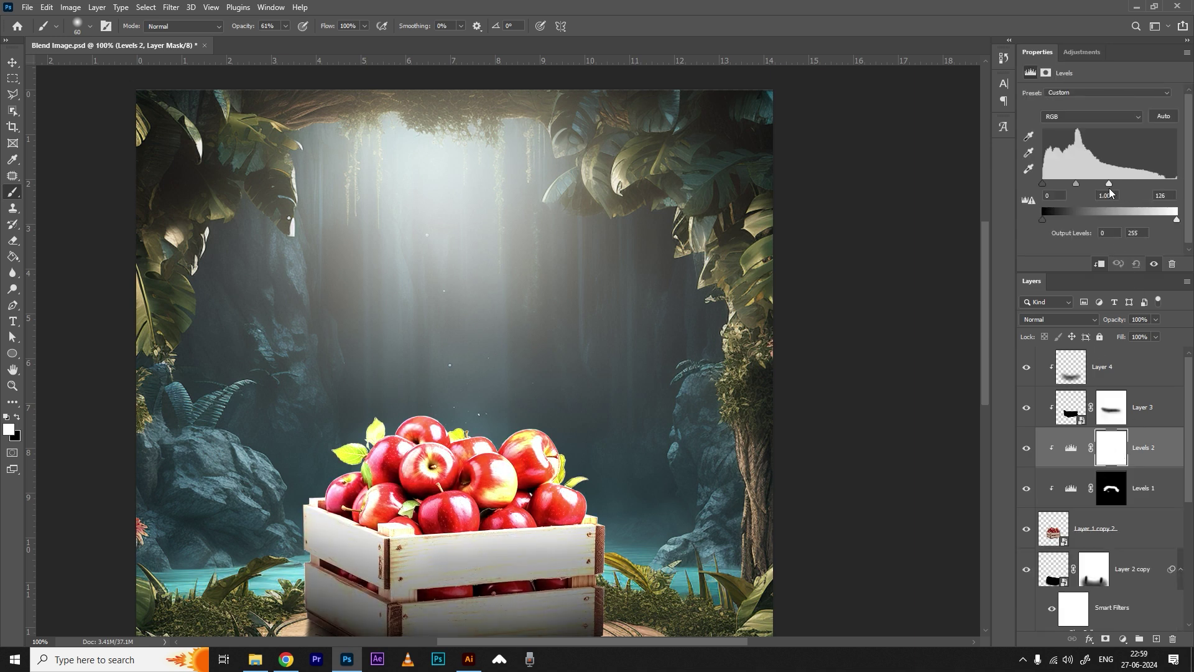
left_click(1107, 461)
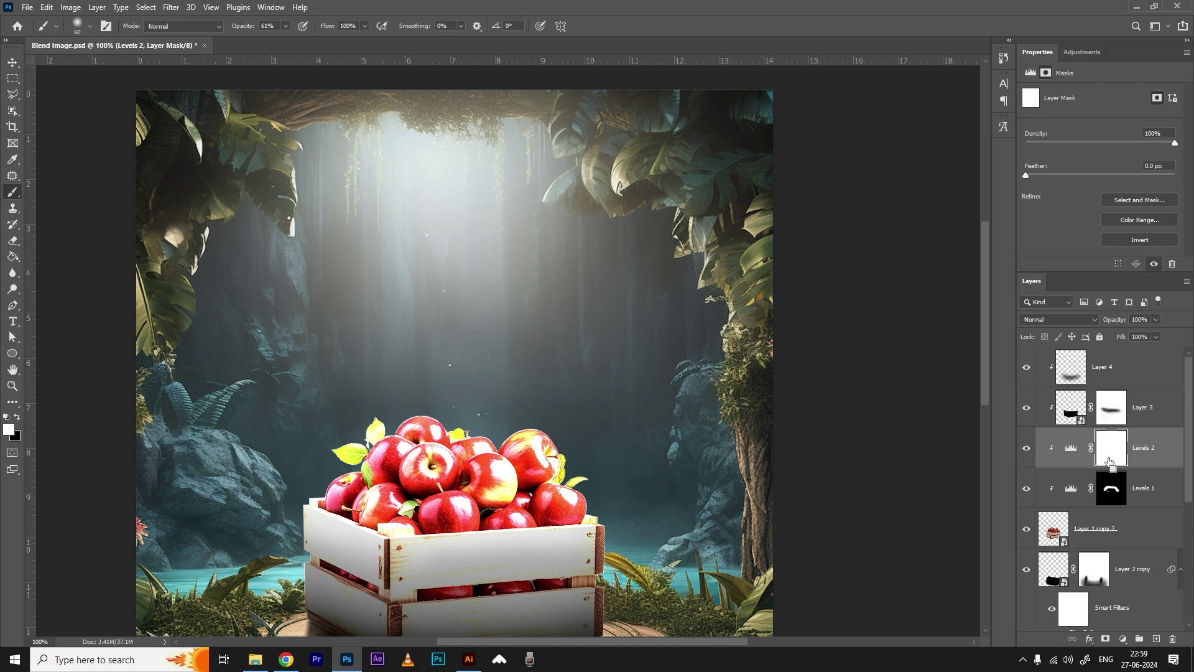
key("ctrl+i")
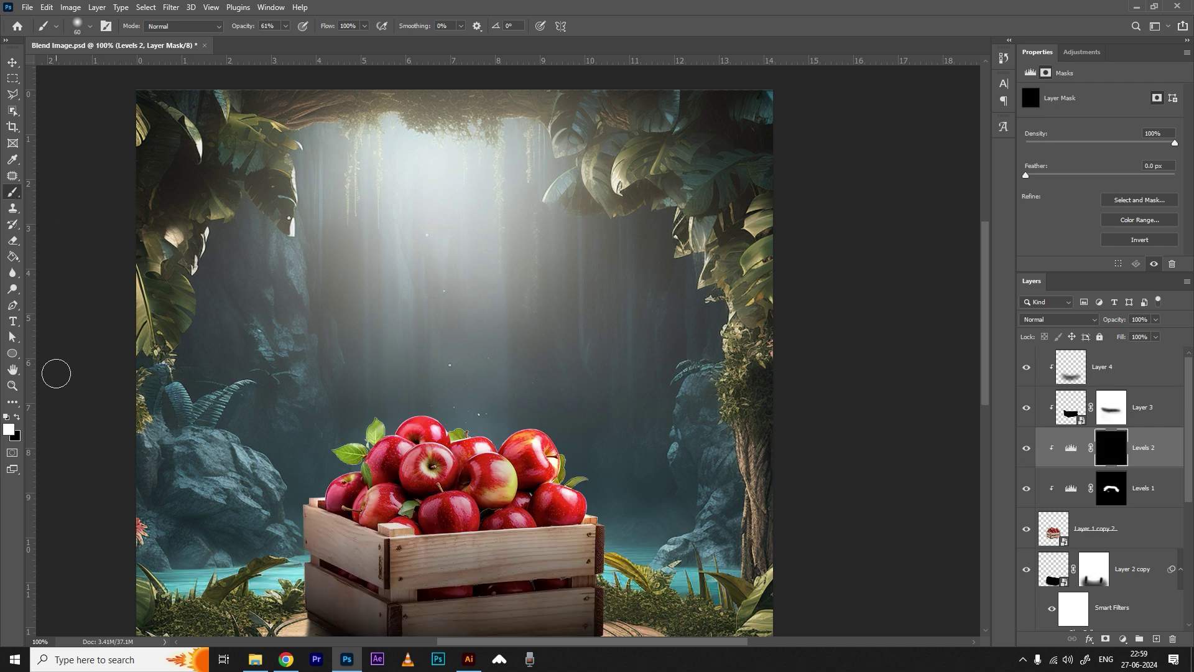
Paint the Levels 2 mask white along the top of the apple pile with a 125 px brush at 61% opacity
key("]")
key("]")
key("]")
key("]")
key("]")
left_click(356, 450)
mouse_move(347, 426)
left_mouse_down()
mouse_move(431, 386)
mouse_move(479, 405)
left_mouse_up()
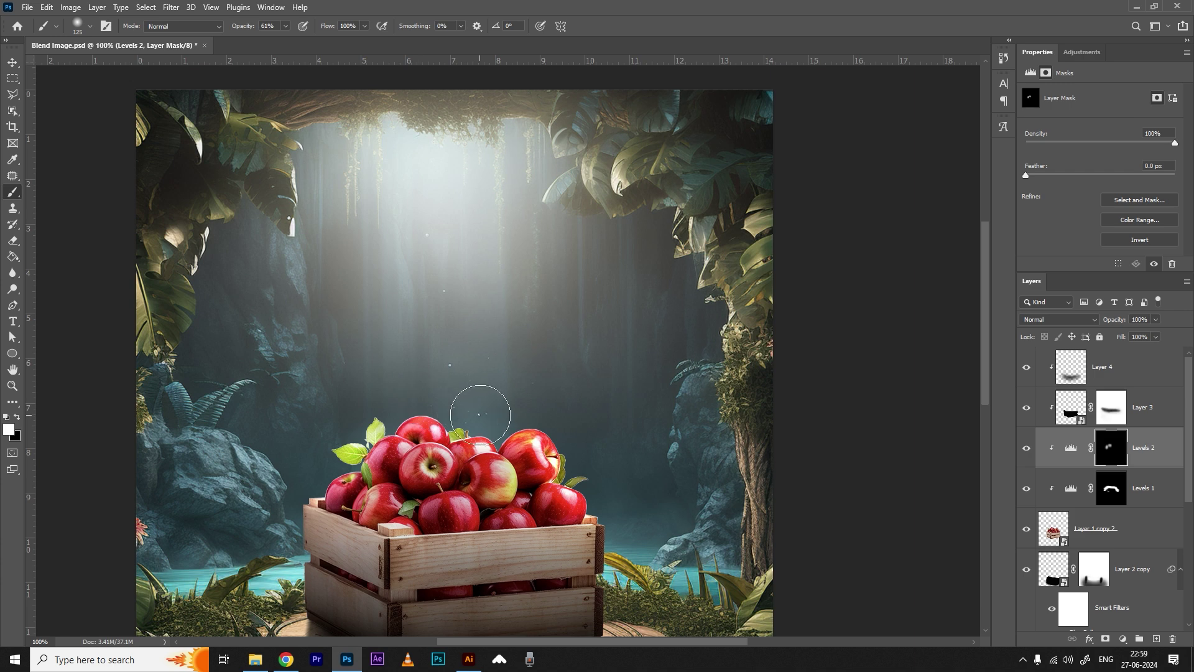
mouse_move(594, 463)
left_mouse_down()
mouse_move(554, 426)
mouse_move(479, 399)
mouse_move(399, 392)
mouse_move(323, 446)
left_mouse_up()
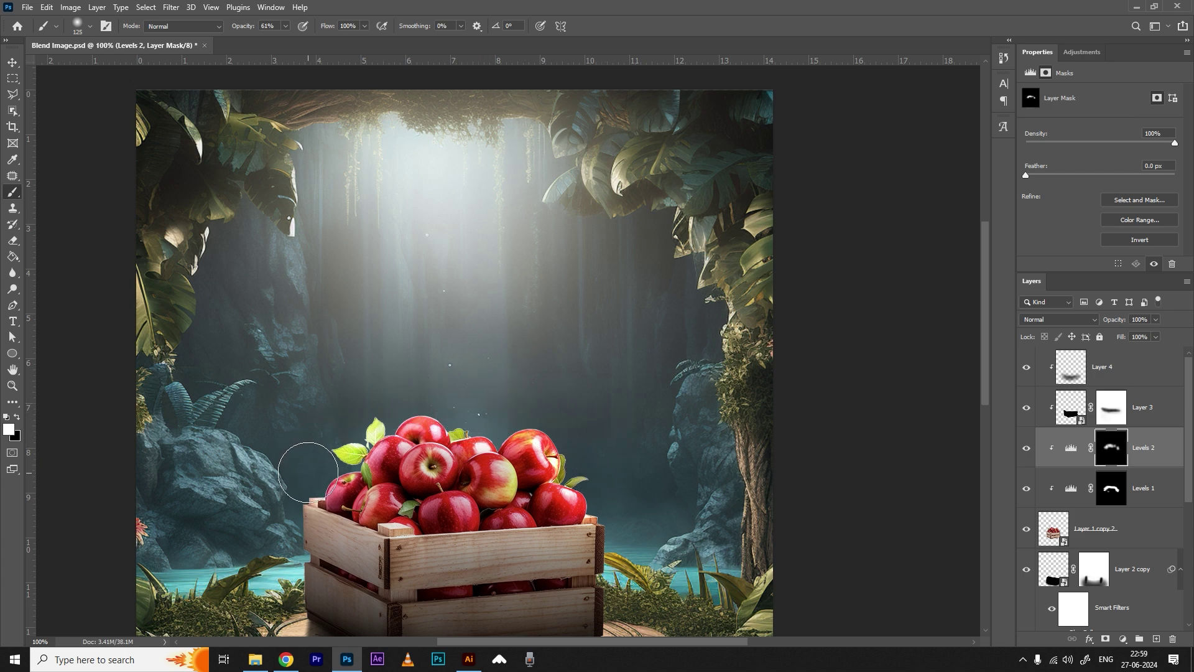
mouse_move(616, 487)
left_mouse_down()
mouse_move(596, 451)
mouse_move(487, 414)
mouse_move(373, 406)
left_mouse_up()
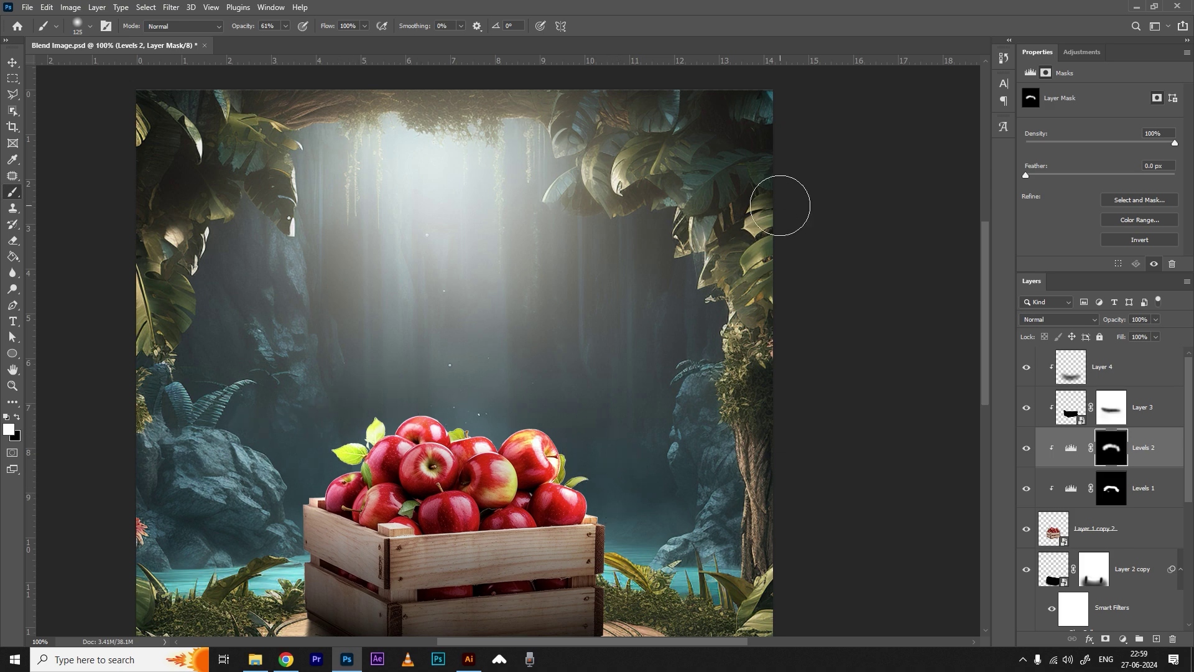
Add a Vibrance adjustment clipped to the crate with vibrance +3 and saturation -8
key("ctrl+minus")
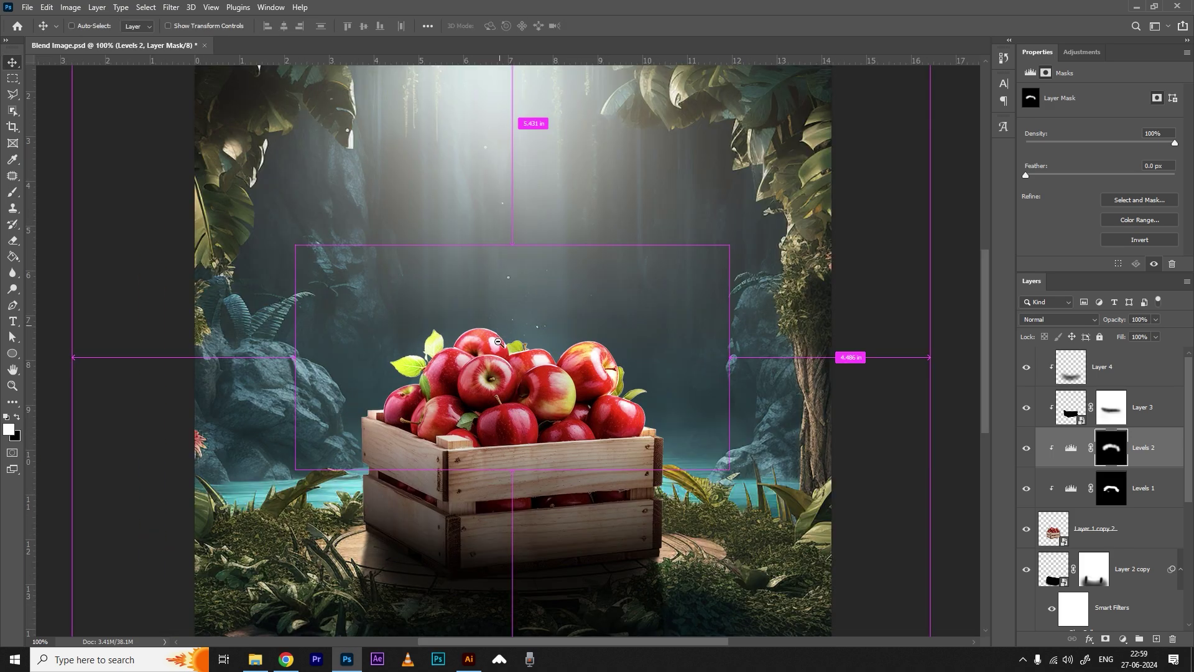
key("ctrl+minus")
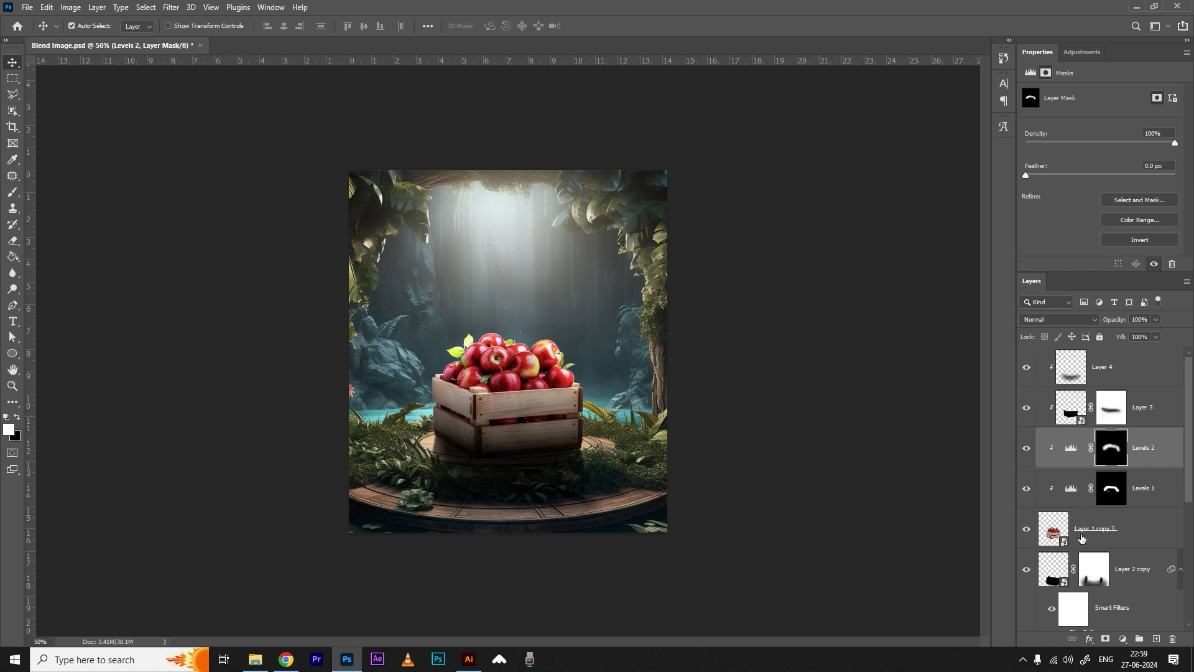
left_click(1111, 370)
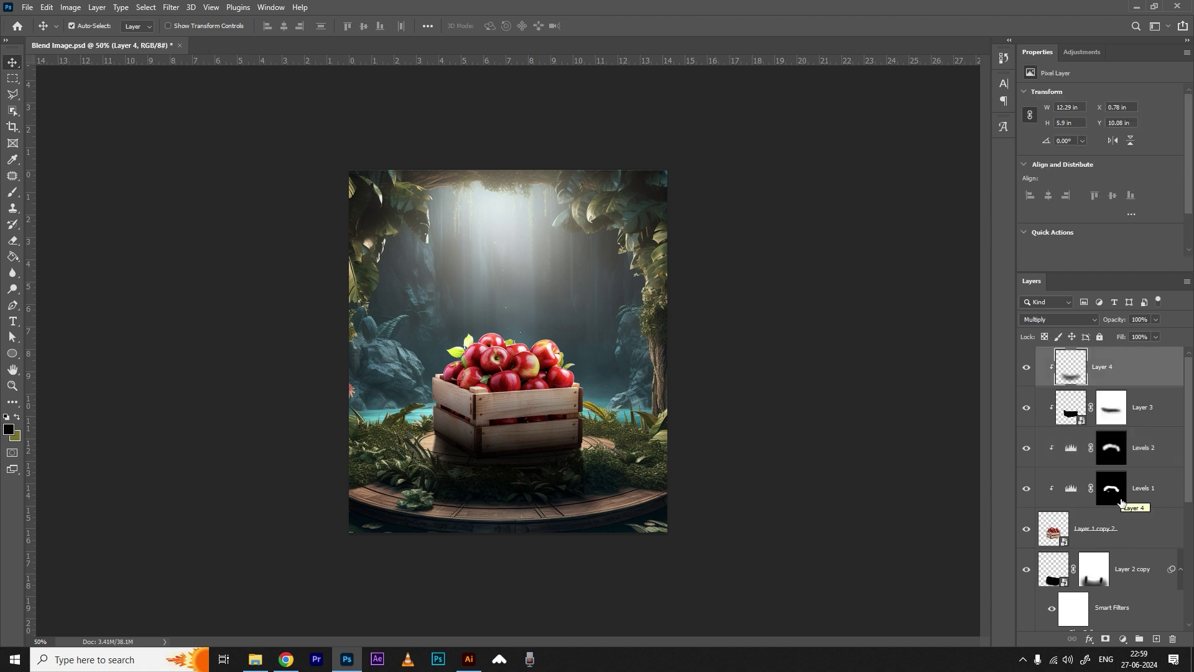
key("ctrl+plus")
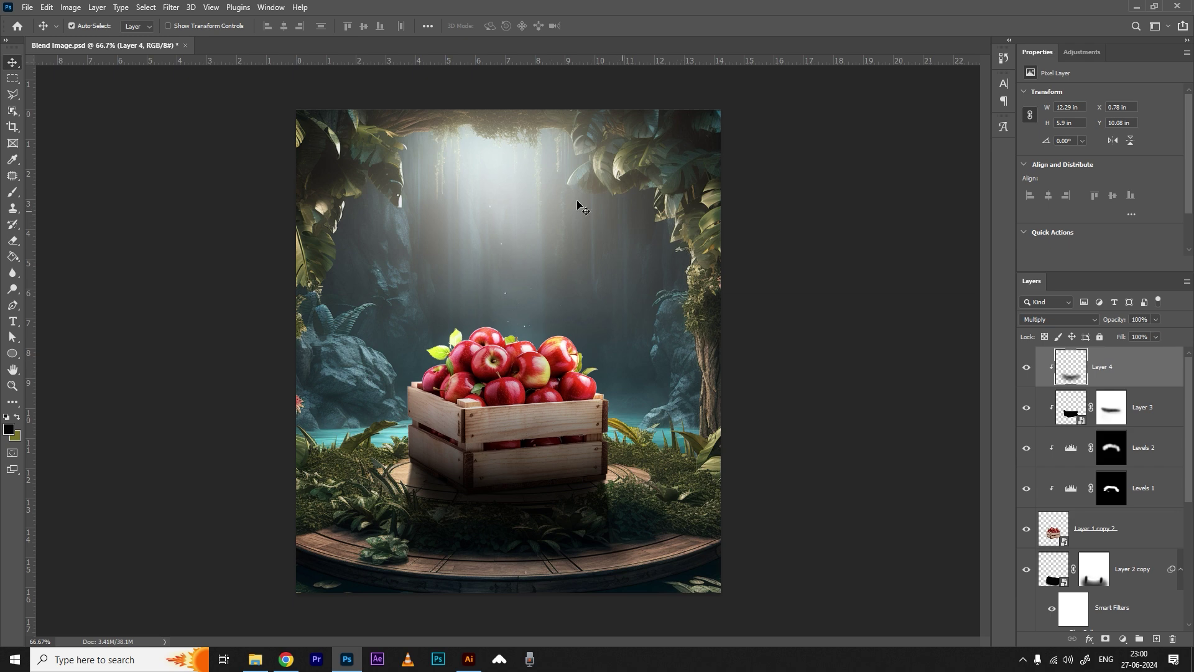
left_click(575, 404)
left_click(1074, 51)
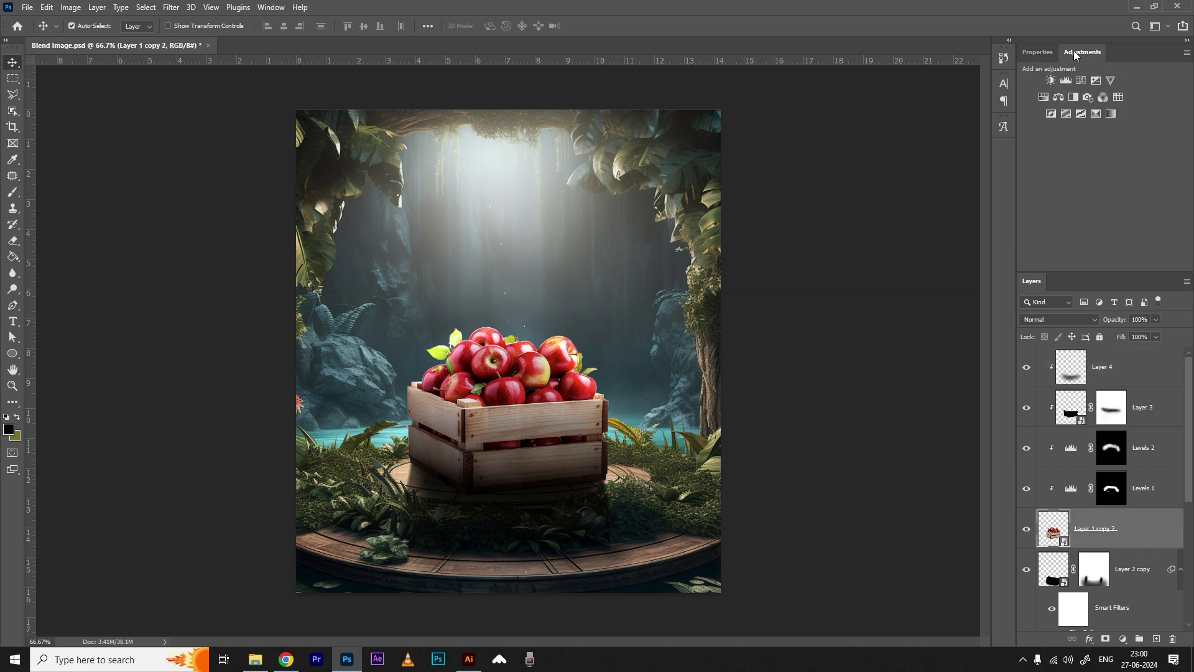
left_click(1110, 80)
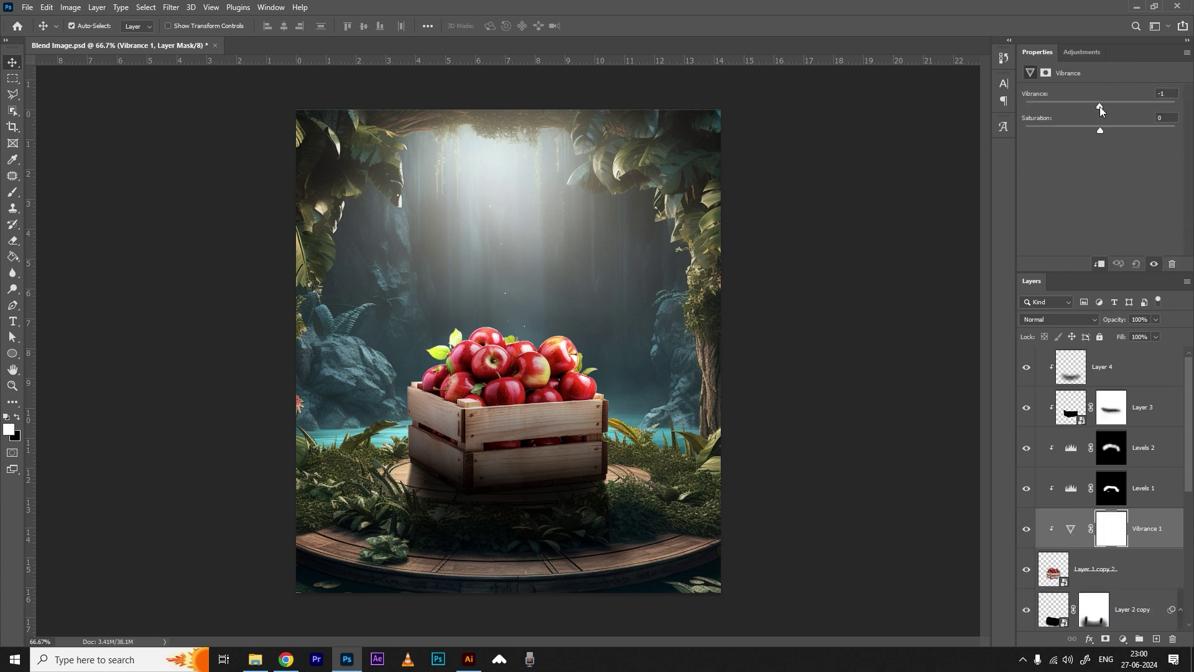
left_click_drag(1100, 107, 1096, 130)
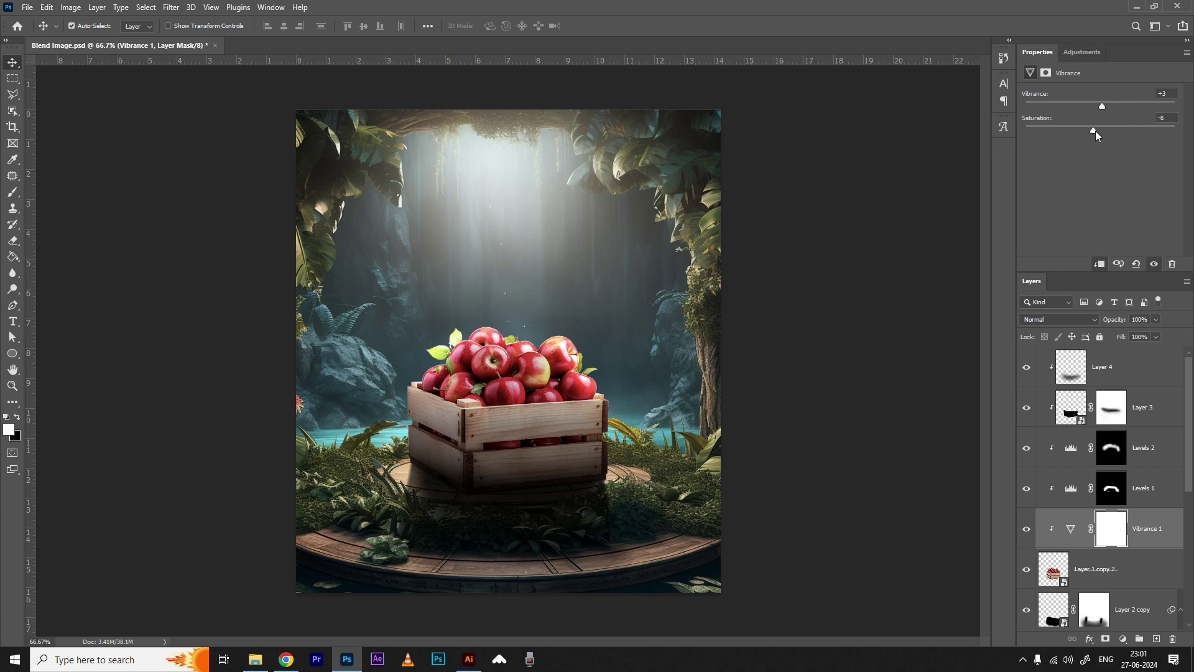
Compare the crate with and without the Vibrance adjustment, leaving the adjustment switched on
left_click(1027, 529)
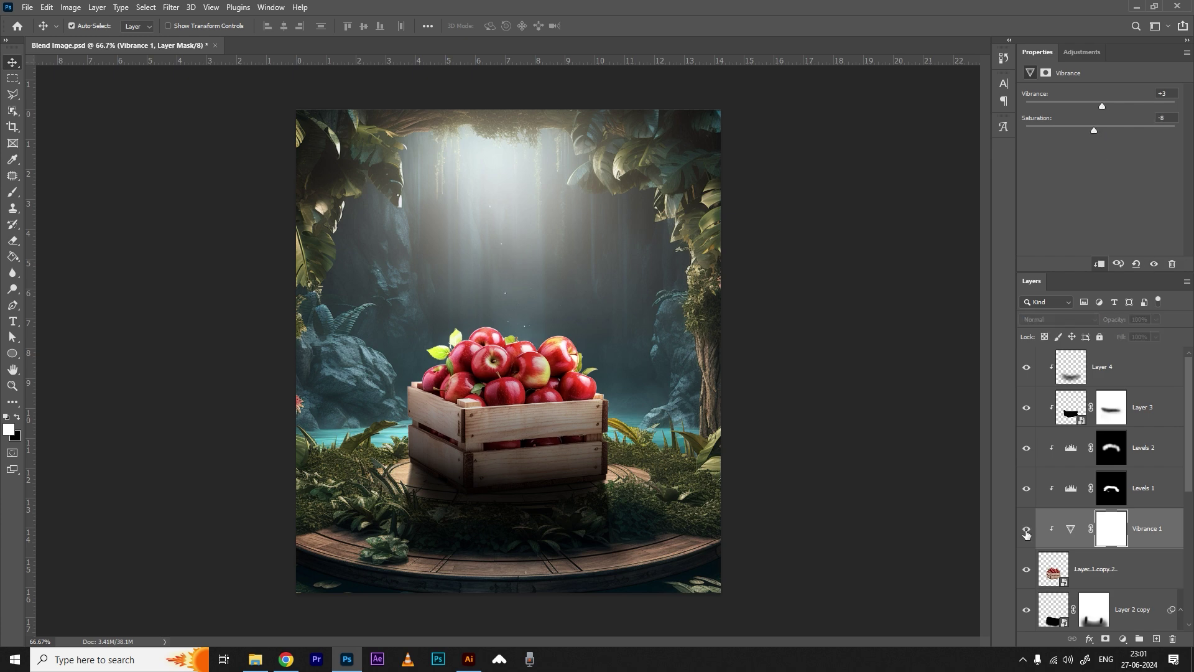
left_click(1026, 529)
left_click(1026, 528)
key("ctrl+1")
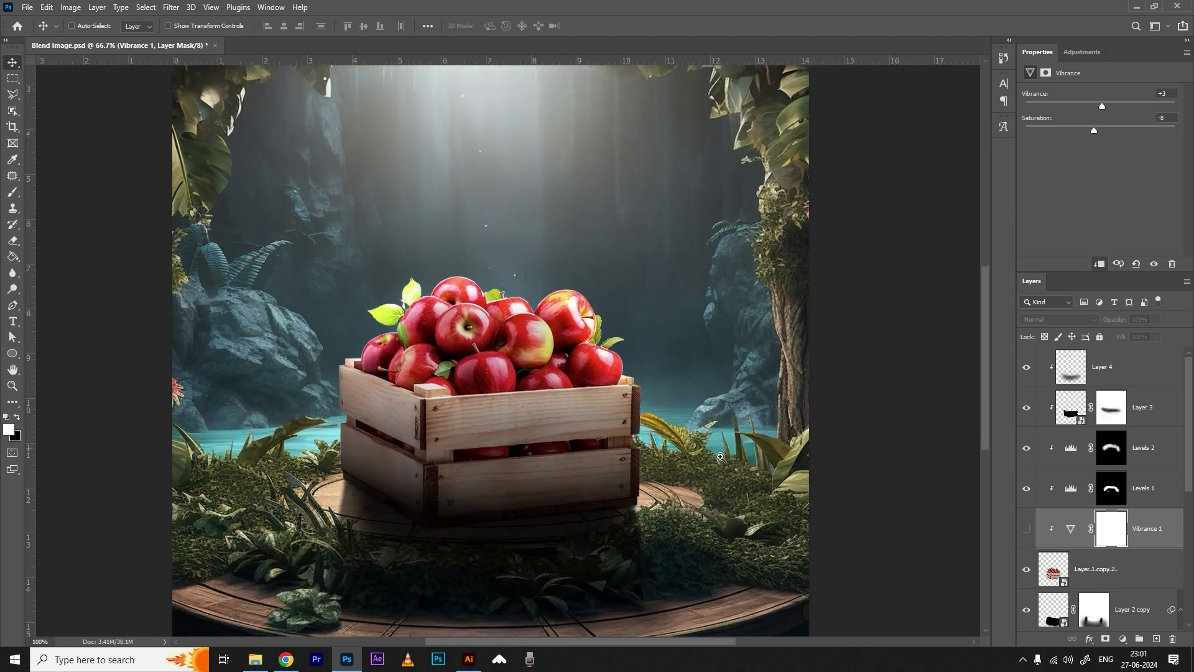
left_click(1027, 530)
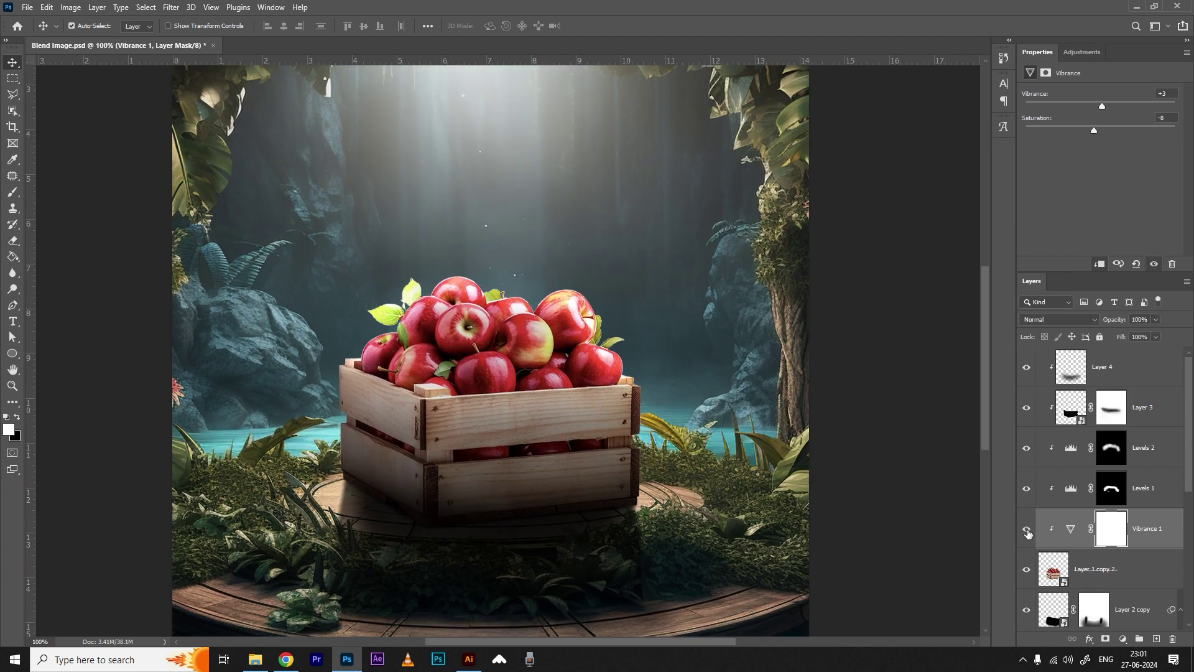
Toggle the Vibrance 1 adjustment repeatedly to judge its effect on the crate's colours, and leave it visible
left_click(1027, 530)
left_click(1027, 530)
left_click(1027, 530)
left_click(1027, 530)
left_click(1027, 530)
left_click(1026, 530)
left_click(1027, 529)
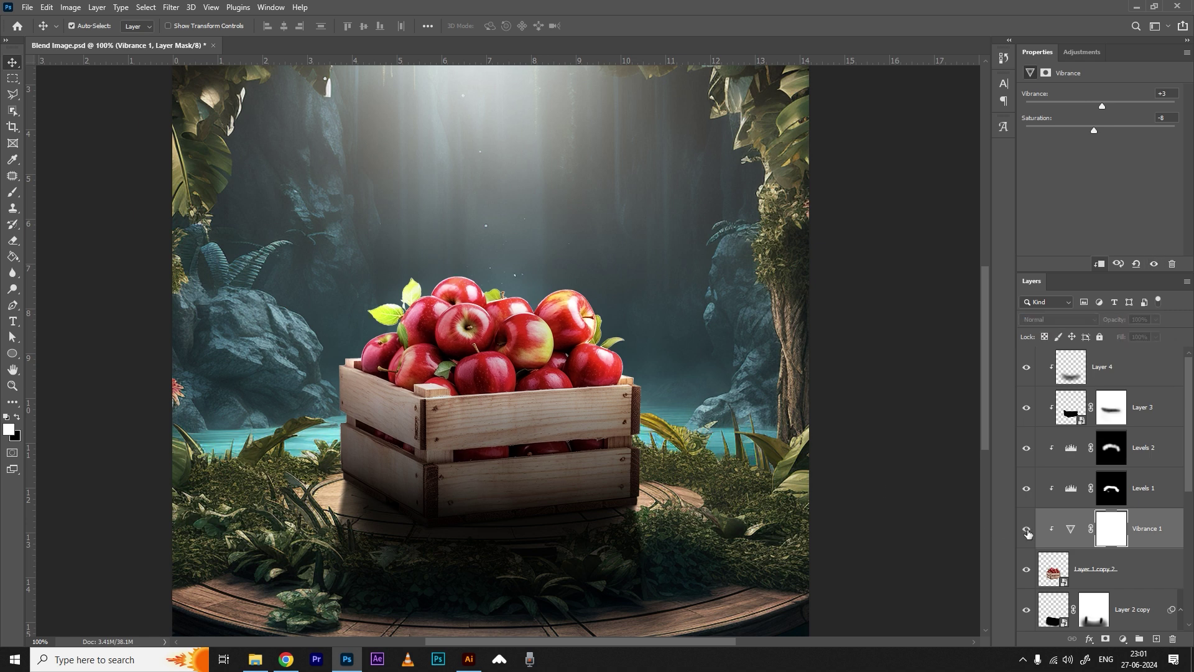
left_click(1027, 530)
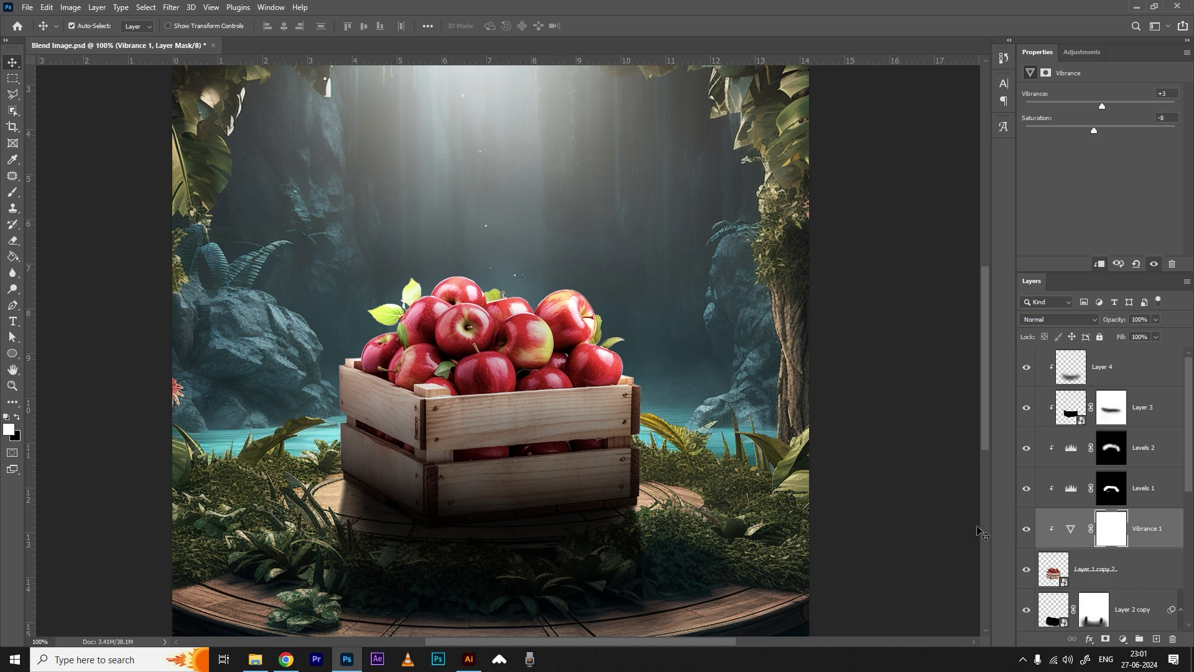
left_click(1028, 540)
Duplicate the crate layer Layer 1 copy 2 and move the duplicate above Layer 4 at the top of the stack
key("ctrl+minus")
key("ctrl+minus")
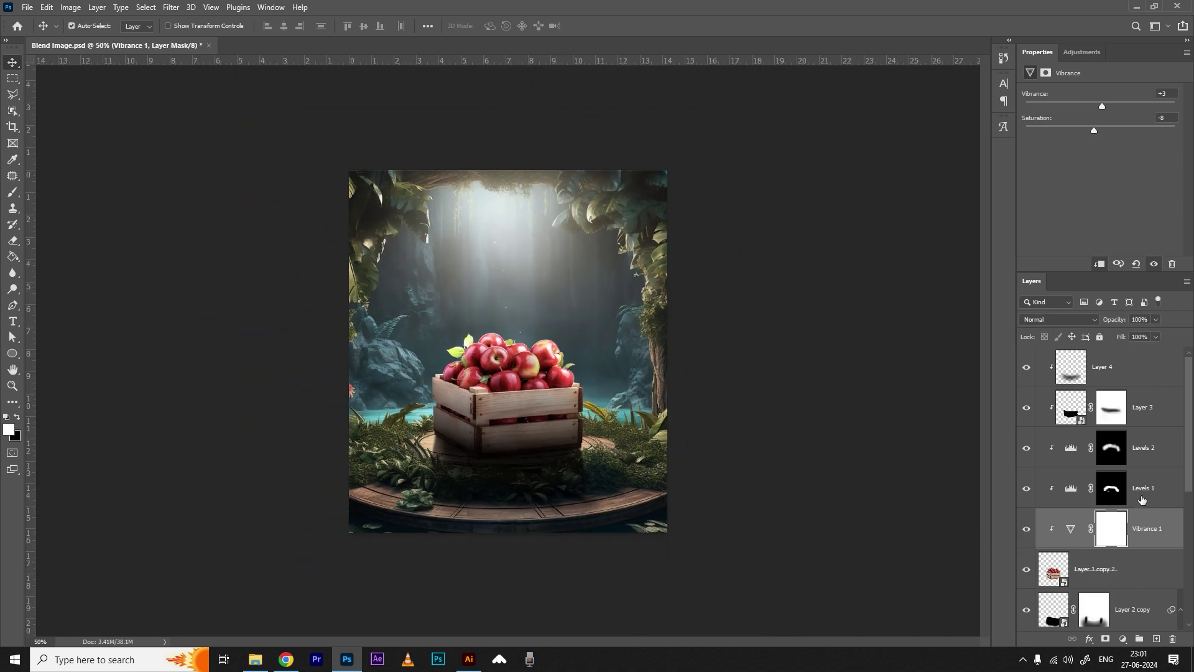
left_click(1133, 562)
key("ctrl+j")
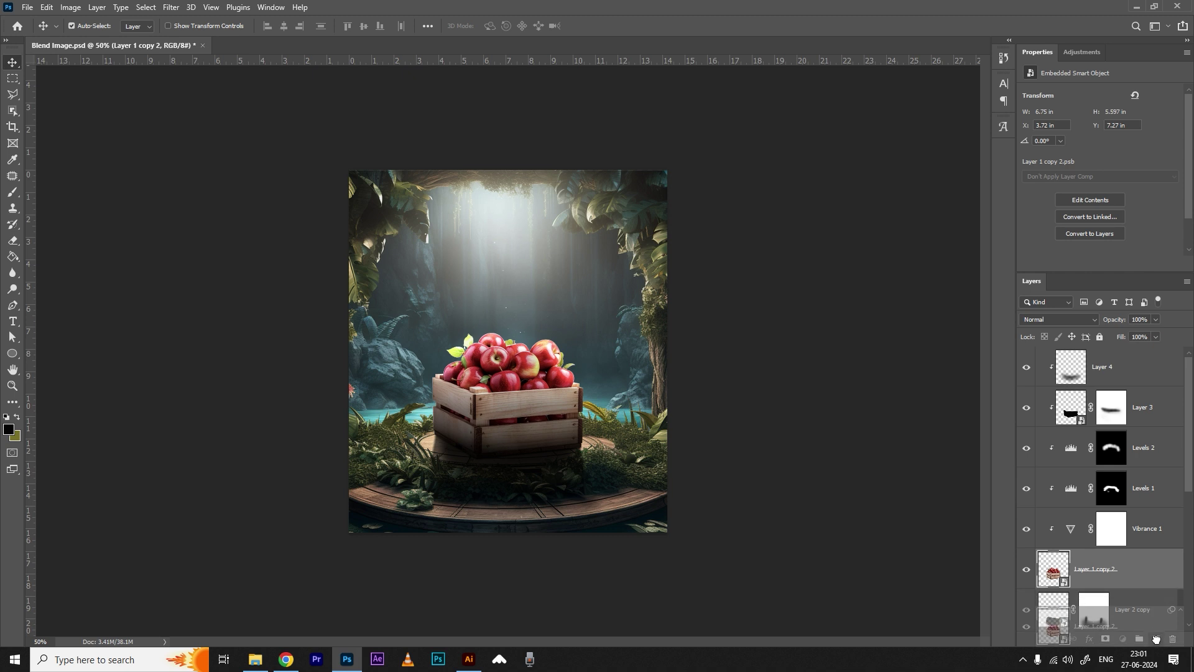
left_click_drag(1111, 575, 1095, 355)
Clip Vibrance 1, Levels 1, Levels 2, Layer 3 and Layer 4 to Layer 1 copy 2 again
left_click(1109, 411)
left_click(1125, 573, "shift")
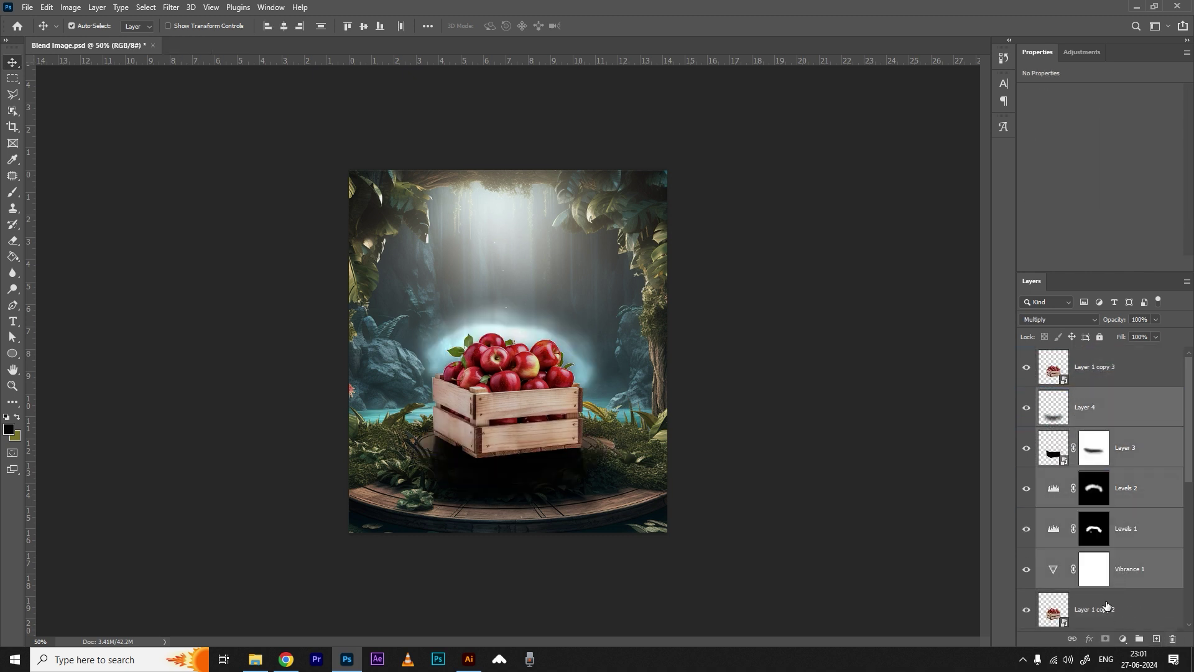
left_click(1114, 588, "alt")
left_click(1092, 547, "alt")
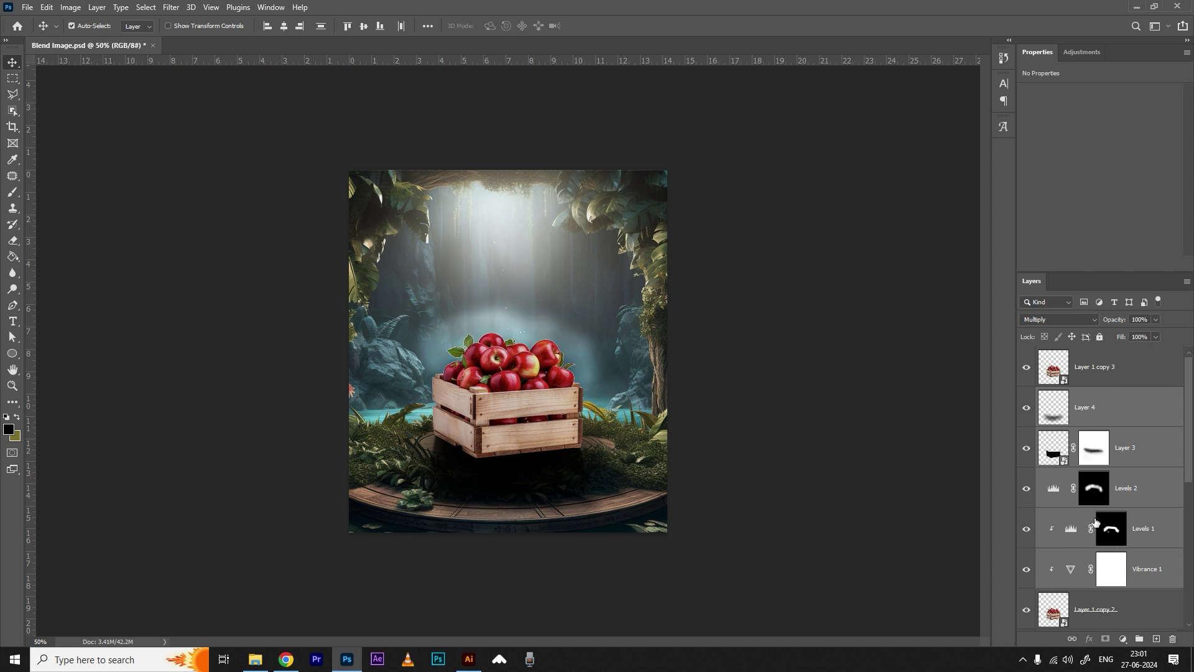
left_click(1095, 508, "alt")
left_click(1097, 468, "alt")
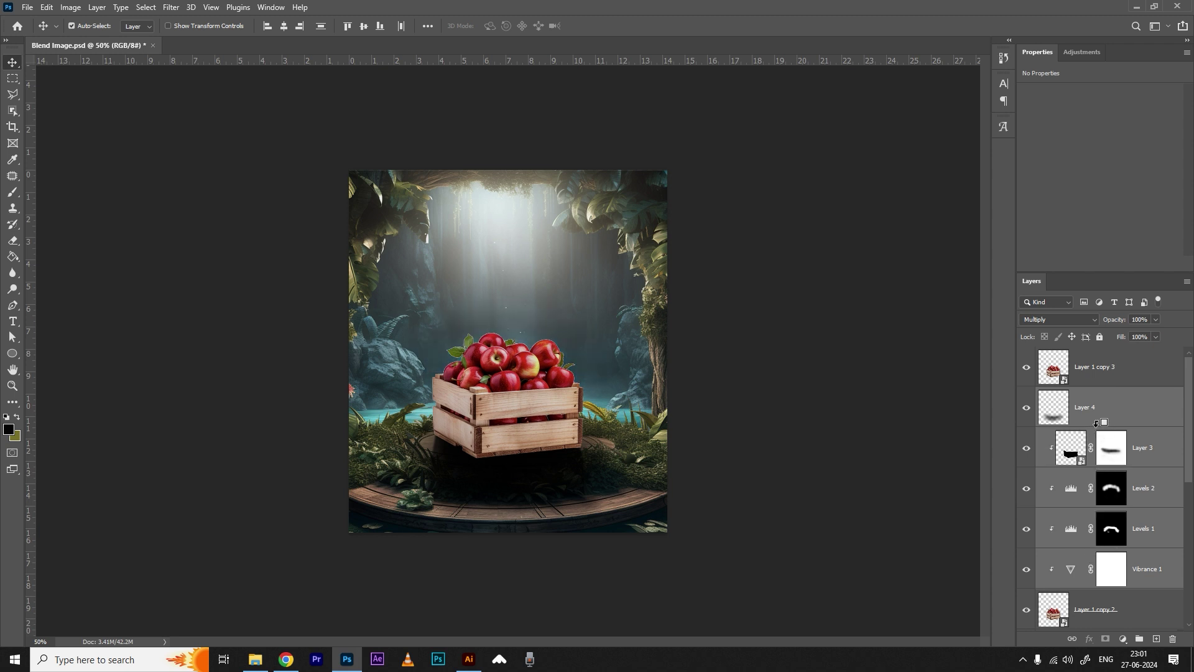
left_click(1097, 427, "alt")
Group all layers from Layer 4 down to Layer 1, leaving out Layer 1 copy 3 and the background Layer 0
left_click(1089, 373)
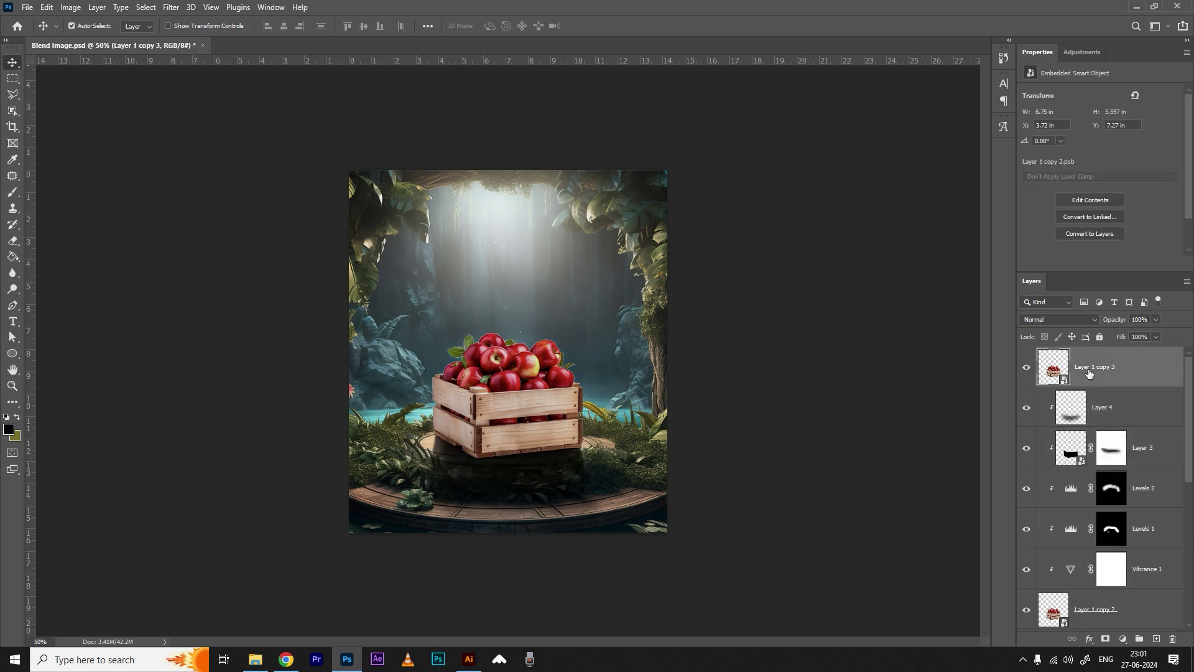
left_click(1061, 423)
scroll(1129, 591, "down", 5)
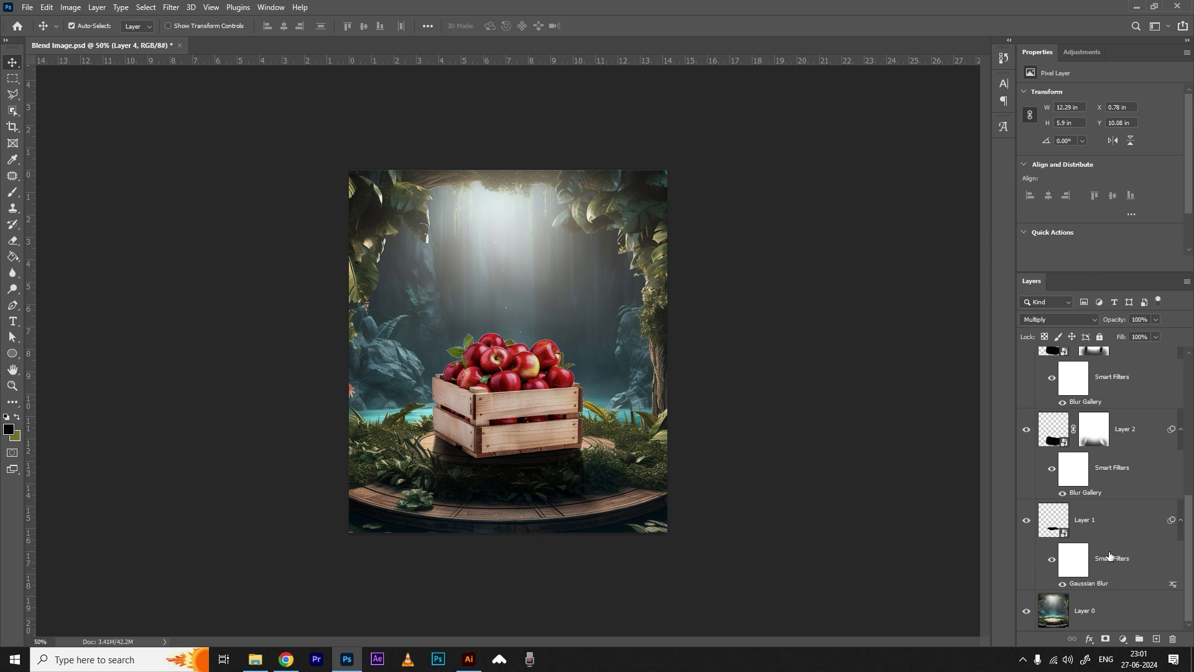
left_click(1106, 527, "shift")
key("ctrl+g")
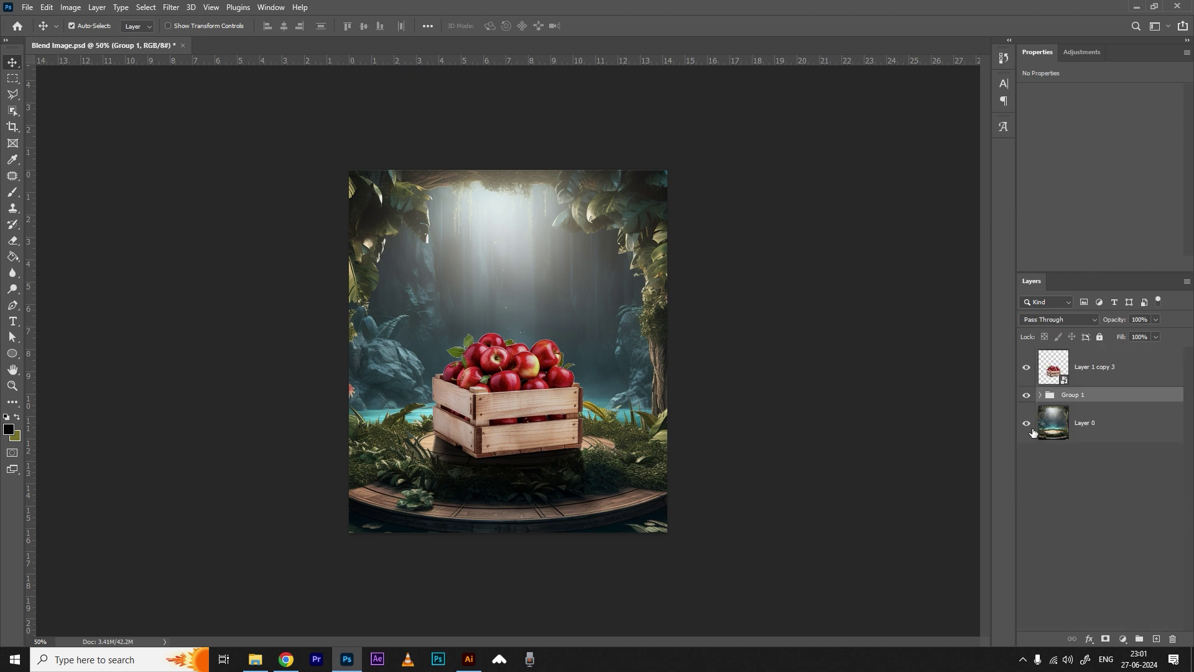
Place Layer 1 copy 3 directly beneath Group 1 and toggle the group to compare the unblended and blended crate
key("ctrl+plus")
left_click(1026, 395)
left_click_drag(1087, 367, 1087, 405)
left_click(1027, 354)
left_click(1026, 354)
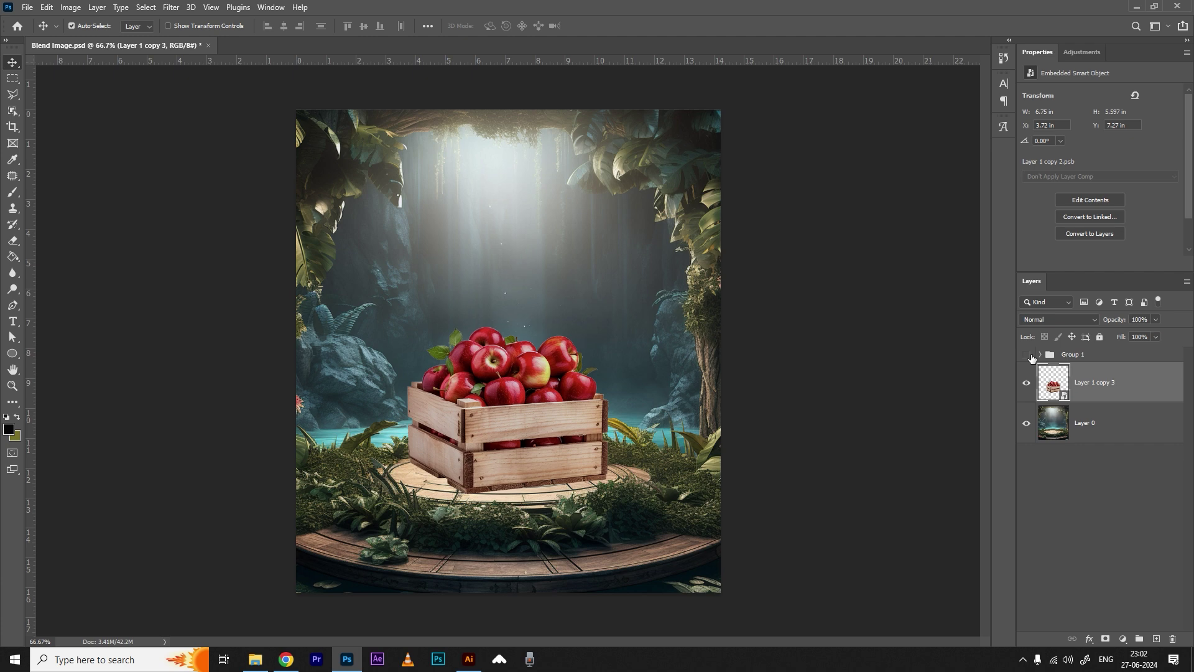
left_click(1026, 354)
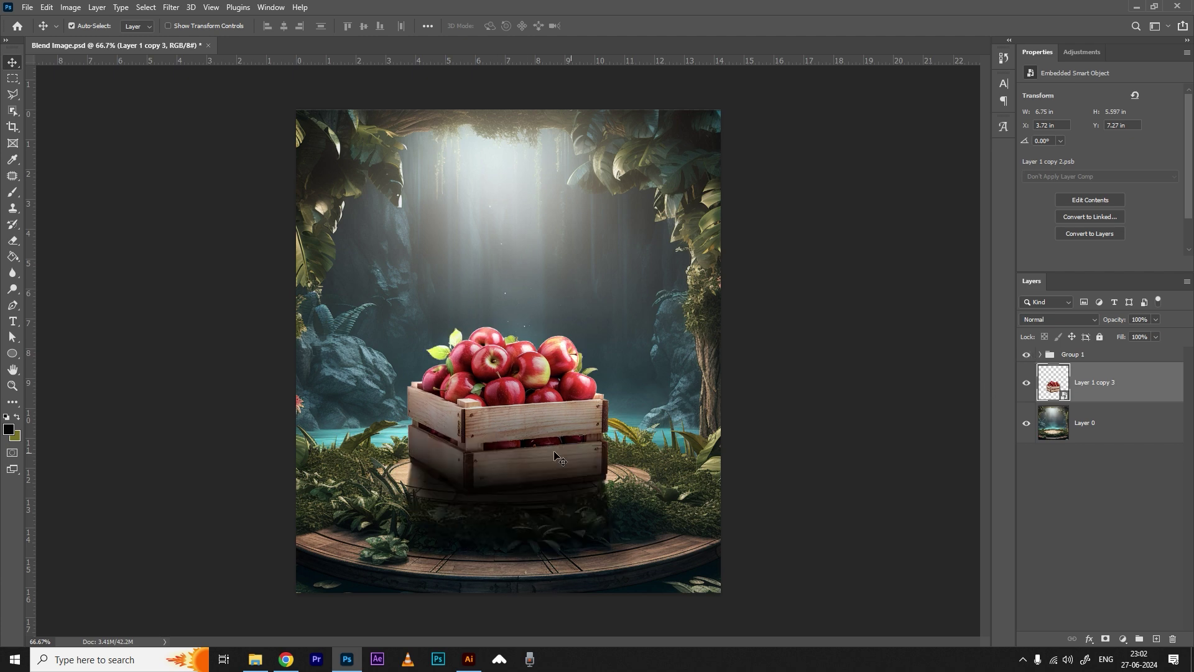
Check the effect of Levels 2 inside Group 1 and reduce that adjustment's opacity to 59%
left_click(1040, 354)
left_click(1090, 503)
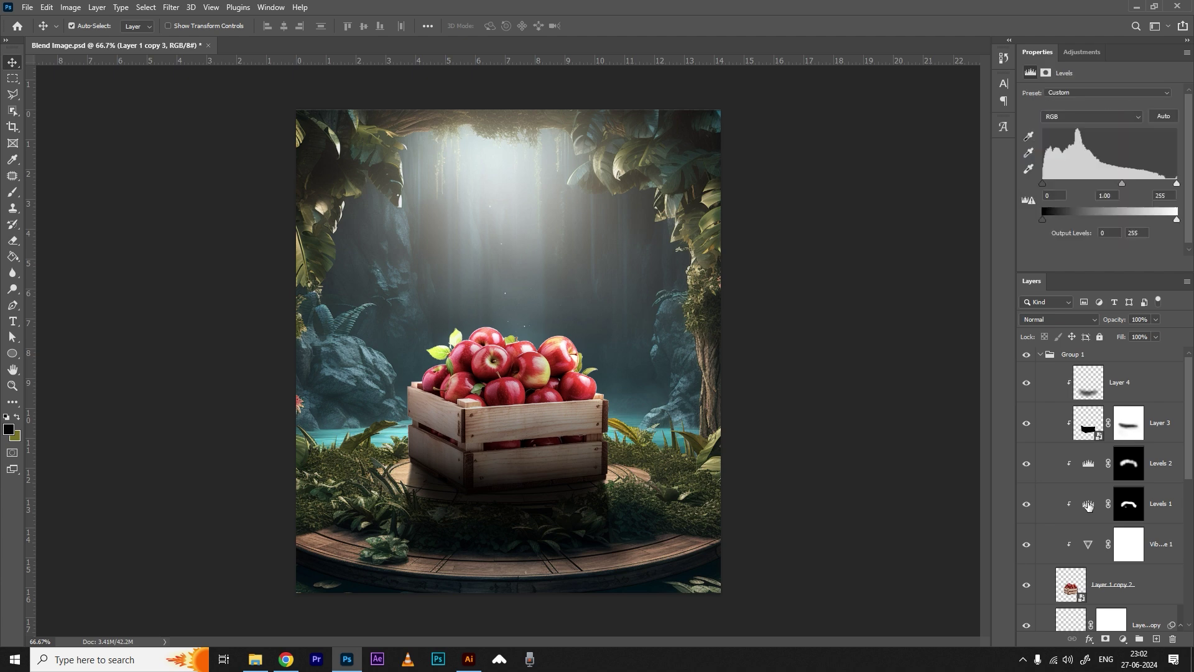
left_click(1027, 463)
left_click(1026, 463)
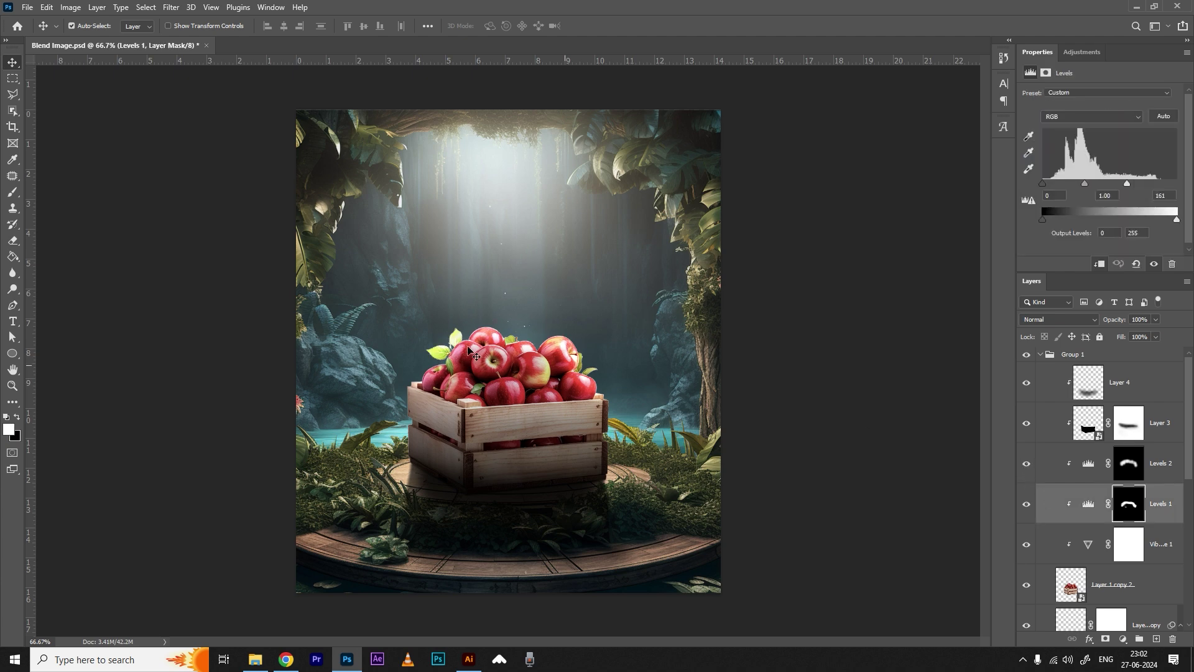
left_click(1143, 463)
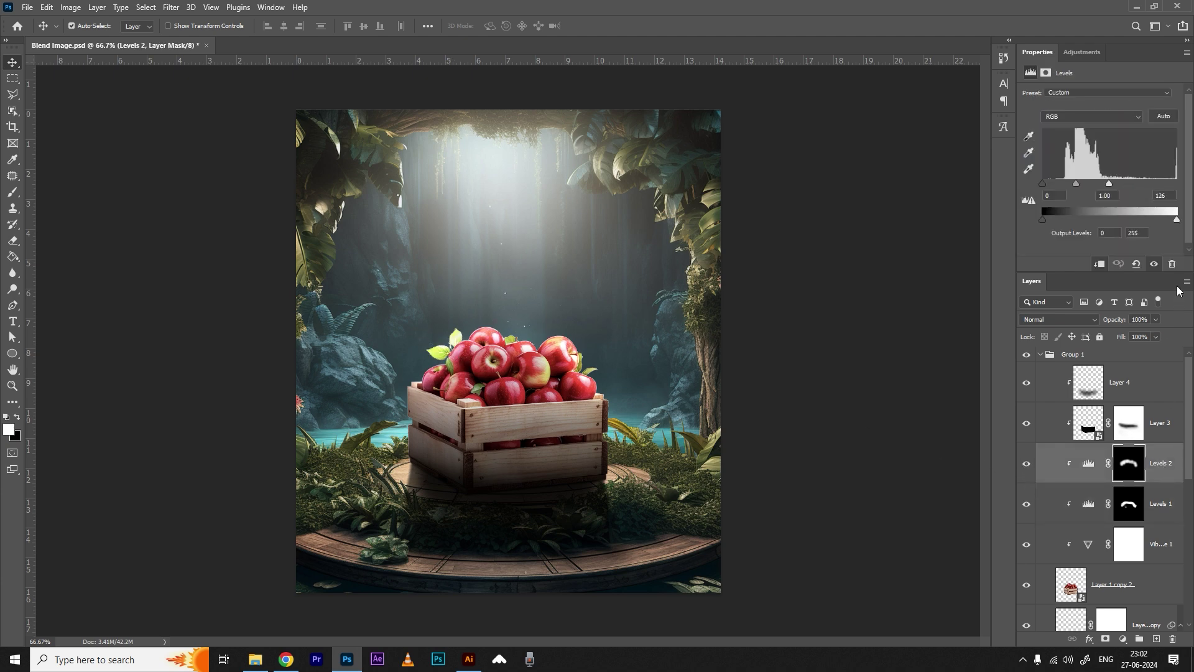
left_click(1155, 319)
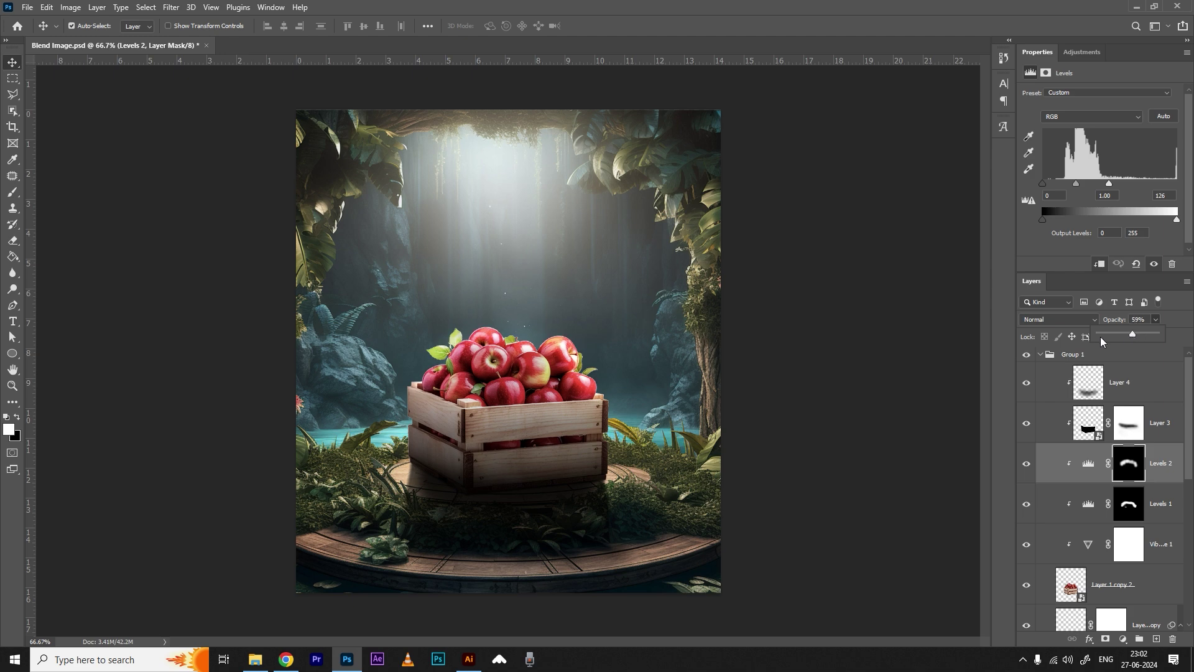
Collapse Group 1 and compare the scene with the group hidden and shown, leaving it visible
left_click(1042, 355)
left_click(1027, 354)
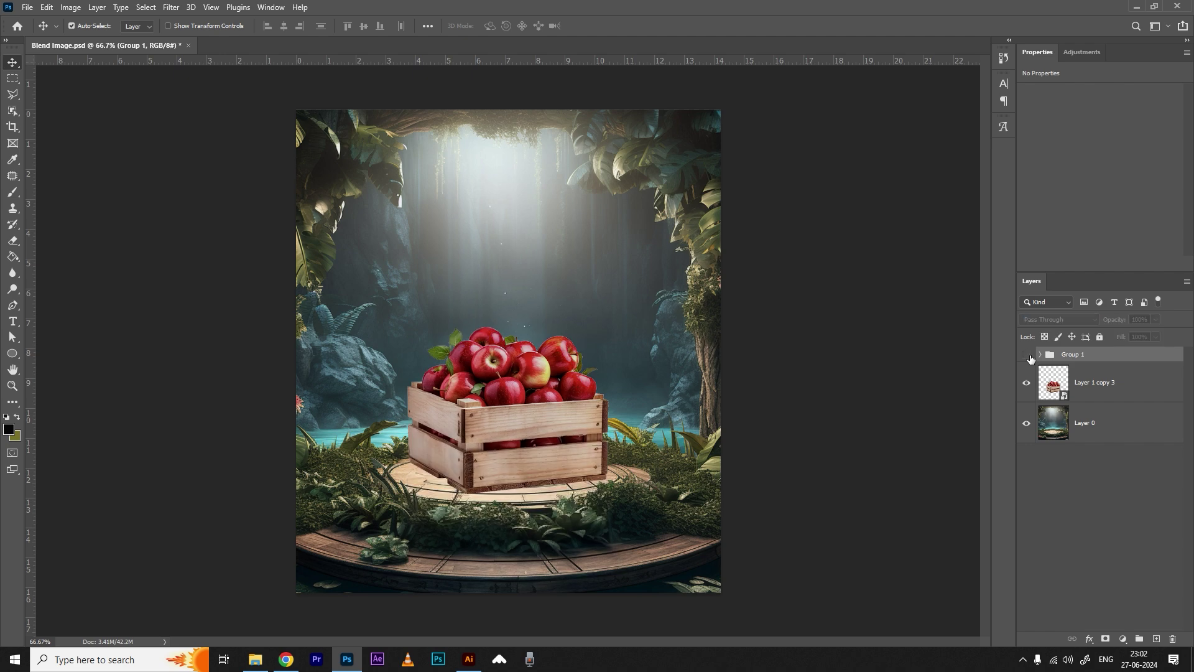
left_click(1028, 356)
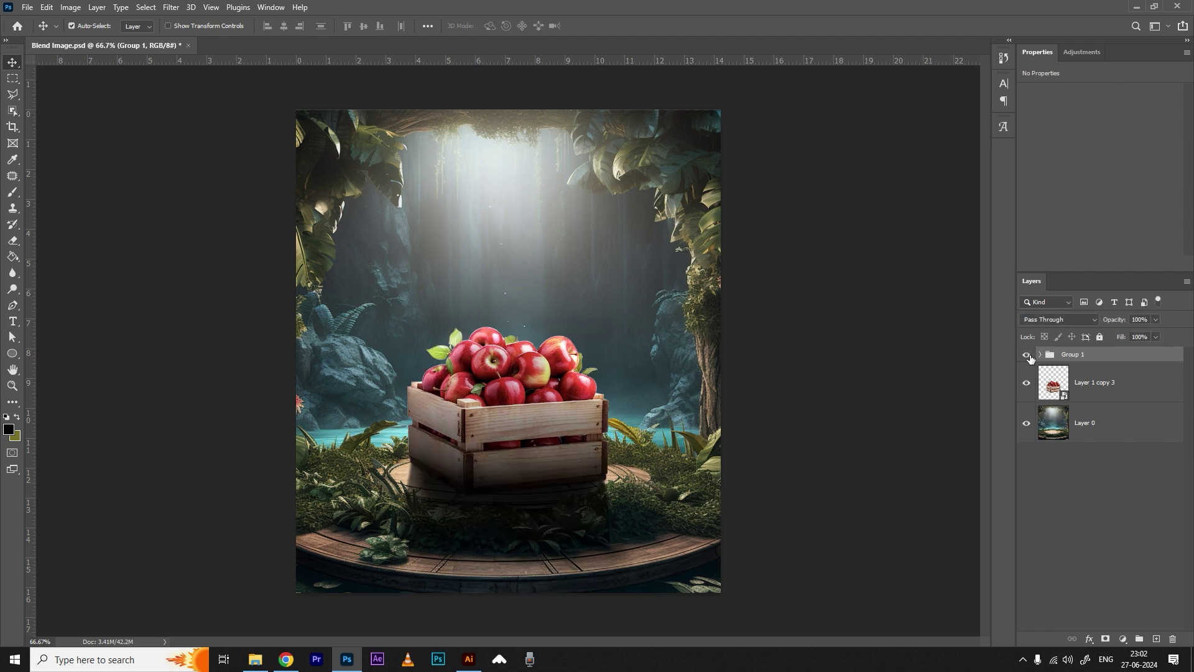